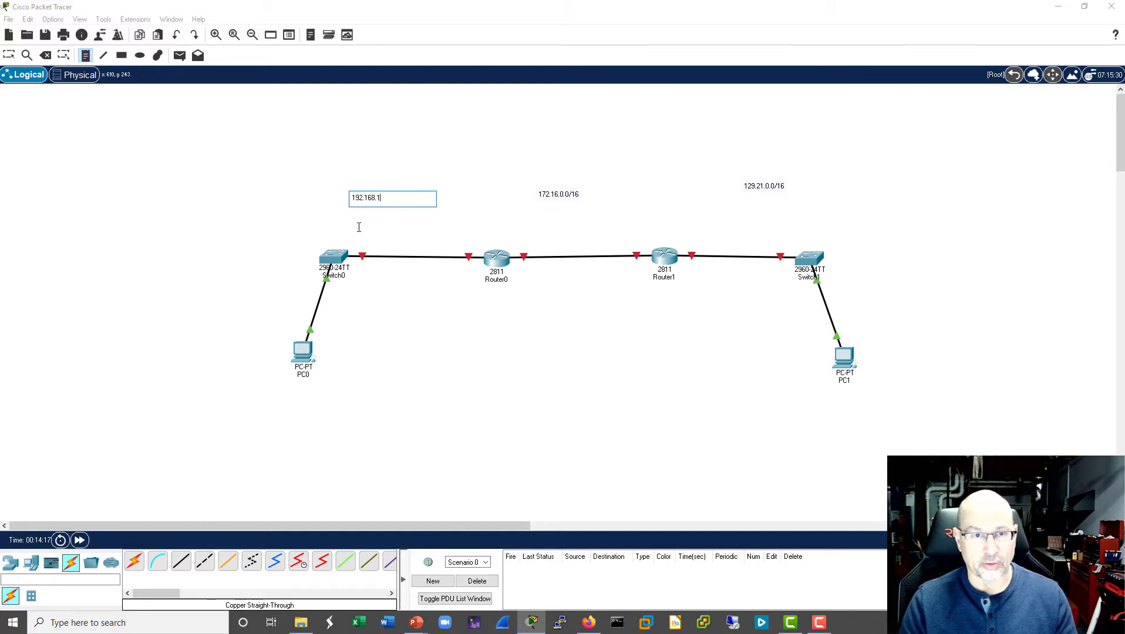
- Complete the network note above Switch0 so it reads 192.168.1.0/24, and leave the note tool
{"action": "type", "text": "/24"}
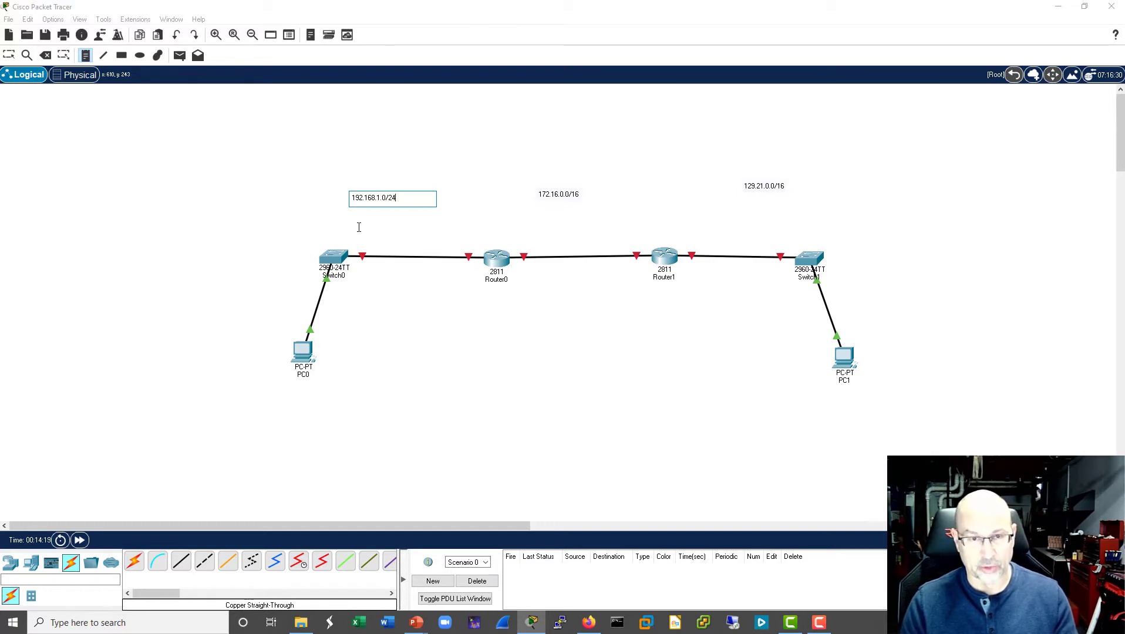
{"action": "left_click", "coordinate": [596, 337]}
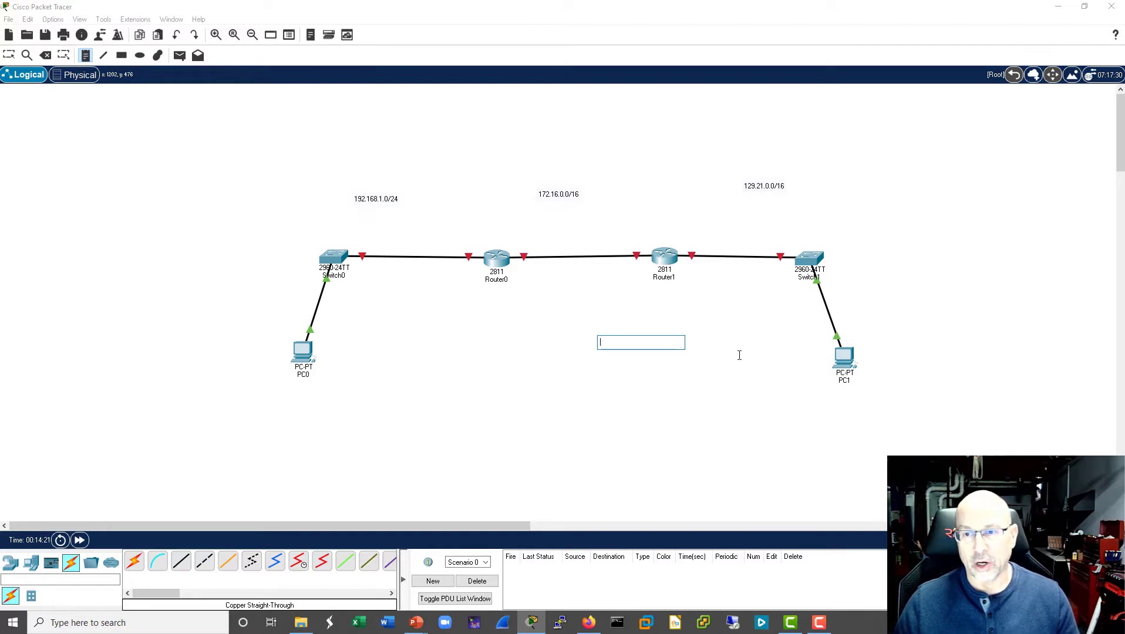
{"action": "key", "text": "Escape"}
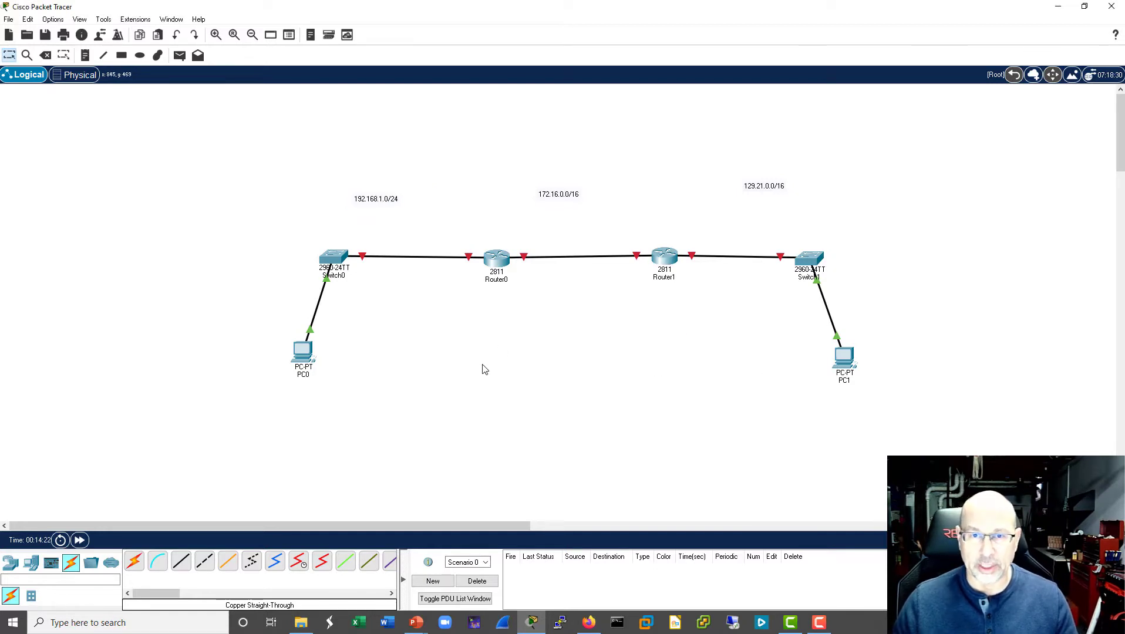
{"action": "left_click", "coordinate": [664, 261]}
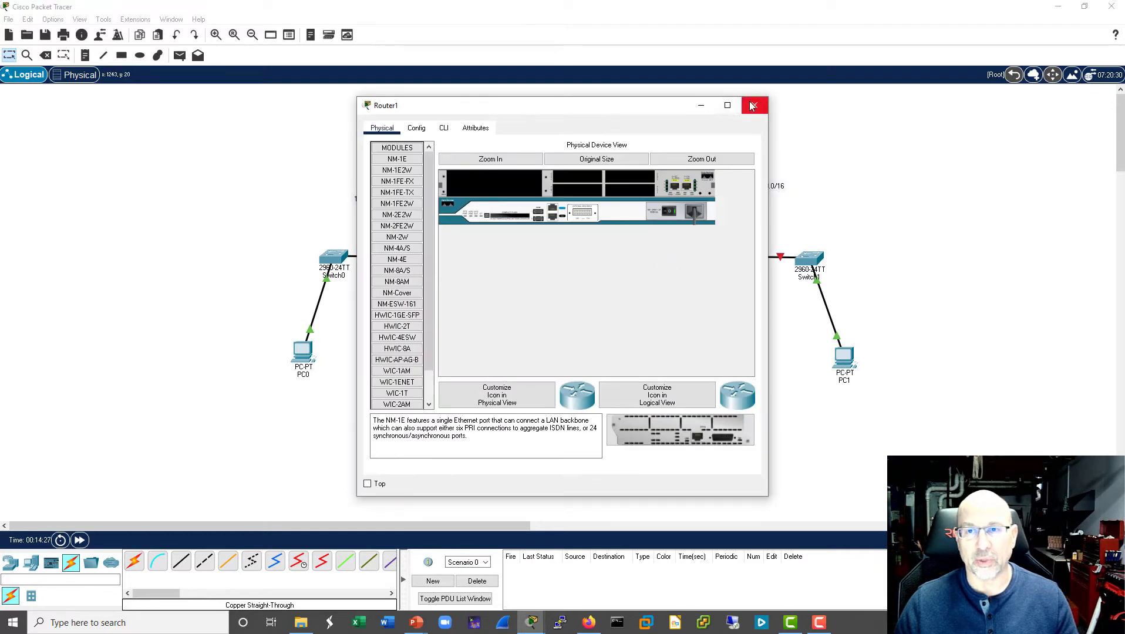
{"action": "left_click", "coordinate": [754, 106]}
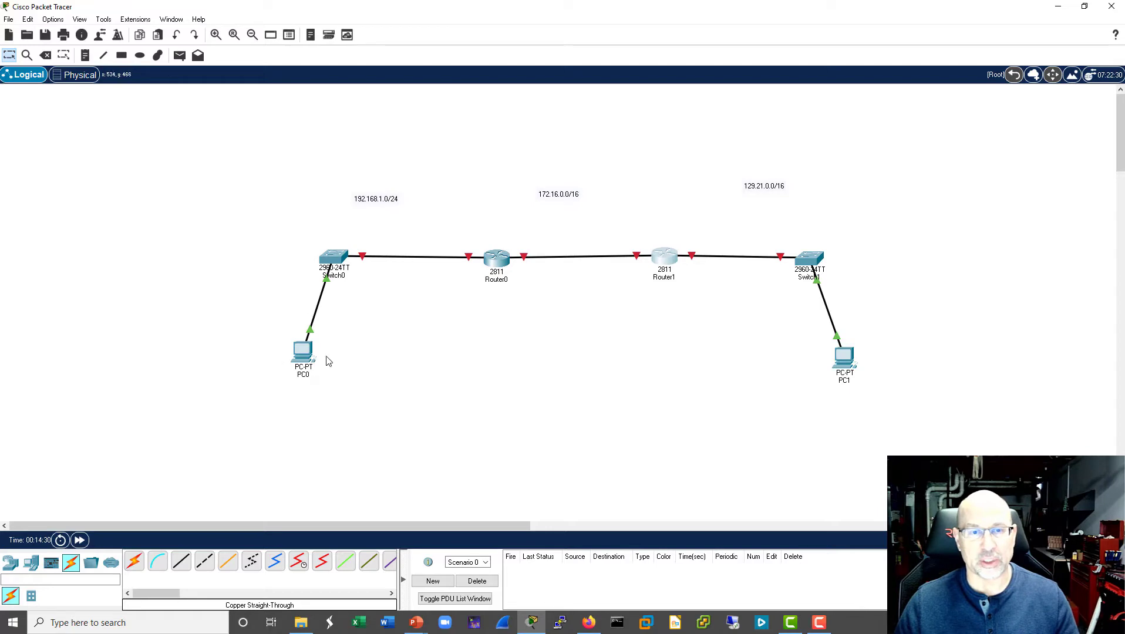
{"action": "left_click", "coordinate": [303, 352]}
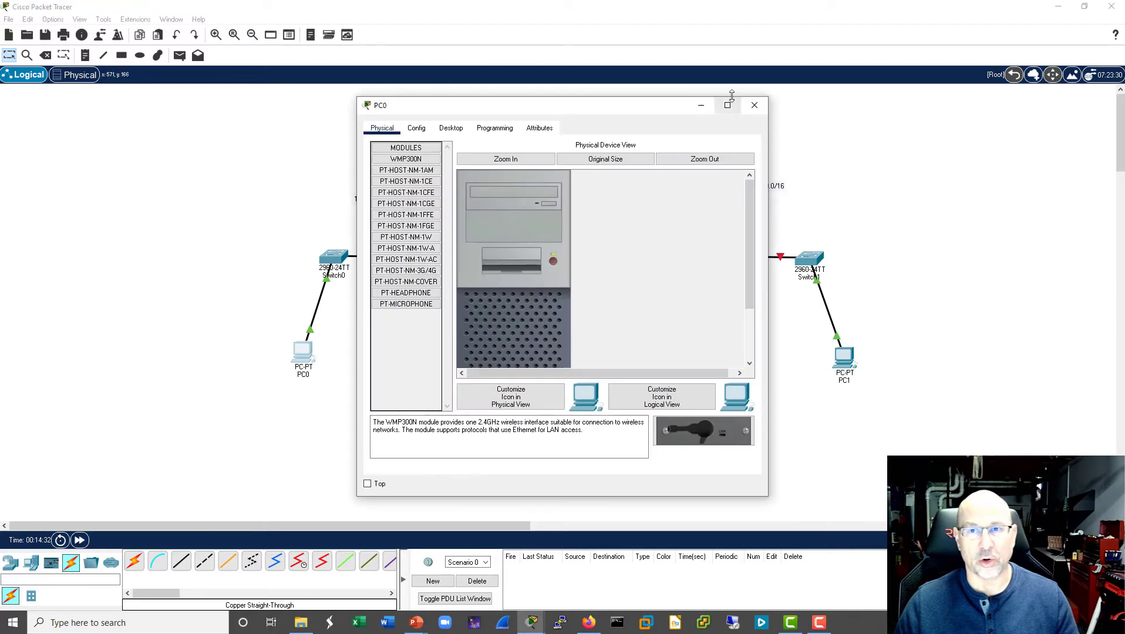
- Place a note below PC0 with the host address 192.168.1.1
{"action": "left_click", "coordinate": [85, 55]}
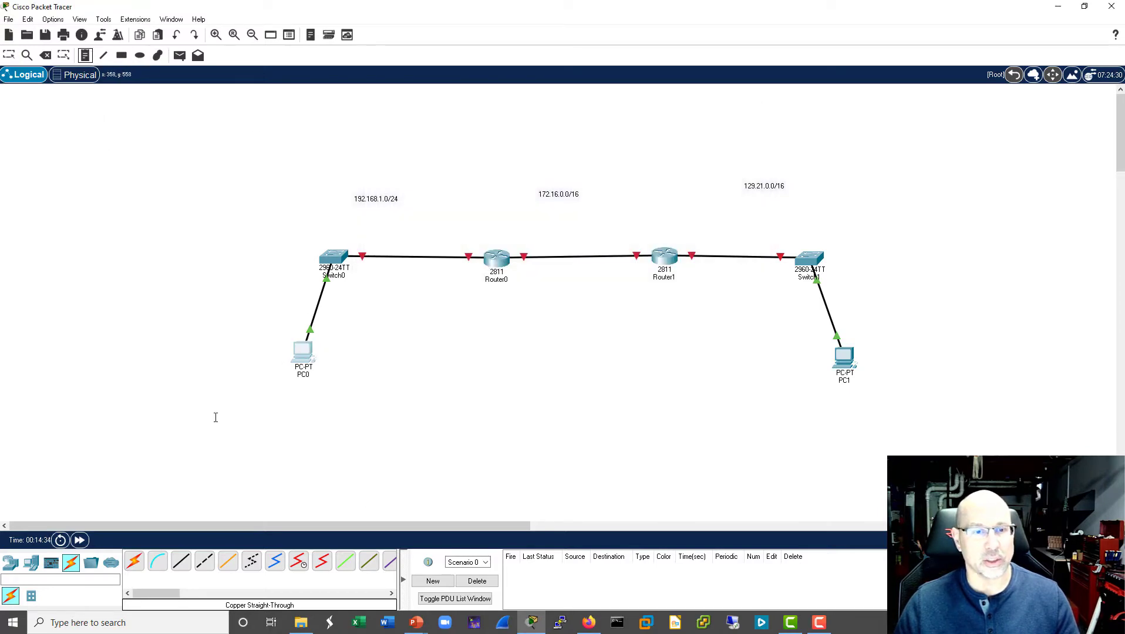
{"action": "left_click", "coordinate": [282, 412]}
{"action": "type", "text": "192"}
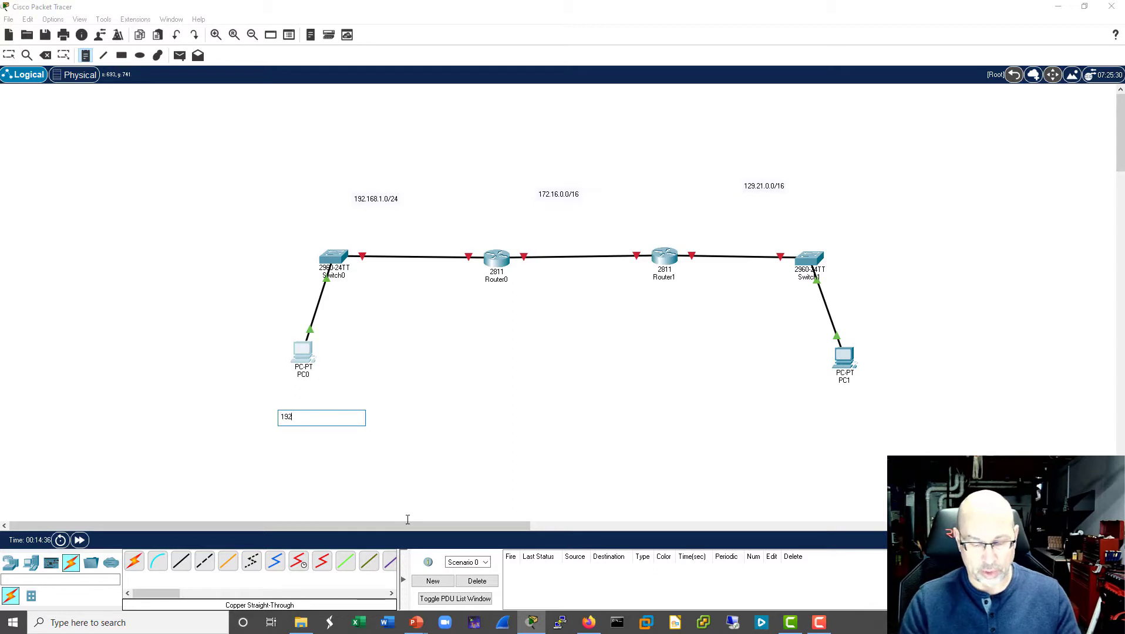
{"action": "type", "text": ".168.1.1"}
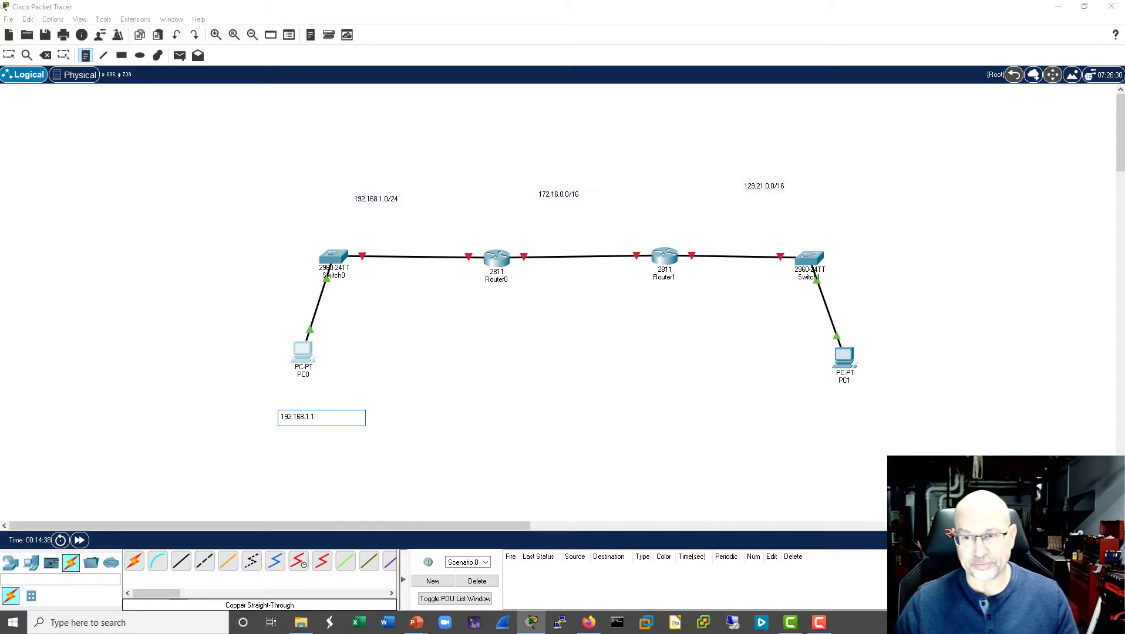
- Place a note below PC1 with the host address 129.21.0.1, and leave the note tool
{"action": "left_click", "coordinate": [820, 409]}
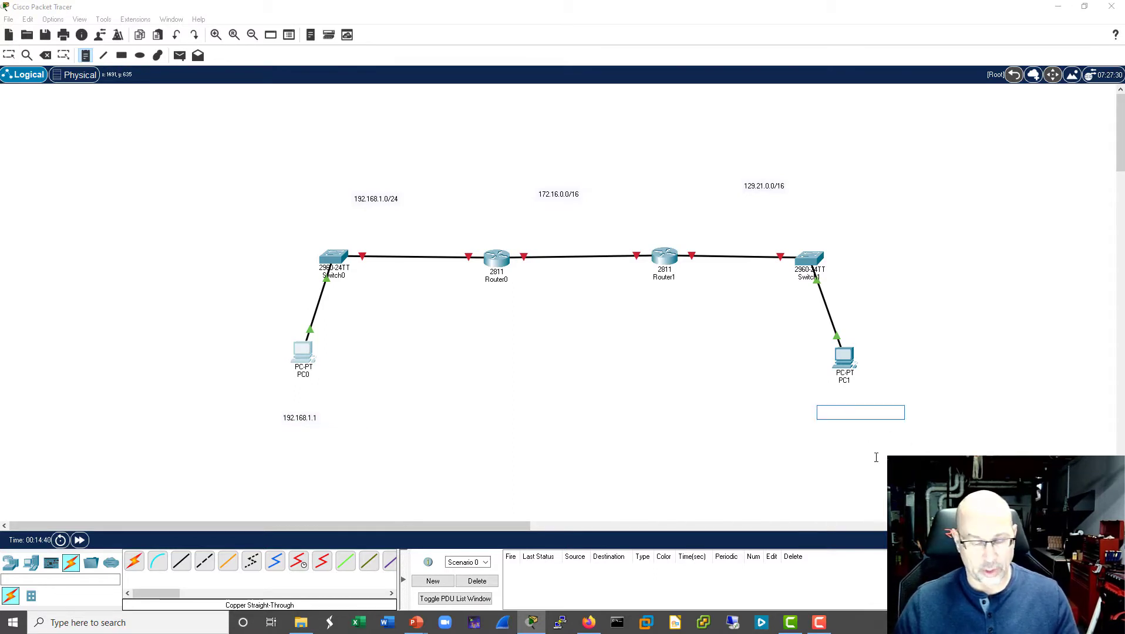
{"action": "type", "text": "129"}
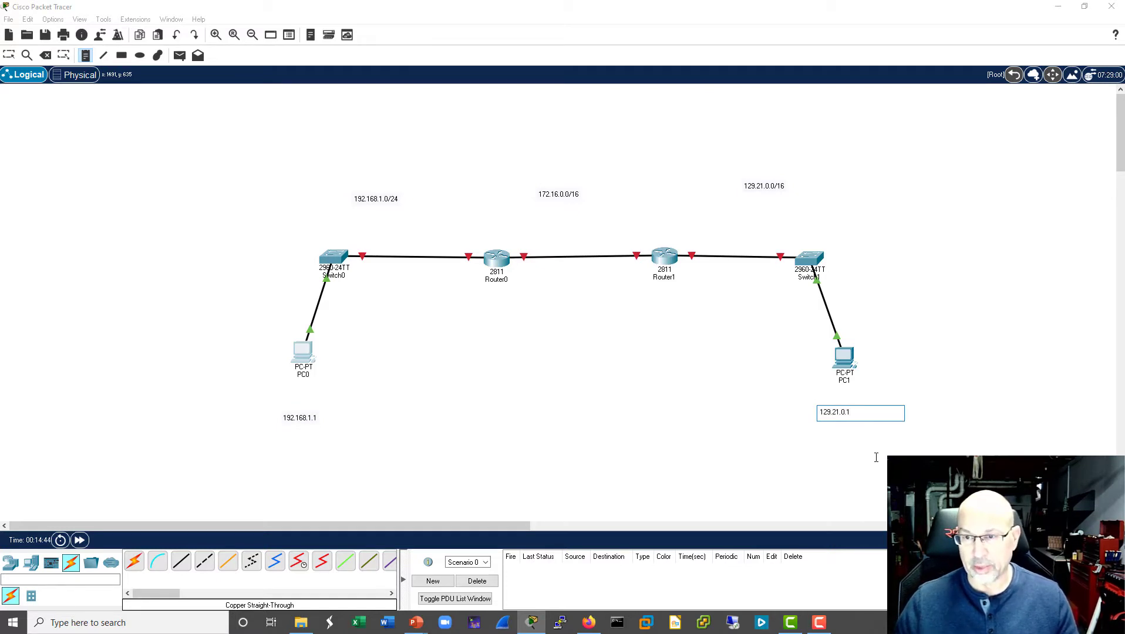
{"action": "type", "text": ".21.0.1"}
{"action": "left_click", "coordinate": [760, 391]}
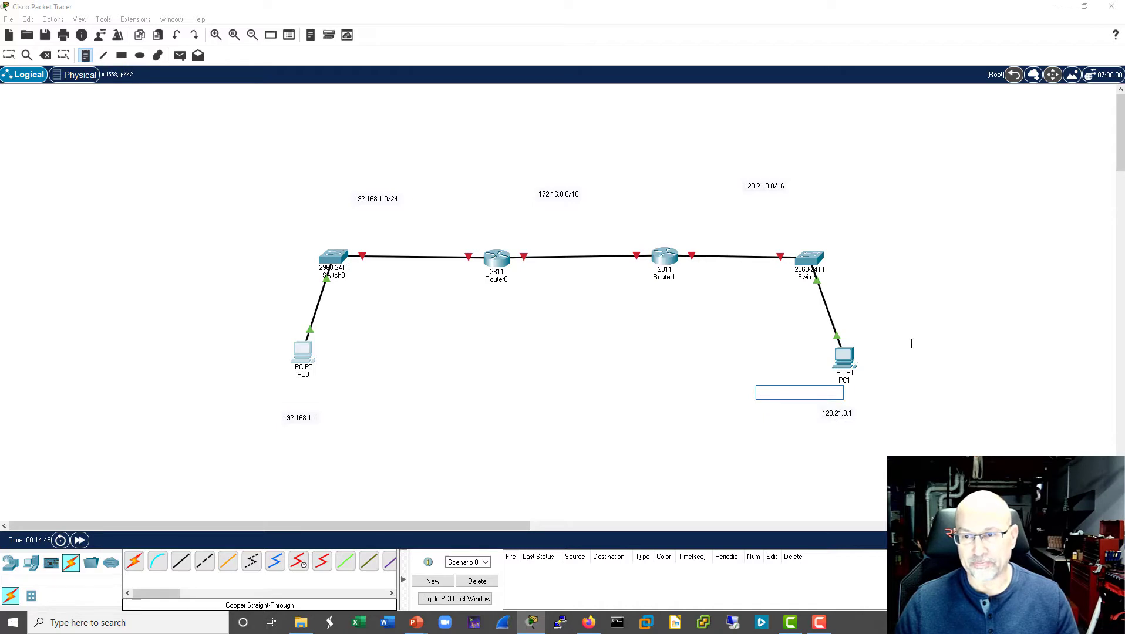
{"action": "key", "text": "Escape"}
- Configure PC1's FastEthernet0 with the static IPv4 address 129.21.0.1 and subnet mask 255.255.0.0
{"action": "left_click", "coordinate": [843, 357]}
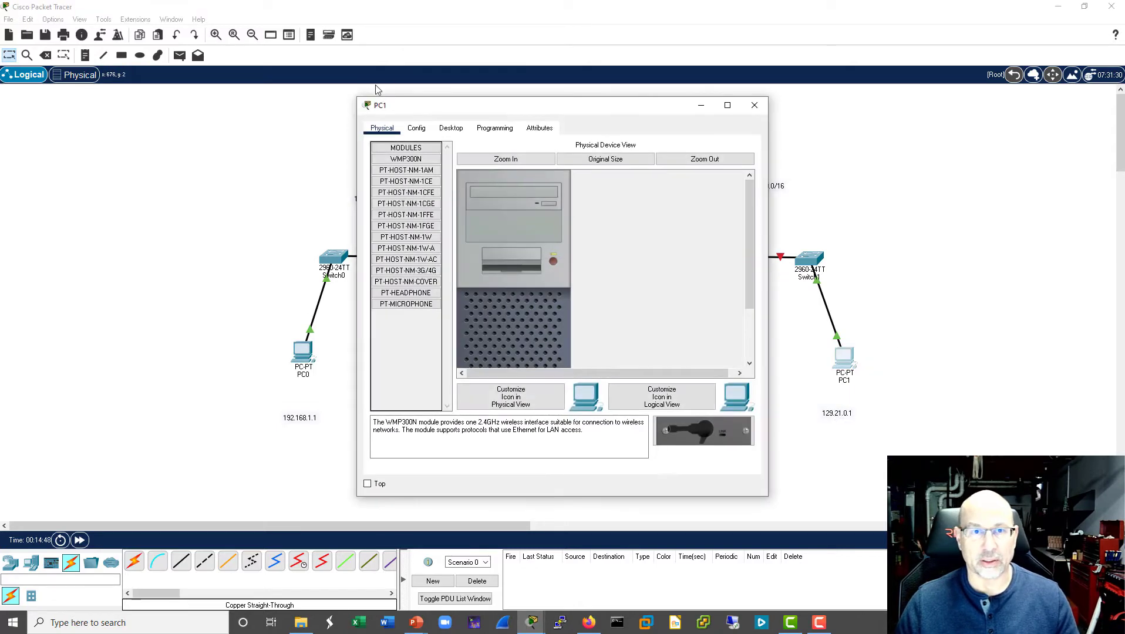
{"action": "left_click", "coordinate": [415, 129]}
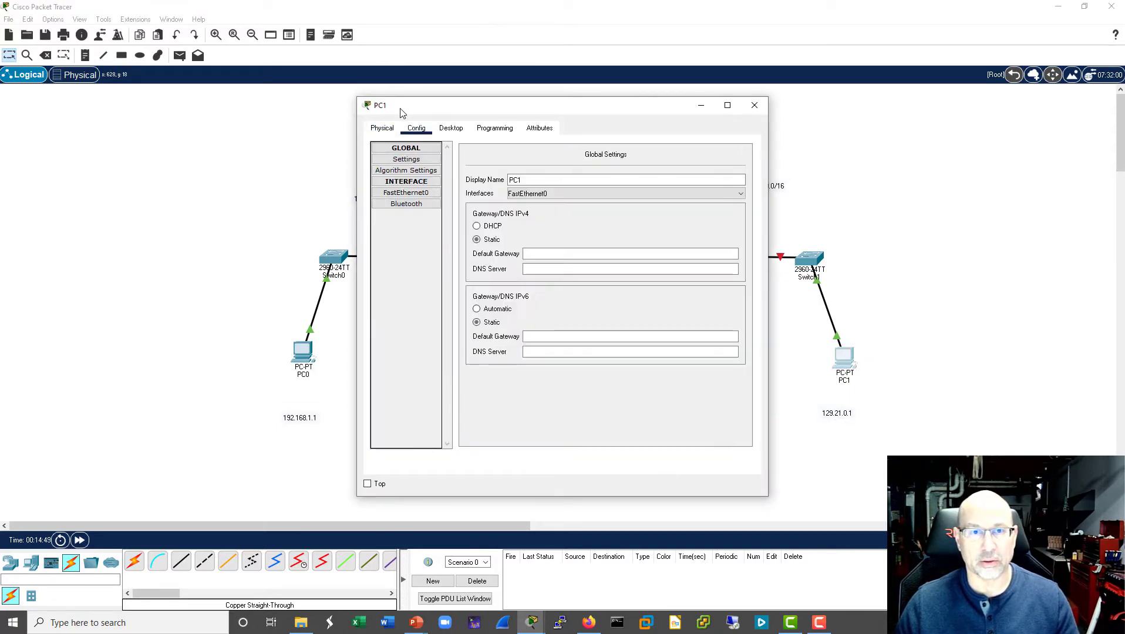
{"action": "left_click", "coordinate": [414, 191]}
{"action": "left_click", "coordinate": [626, 245]}
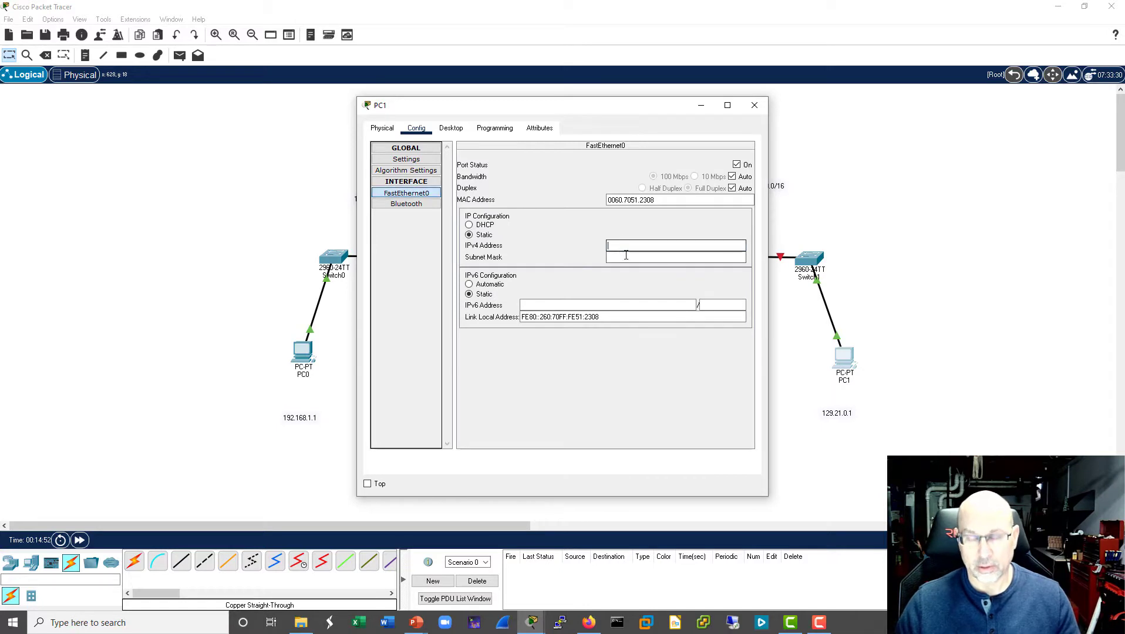
{"action": "type", "text": "129"}
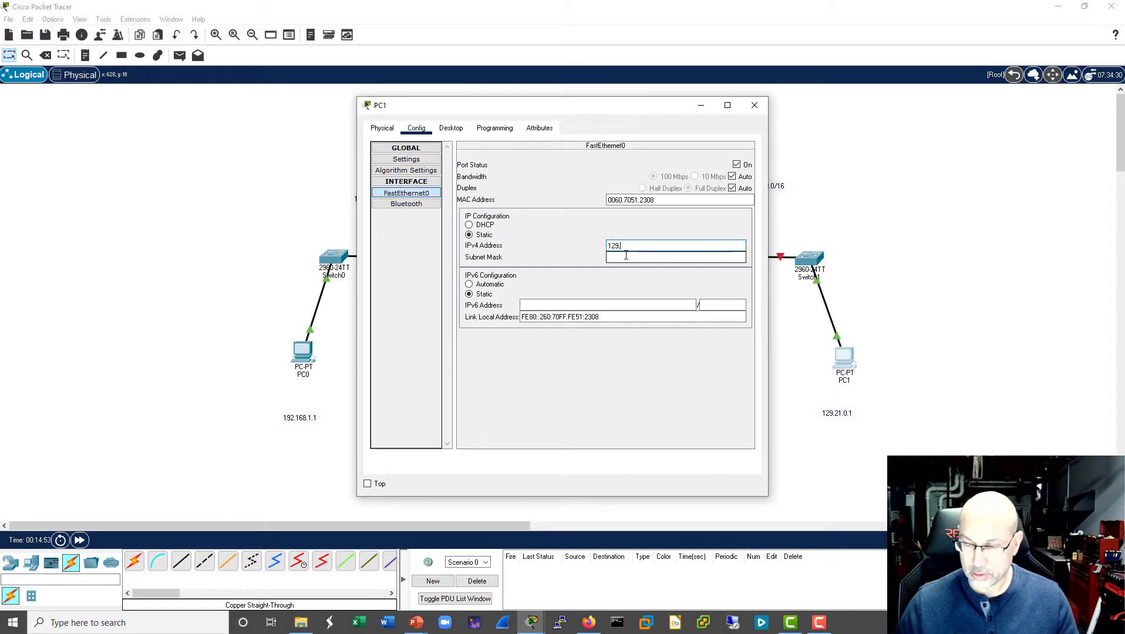
{"action": "type", "text": ".21.0"}
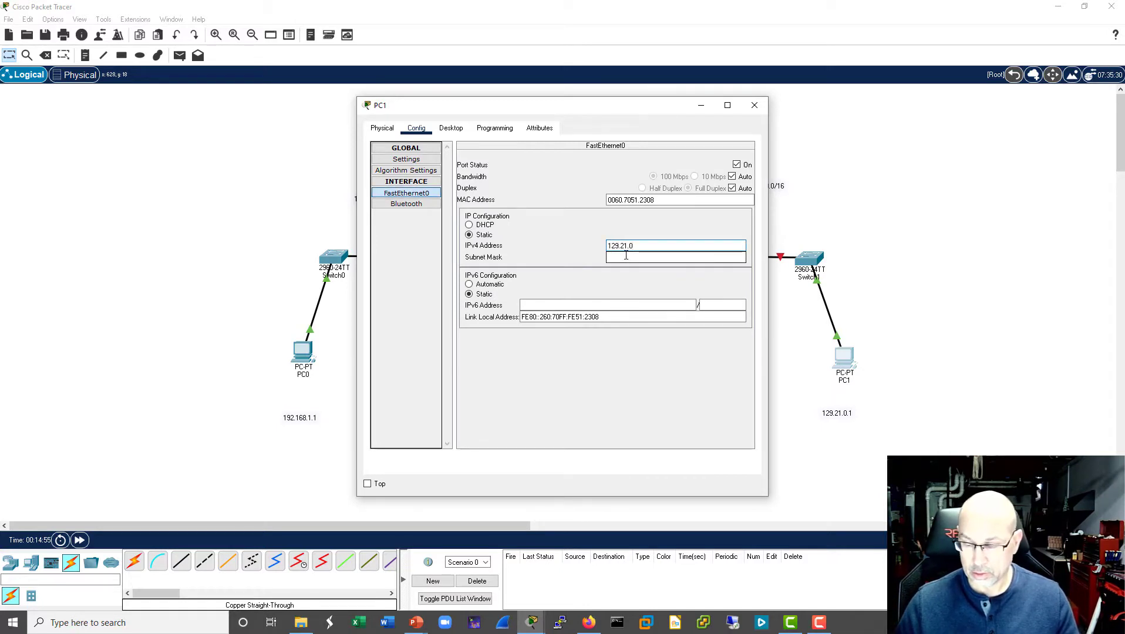
{"action": "type", "text": ".1"}
{"action": "left_click", "coordinate": [672, 258]}
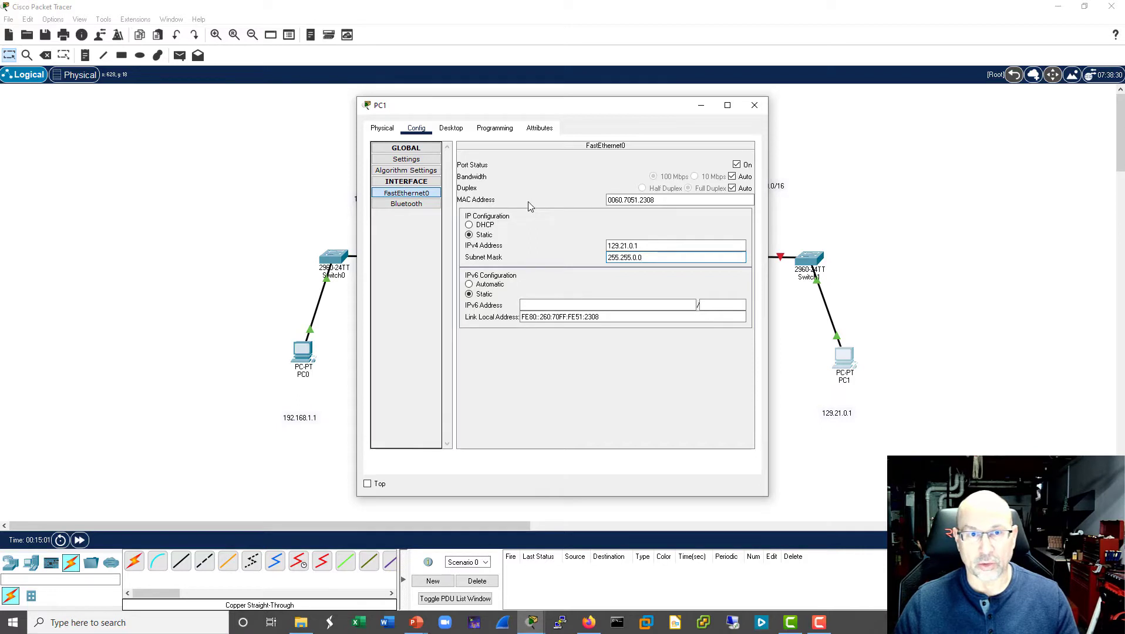
- Set PC1's IPv4 default gateway to 129.21.0.254 and close its configuration window
{"action": "left_click", "coordinate": [414, 164]}
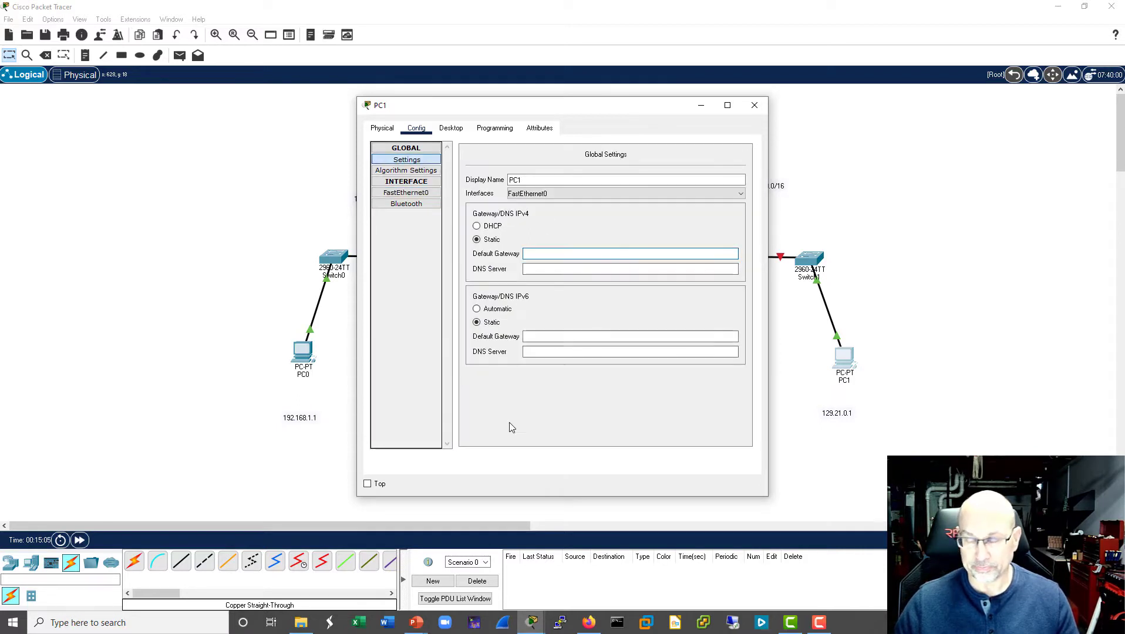
{"action": "type", "text": "129.21."}
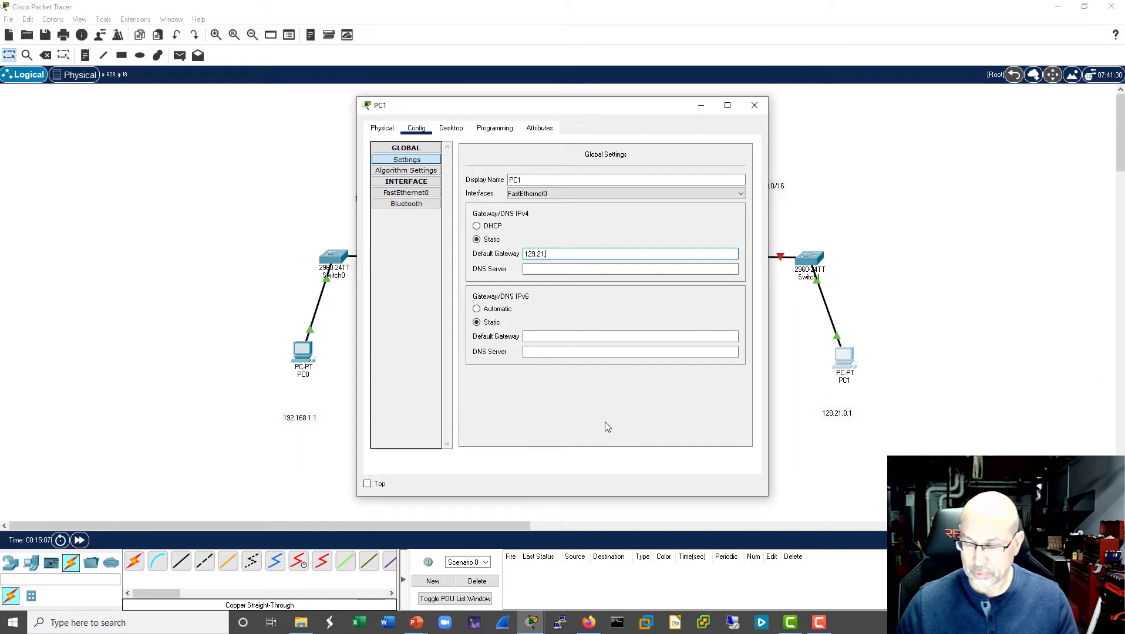
{"action": "type", "text": "0.254"}
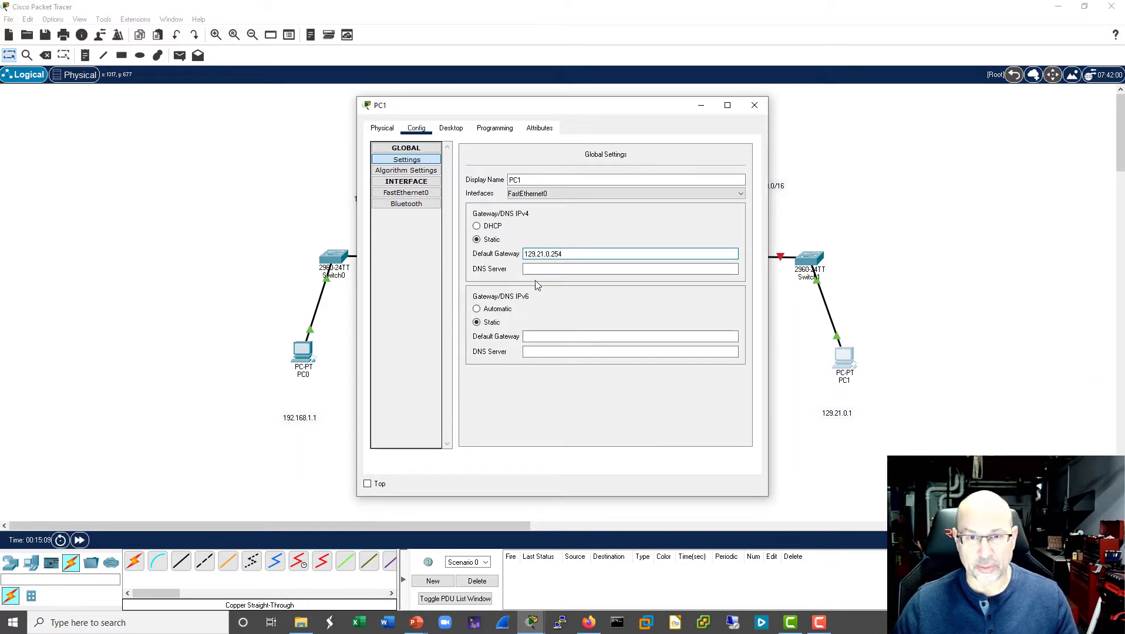
{"action": "left_click", "coordinate": [754, 105]}
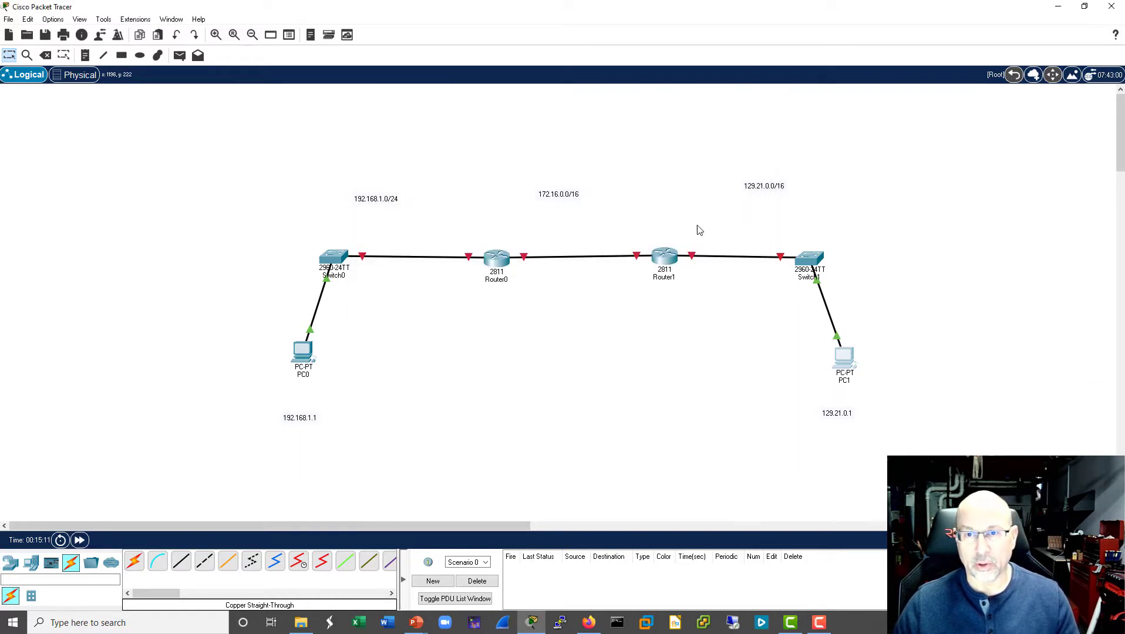
- Open Router1's command line beside the topology and answer no to the initial configuration dialog to reach the router prompt
{"action": "left_click", "coordinate": [685, 254]}
{"action": "left_click_drag", "start_coordinate": [601, 109], "coordinate": [280, 103]}
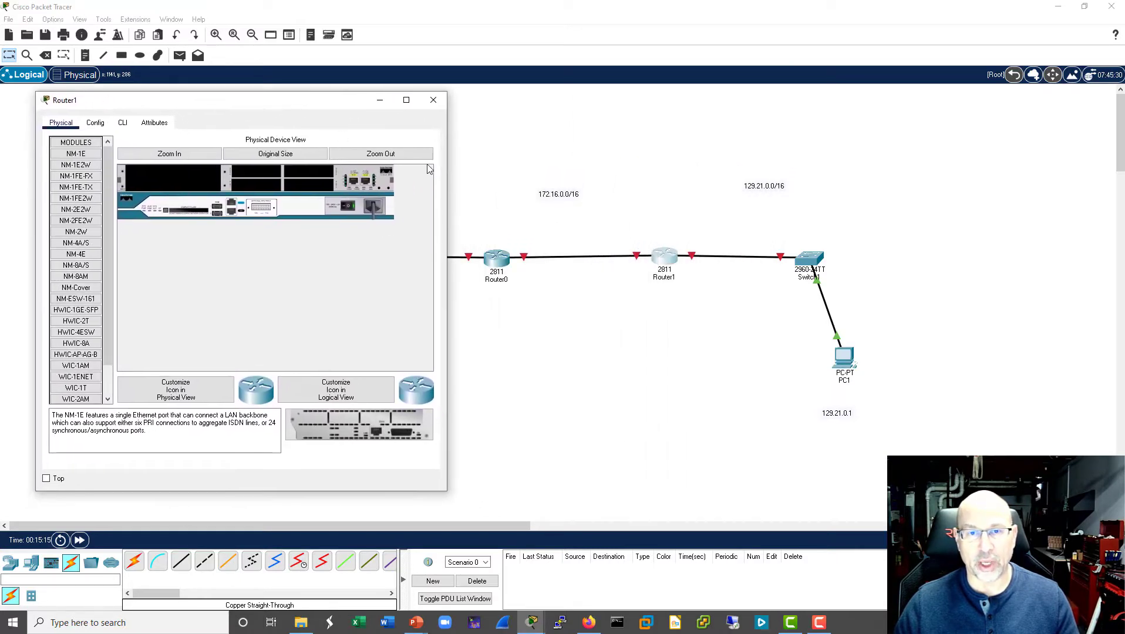
{"action": "left_click", "coordinate": [121, 125]}
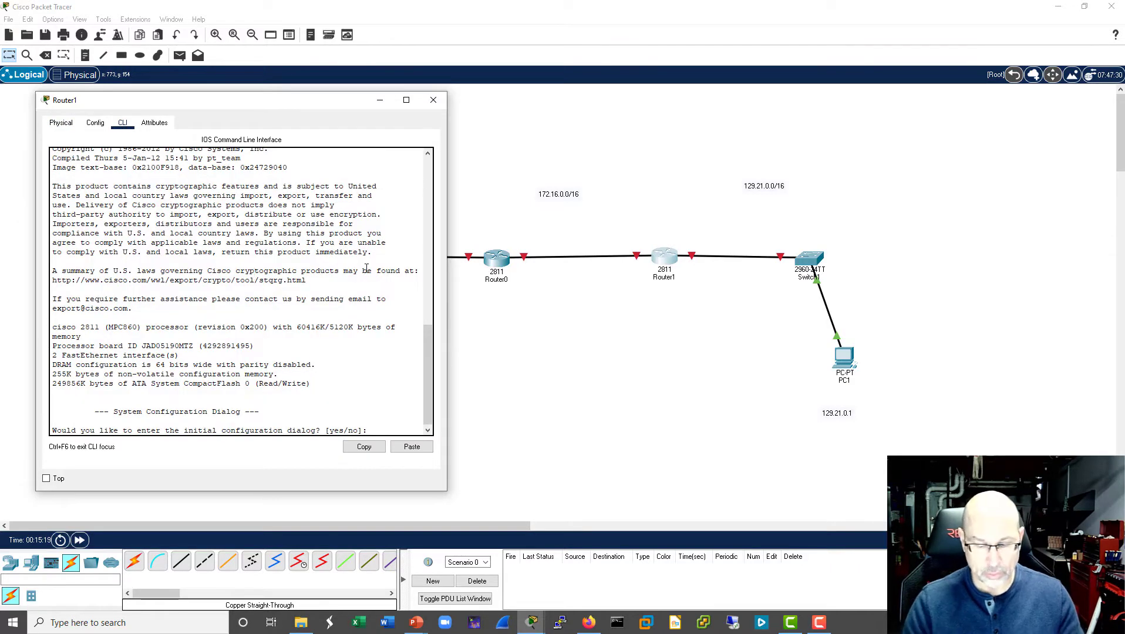
{"action": "type", "text": "no"}
{"action": "key", "text": "Return"}
- Enter privileged and global configuration mode on Router1 and set its hostname to R1
{"action": "key", "text": "Return"}
{"action": "key", "text": "Return"}
{"action": "key", "text": "Return"}
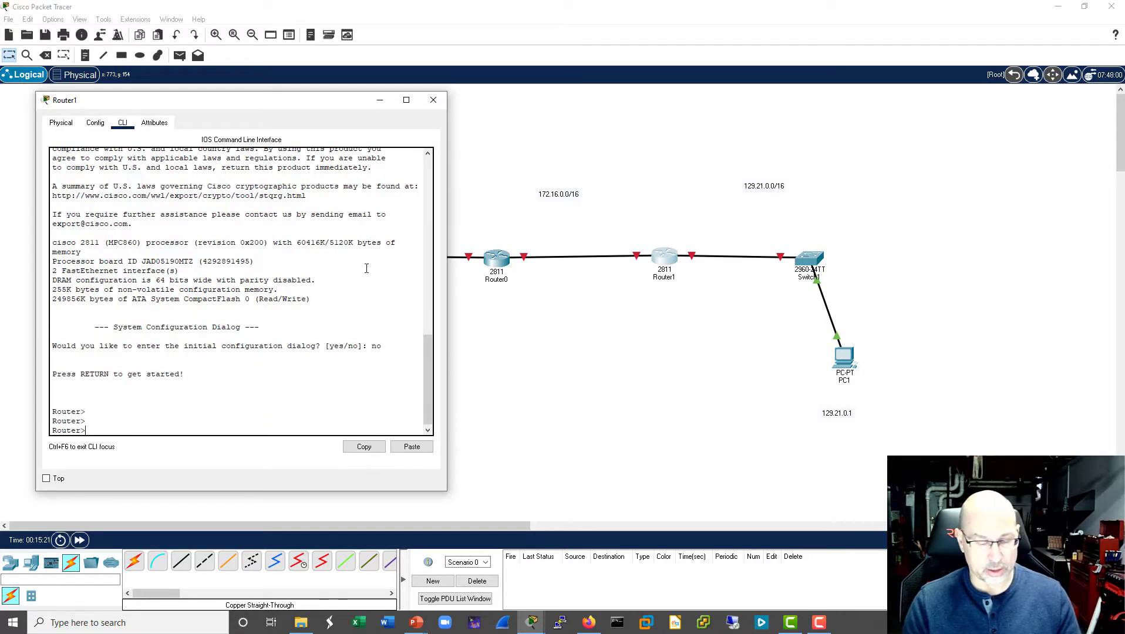
{"action": "type", "text": "ena"}
{"action": "key", "text": "Return"}
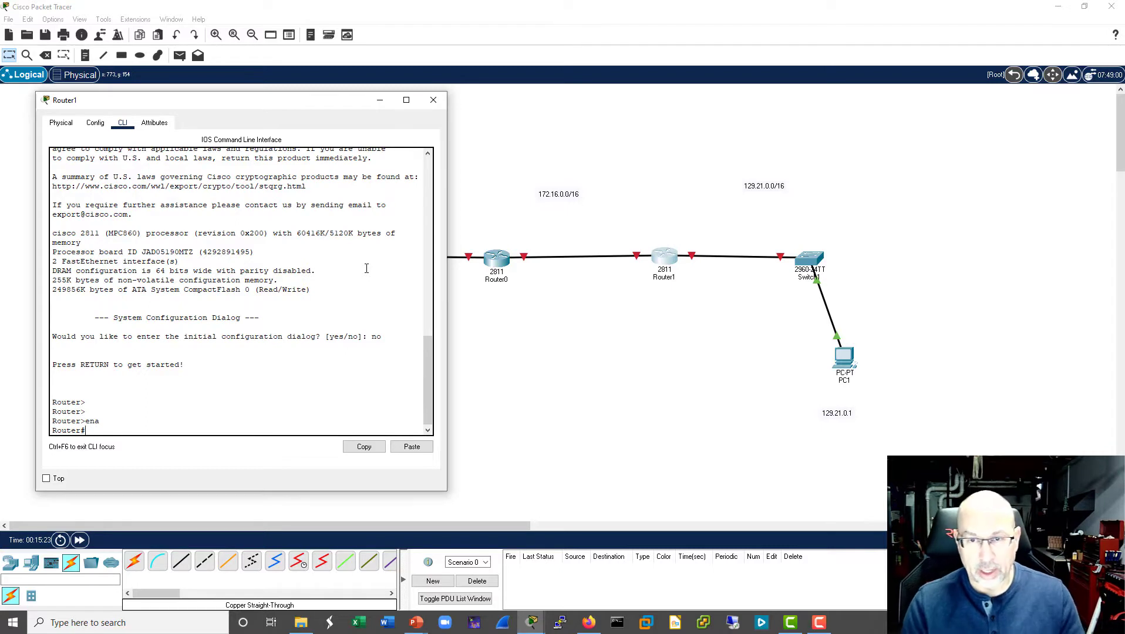
{"action": "type", "text": "conf t"}
{"action": "key", "text": "Return"}
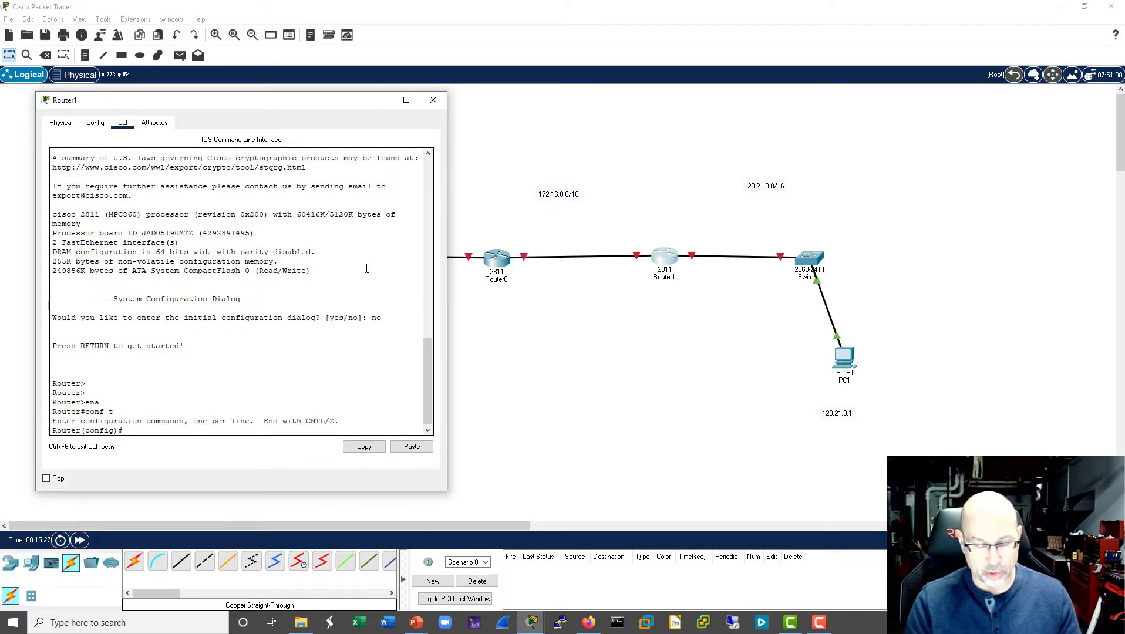
{"action": "type", "text": "hostn"}
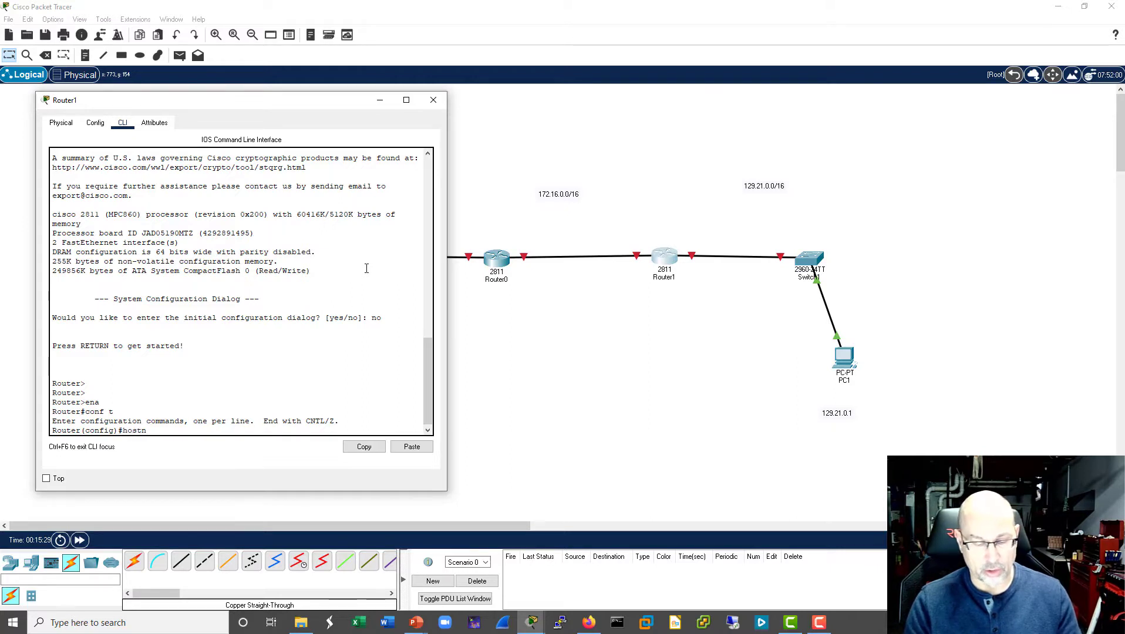
{"action": "type", "text": "ame R1"}
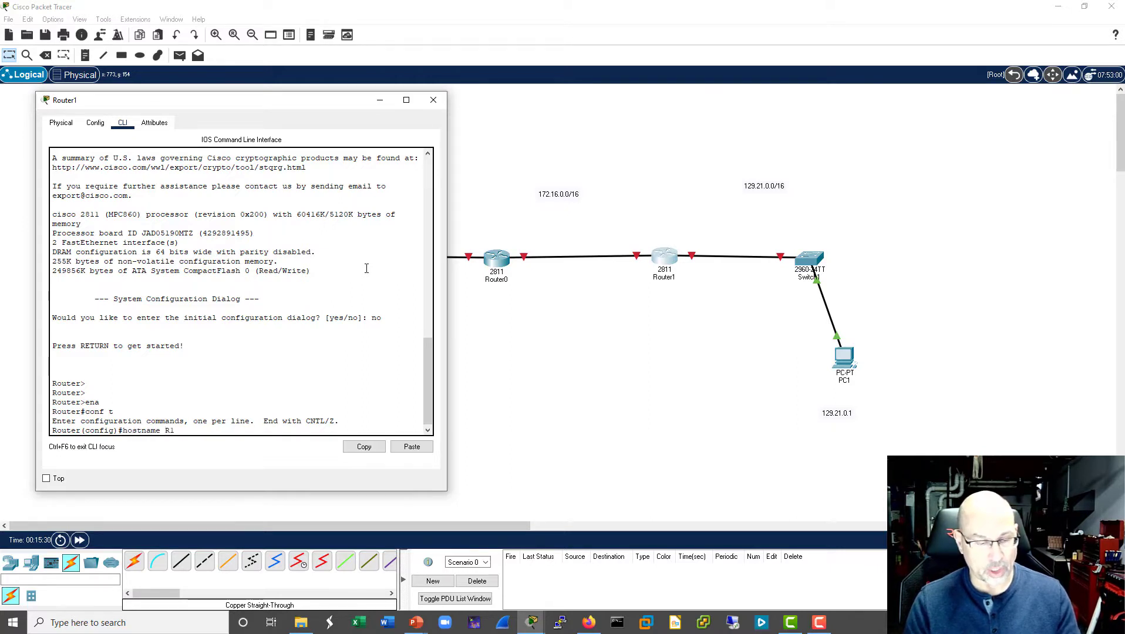
{"action": "key", "text": "Return"}
{"action": "key", "text": "Return"}
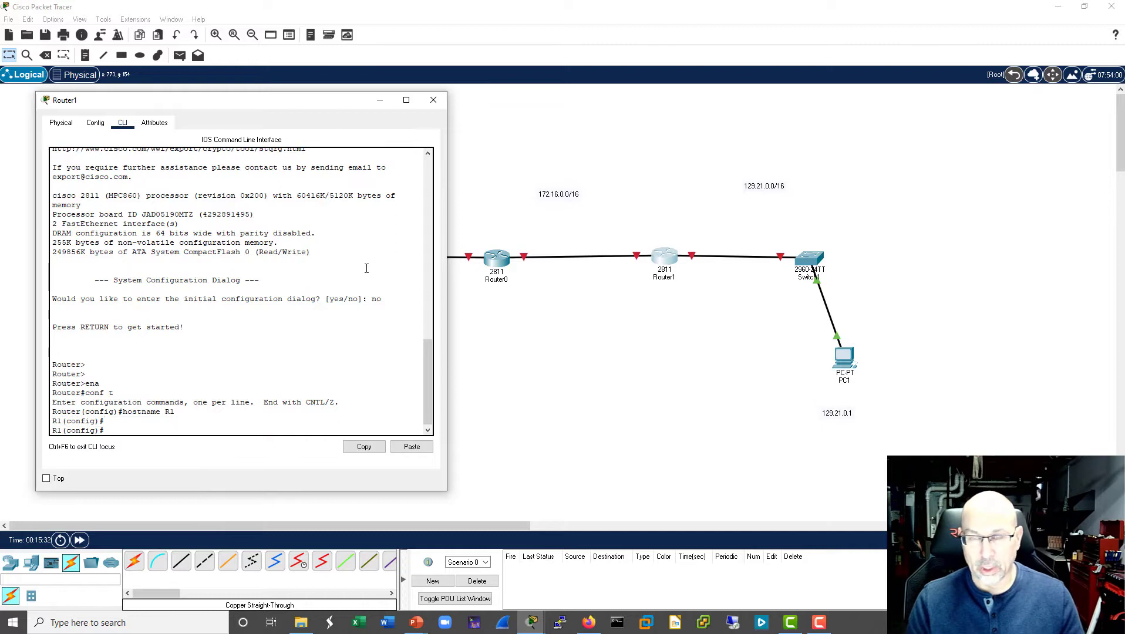
- Assign 129.21.0.254 with subnet mask 255.255.0.0 to R1's interface f0/1 and enable the interface
{"action": "type", "text": "int f0"}
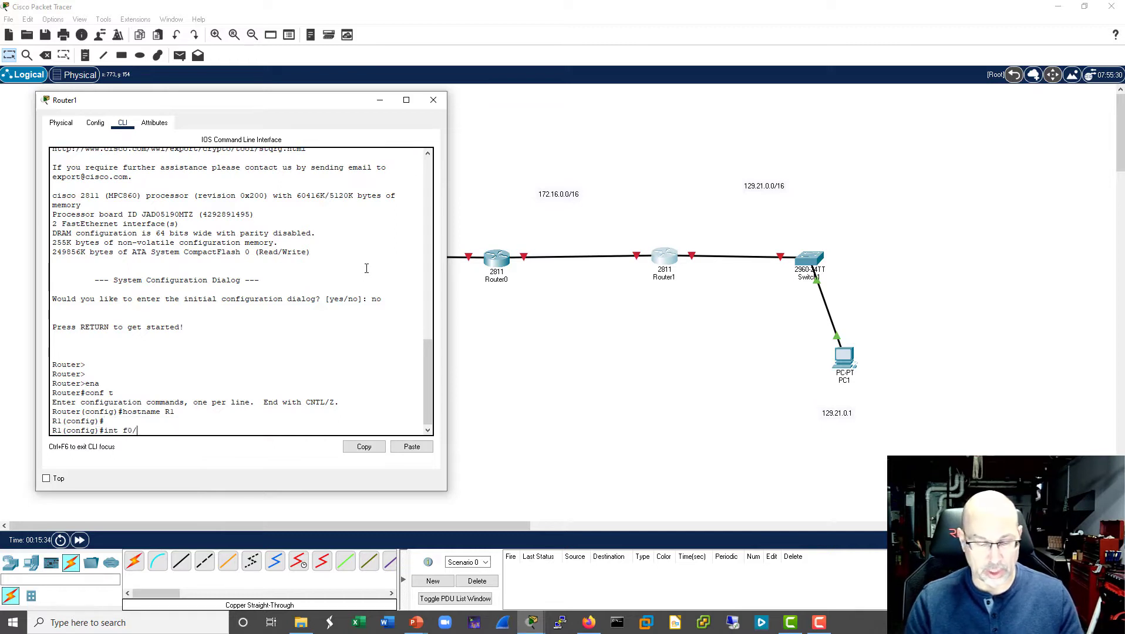
{"action": "type", "text": "/1"}
{"action": "key", "text": "Return"}
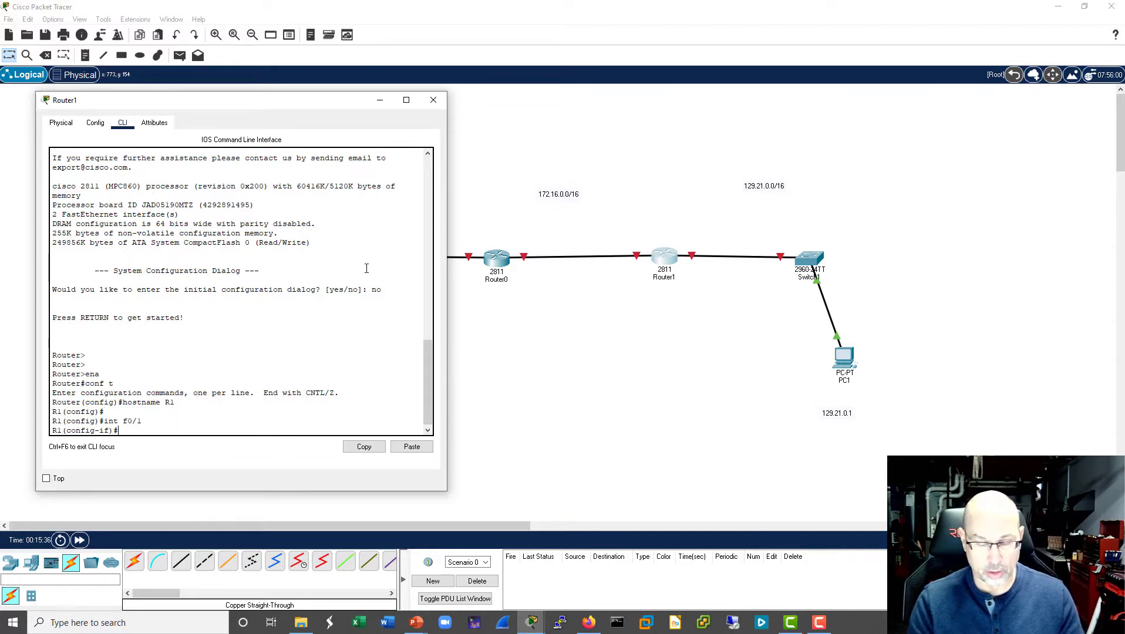
{"action": "type", "text": "ip addr 1"}
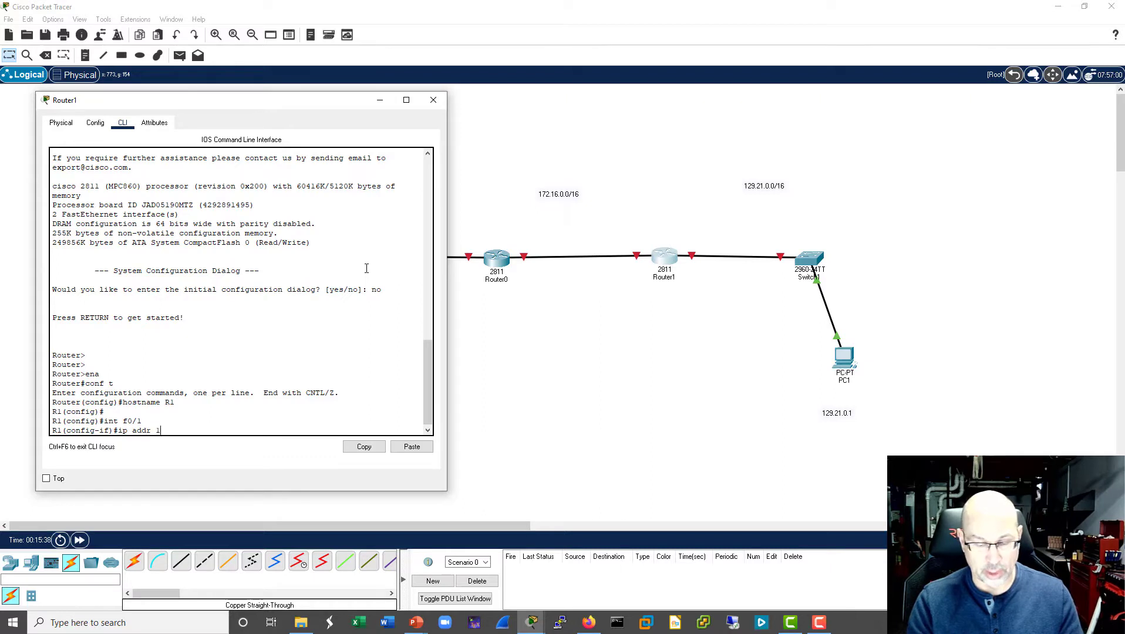
{"action": "type", "text": "29.21.0."}
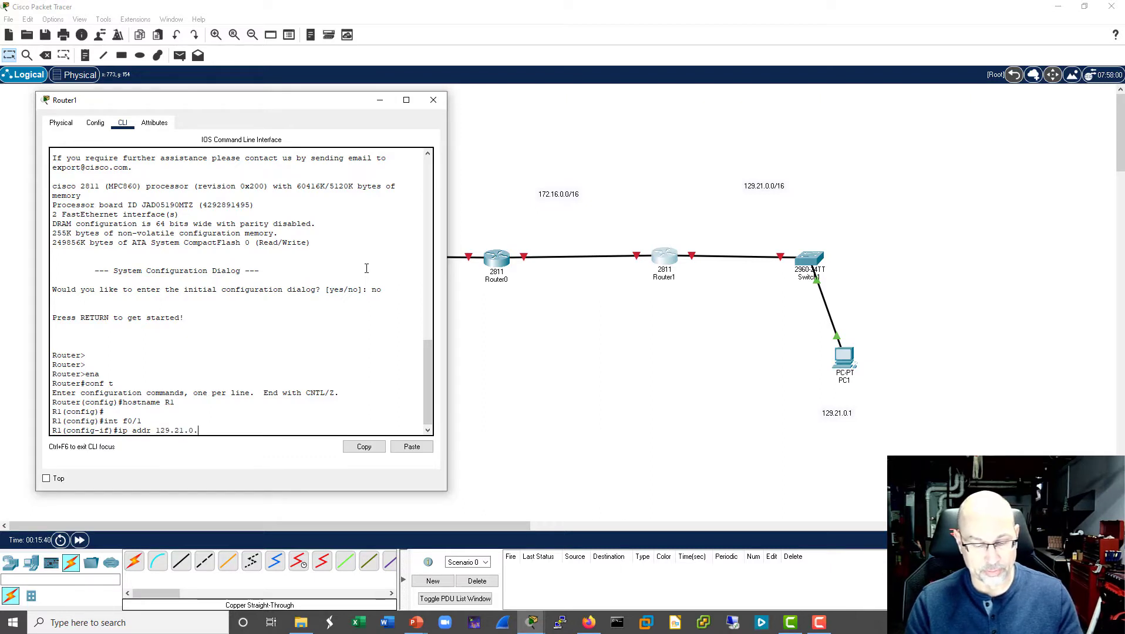
{"action": "type", "text": "254"}
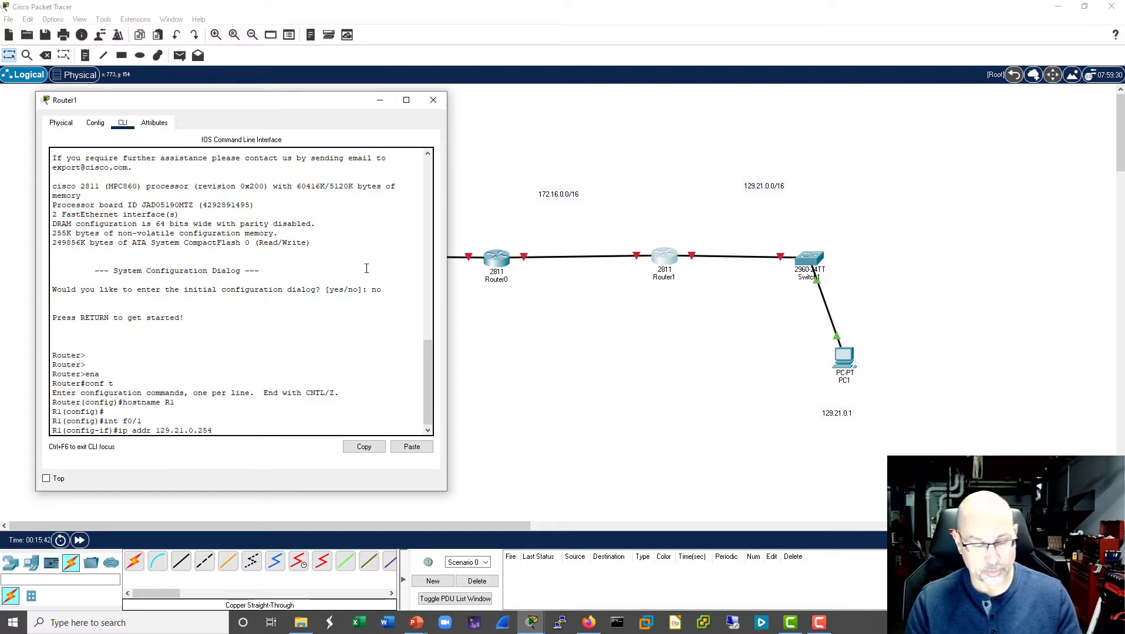
{"action": "type", "text": " 255.255."}
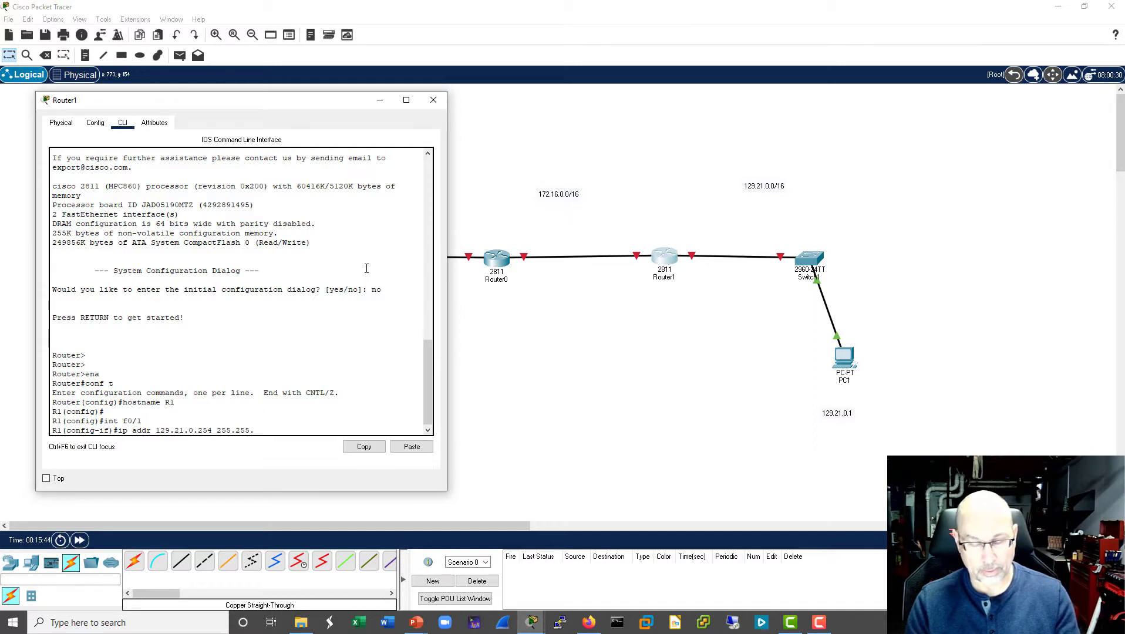
{"action": "type", "text": "0.0"}
{"action": "key", "text": "Return"}
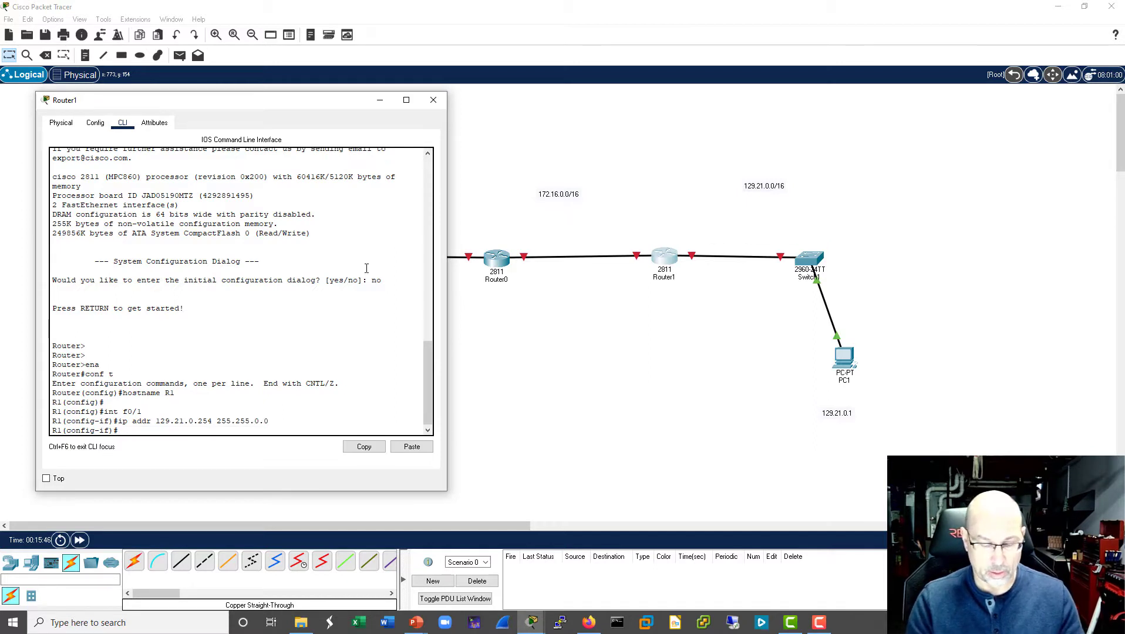
{"action": "type", "text": "no shut"}
{"action": "key", "text": "Return"}
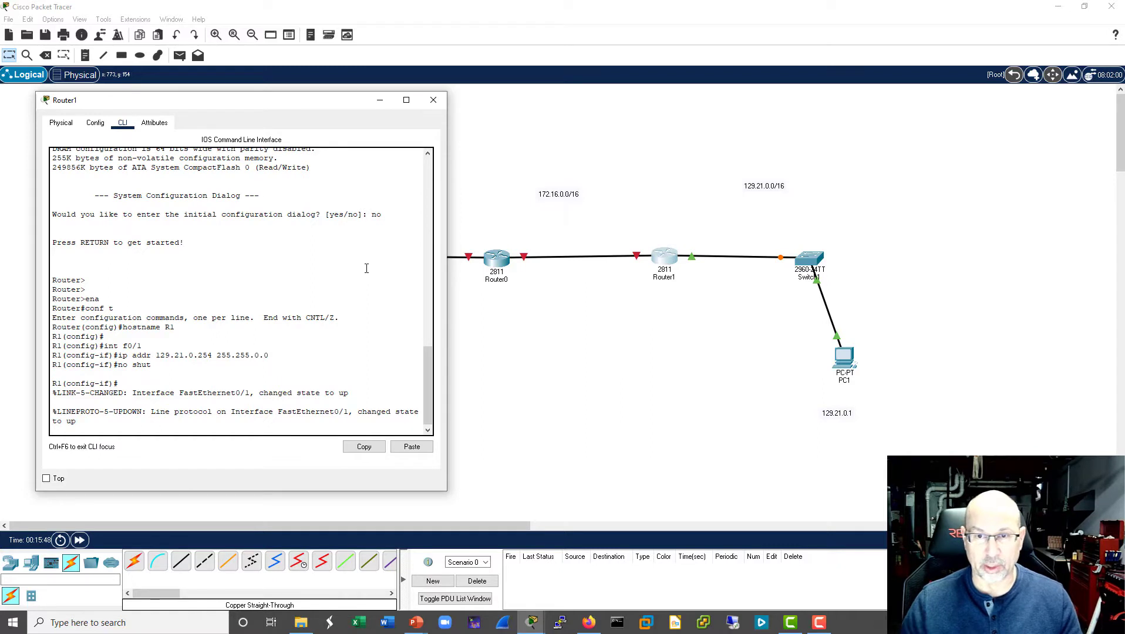
- Add the notes f0/1 and f0/0 beside Router1's links toward Switch1 and Router0 respectively
{"action": "left_click", "coordinate": [85, 55]}
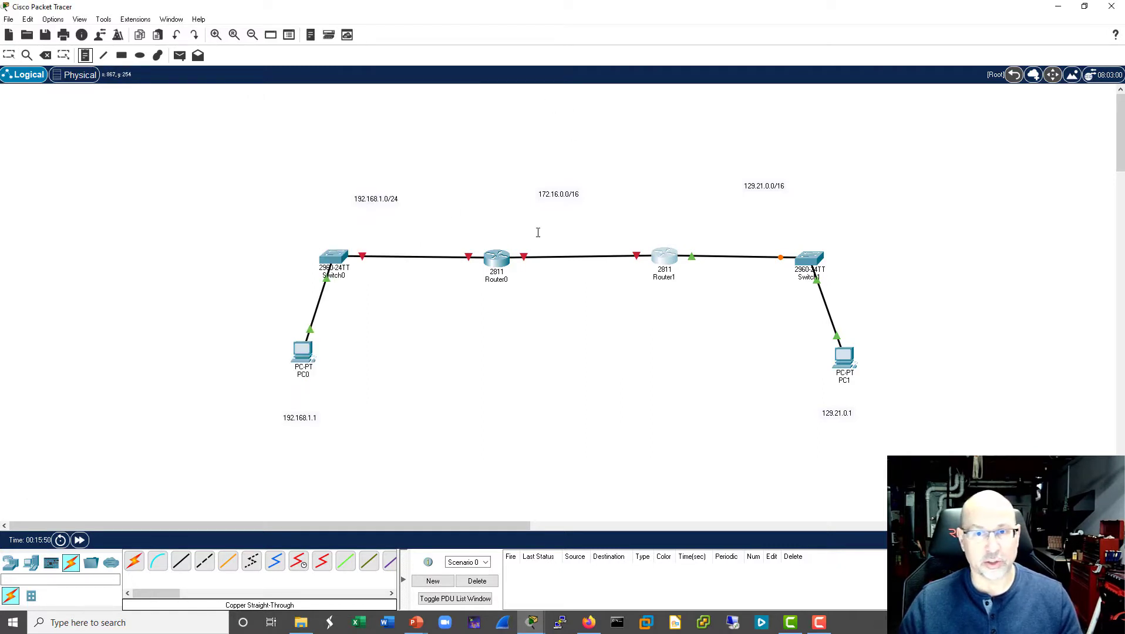
{"action": "left_click", "coordinate": [691, 229]}
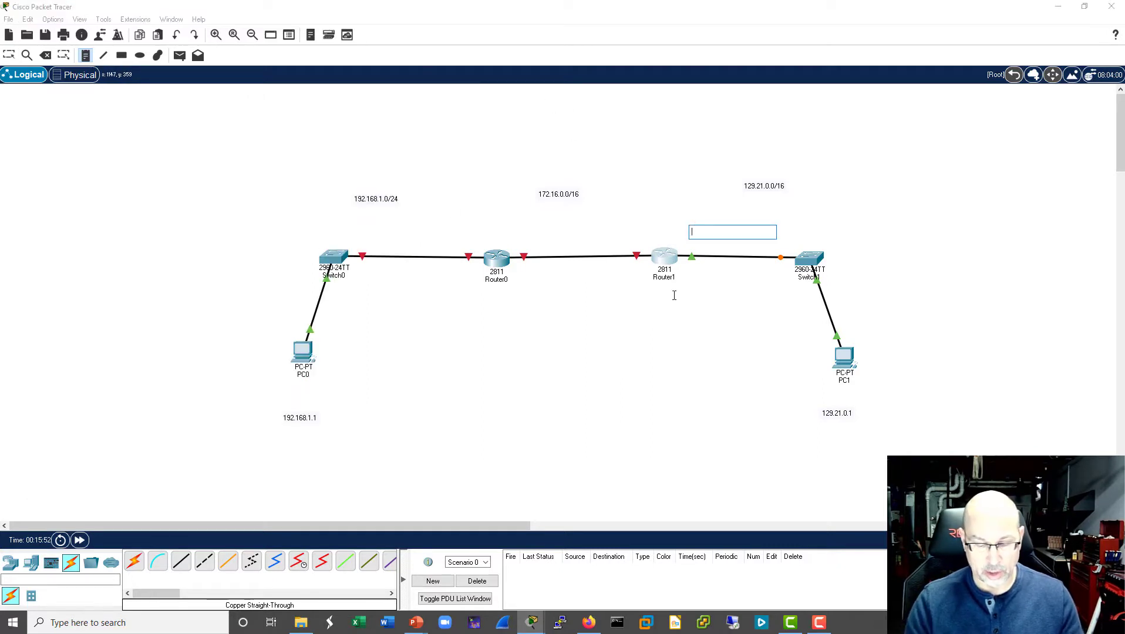
{"action": "type", "text": "f0/1"}
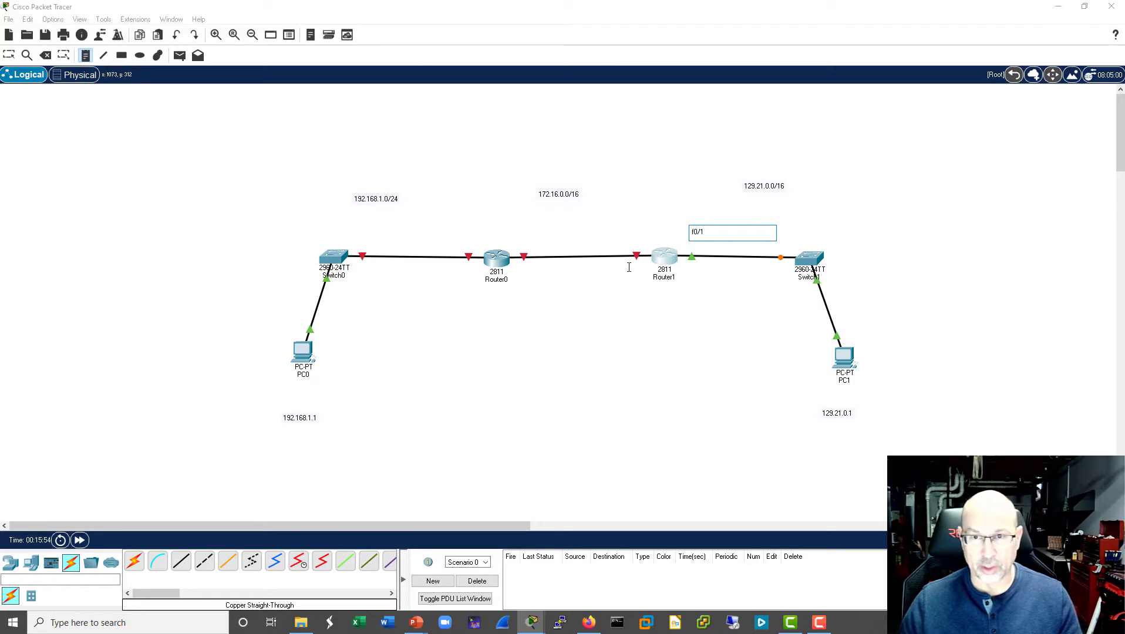
{"action": "left_click", "coordinate": [622, 235]}
{"action": "type", "text": "f0/0"}
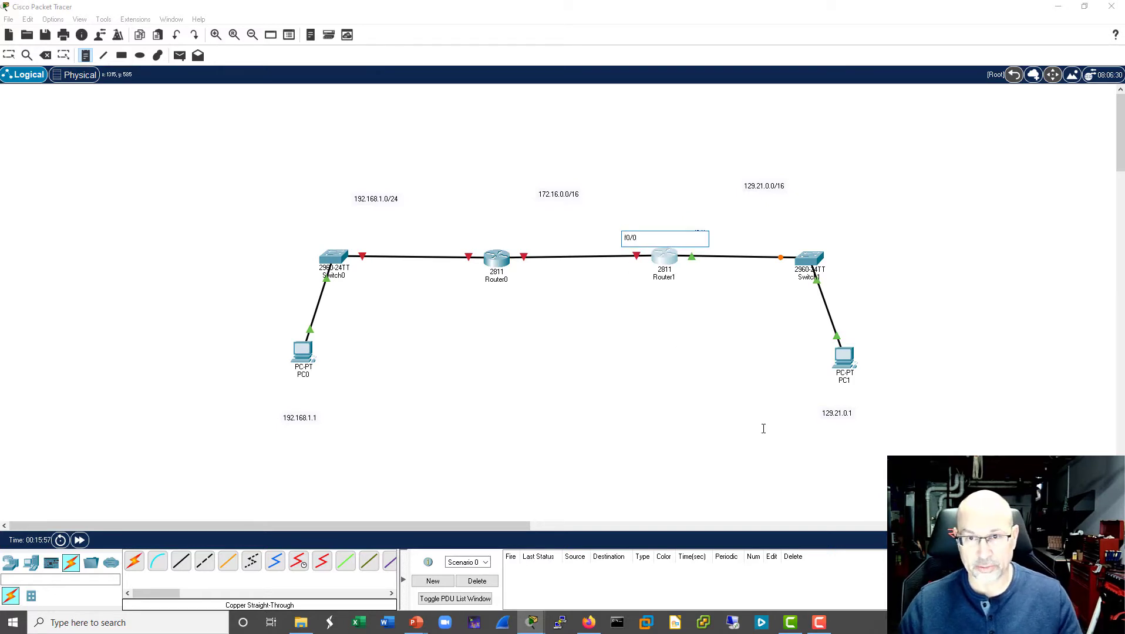
{"action": "left_click", "coordinate": [762, 429]}
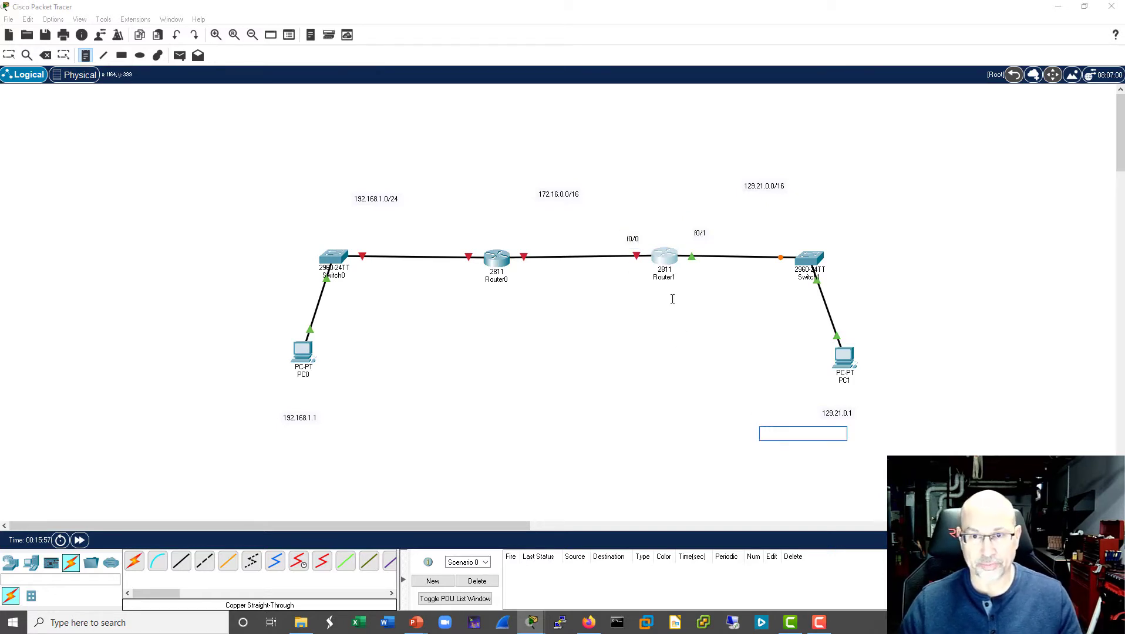
{"action": "left_click", "coordinate": [662, 260]}
{"action": "key", "text": "Escape"}
- Reopen Router1's command line and enter configuration mode for interface f0/0
{"action": "left_click", "coordinate": [661, 260]}
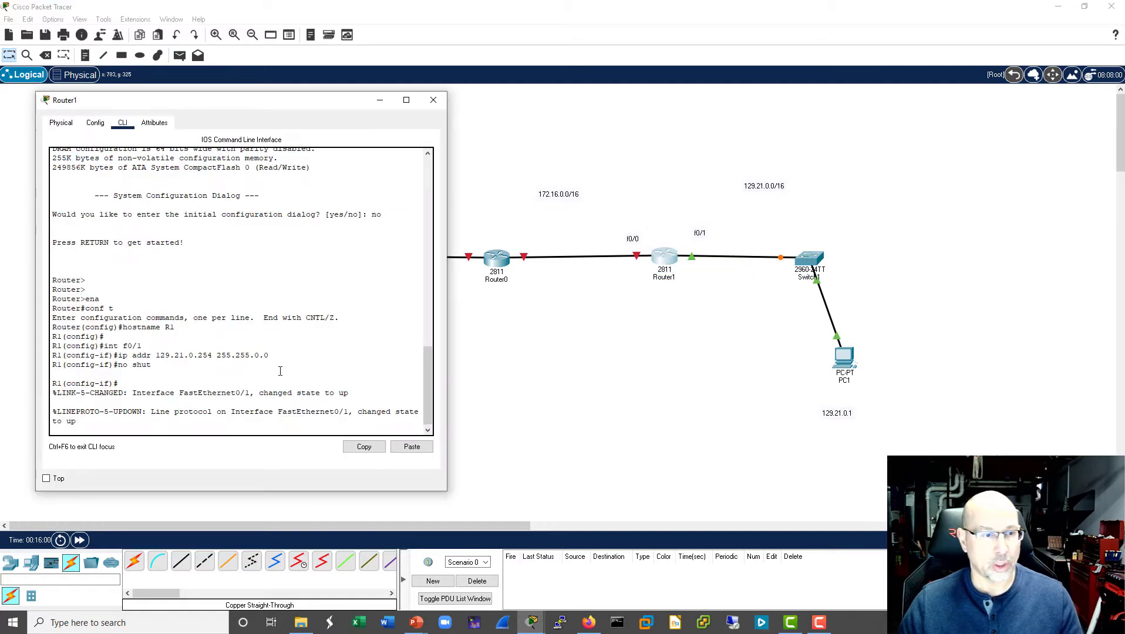
{"action": "key", "text": "Return"}
{"action": "key", "text": "Return"}
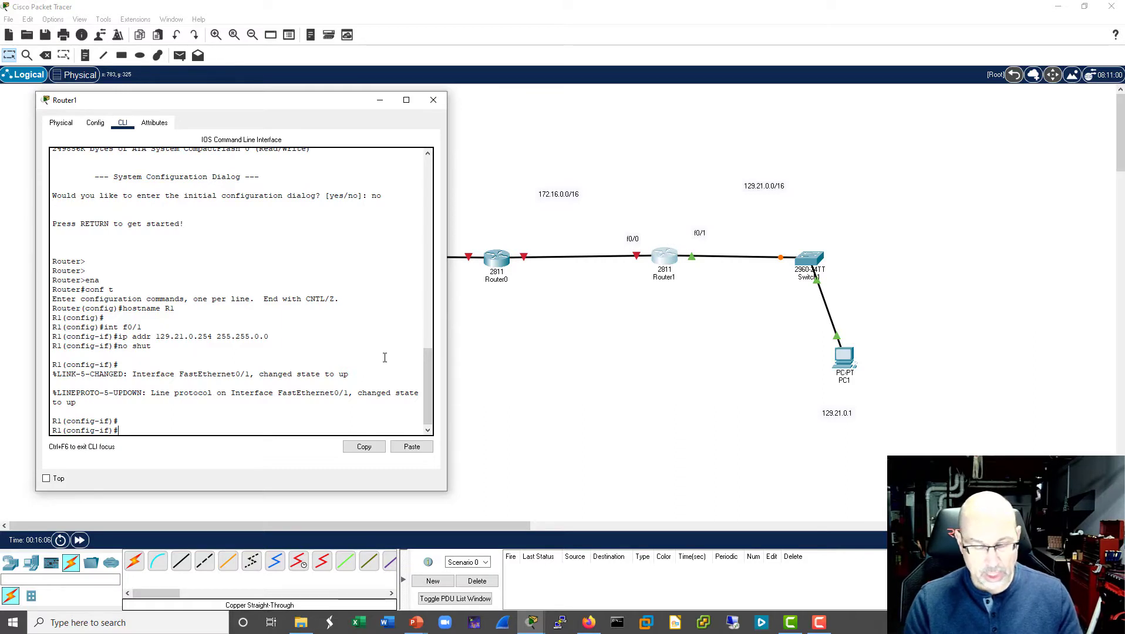
{"action": "type", "text": "int f"}
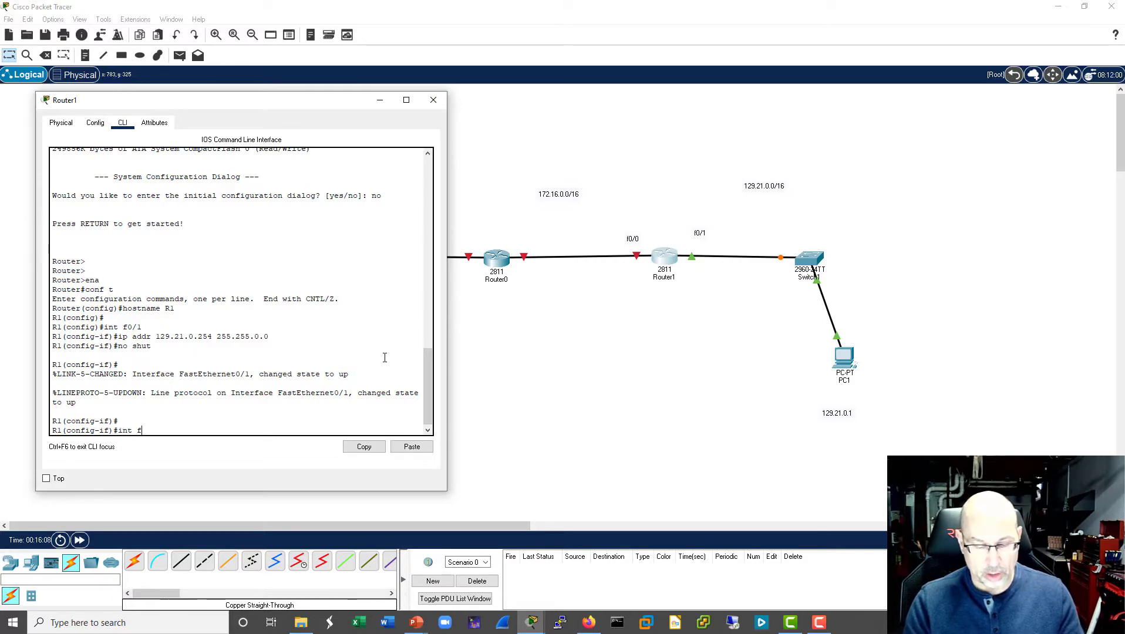
{"action": "type", "text": "0/0"}
{"action": "key", "text": "Return"}
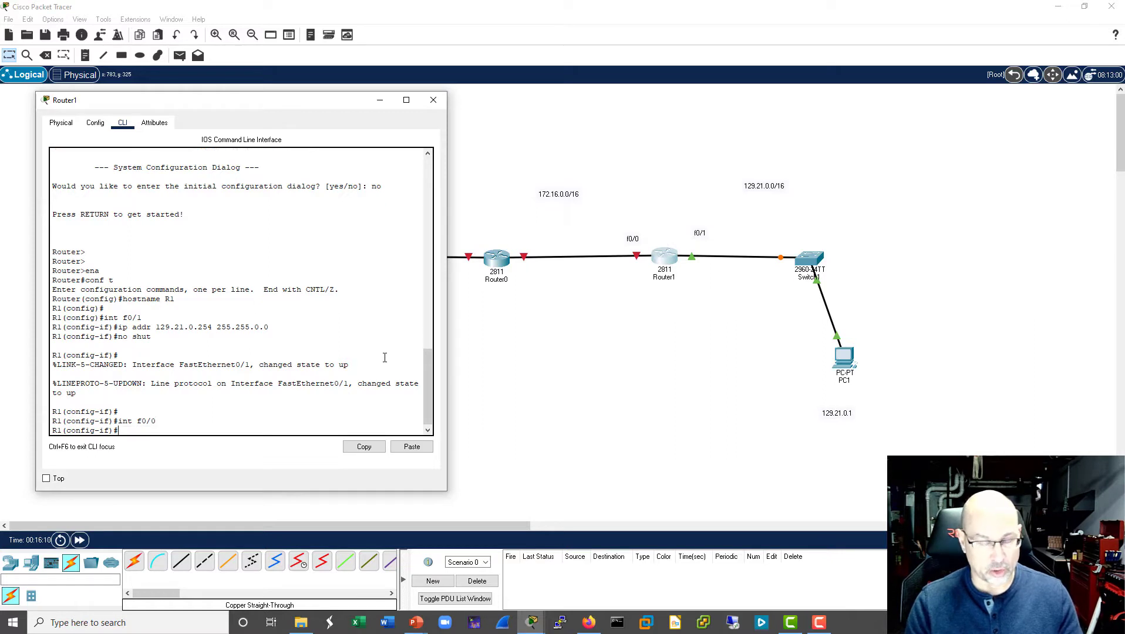
- Assign the IP address 172.16.0.253 with subnet mask 255.255.0.0 to R1's interface f0/0
{"action": "type", "text": "ip a"}
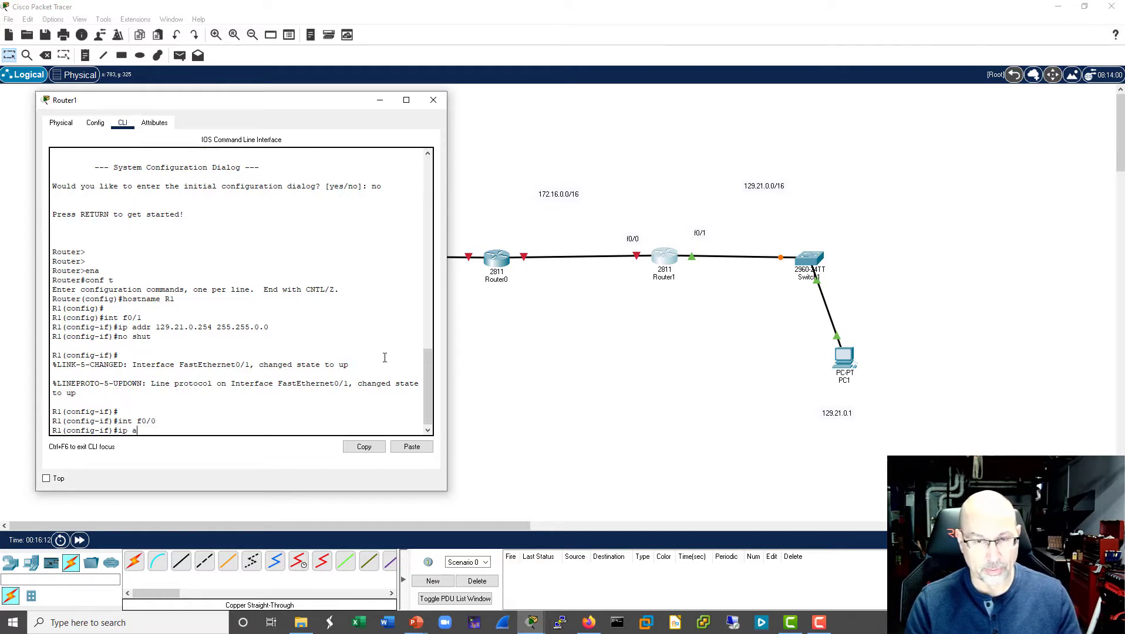
{"action": "type", "text": "ddr"}
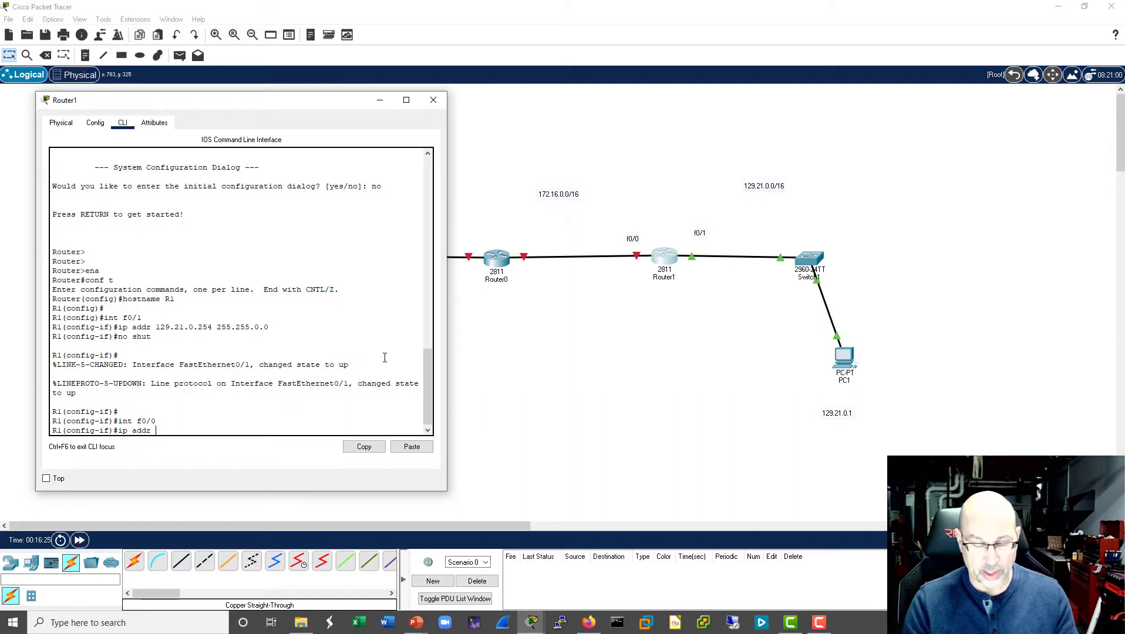
{"action": "type", "text": "172.16.0"}
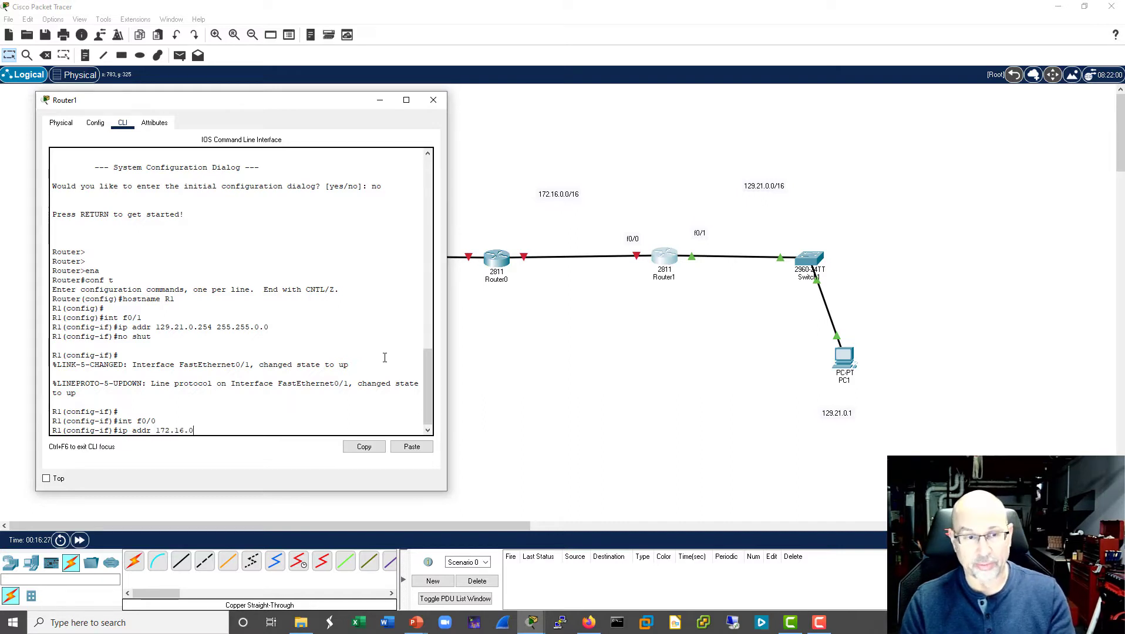
{"action": "type", "text": ".254"}
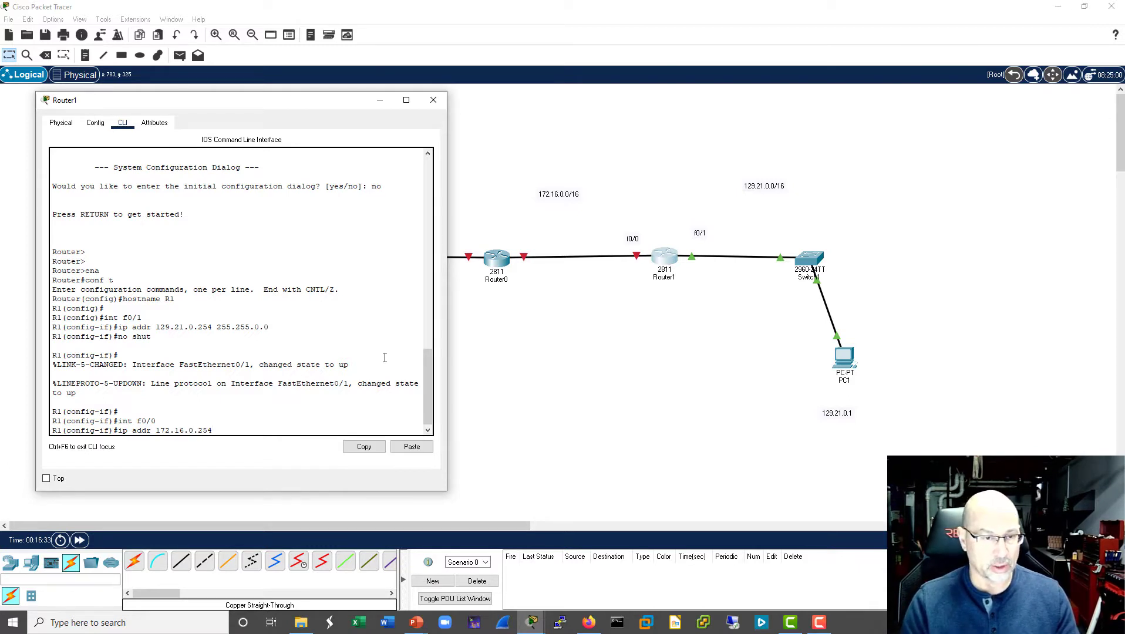
{"action": "key", "text": "BackSpace"}
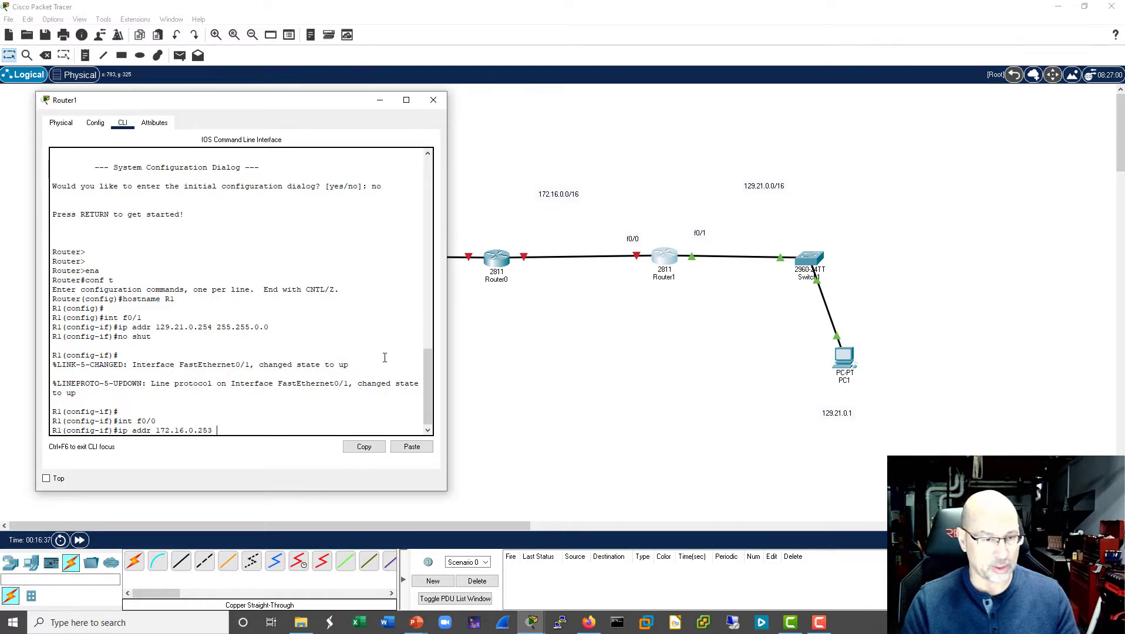
{"action": "type", "text": "3 255/255/"}
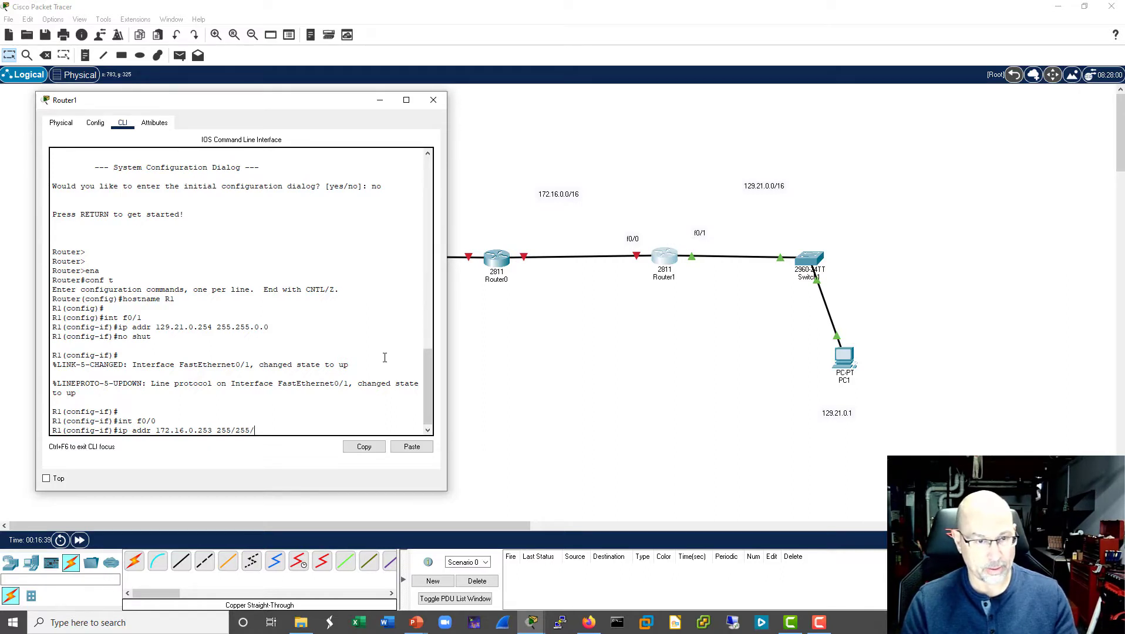
{"action": "key", "text": "BackSpace"}
{"action": "key", "text": "BackSpace"}
{"action": "key", "text": "BackSpace"}
{"action": "key", "text": "BackSpace"}
{"action": "key", "text": "BackSpace"}
{"action": "type", "text": "."}
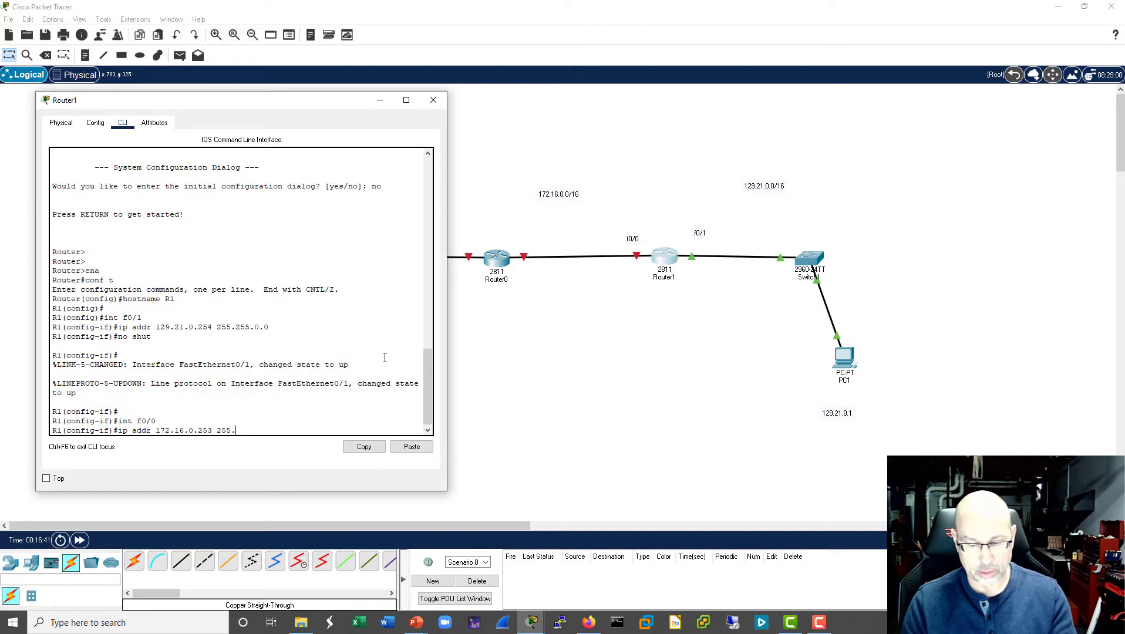
{"action": "type", "text": "255.0.0"}
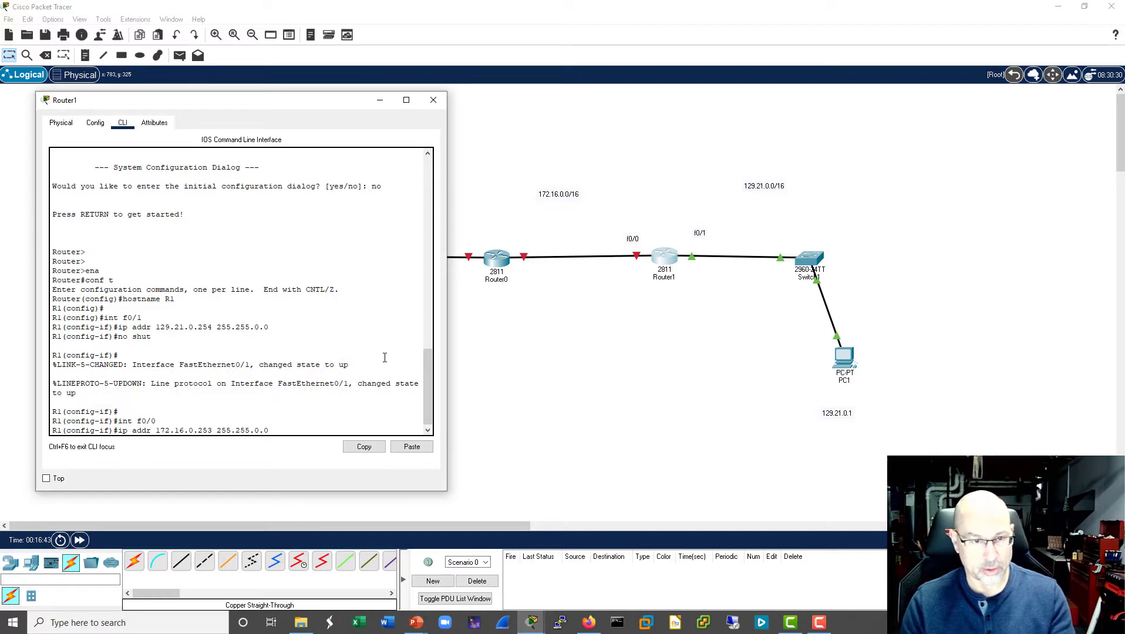
{"action": "key", "text": "Return"}
- Enable R1's interface f0/0 with no shut and return to a clean interface prompt
{"action": "type", "text": "no "}
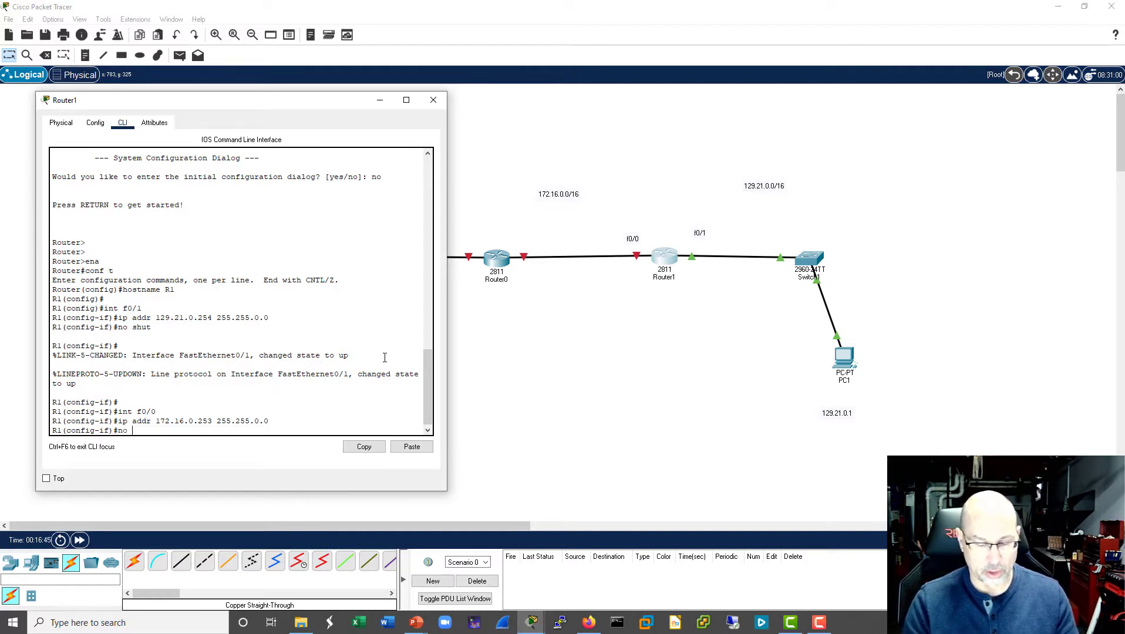
{"action": "type", "text": "shut"}
{"action": "key", "text": "Return"}
{"action": "key", "text": "Return"}
{"action": "key", "text": "Return"}
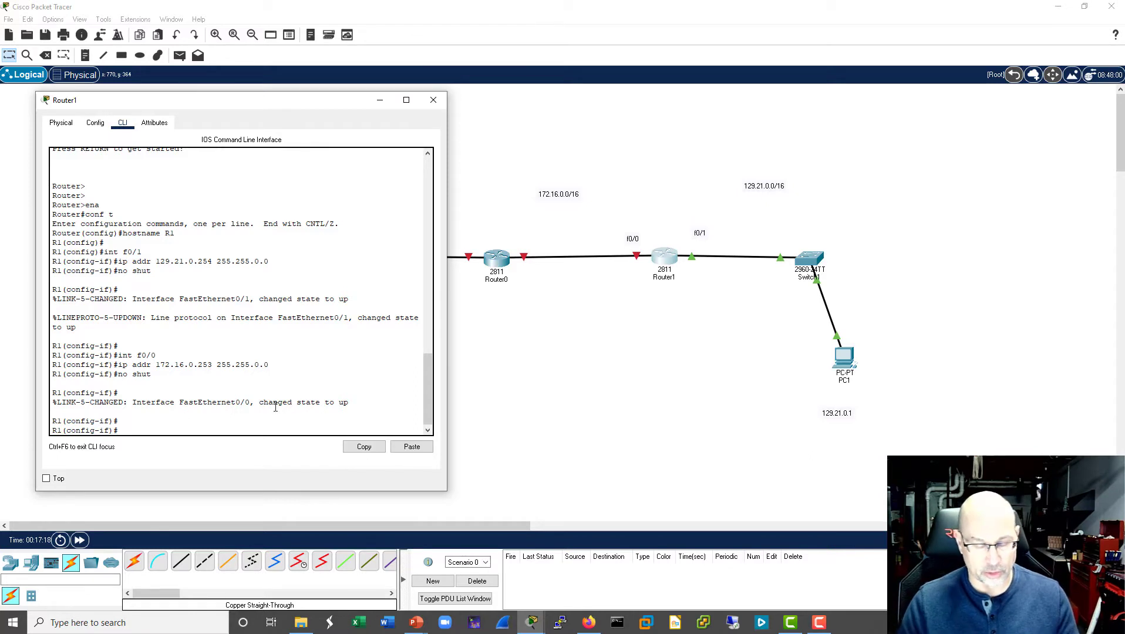
- Leave R1's interface configuration mode and create a DHCP pool named prod
{"action": "type", "text": "exit"}
{"action": "key", "text": "Return"}
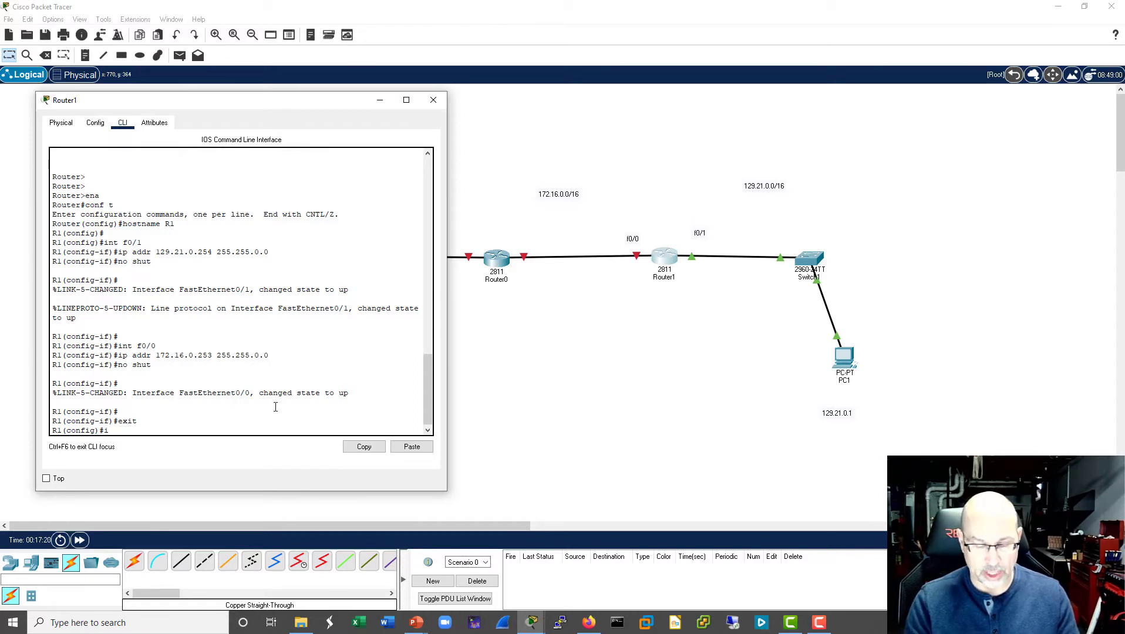
{"action": "type", "text": "ip dhc"}
{"action": "key", "text": "BackSpace"}
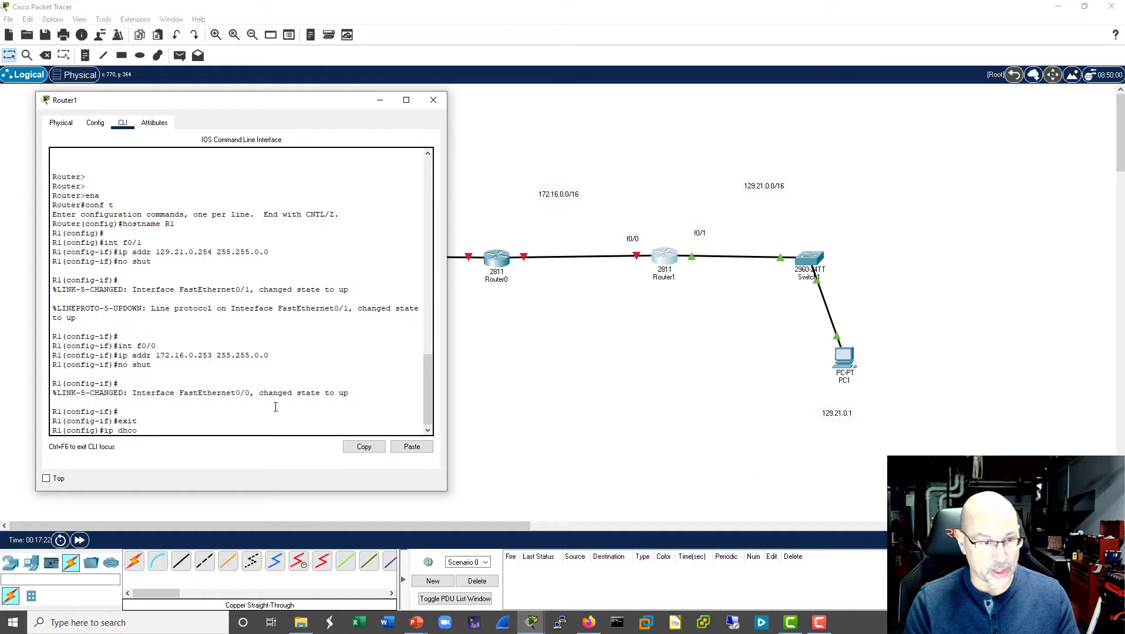
{"action": "type", "text": "p pool"}
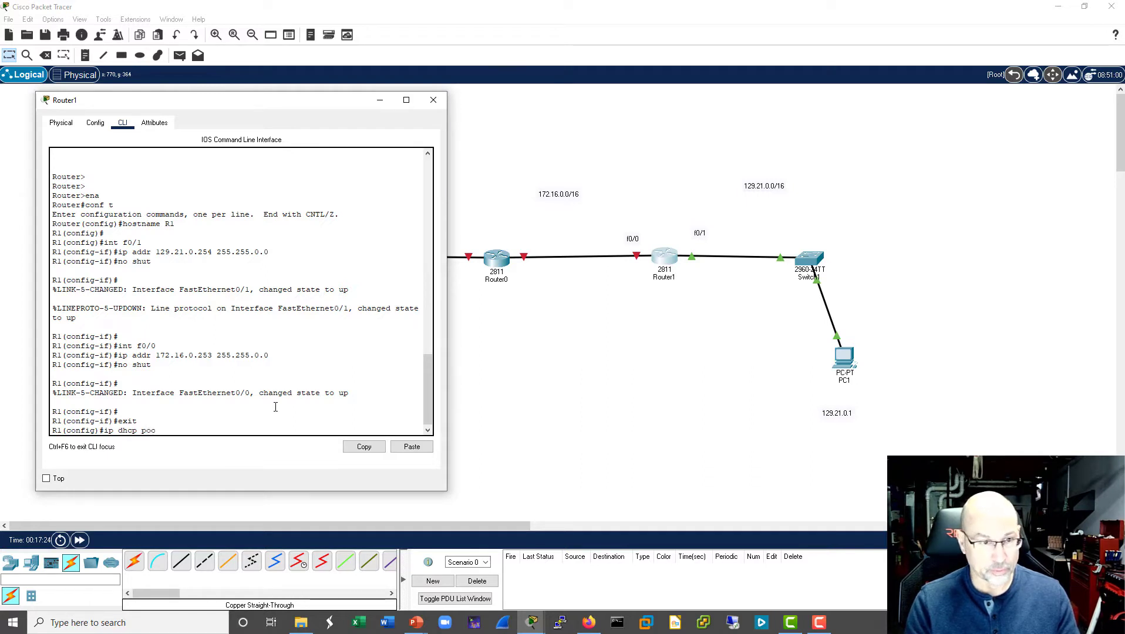
{"action": "key", "text": "Tab"}
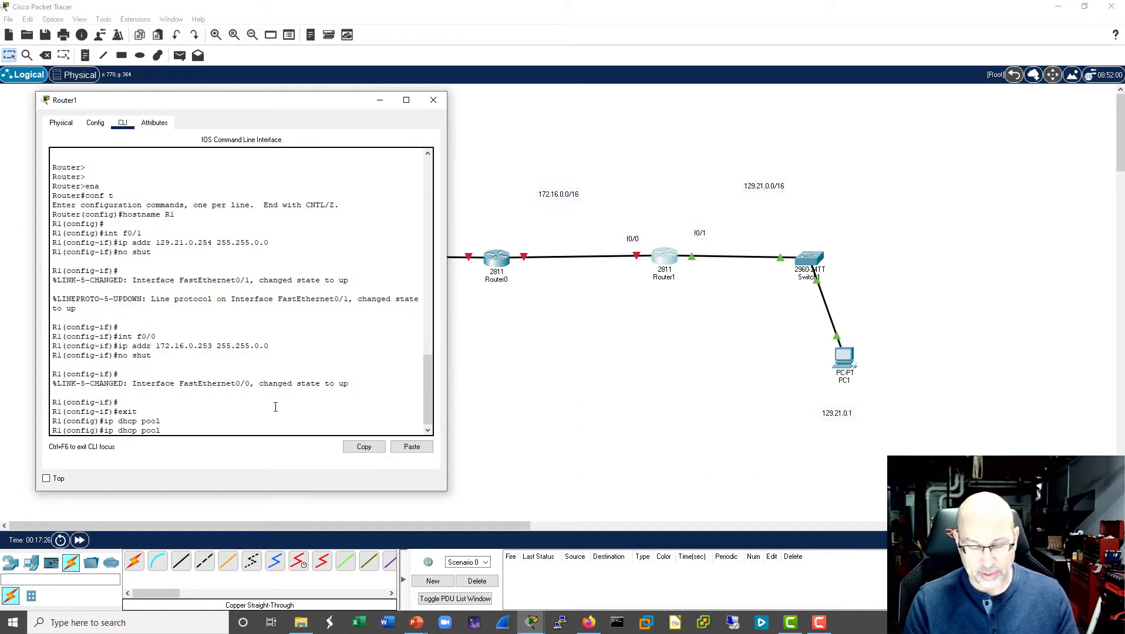
{"action": "type", "text": "prod"}
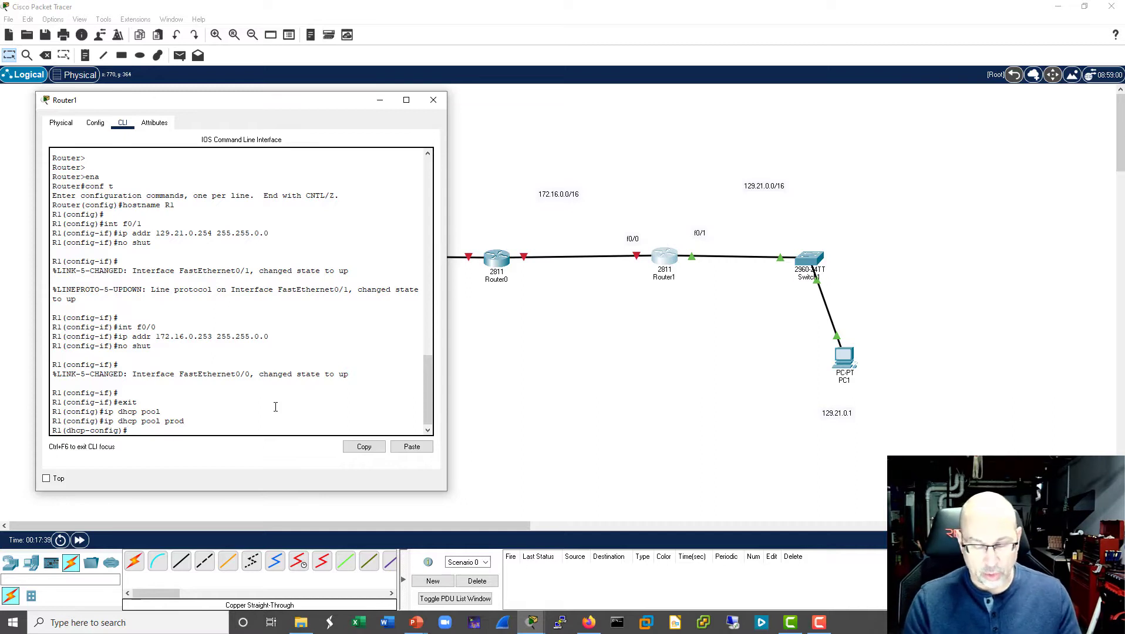
- Set the prod DHCP pool's network to 172.16.0.0 with subnet mask 255.255.0.0
{"action": "type", "text": "ork"}
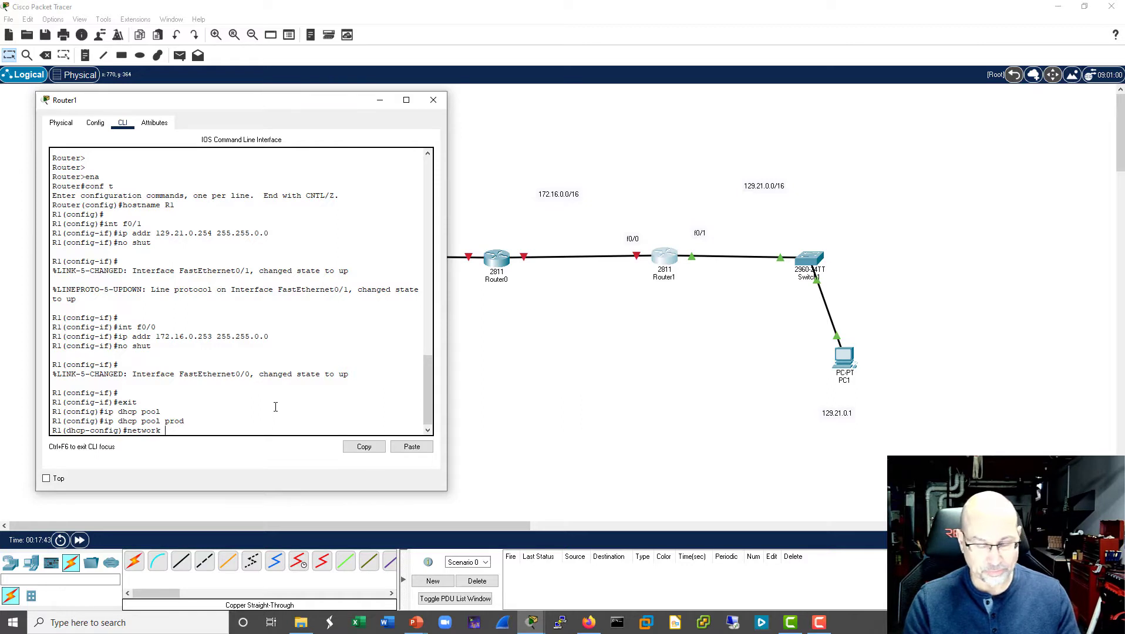
{"action": "type", "text": "j 172.16"}
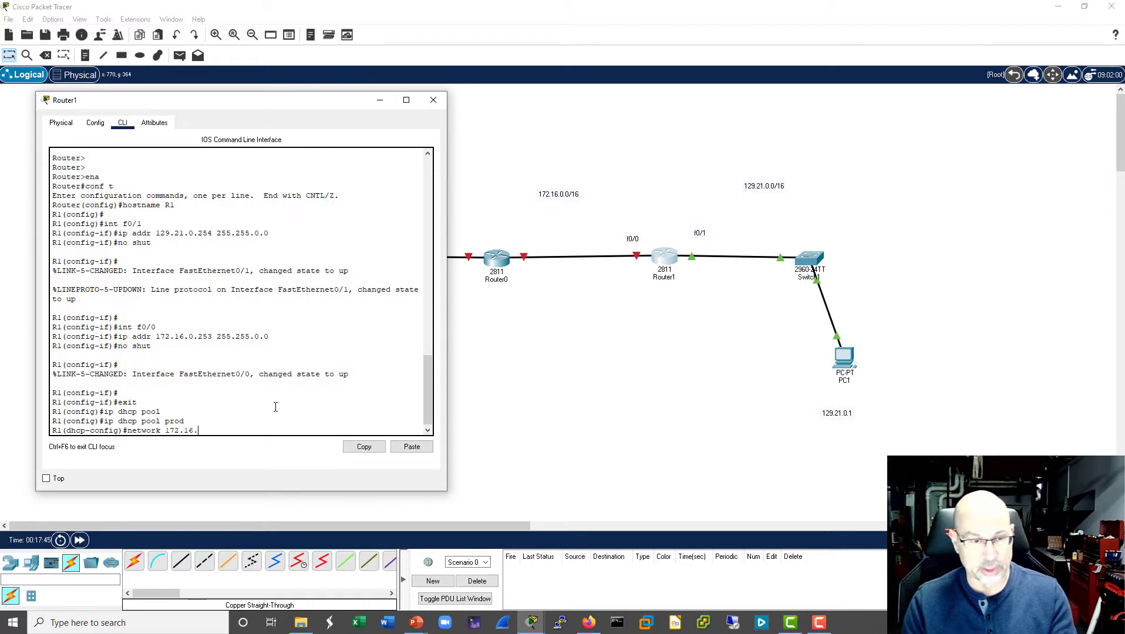
{"action": "type", "text": ".0.0 255.255.0.0"}
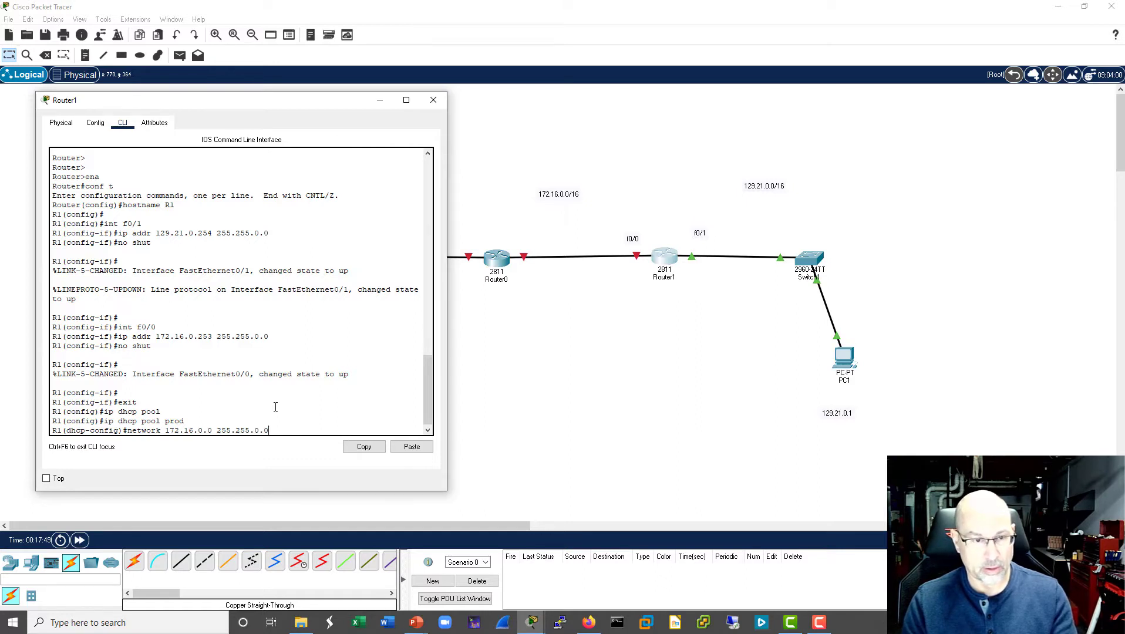
{"action": "key", "text": "Return"}
- Set the DHCP pool's default router to 172.16.0.253
{"action": "type", "text": "def"}
{"action": "key", "text": "Tab"}
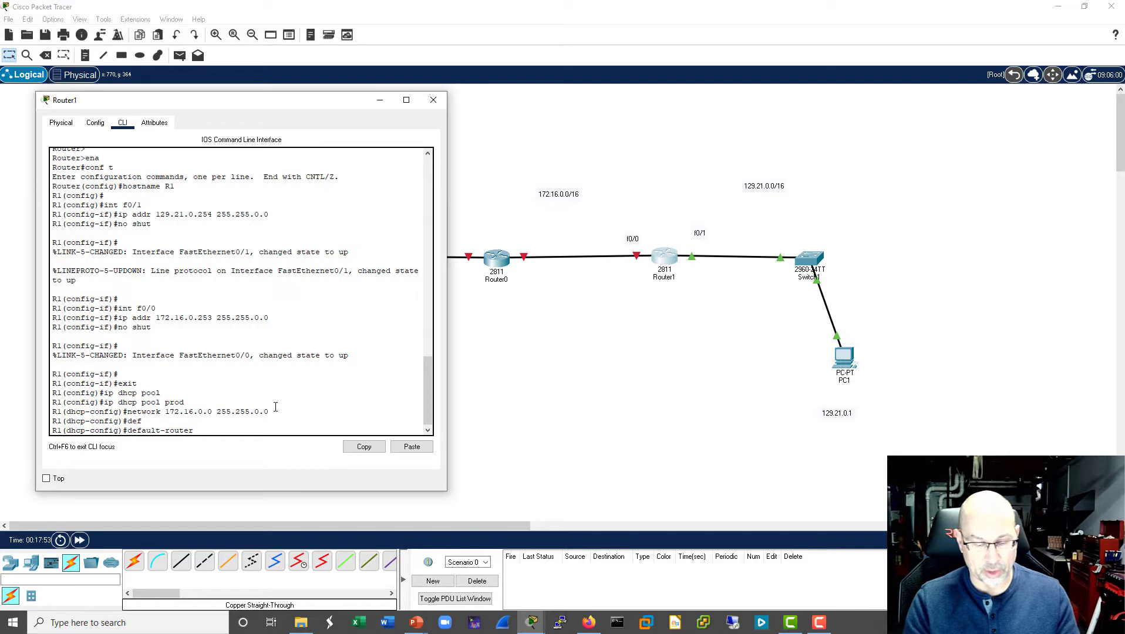
{"action": "type", "text": "172"}
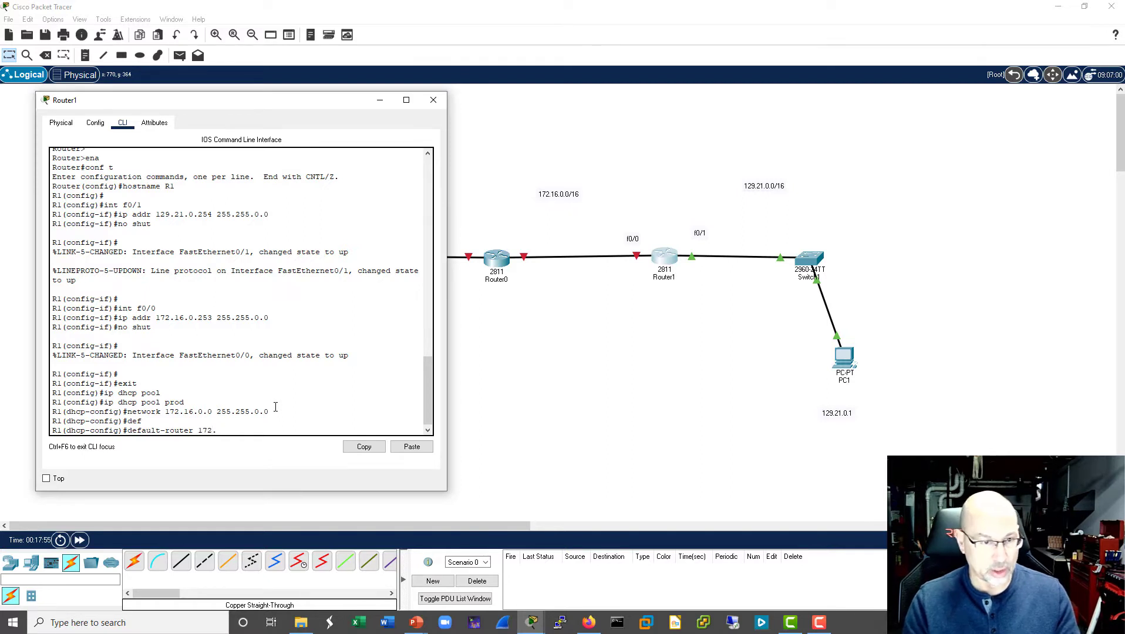
{"action": "type", "text": ".16.0.253"}
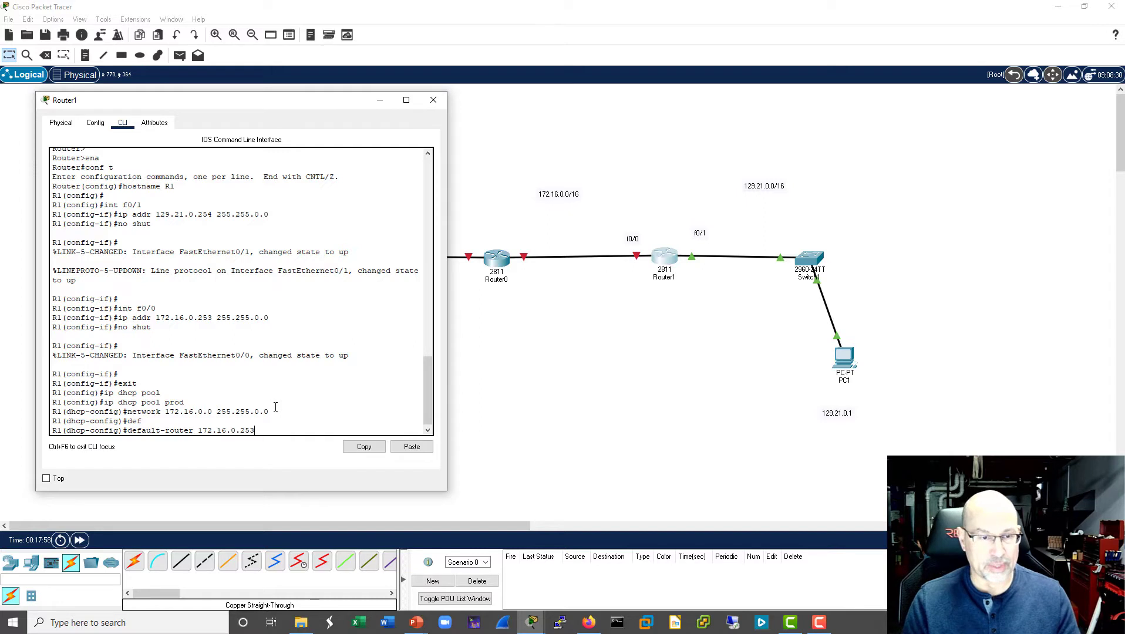
{"action": "key", "text": "Return"}
- Leave DHCP pool configuration and exclude the address 172.16.0.253 from DHCP assignment on R1
{"action": "key", "text": "Return"}
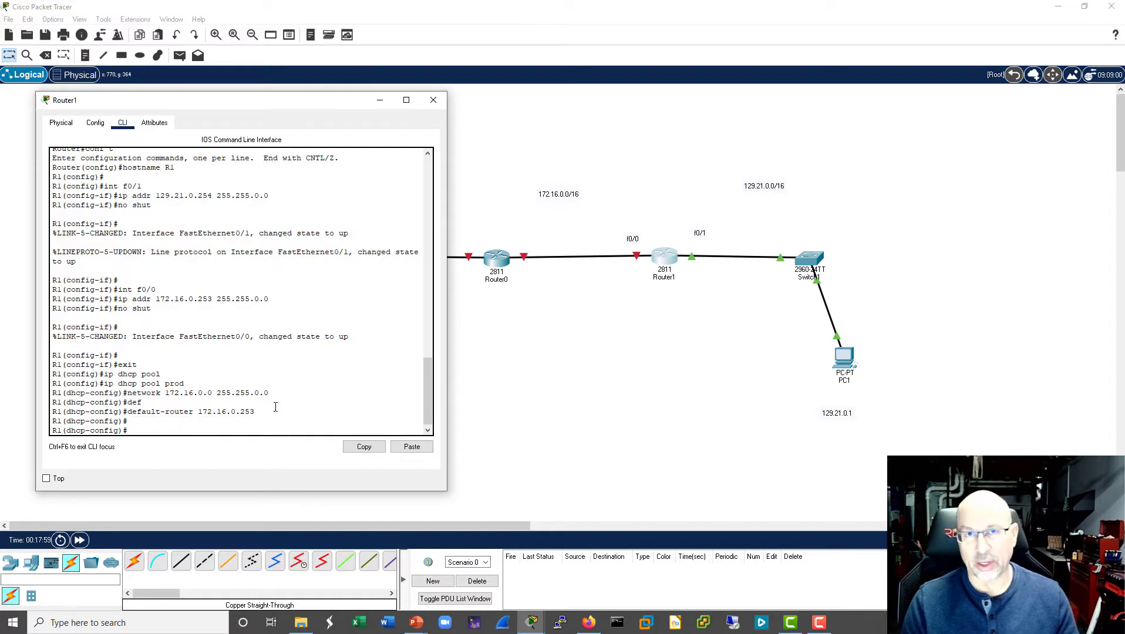
{"action": "type", "text": "exit"}
{"action": "key", "text": "Return"}
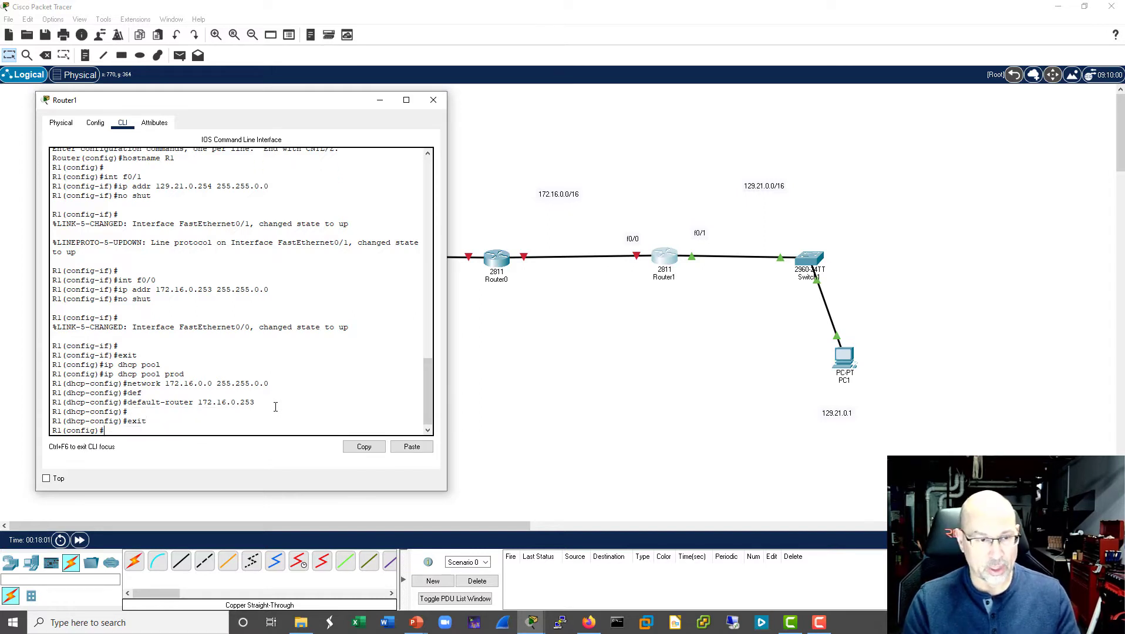
{"action": "type", "text": "ip d"}
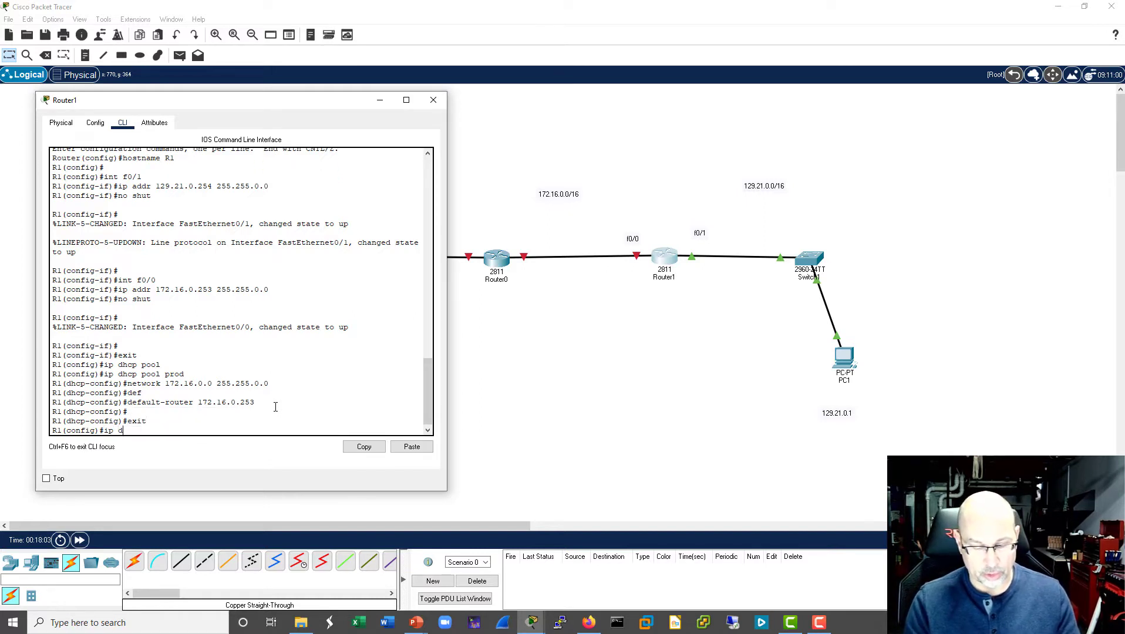
{"action": "type", "text": "hcp exc"}
{"action": "key", "text": "Tab"}
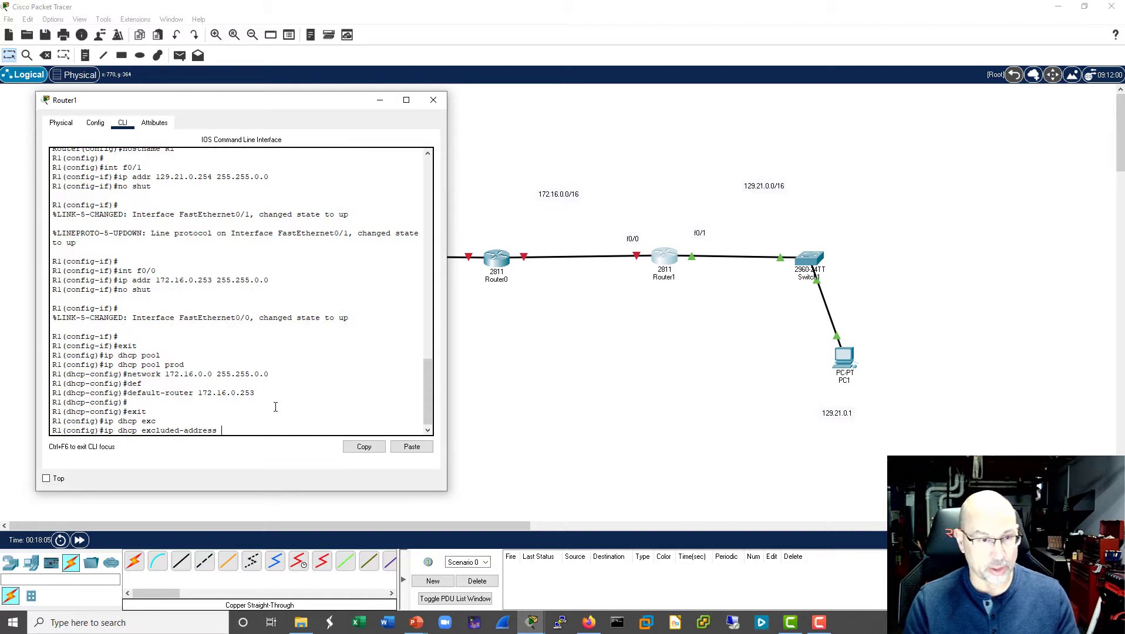
{"action": "type", "text": "172.1"}
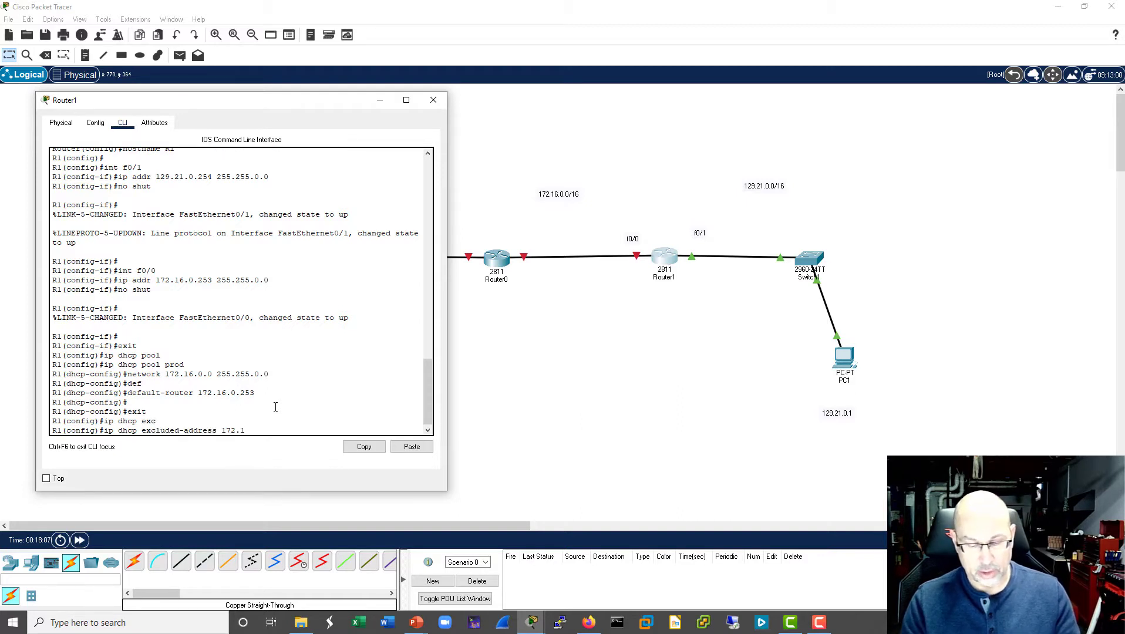
{"action": "type", "text": "6.0.253"}
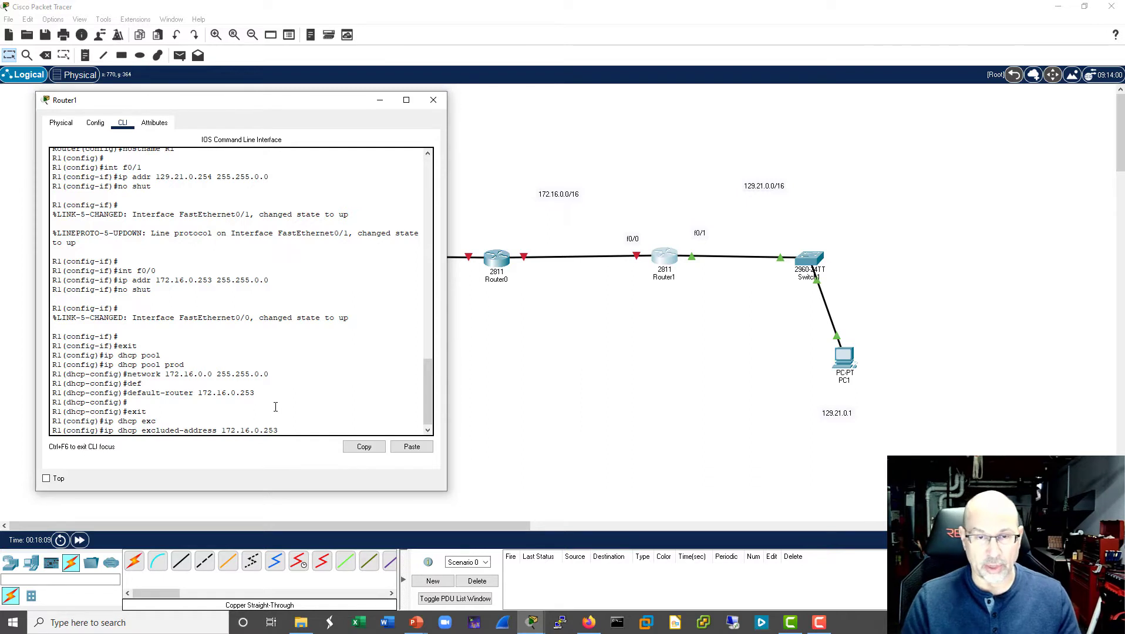
{"action": "key", "text": "Return"}
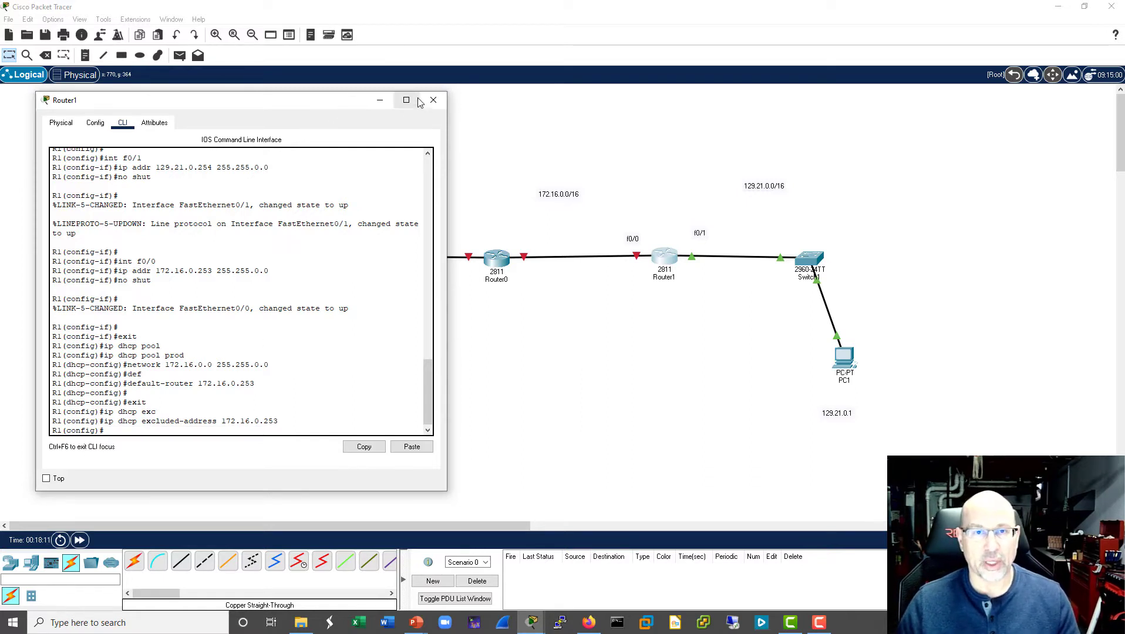
- Exit R1's configuration mode and examine the DHCP and interface settings in the running configuration with sh run
{"action": "left_click", "coordinate": [325, 281]}
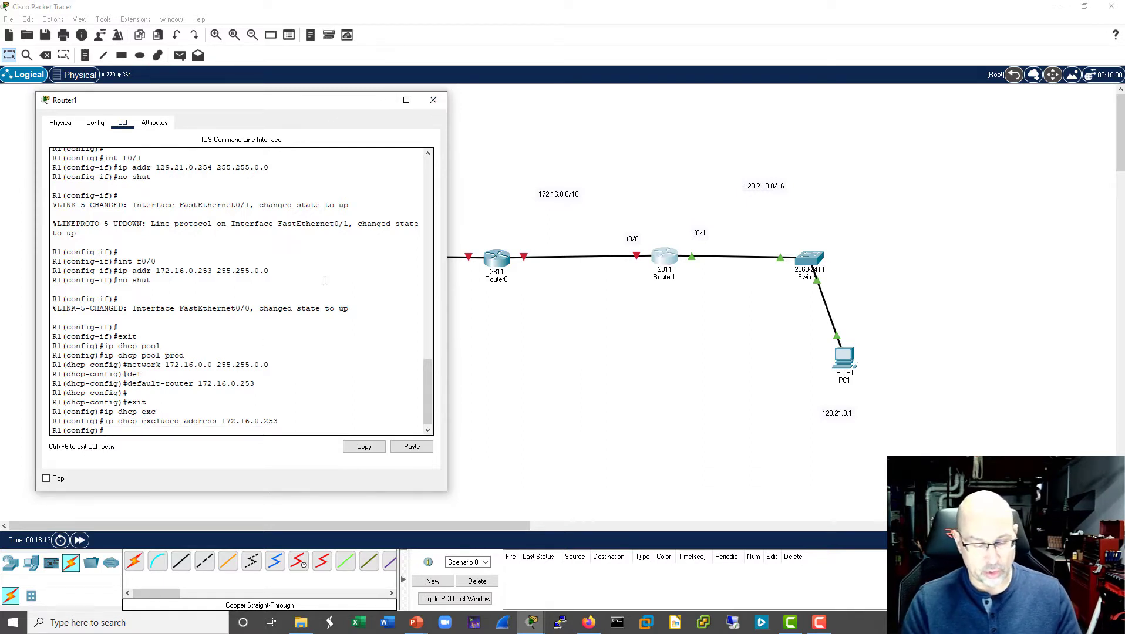
{"action": "type", "text": "exit"}
{"action": "key", "text": "Return"}
{"action": "key", "text": "Return"}
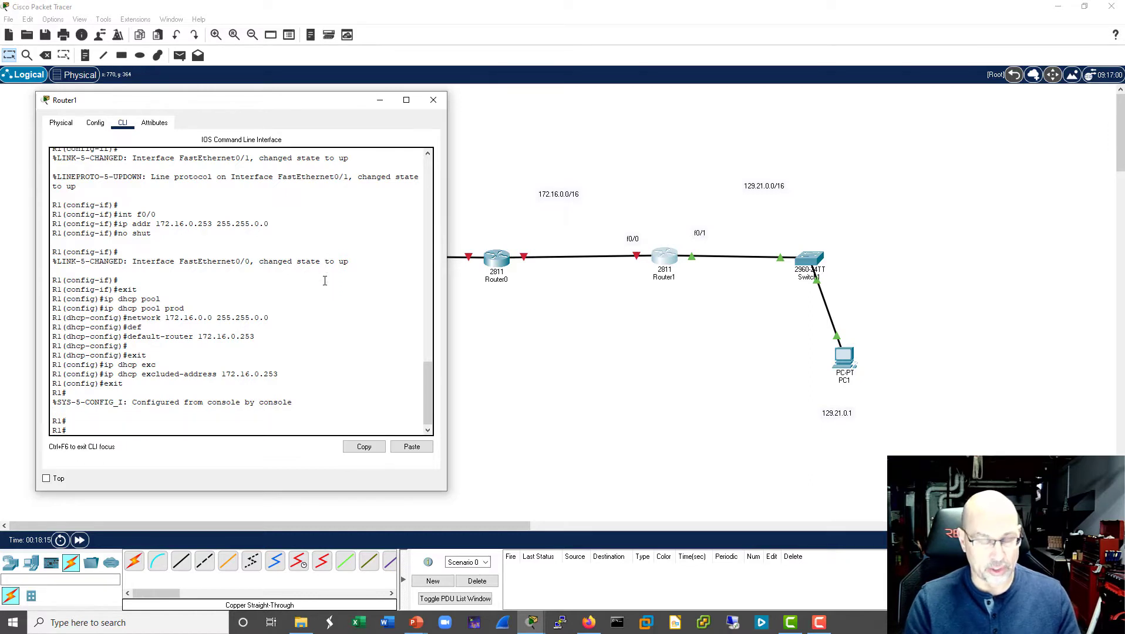
{"action": "type", "text": "sh run"}
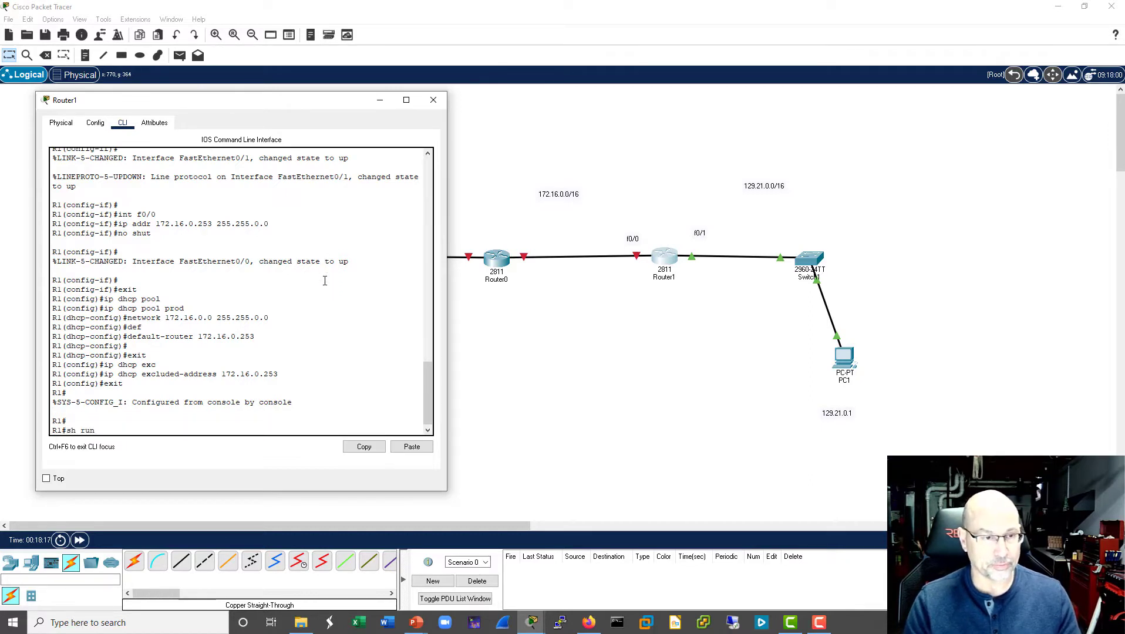
{"action": "key", "text": "Return"}
{"action": "key", "text": "Return"}
{"action": "key", "text": "Return"}
{"action": "key", "text": "Return"}
{"action": "key", "text": "Return"}
{"action": "key", "text": "Return"}
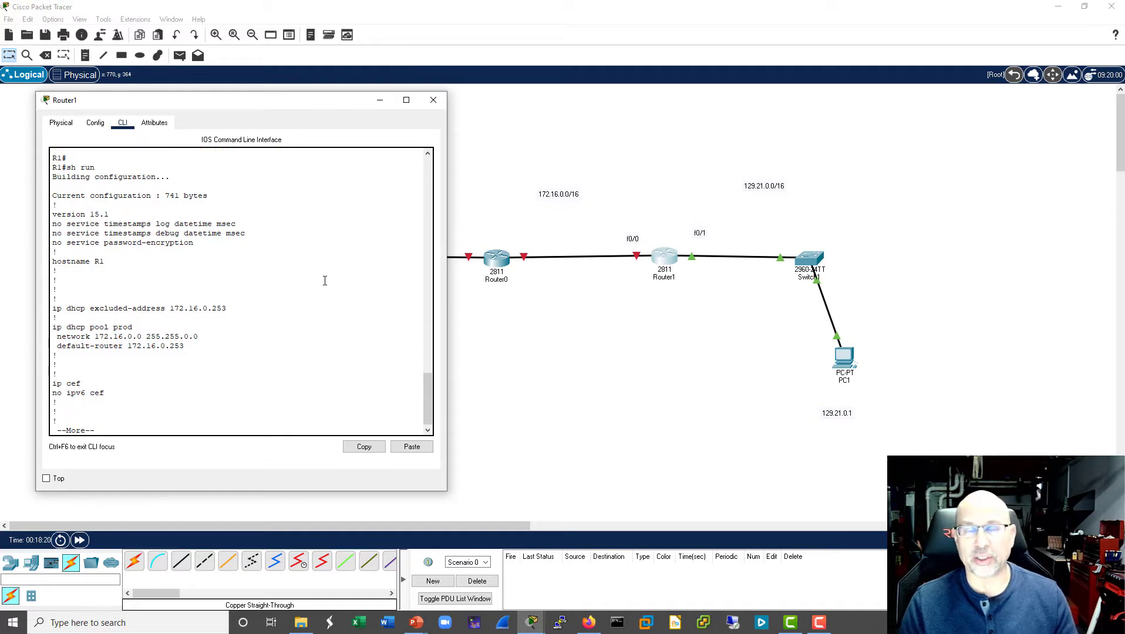
{"action": "key", "text": "space"}
{"action": "key", "text": "Return"}
{"action": "key", "text": "Return"}
{"action": "key", "text": "Return"}
{"action": "key", "text": "Return"}
{"action": "key", "text": "Return"}
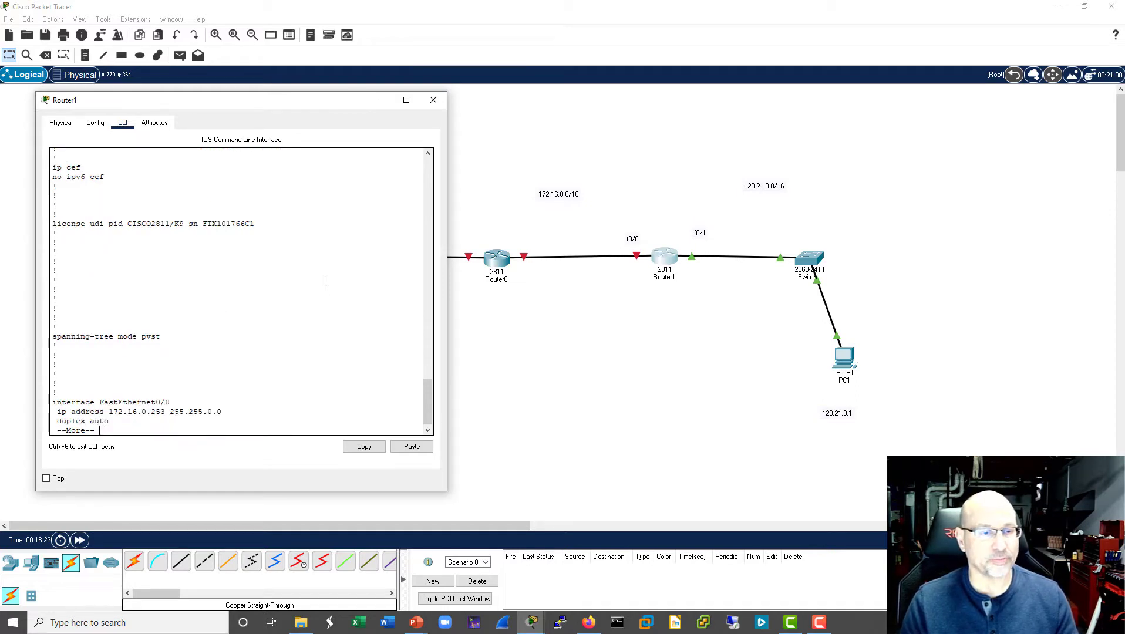
{"action": "key", "text": "Return"}
{"action": "key", "text": "Return"}
{"action": "key", "text": "Return"}
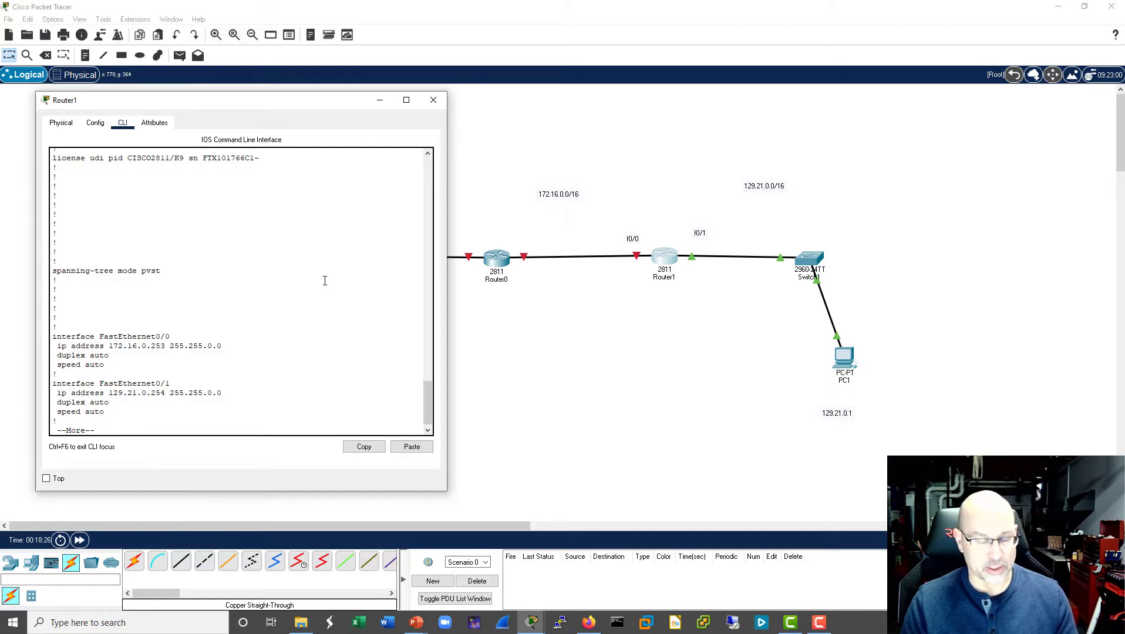
{"action": "type", "text": "q"}
{"action": "type", "text": "s"}
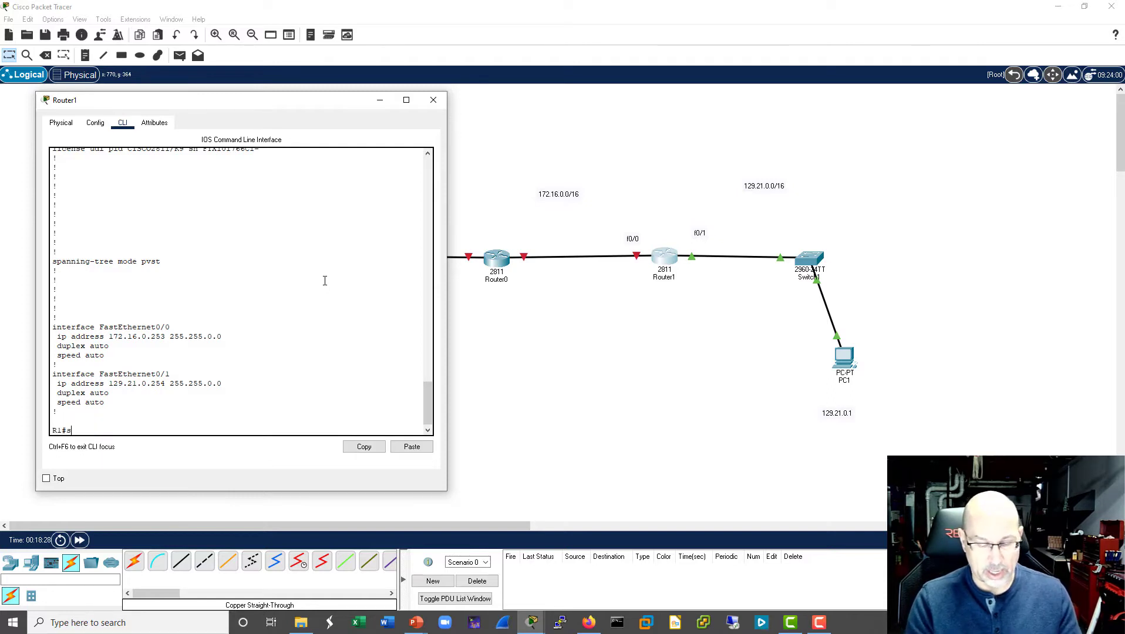
{"action": "type", "text": "h ip route"}
- Display R1's routing table with sh ip route, then close the Router1 window
{"action": "key", "text": "Return"}
{"action": "key", "text": "Return"}
{"action": "key", "text": "Return"}
{"action": "key", "text": "Return"}
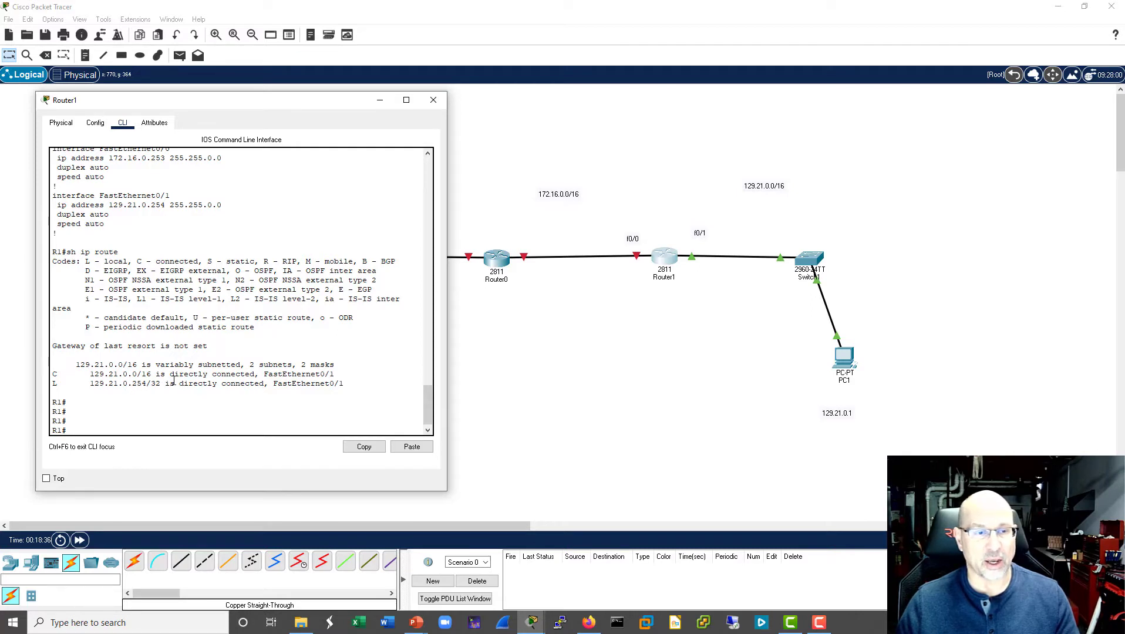
{"action": "left_click", "coordinate": [433, 100]}
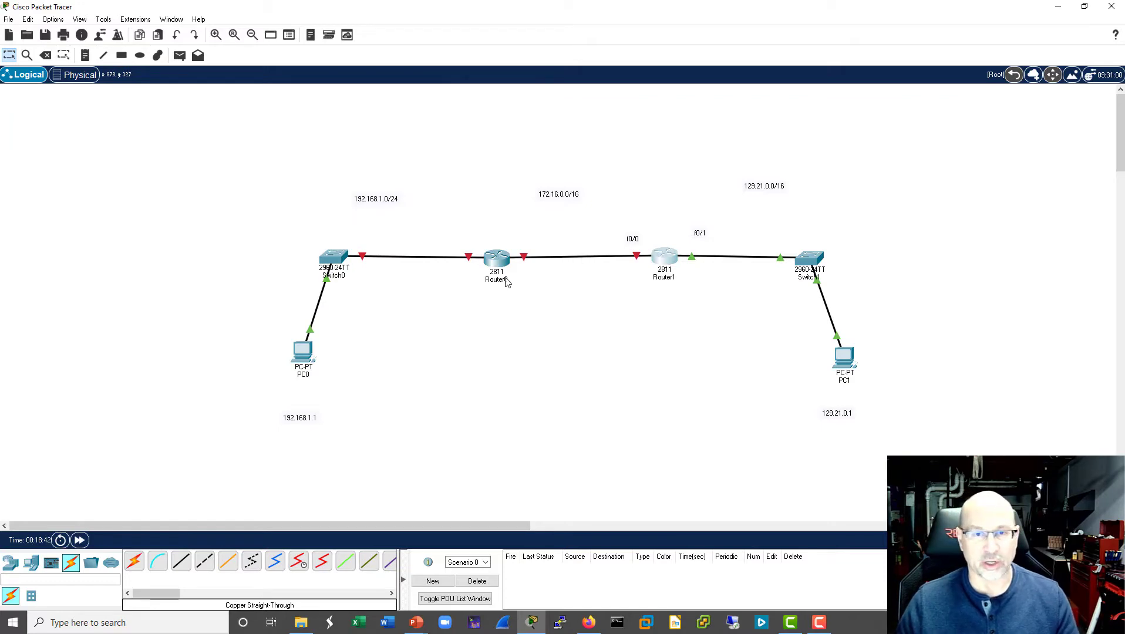
- Open Router0's command line and answer no to the initial configuration dialog
{"action": "left_click", "coordinate": [497, 259]}
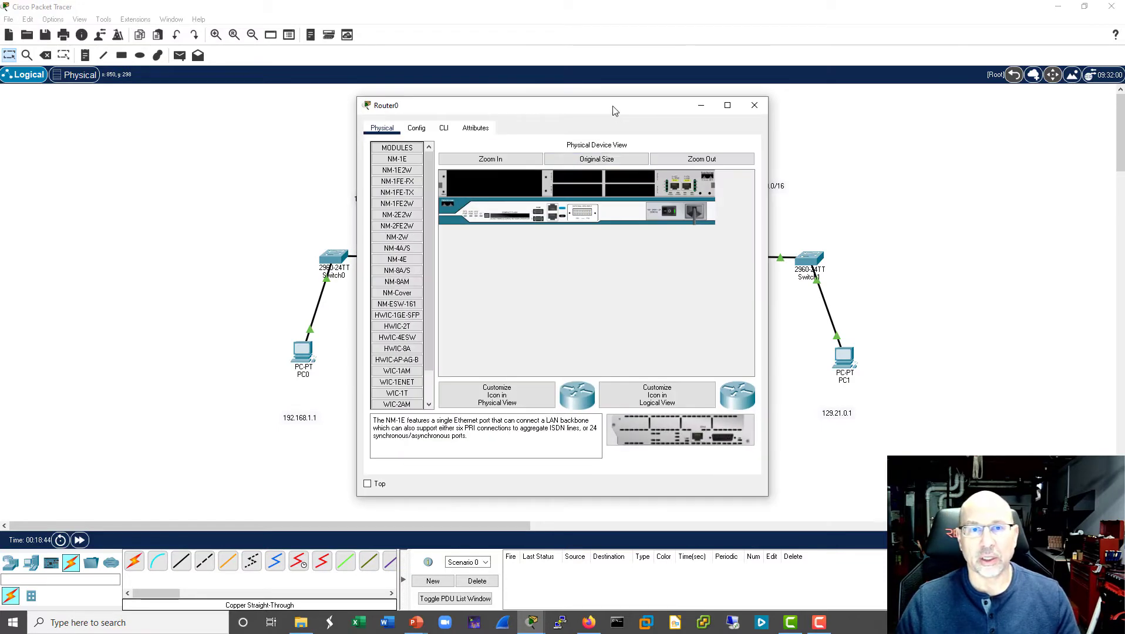
{"action": "left_click_drag", "start_coordinate": [611, 111], "coordinate": [285, 95]}
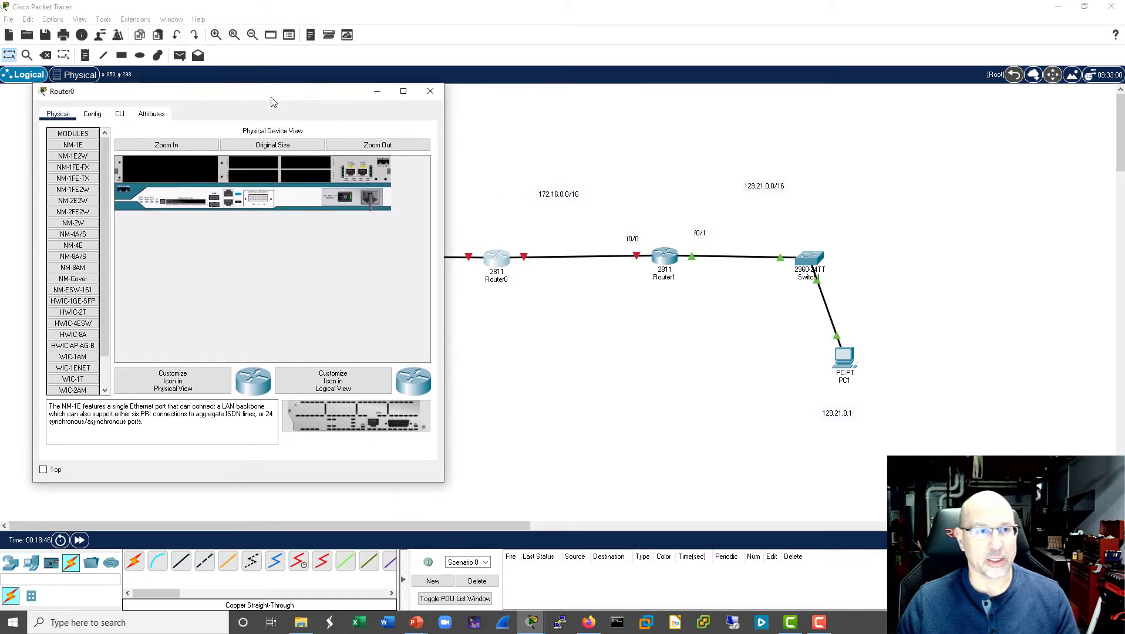
{"action": "left_click", "coordinate": [120, 115]}
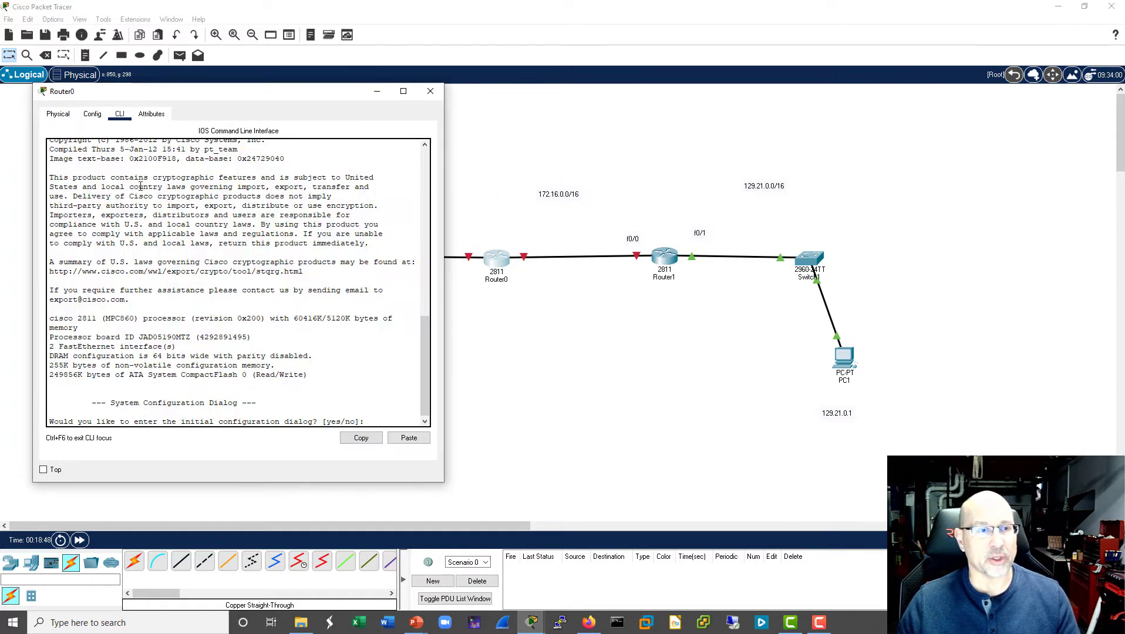
{"action": "type", "text": "no"}
{"action": "key", "text": "Return"}
{"action": "key", "text": "Return"}
{"action": "key", "text": "Return"}
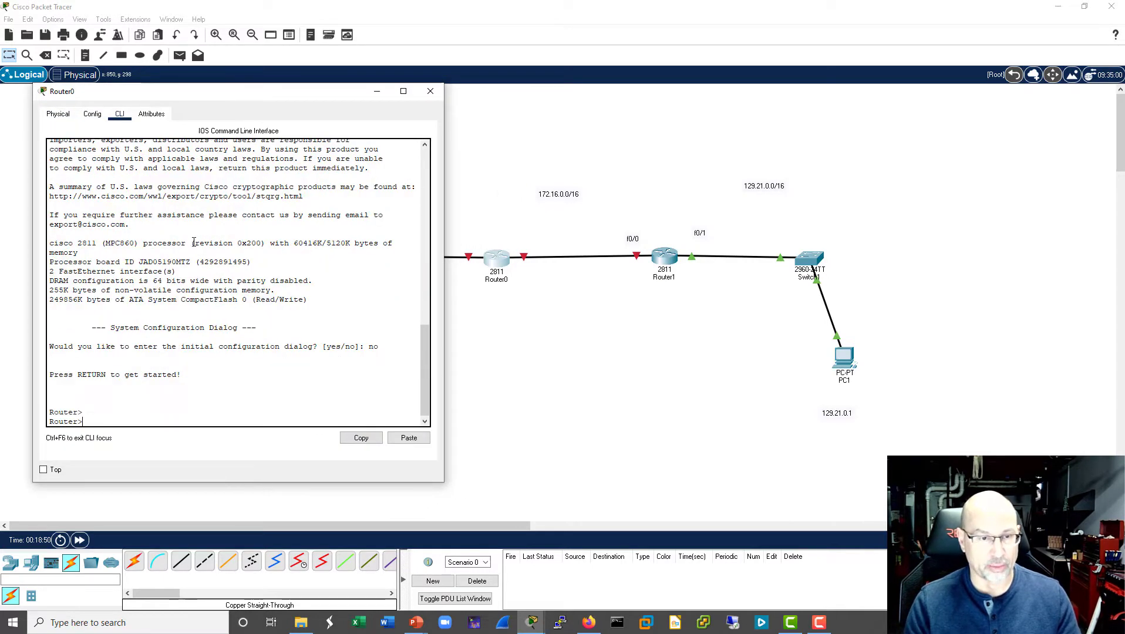
- Enter global configuration mode on Router0 and set its hostname to R0
{"action": "type", "text": "ena"}
{"action": "key", "text": "Return"}
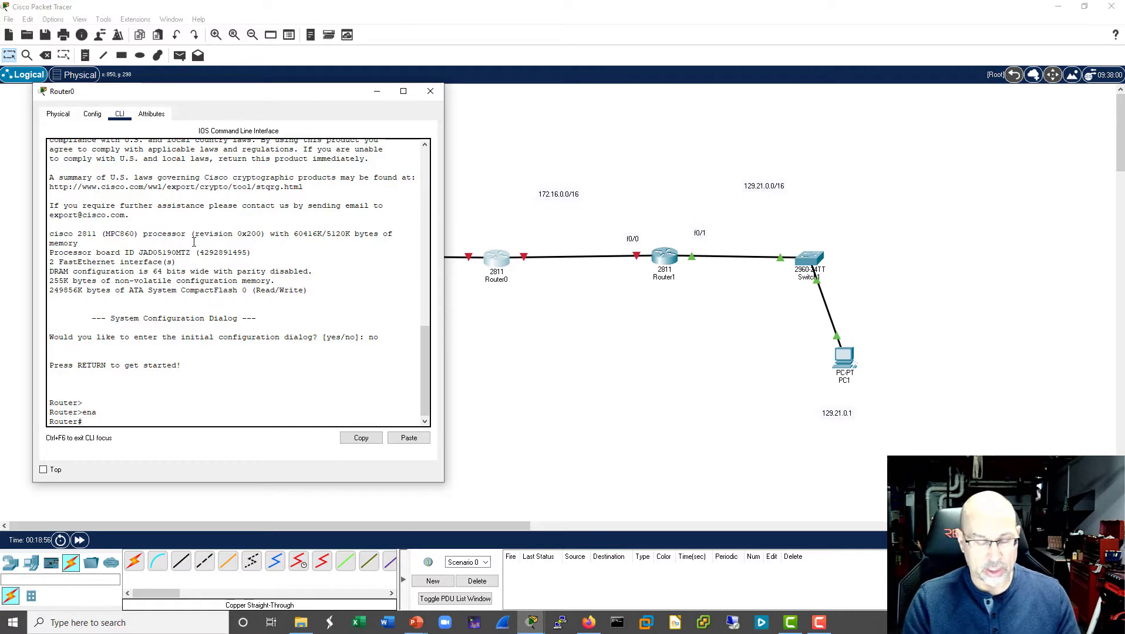
{"action": "type", "text": "conf"}
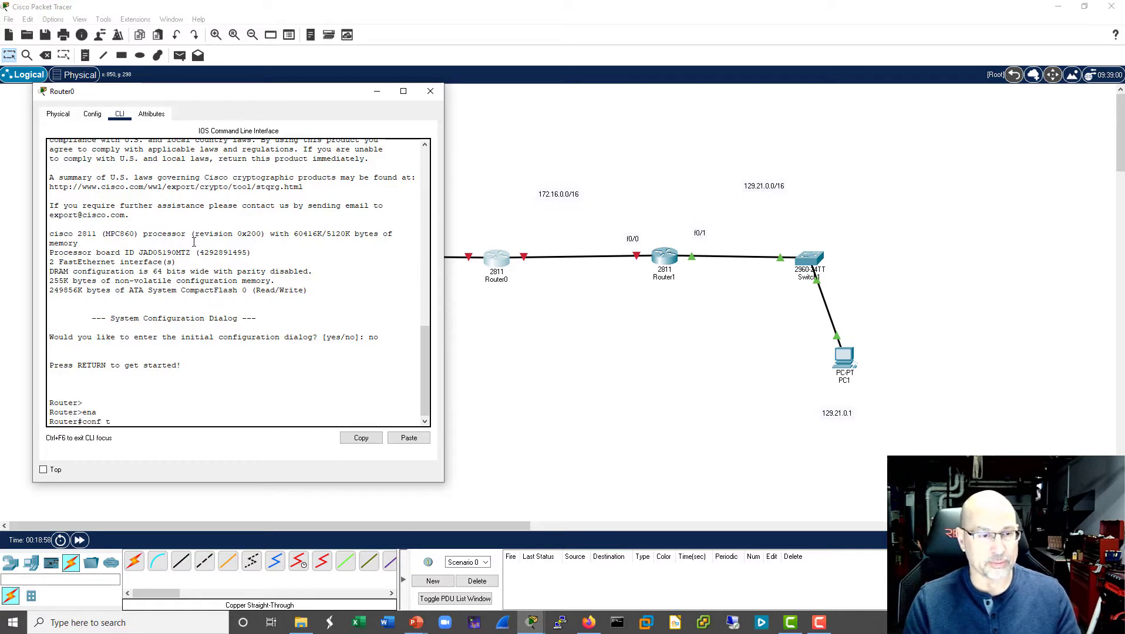
{"action": "type", "text": " t"}
{"action": "key", "text": "Return"}
{"action": "type", "text": "hostn"}
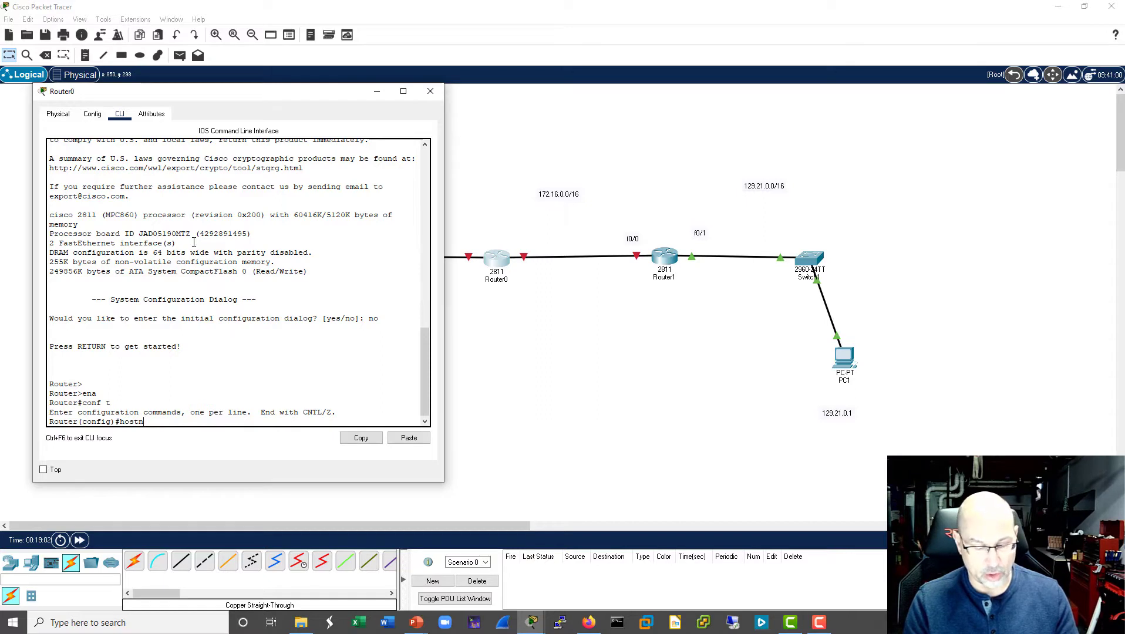
{"action": "type", "text": "ame R0"}
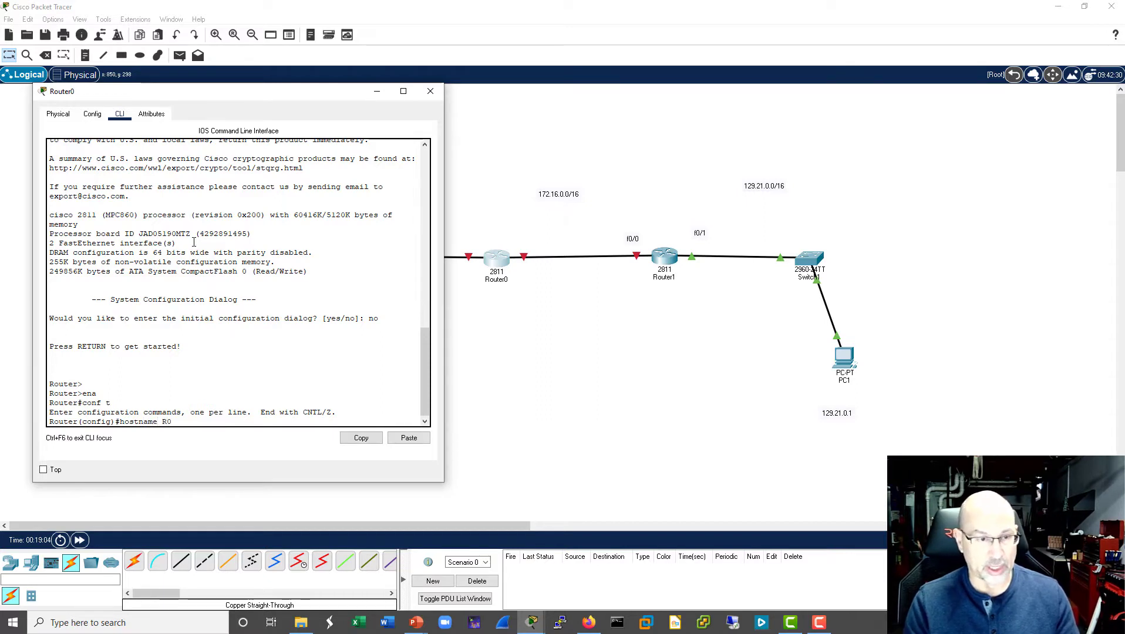
{"action": "key", "text": "Return"}
{"action": "key", "text": "Return"}
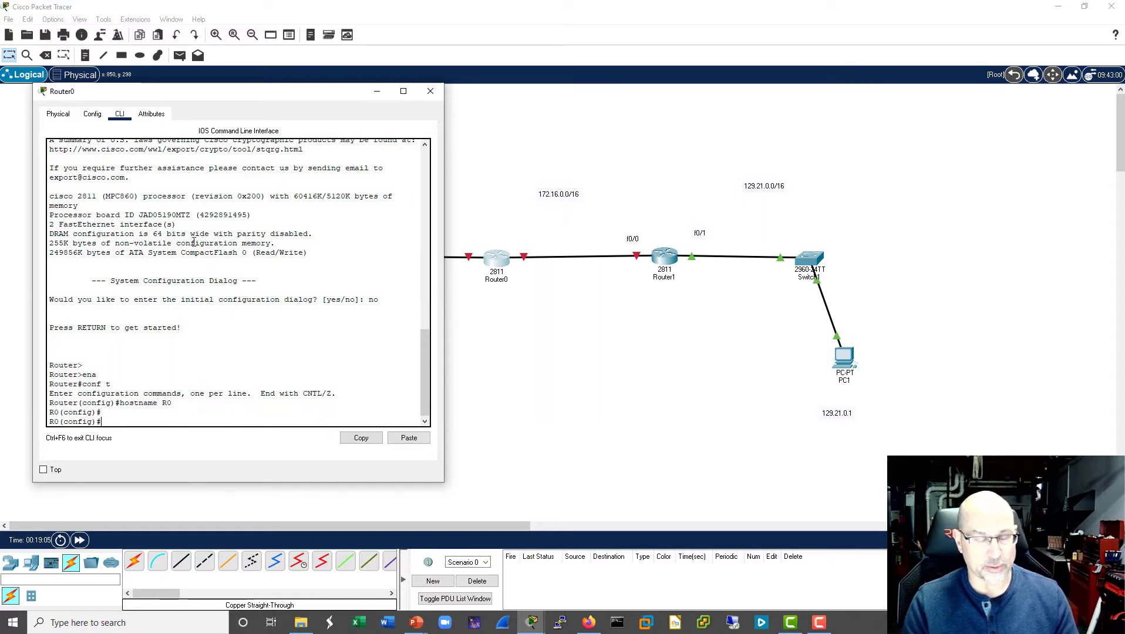
- Enable R0's interface f0/1 with no shut
{"action": "type", "text": "int f0/1"}
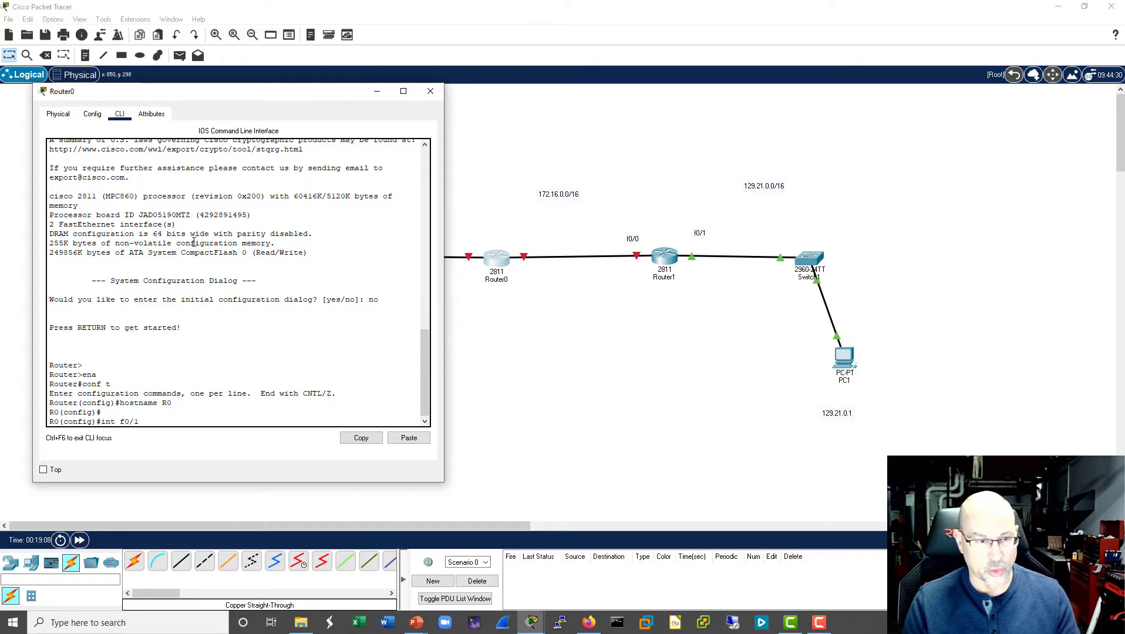
{"action": "key", "text": "Return"}
{"action": "type", "text": "no"}
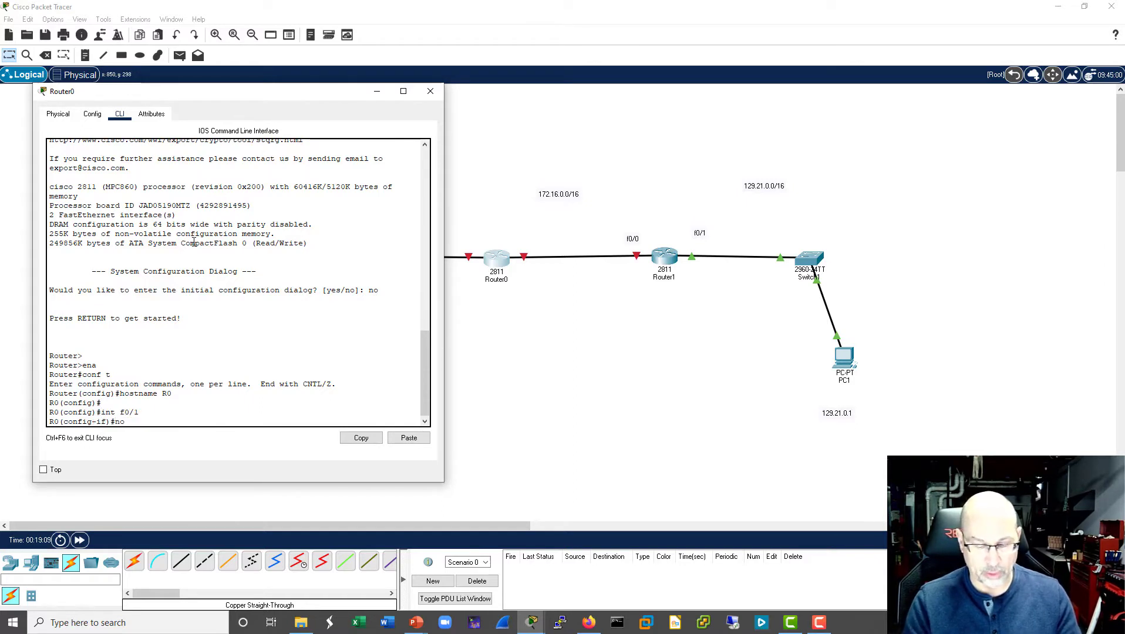
{"action": "type", "text": " shut"}
{"action": "key", "text": "Return"}
{"action": "key", "text": "Return"}
{"action": "key", "text": "Return"}
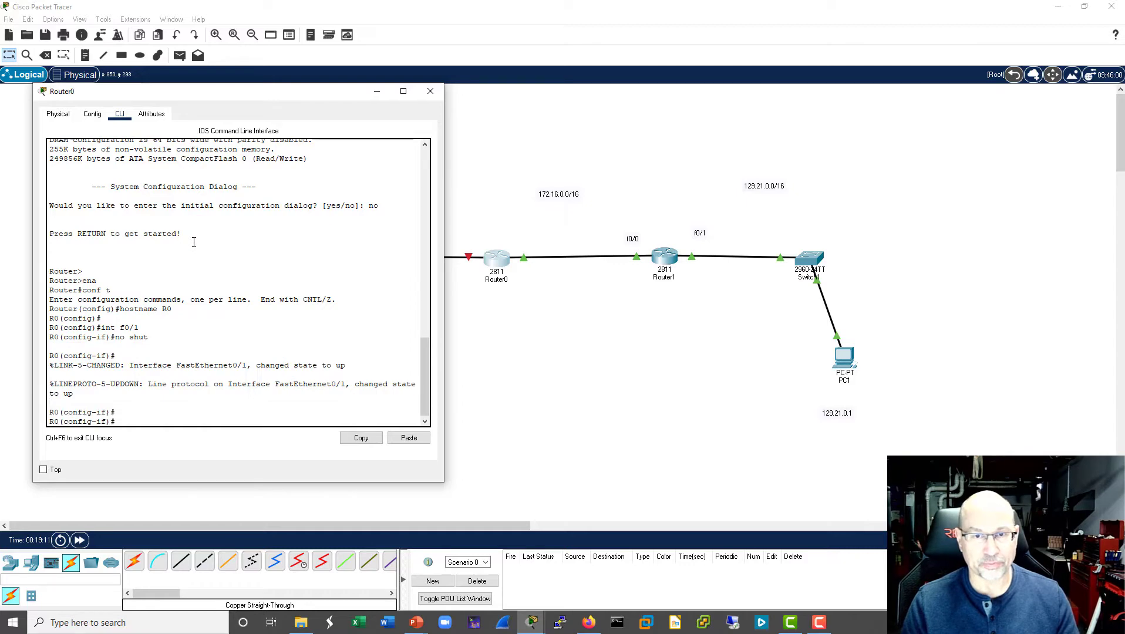
- Reopen Router1's command line, display the routing table with sh ip route, examine the 172.16.0.0 entries, and close the window
{"action": "left_click", "coordinate": [667, 261]}
{"action": "left_click", "coordinate": [666, 261]}
{"action": "left_click_drag", "start_coordinate": [600, 105], "coordinate": [269, 107]}
{"action": "key", "text": "Return"}
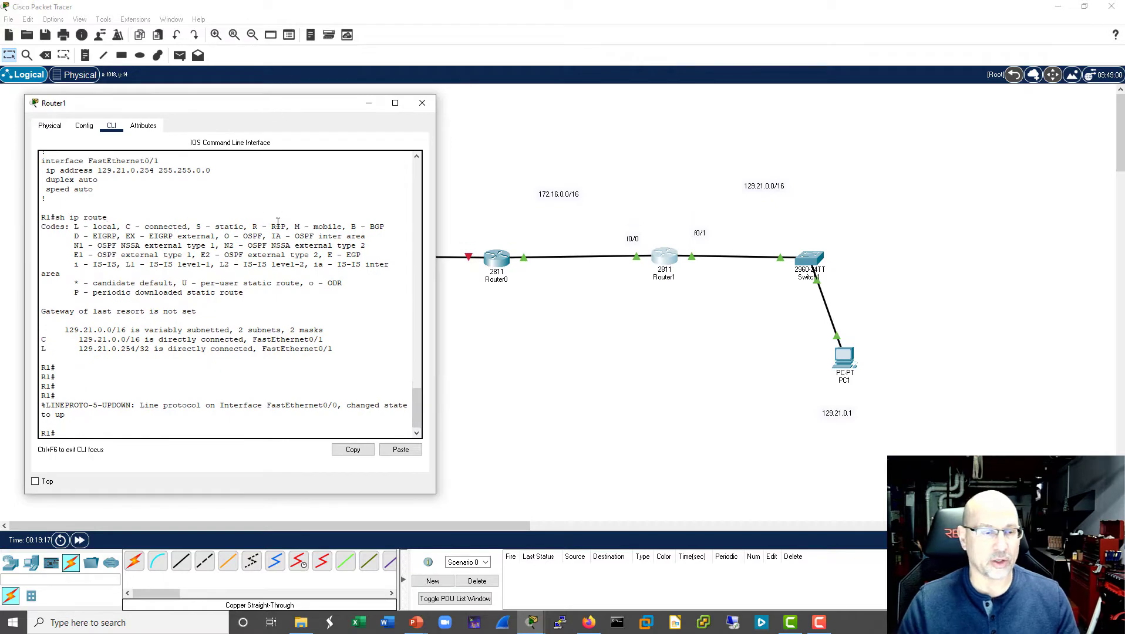
{"action": "key", "text": "Return"}
{"action": "key", "text": "Return"}
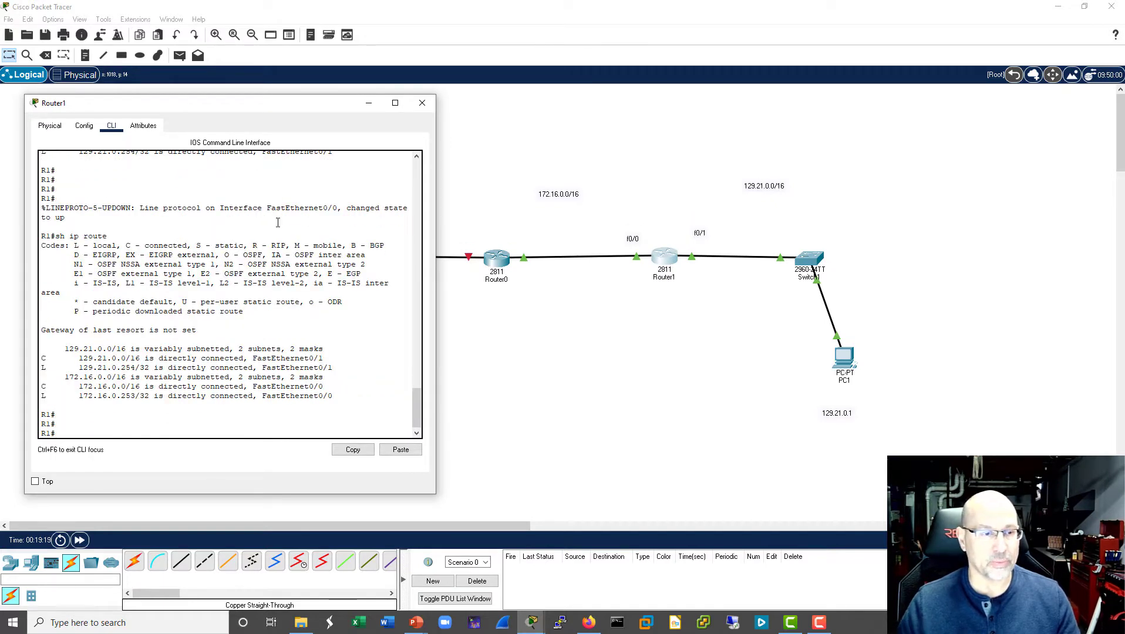
{"action": "left_click_drag", "start_coordinate": [345, 396], "coordinate": [34, 387]}
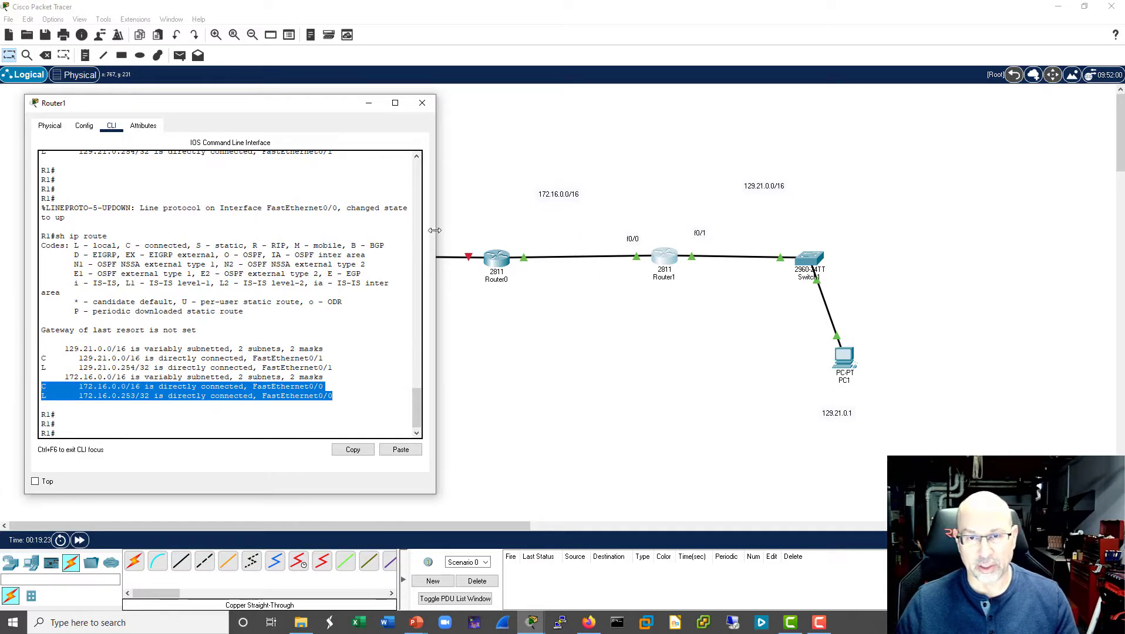
{"action": "left_click", "coordinate": [422, 103]}
- Configure Router0's interface f0/1 to obtain its address automatically with ip addr dhcp
{"action": "left_click", "coordinate": [497, 263]}
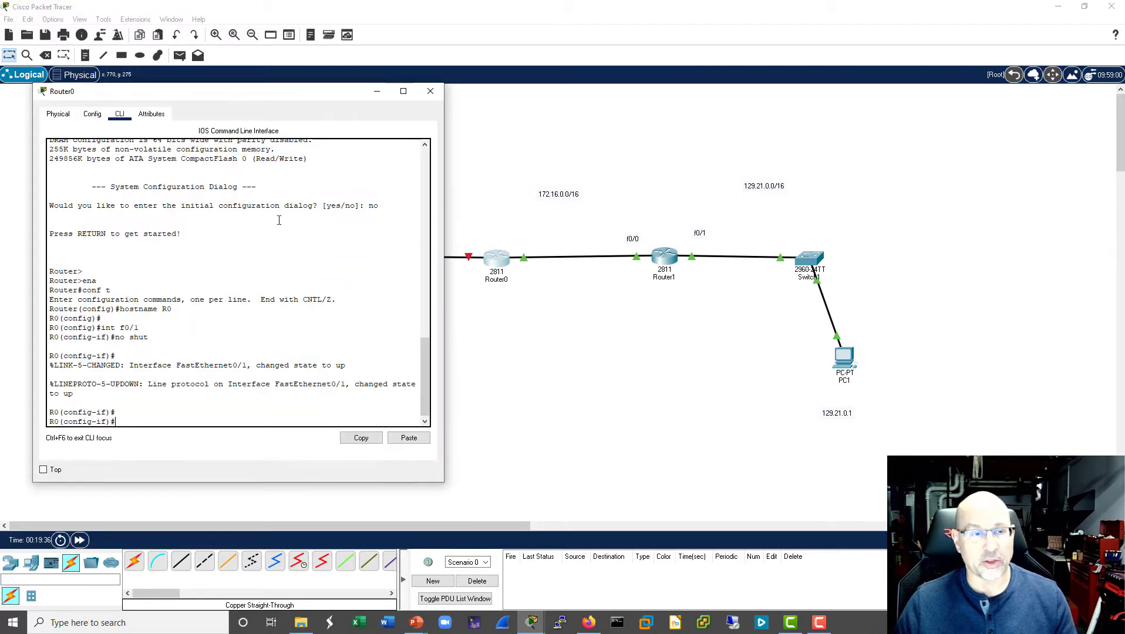
{"action": "left_click", "coordinate": [325, 247]}
{"action": "type", "text": "i"}
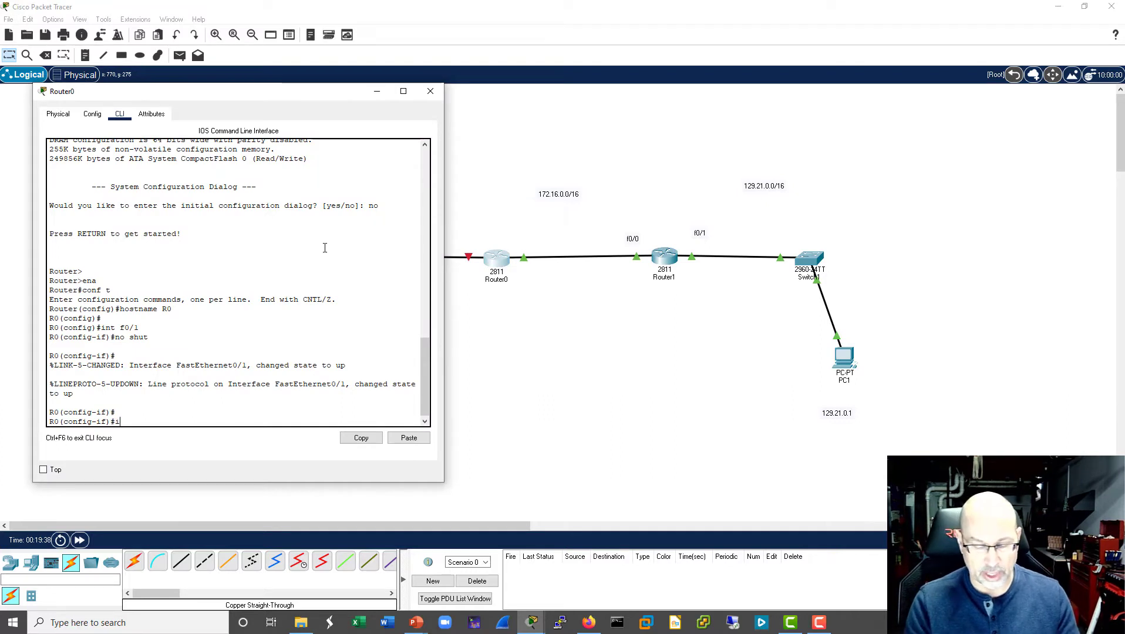
{"action": "type", "text": "p addr a"}
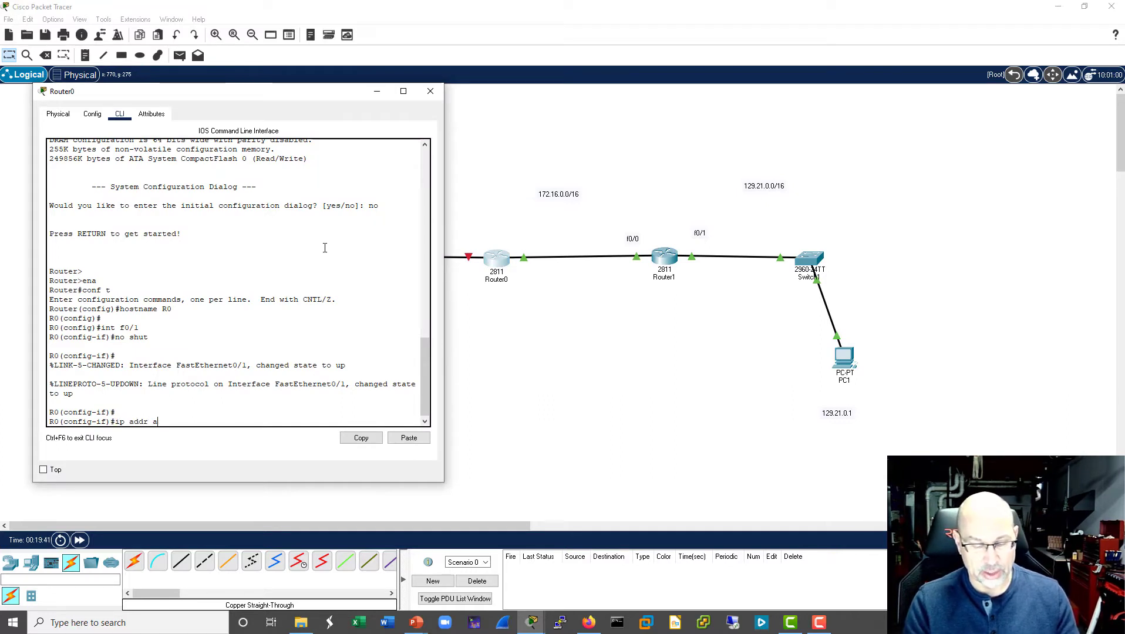
{"action": "type", "text": "h"}
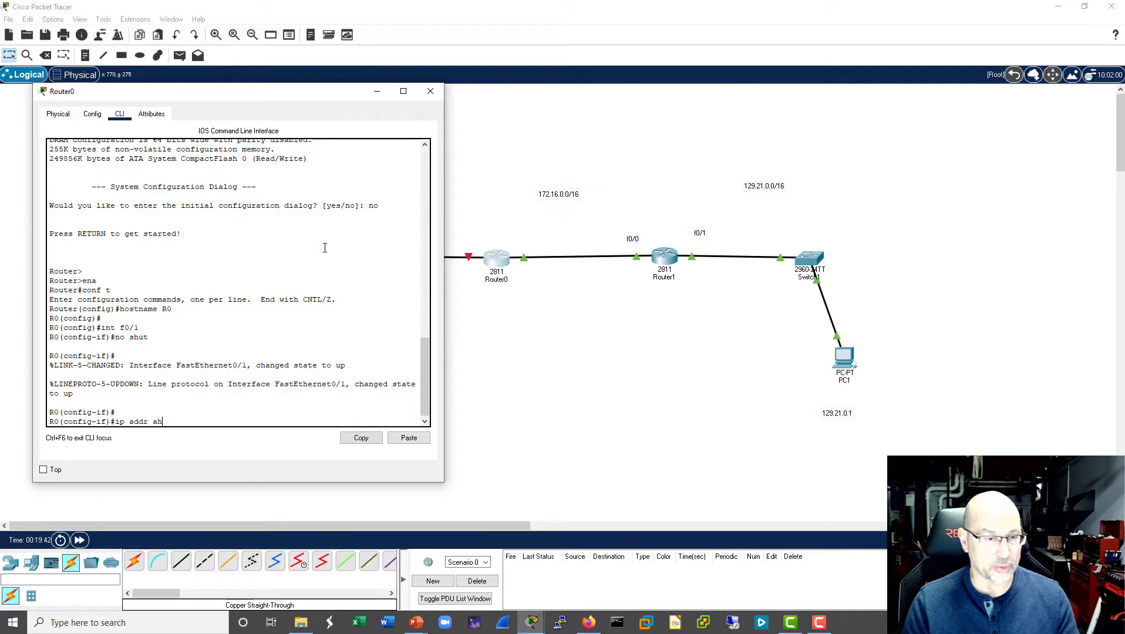
{"action": "type", "text": "dhc"}
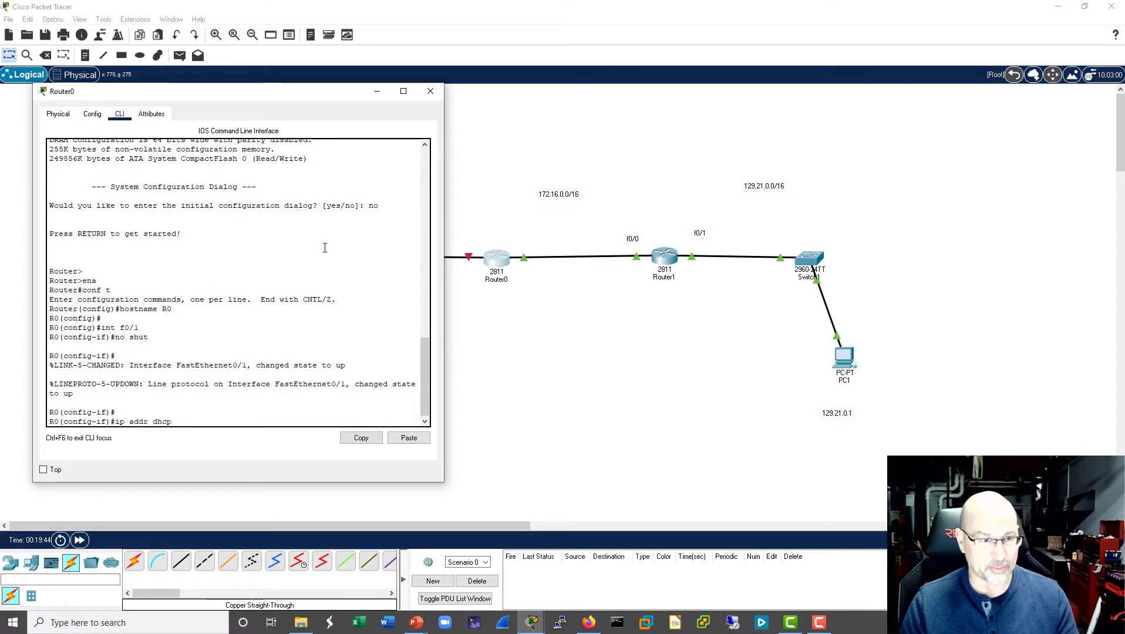
{"action": "type", "text": "p"}
{"action": "key", "text": "Return"}
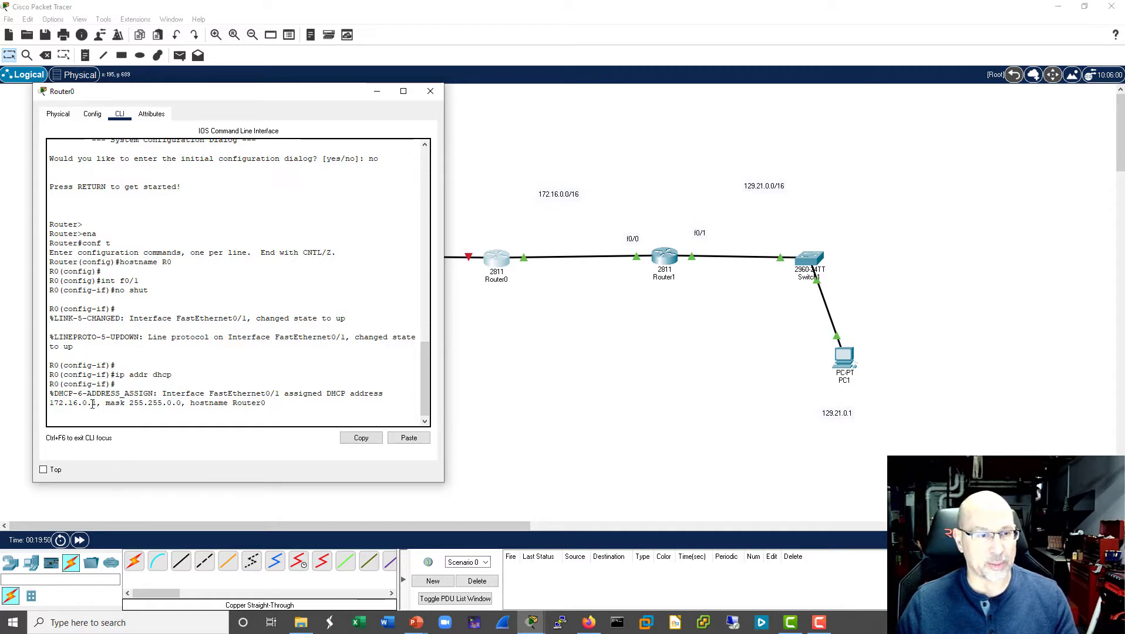
{"action": "left_click_drag", "start_coordinate": [92, 404], "coordinate": [49, 405]}
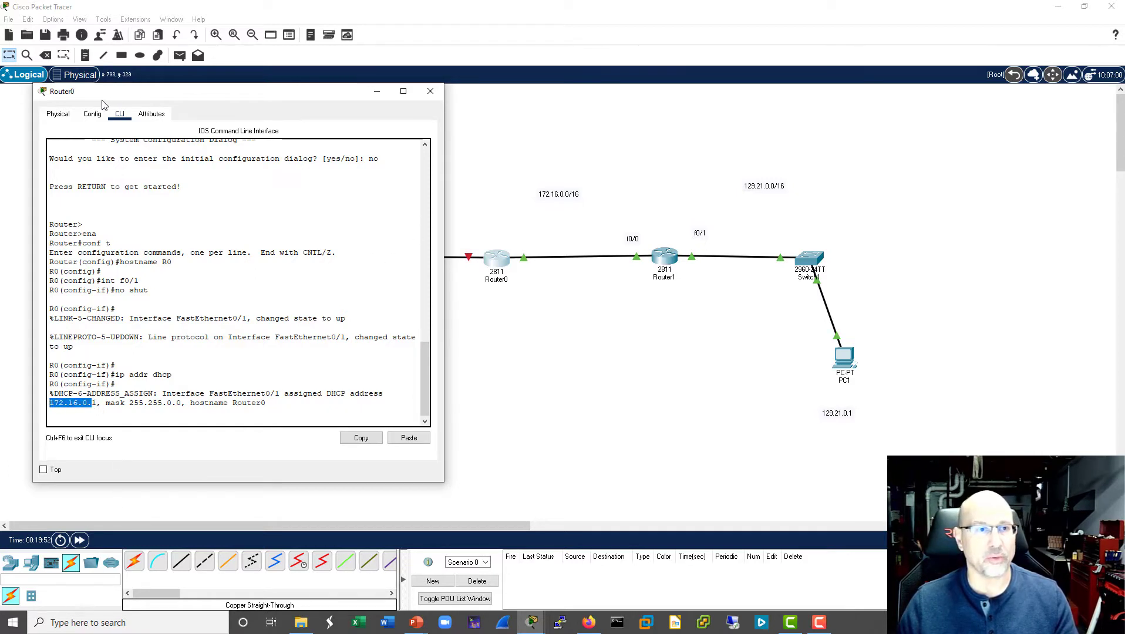
- Add address labels to the 172.16.0.0/16 link: .1 beside Router0 and .253 above Router1's f0/0 label
{"action": "left_click", "coordinate": [85, 56]}
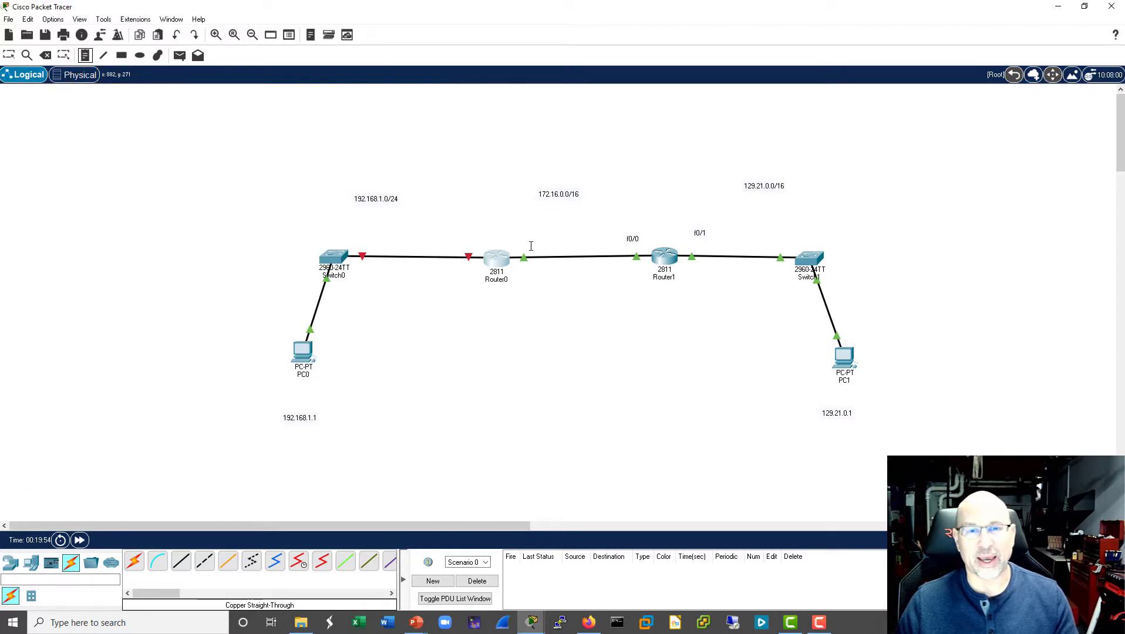
{"action": "left_click", "coordinate": [508, 229]}
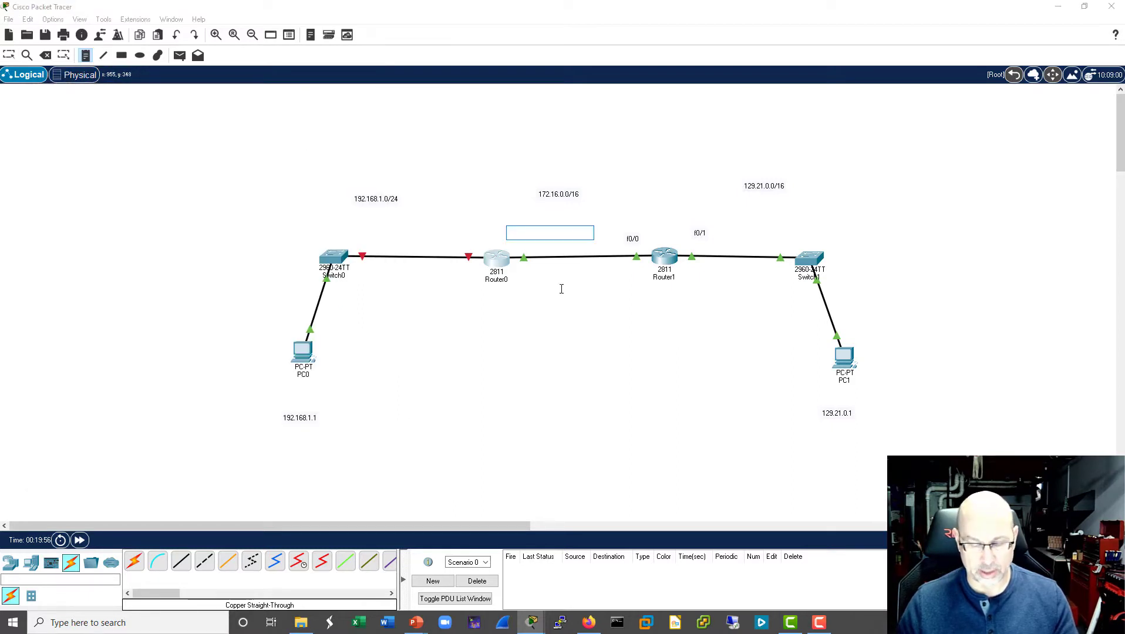
{"action": "left_click", "coordinate": [632, 225]}
{"action": "left_click", "coordinate": [629, 220]}
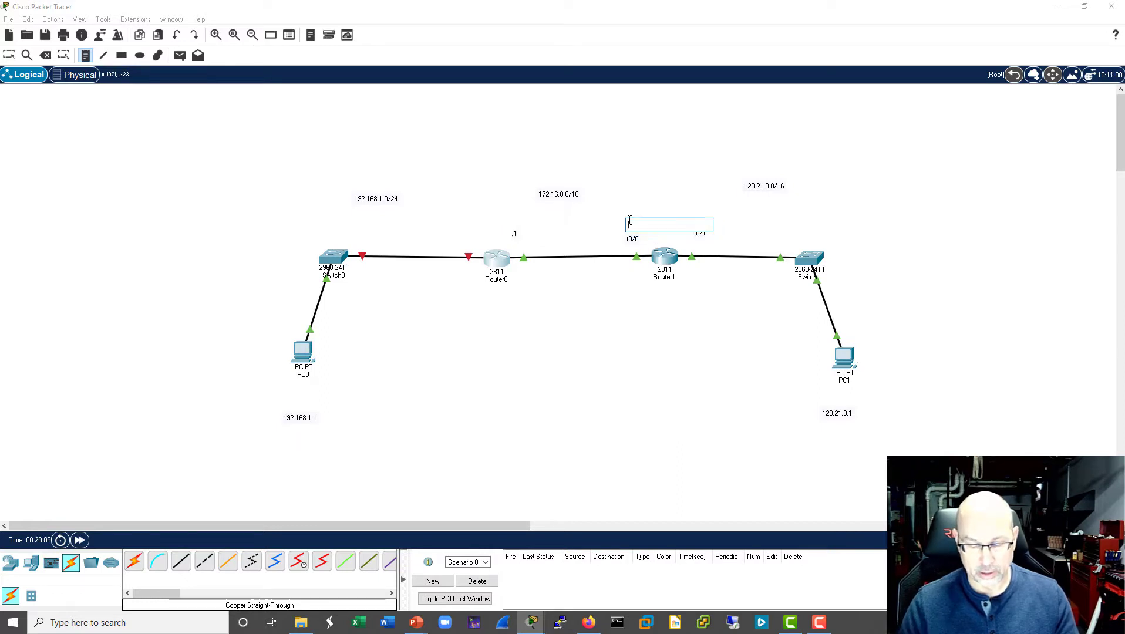
{"action": "type", "text": ".253"}
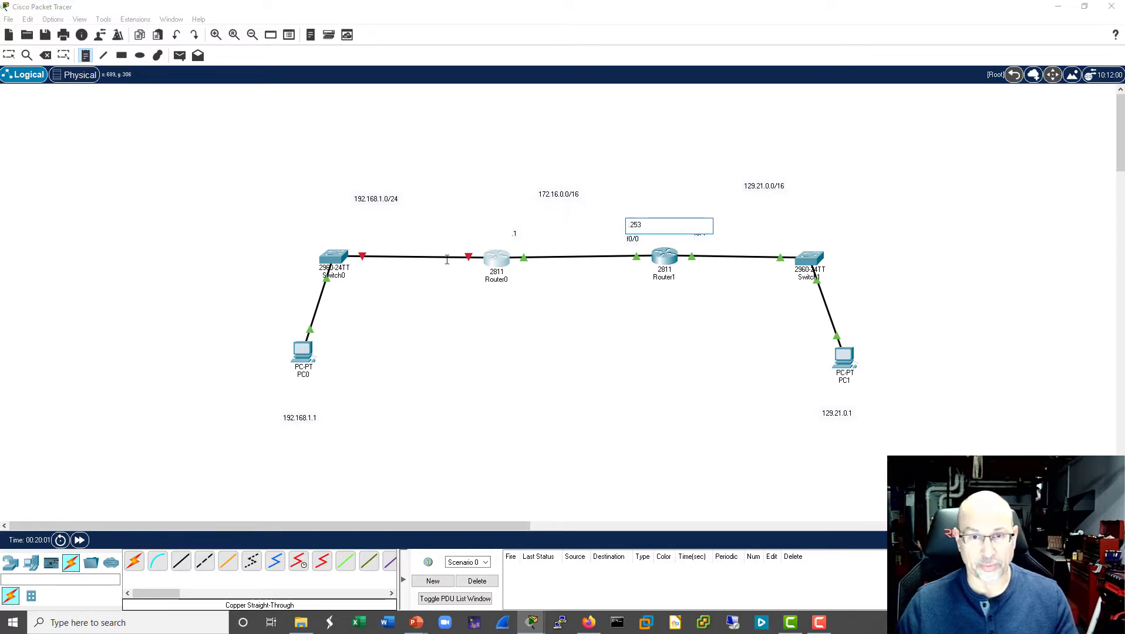
- Label Router0's interfaces f0/1 on the 172.16.0.0/16 link and f0/0 on the Switch0 link
{"action": "left_click", "coordinate": [524, 245]}
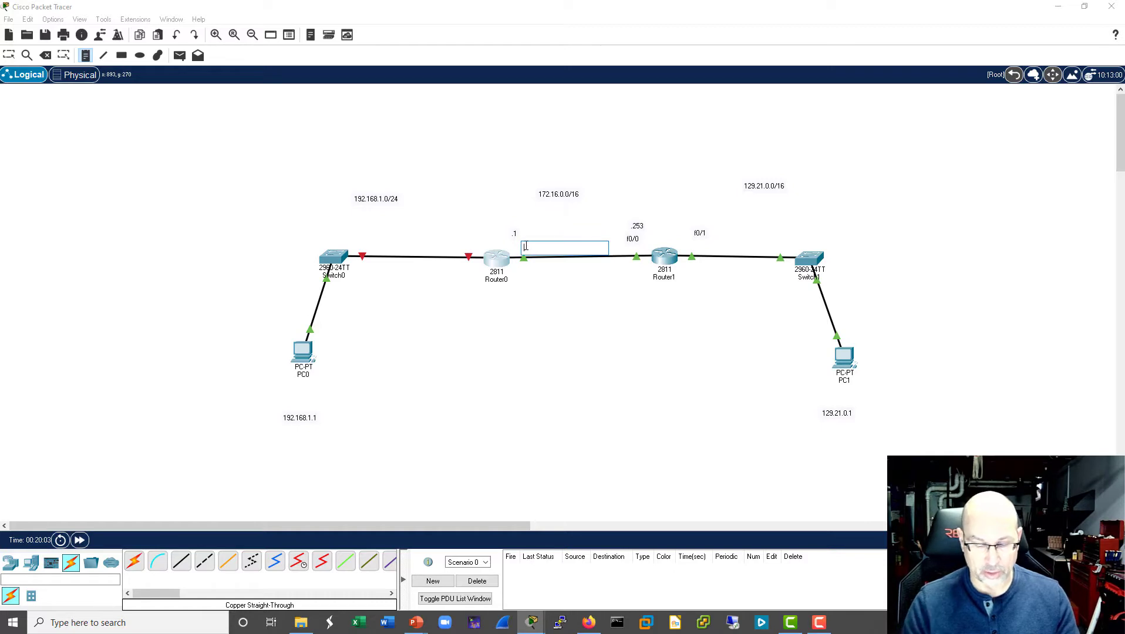
{"action": "type", "text": "f0/1"}
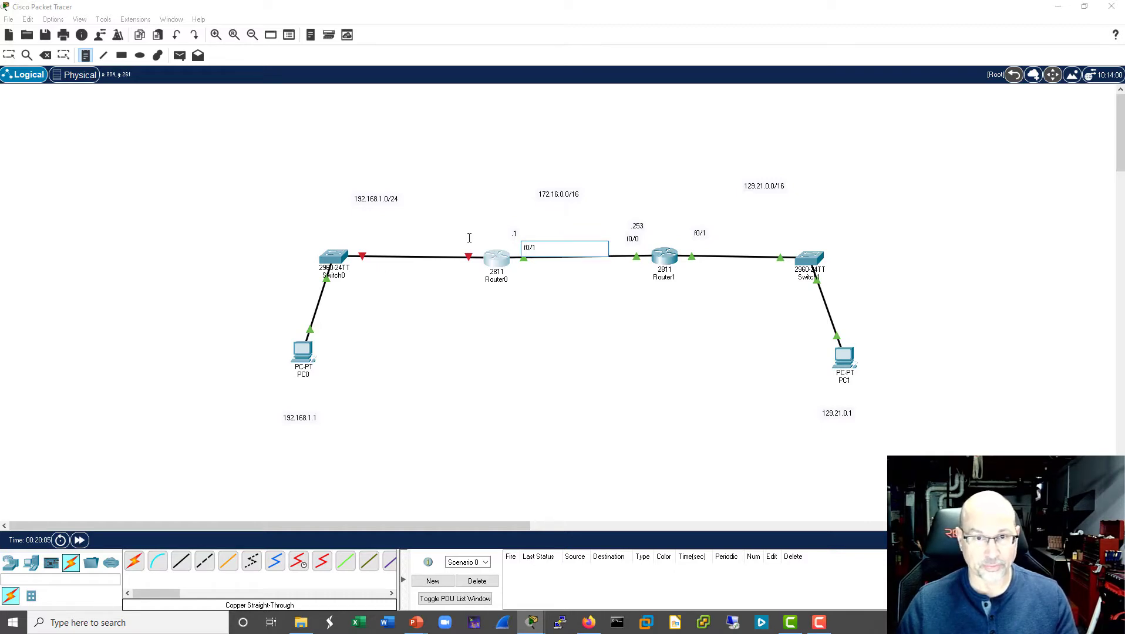
{"action": "left_click", "coordinate": [468, 242]}
{"action": "type", "text": "f0/"}
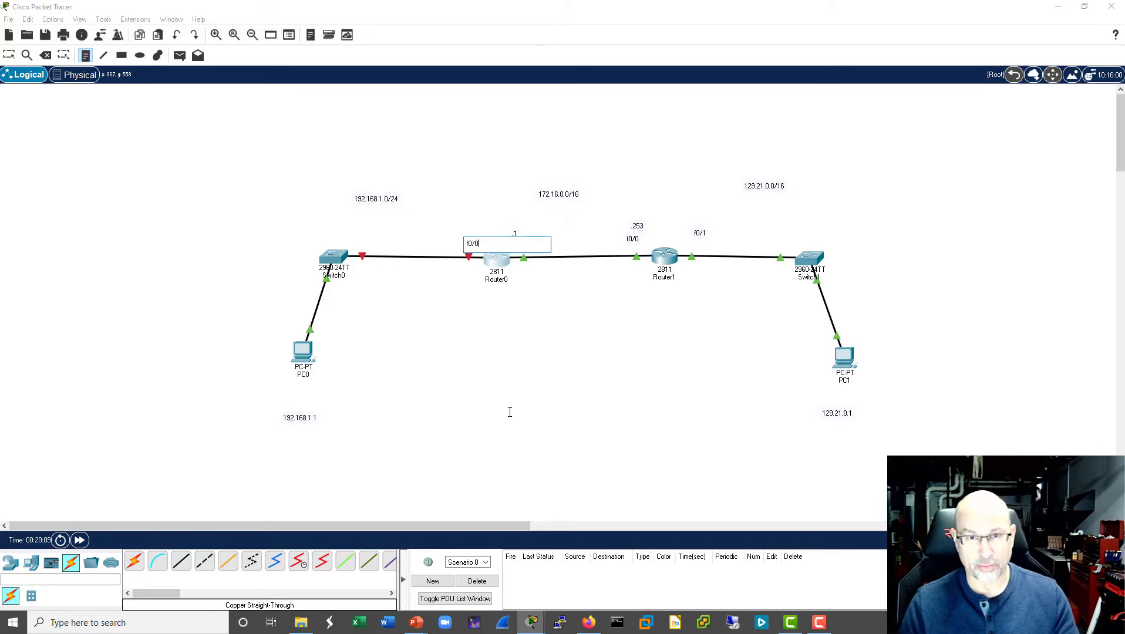
{"action": "type", "text": "0"}
{"action": "left_click", "coordinate": [518, 408]}
{"action": "key", "text": "Escape"}
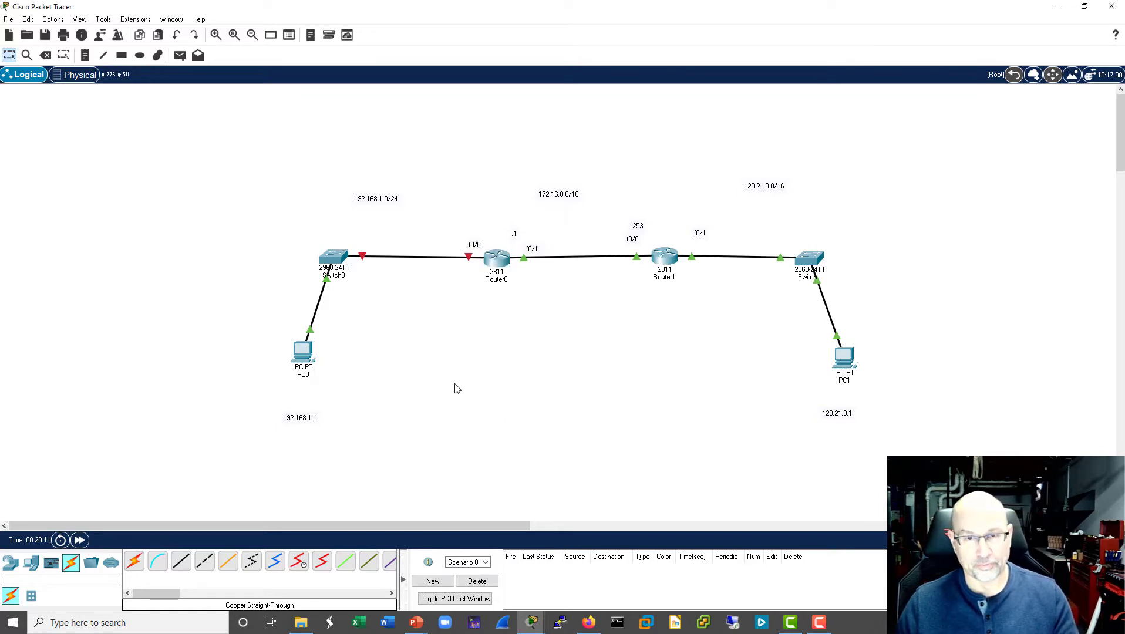
- Open Router1's command line, enter global configuration mode with conf t, and move the window clear of both routers
{"action": "left_click", "coordinate": [672, 260]}
{"action": "mouse_move", "coordinate": [606, 108]}
{"action": "left_mouse_down"}
{"action": "mouse_move", "coordinate": [539, 111]}
{"action": "mouse_move", "coordinate": [602, 100]}
{"action": "mouse_move", "coordinate": [595, 90]}
{"action": "left_mouse_up"}
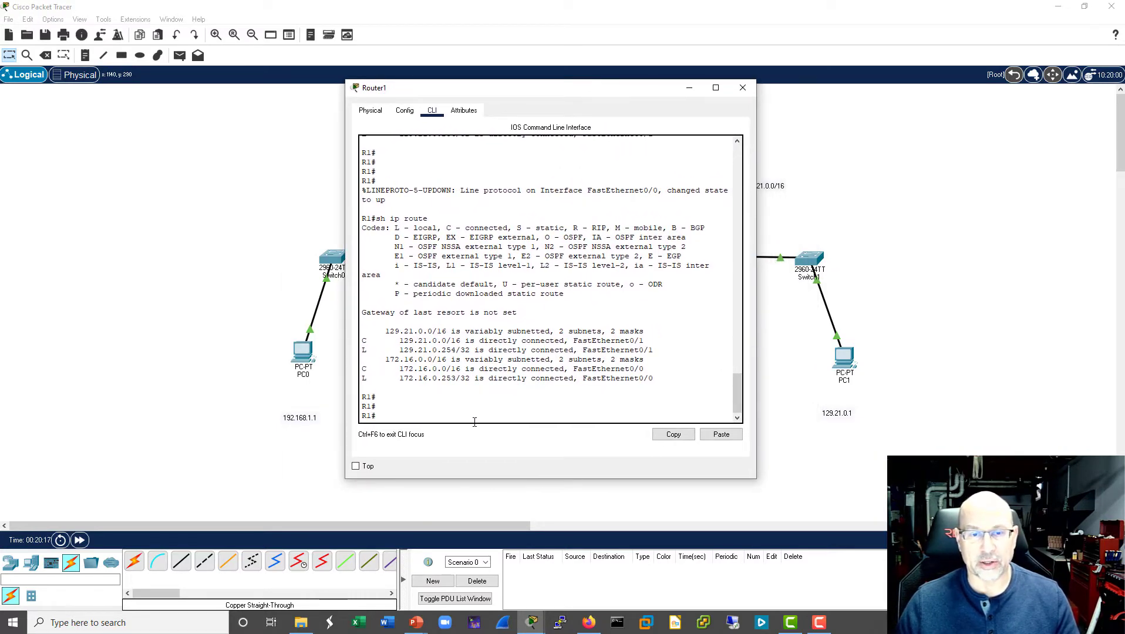
{"action": "type", "text": "conf t"}
{"action": "key", "text": "Return"}
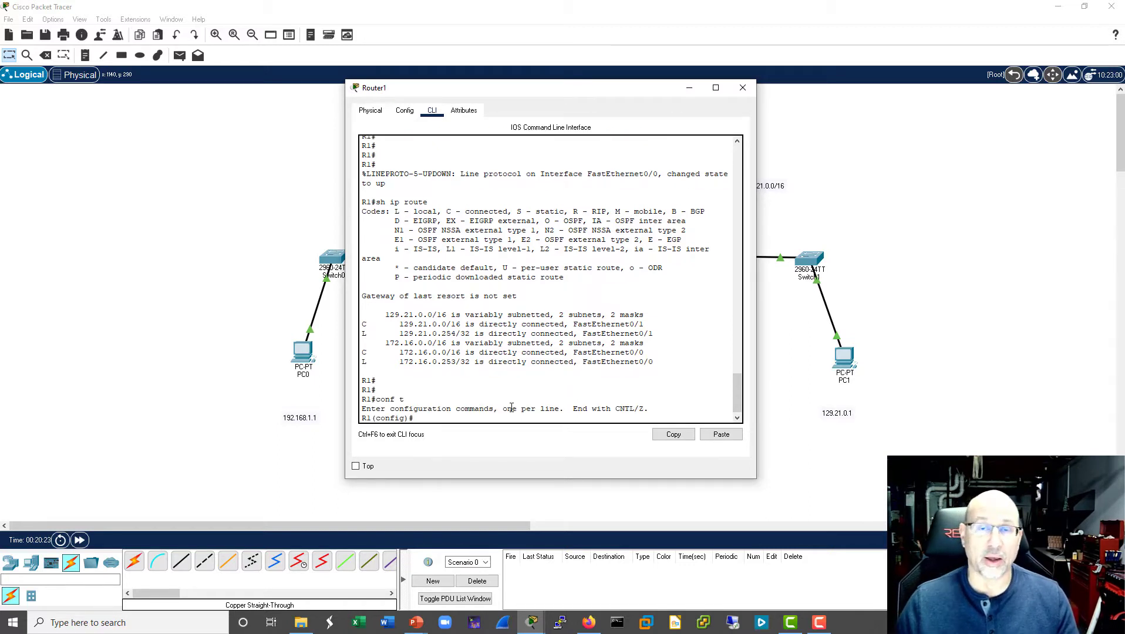
{"action": "left_click_drag", "start_coordinate": [542, 92], "coordinate": [556, 353]}
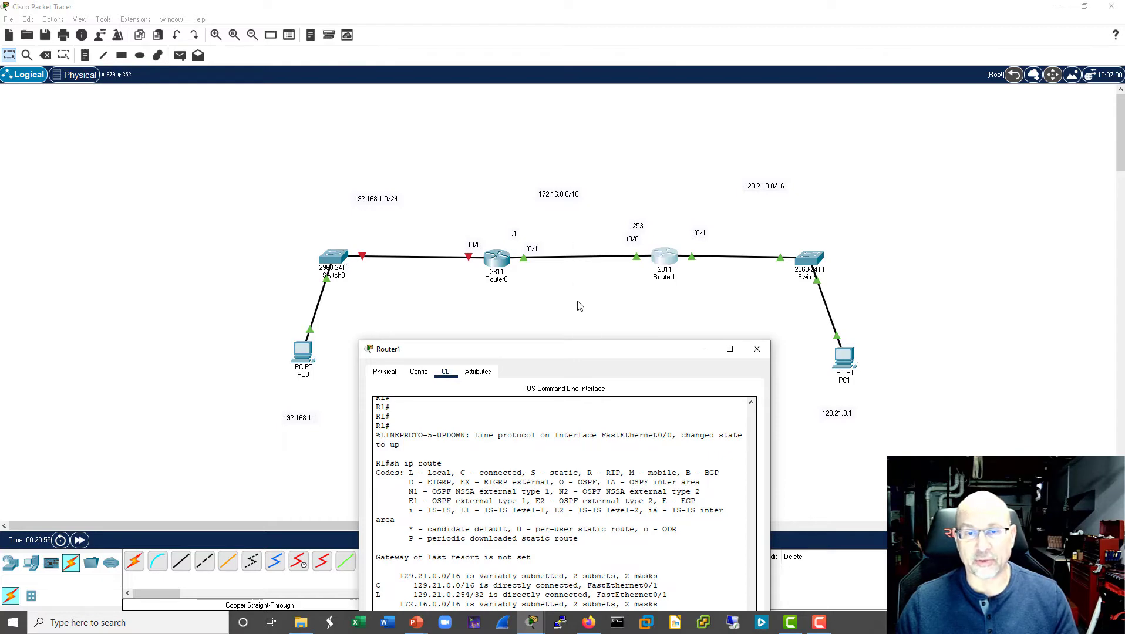
{"action": "left_click_drag", "start_coordinate": [592, 350], "coordinate": [279, 97]}
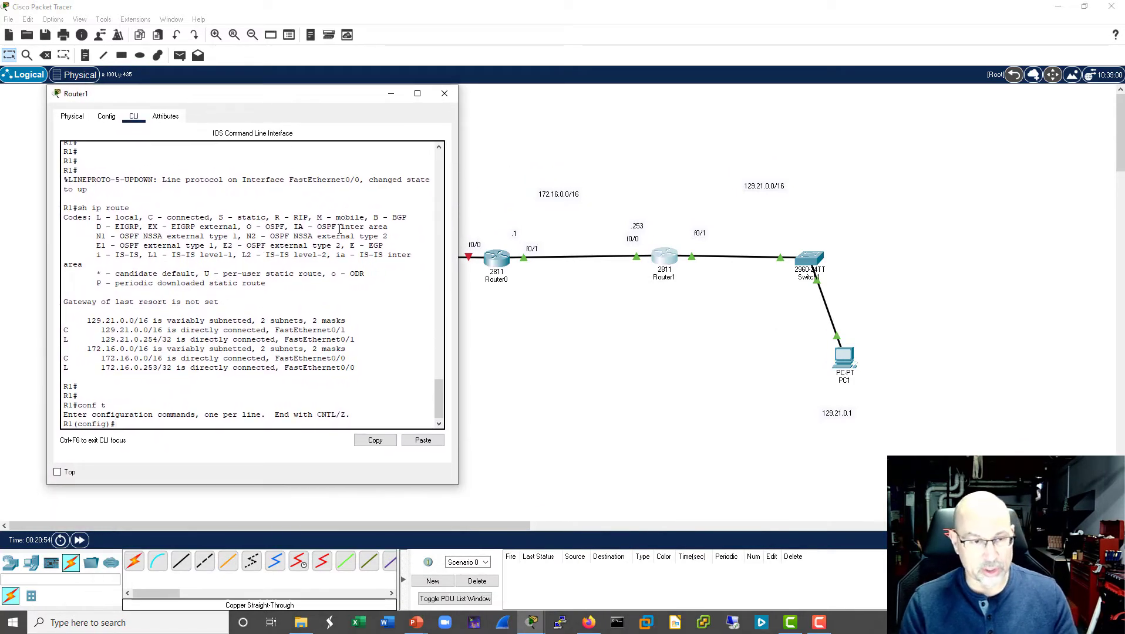
- Set R1's interface f0/0 as the NAT inside interface with ip nat inside
{"action": "type", "text": "int f"}
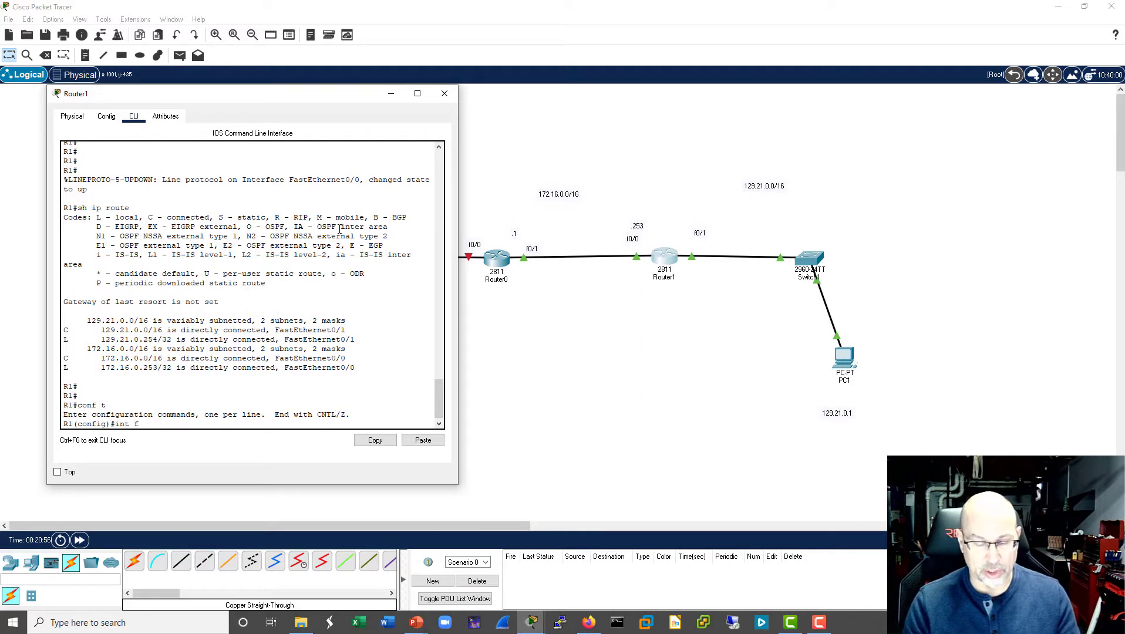
{"action": "type", "text": "0/0"}
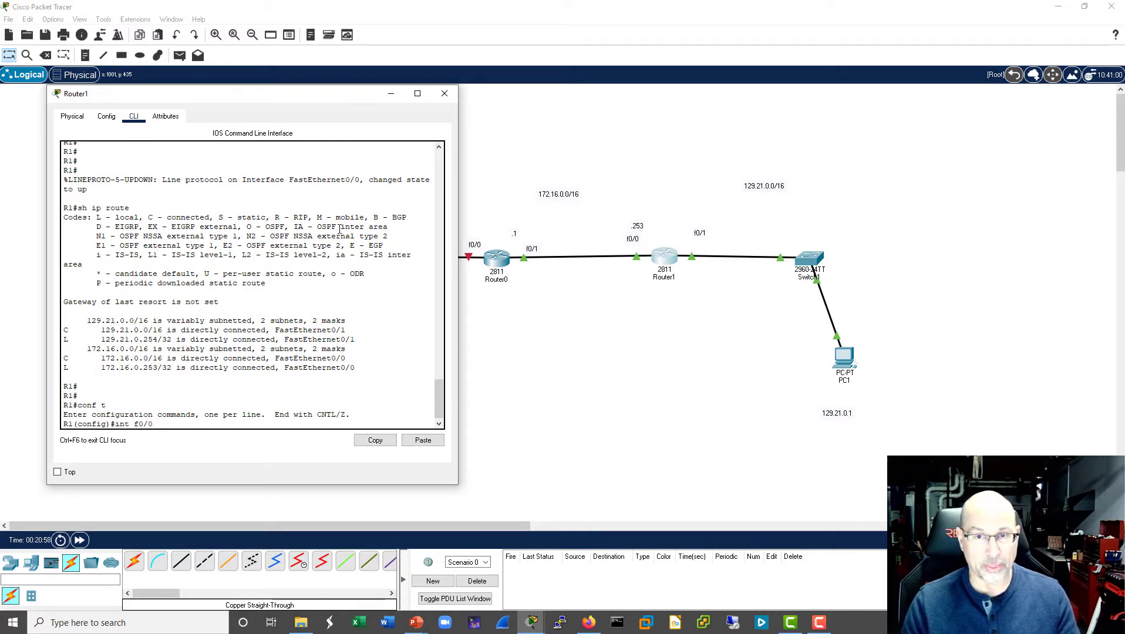
{"action": "key", "text": "Return"}
{"action": "type", "text": "i"}
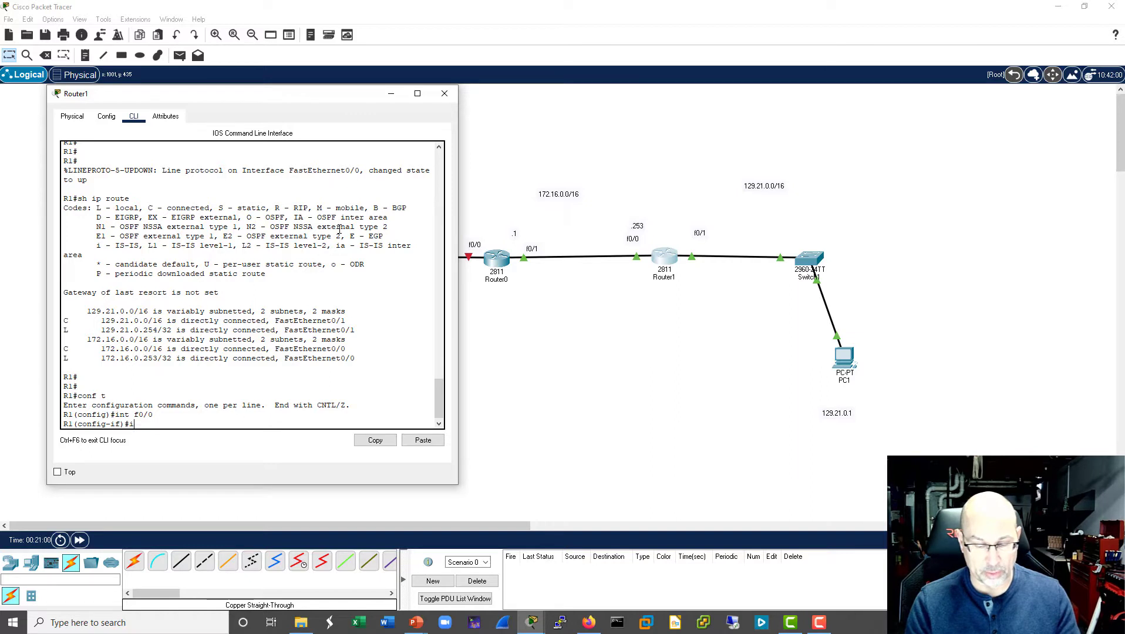
{"action": "type", "text": "p nat inside"}
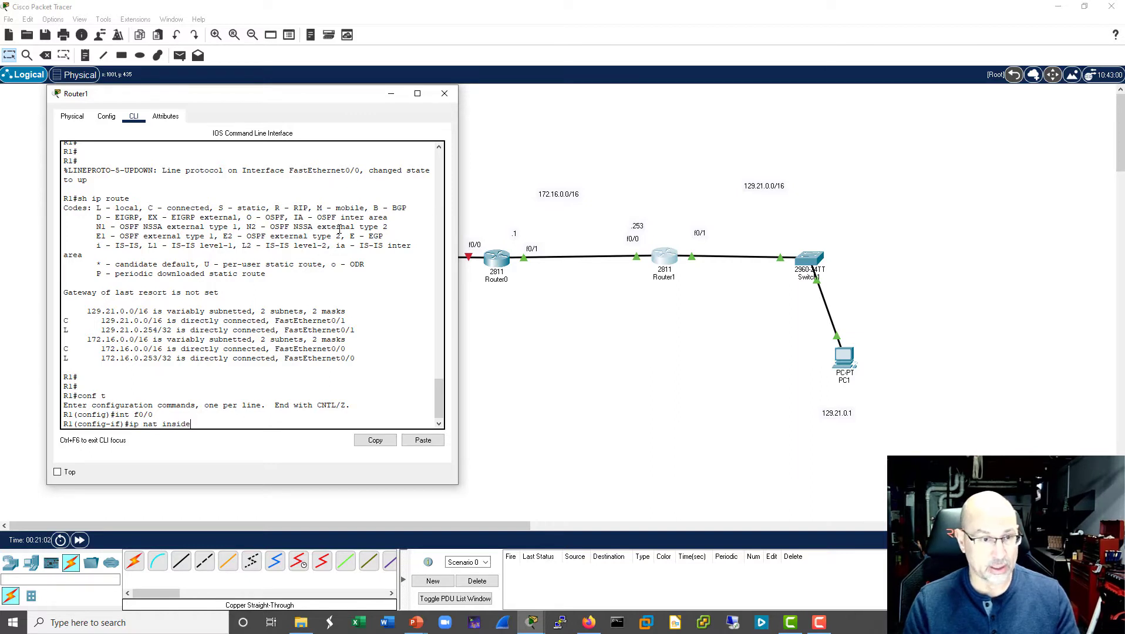
{"action": "key", "text": "Return"}
- Set R1's interface f0/1 as the NAT outside interface with ip nat outside
{"action": "key", "text": "Up"}
{"action": "key", "text": "Up"}
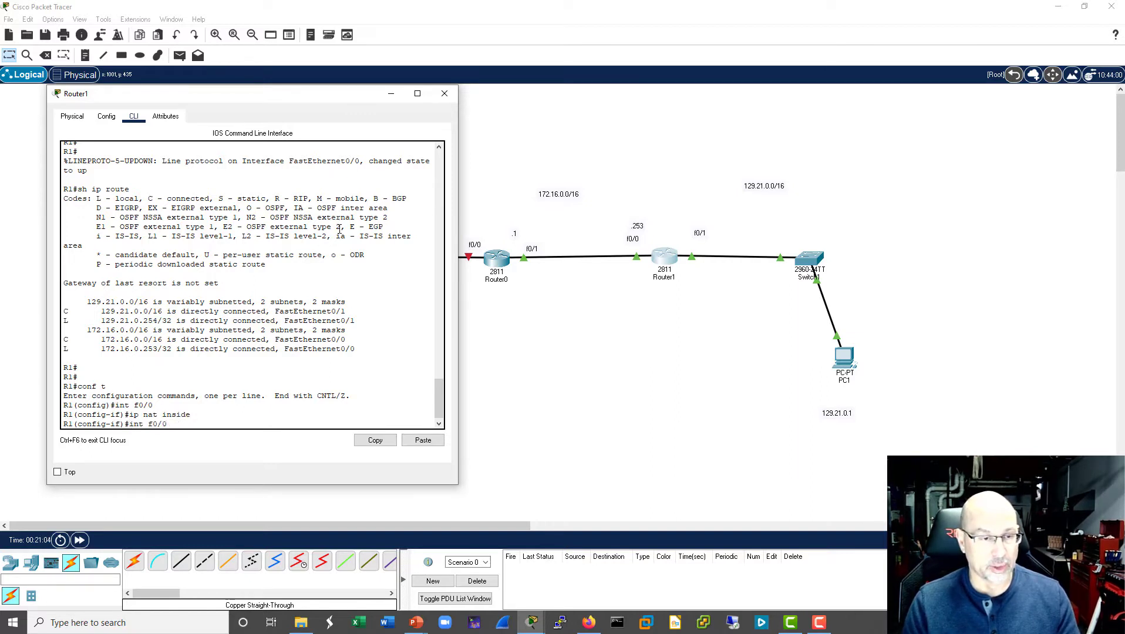
{"action": "type", "text": "1"}
{"action": "key", "text": "Return"}
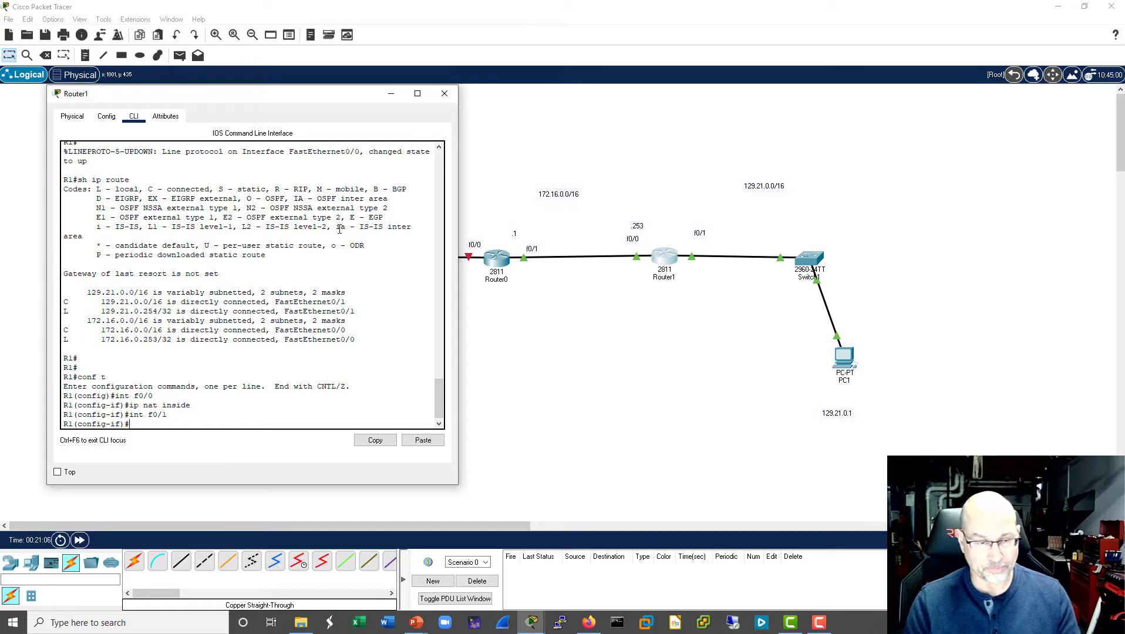
{"action": "key", "text": "Up"}
{"action": "key", "text": "Up"}
{"action": "key", "text": "BackSpace"}
{"action": "key", "text": "BackSpace"}
{"action": "key", "text": "BackSpace"}
{"action": "key", "text": "BackSpace"}
{"action": "key", "text": "BackSpace"}
{"action": "key", "text": "BackSpace"}
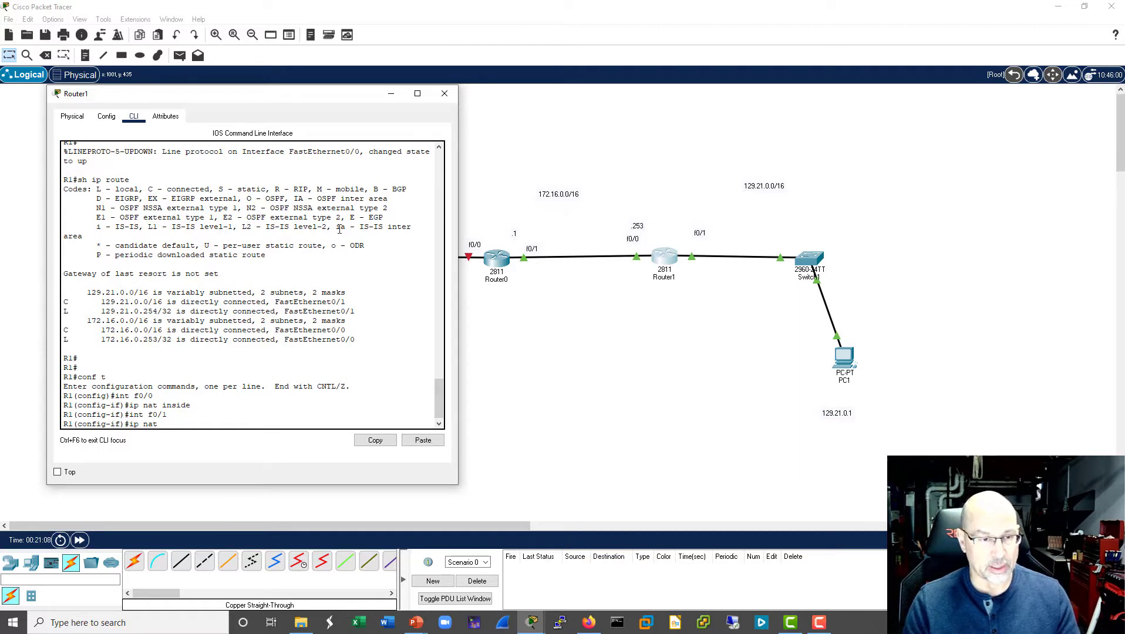
{"action": "type", "text": "outisde"}
{"action": "key", "text": "Return"}
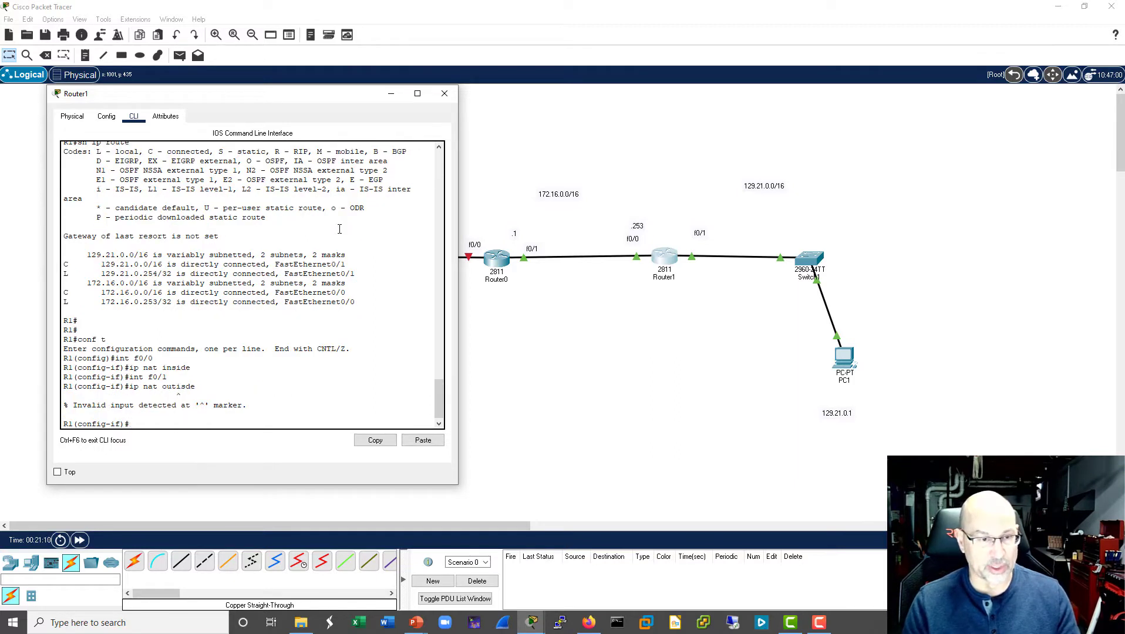
{"action": "key", "text": "Up"}
{"action": "key", "text": "BackSpace"}
{"action": "key", "text": "BackSpace"}
{"action": "key", "text": "BackSpace"}
{"action": "key", "text": "BackSpace"}
{"action": "key", "text": "Tab"}
{"action": "key", "text": "Return"}
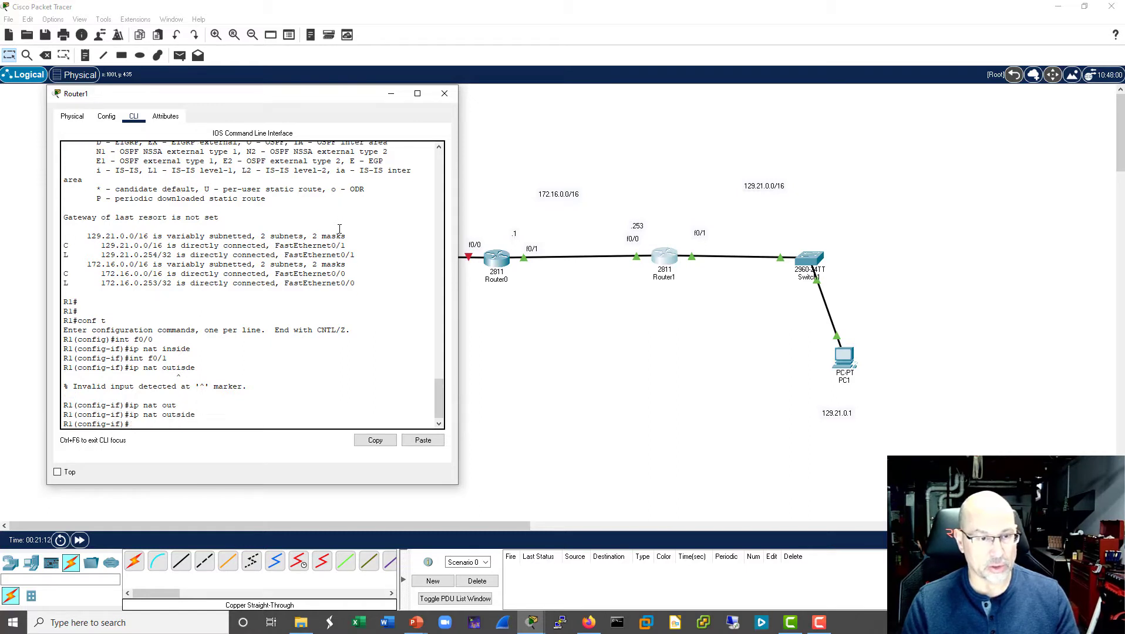
- Exit interface configuration on R1 and try the extended list entry access-list 100 permit 172.16.0.0 0.0.255.255
{"action": "type", "text": "exit"}
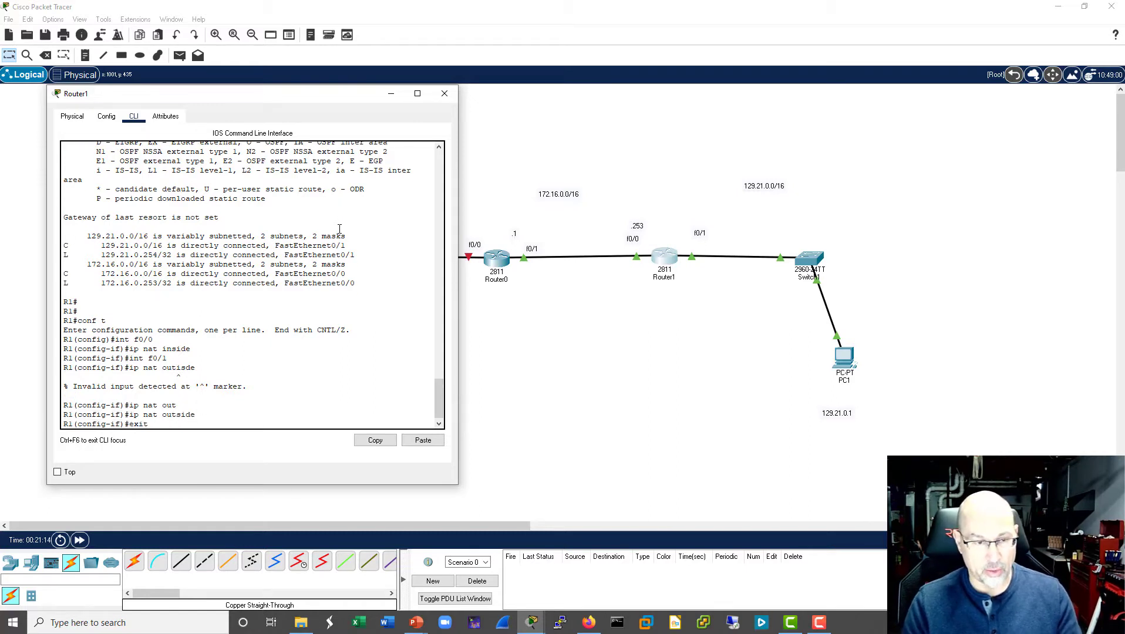
{"action": "key", "text": "Return"}
{"action": "type", "text": "access"}
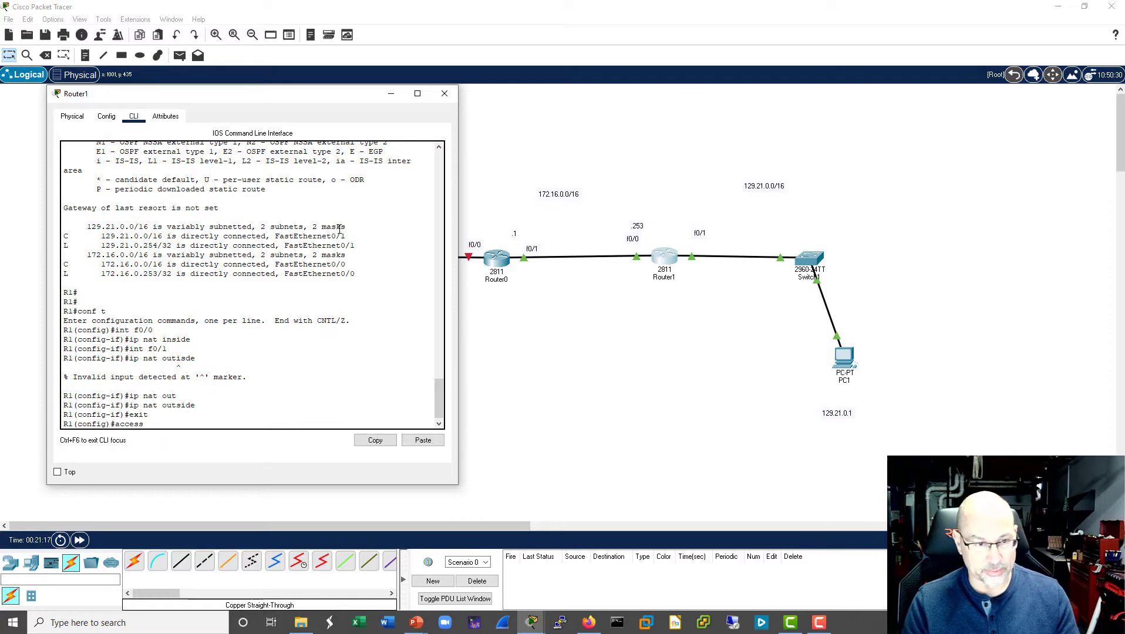
{"action": "key", "text": "Tab"}
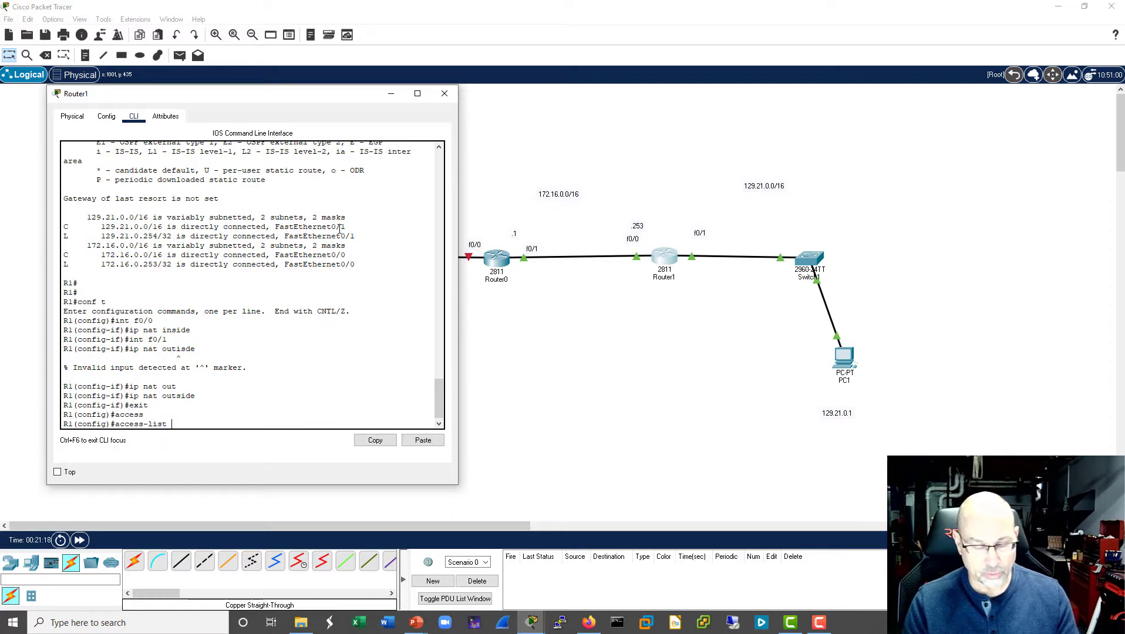
{"action": "type", "text": "100 permit "}
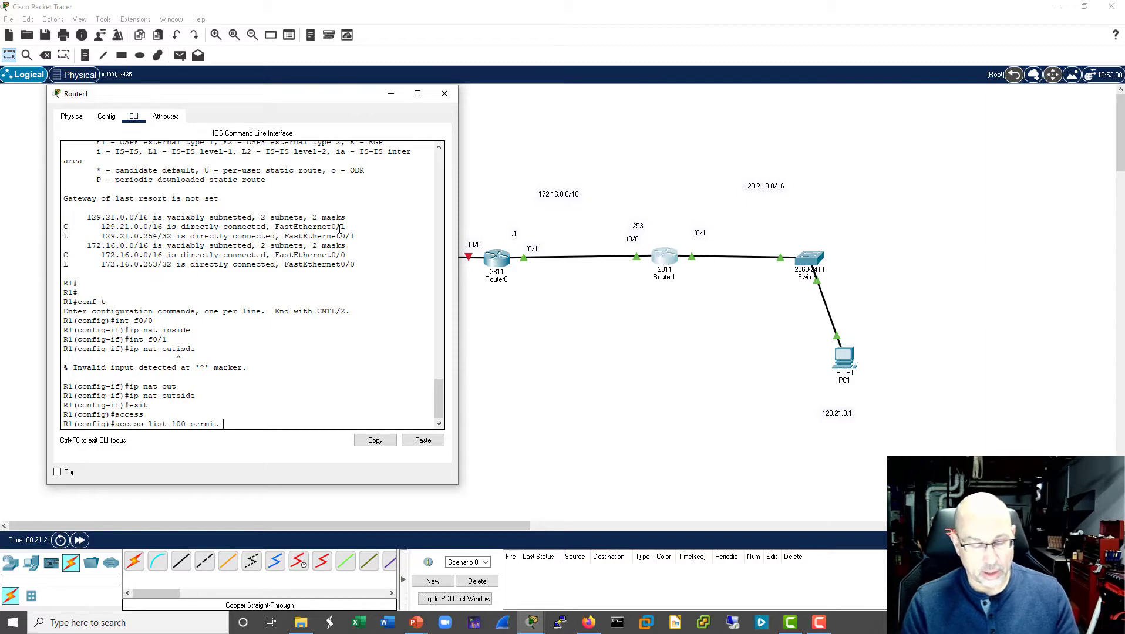
{"action": "type", "text": "172.16"}
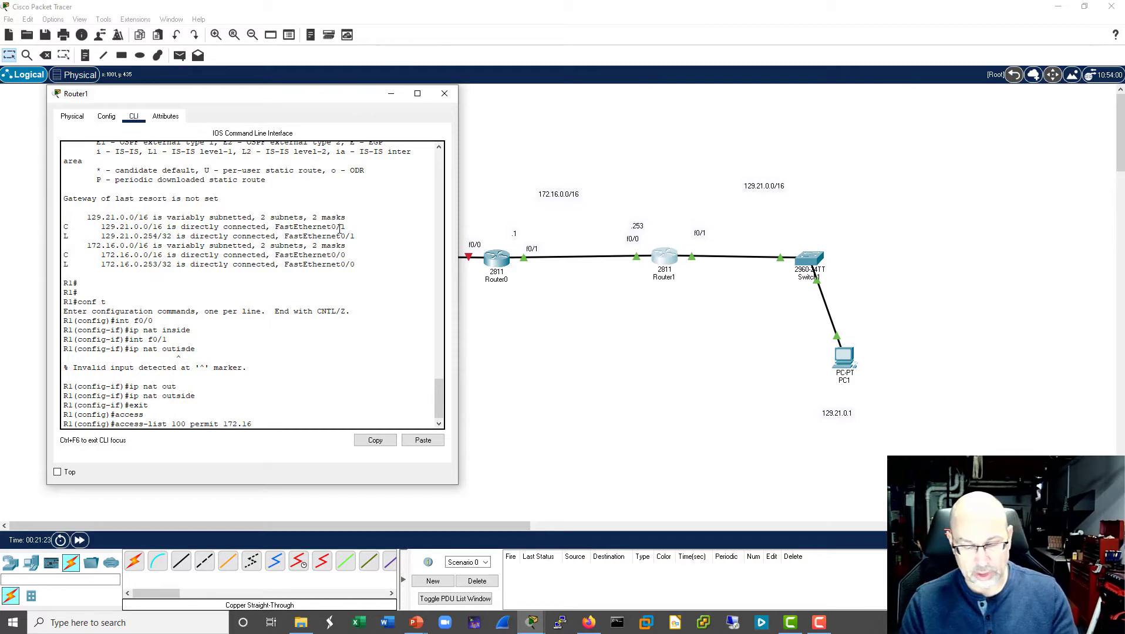
{"action": "type", "text": ".0.0 "}
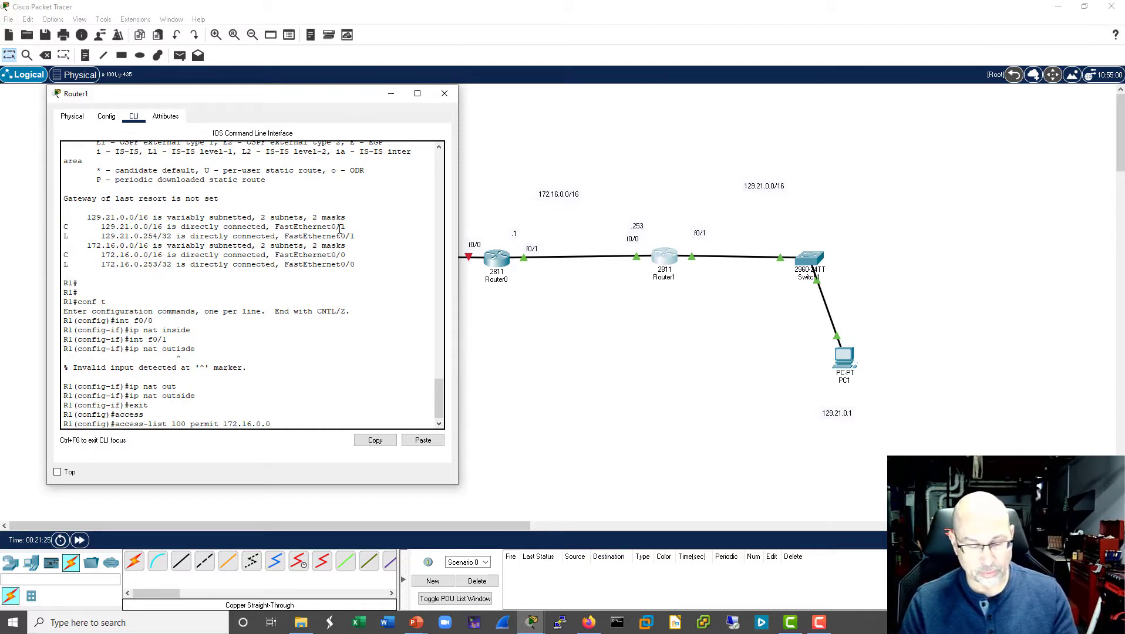
{"action": "type", "text": "0.0.255."}
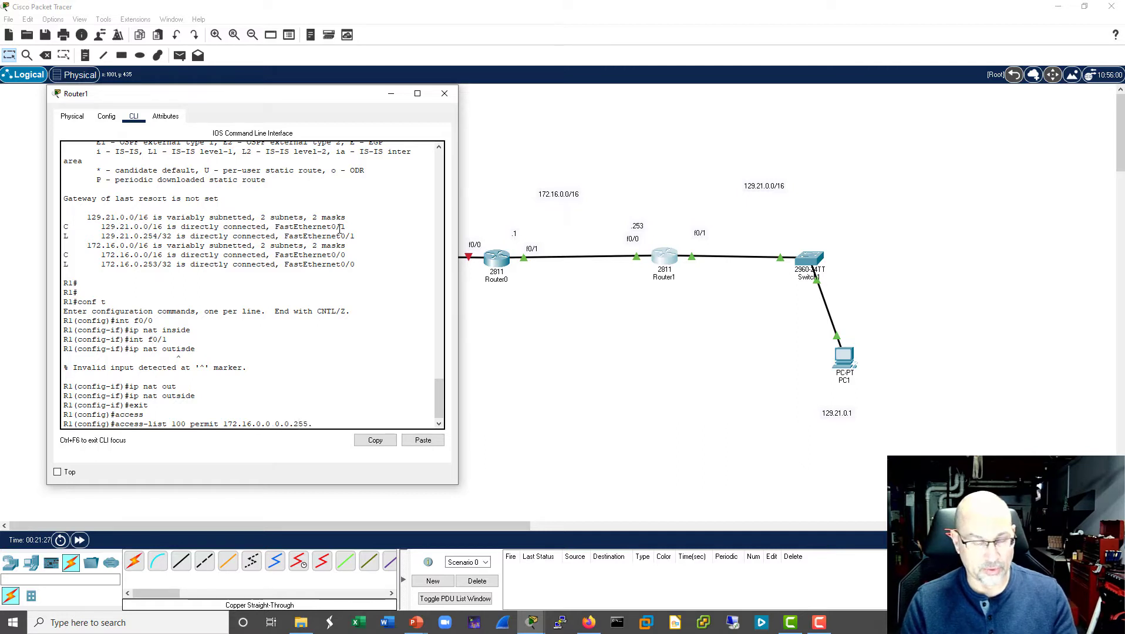
{"action": "type", "text": "2355"}
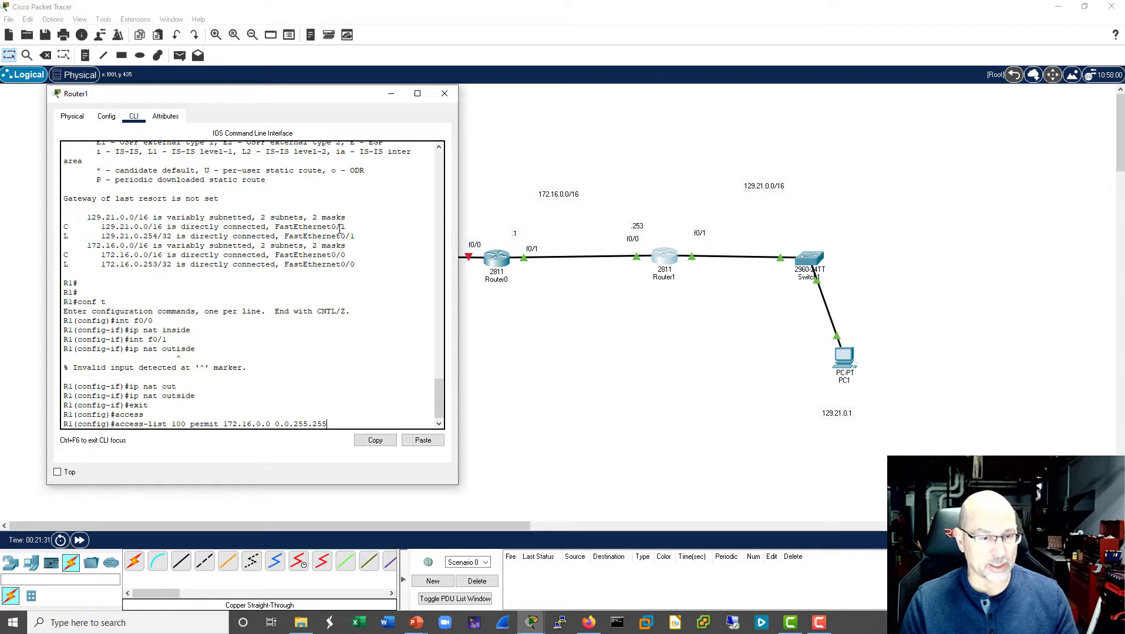
{"action": "key", "text": "Return"}
- Try the access-list 100 entry with the protocol ip inserted before 172.16.0.0
{"action": "key", "text": "Up"}
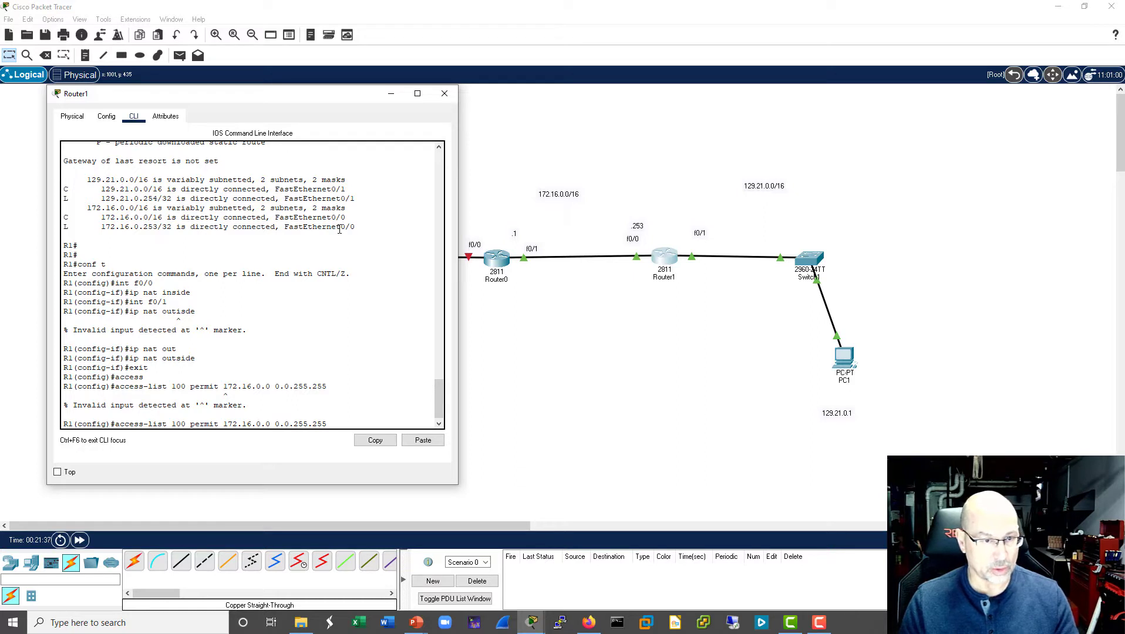
{"action": "type", "text": "ip"}
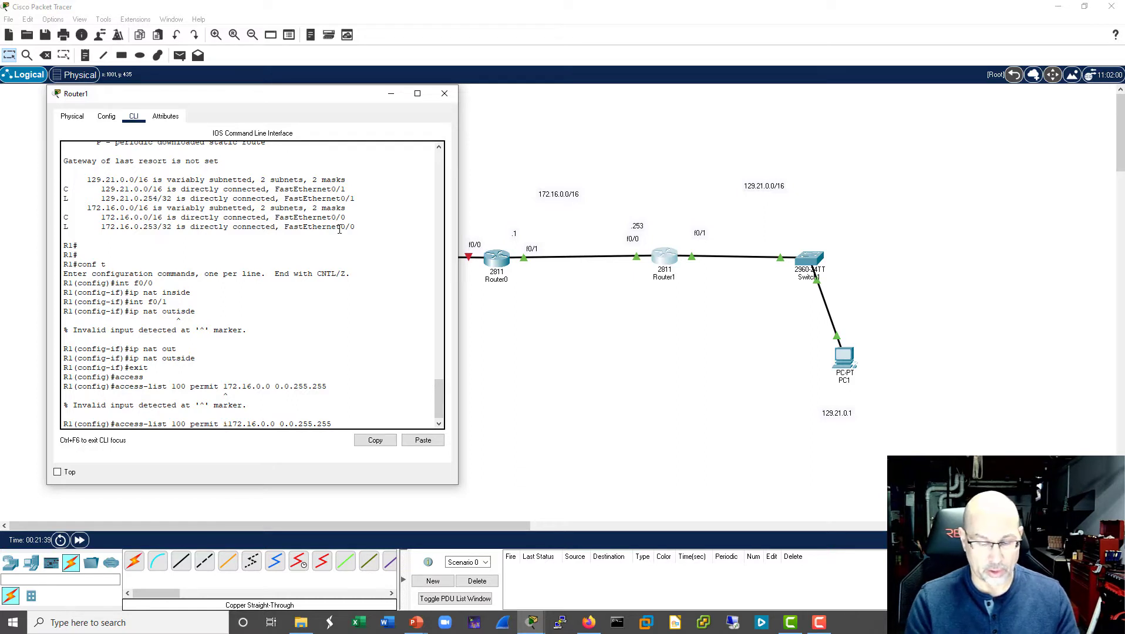
{"action": "key", "text": "Return"}
- Shorten the recalled command to access-list 100 permit and list the protocol options it accepts
{"action": "key", "text": "Up"}
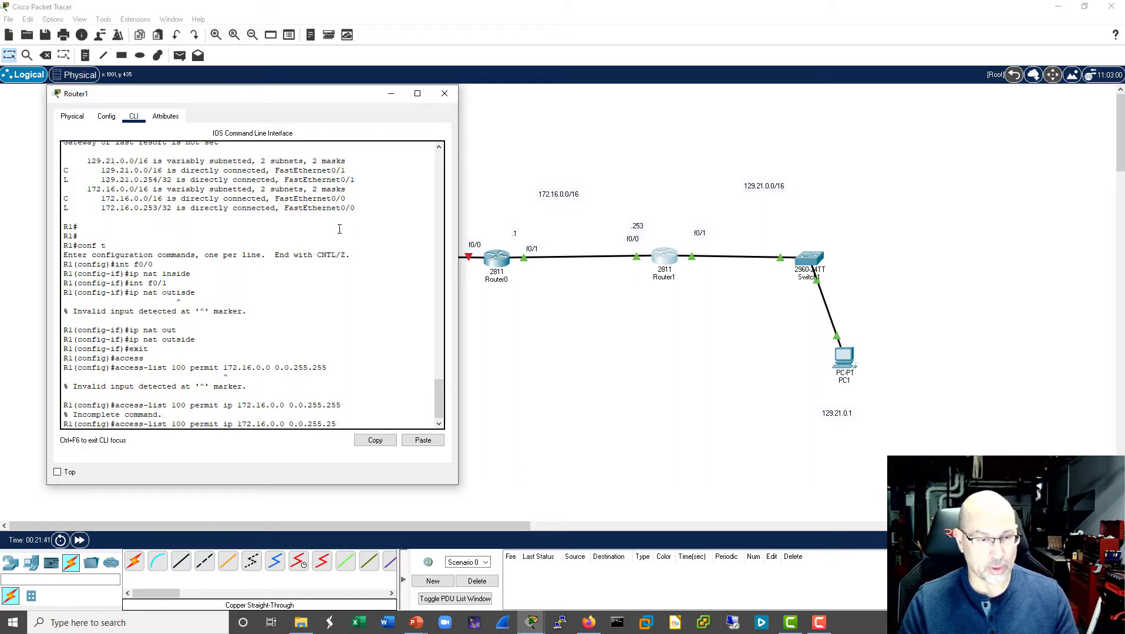
{"action": "key", "text": "BackSpace"}
{"action": "key", "text": "BackSpace"}
{"action": "key", "text": "BackSpace"}
{"action": "key", "text": "BackSpace"}
{"action": "key", "text": "BackSpace"}
{"action": "key", "text": "BackSpace"}
{"action": "key", "text": "BackSpace"}
{"action": "key", "text": "BackSpace"}
{"action": "key", "text": "BackSpace"}
{"action": "key", "text": "BackSpace"}
{"action": "key", "text": "BackSpace"}
{"action": "key", "text": "BackSpace"}
{"action": "key", "text": "BackSpace"}
{"action": "key", "text": "BackSpace"}
{"action": "key", "text": "BackSpace"}
{"action": "key", "text": "BackSpace"}
{"action": "key", "text": "BackSpace"}
{"action": "key", "text": "BackSpace"}
{"action": "key", "text": "BackSpace"}
{"action": "key", "text": "BackSpace"}
{"action": "key", "text": "BackSpace"}
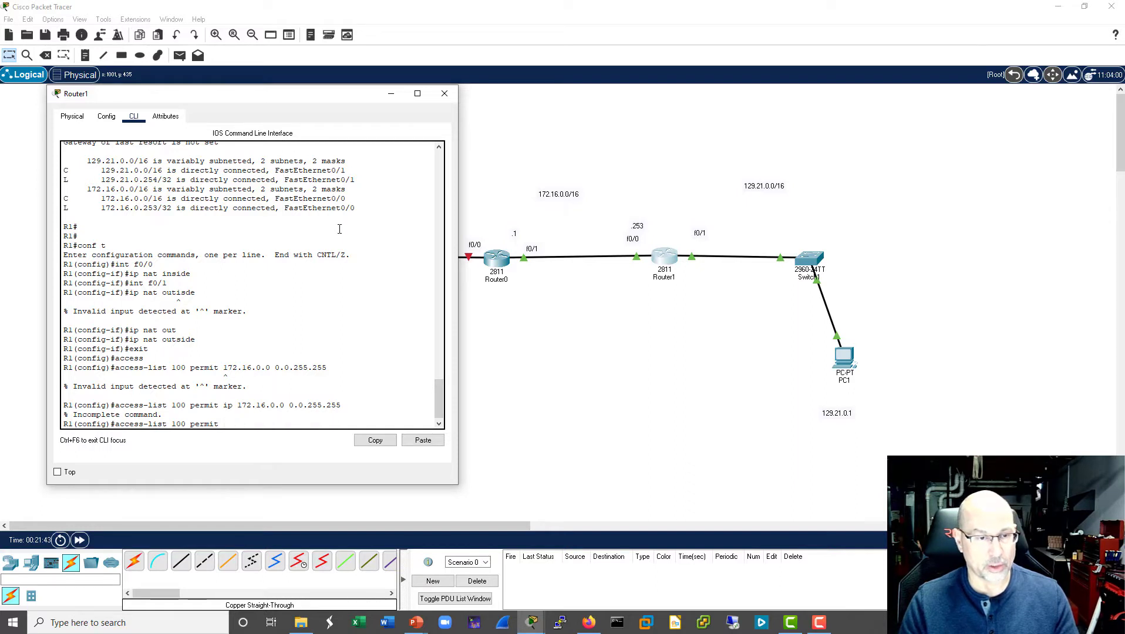
{"action": "type", "text": "?"}
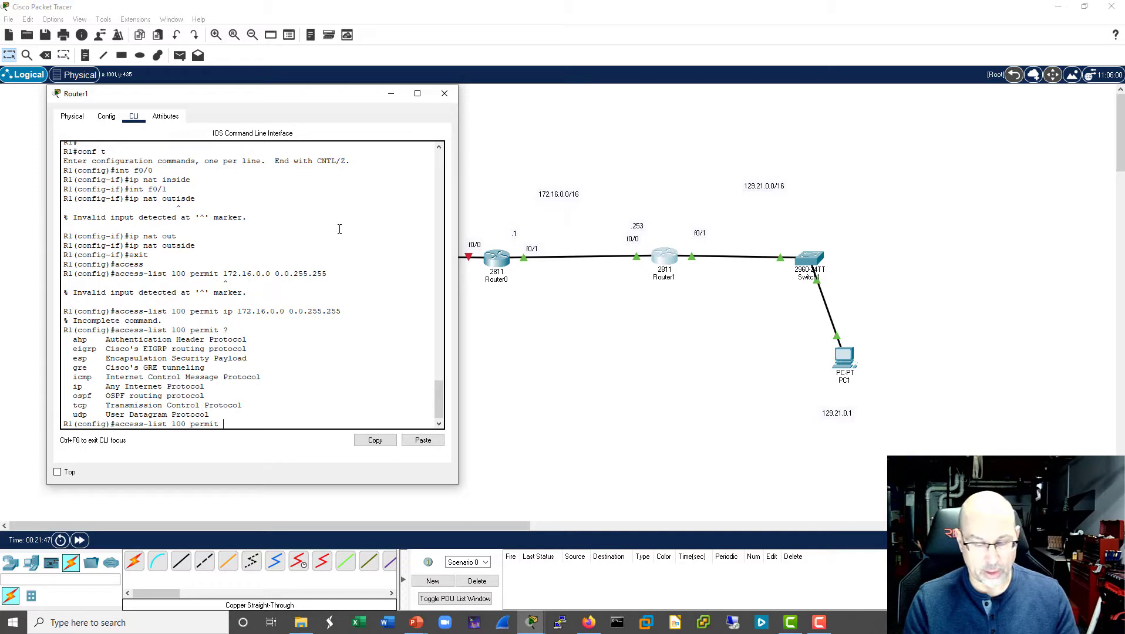
{"action": "type", "text": "ip 172."}
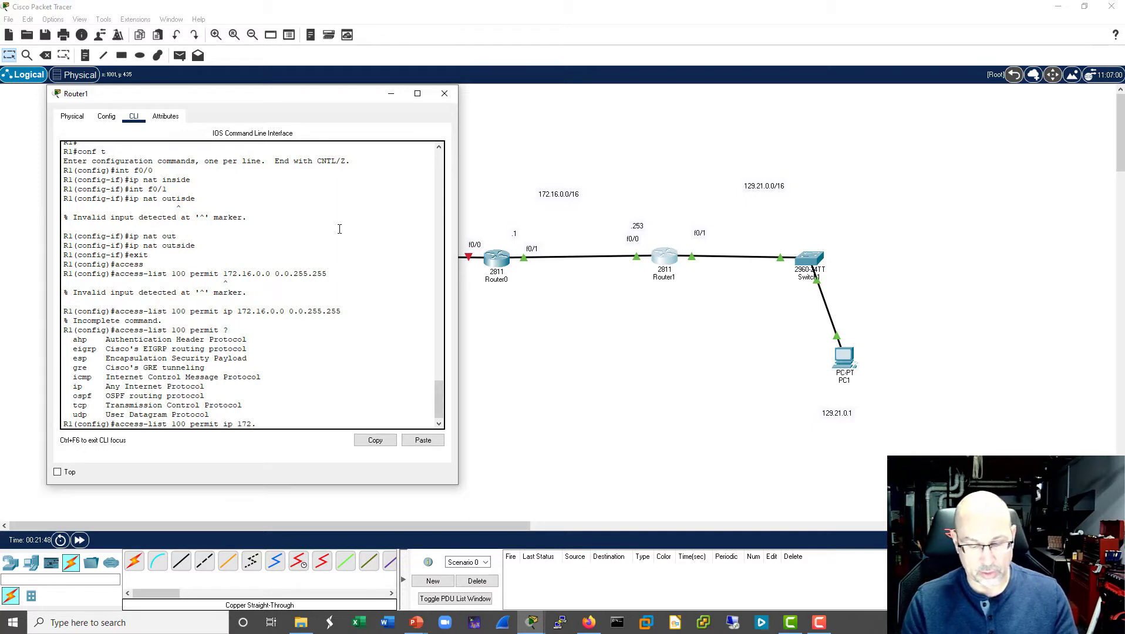
{"action": "type", "text": "16"}
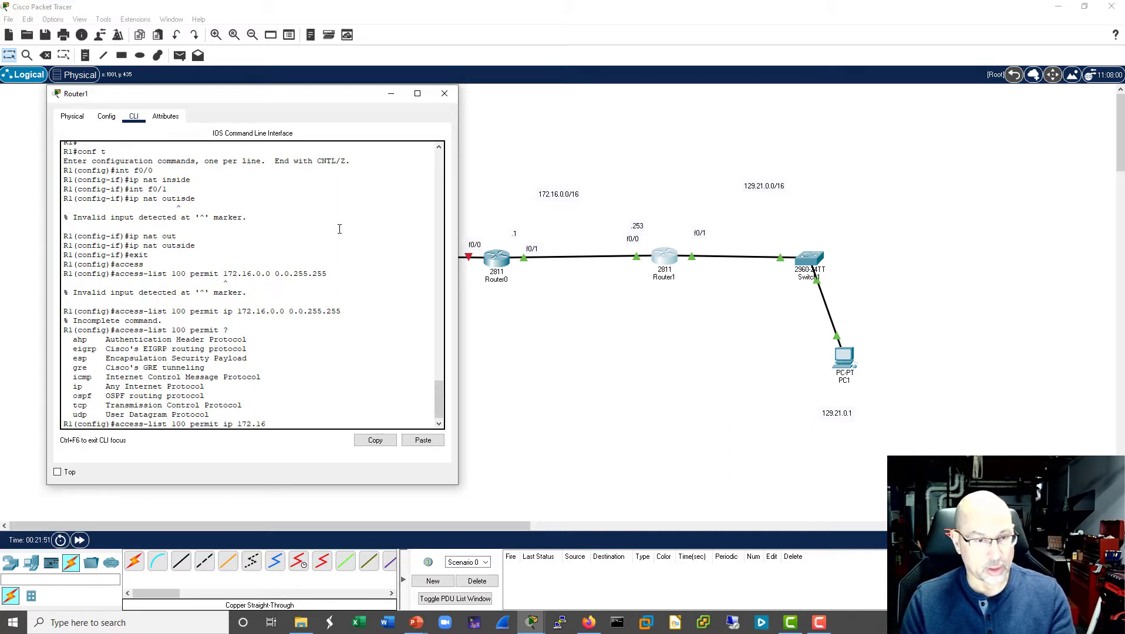
{"action": "type", "text": ".0.0 0"}
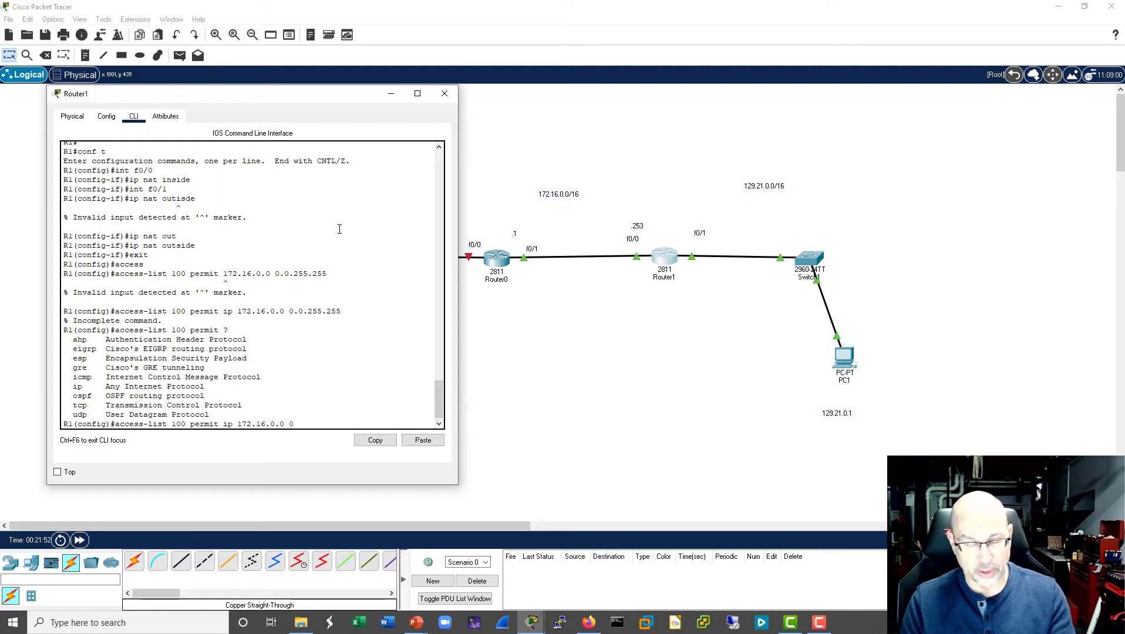
{"action": "type", "text": ".0.255"}
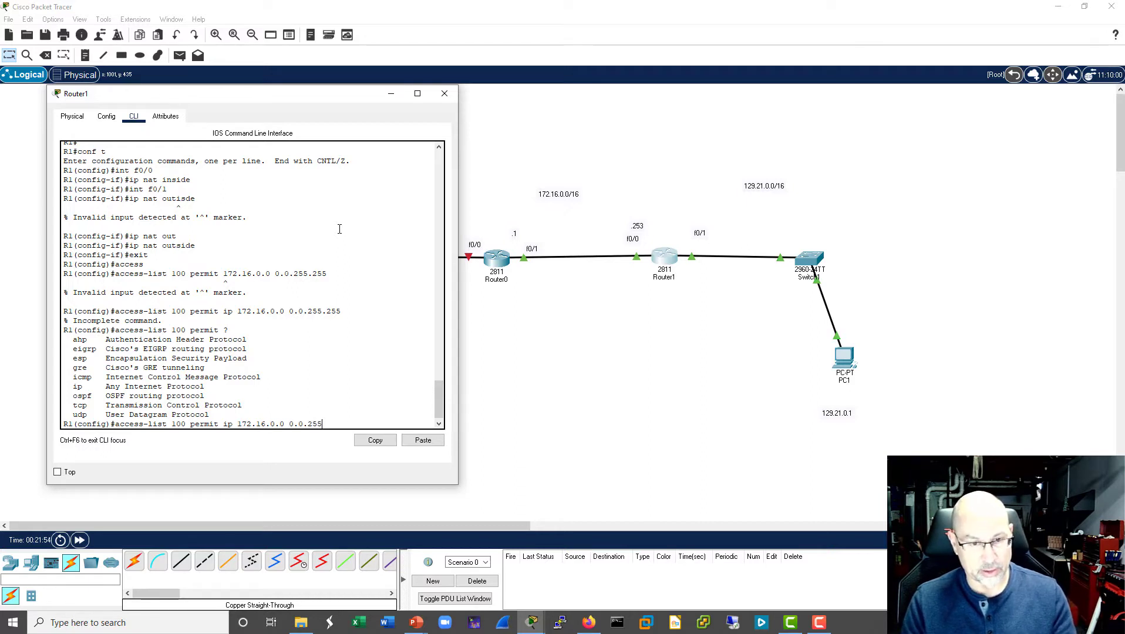
{"action": "type", "text": ".2"}
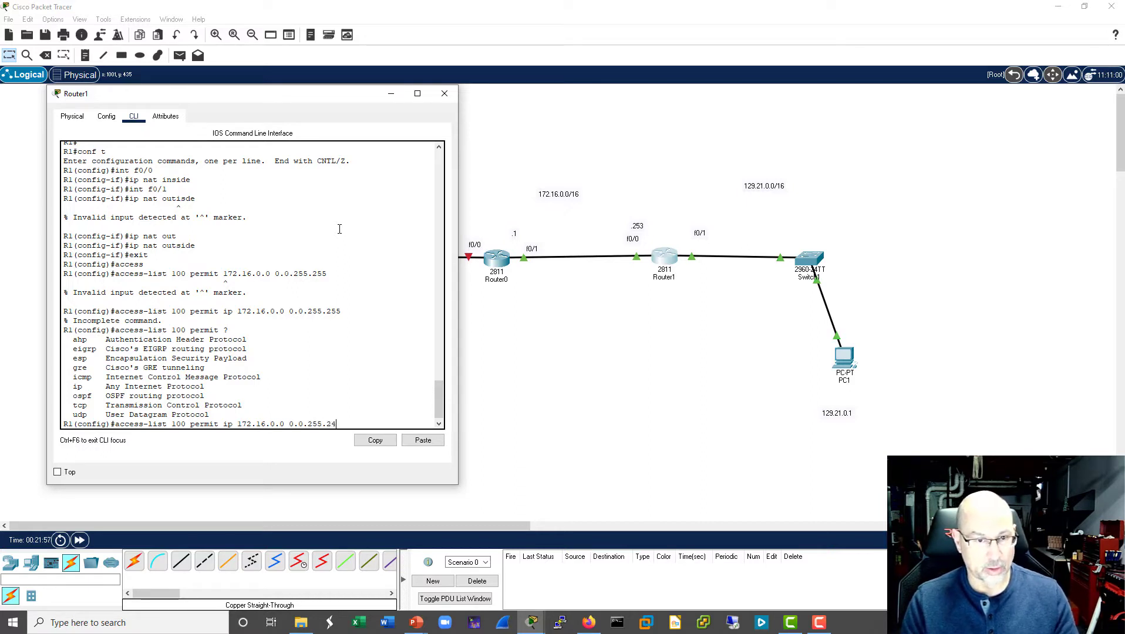
{"action": "type", "text": "55"}
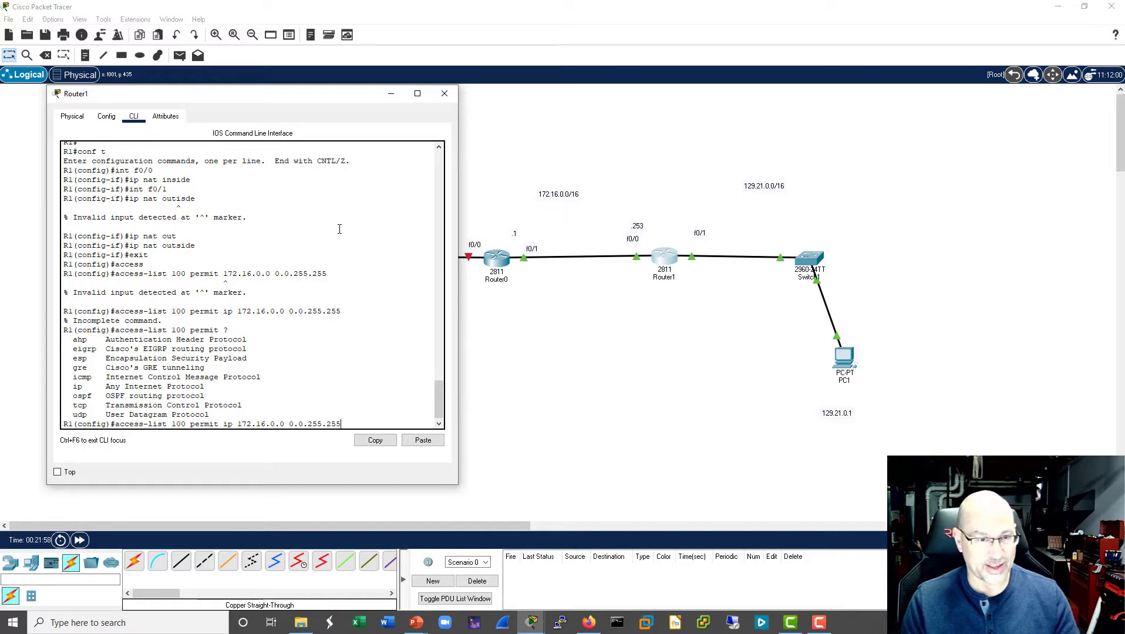
- Try to complete the entry as access-list 100 permit ip 172.16.0.0 0.0.255.255 without a destination
{"action": "key", "text": "Return"}
- Try the access-list 100 entry with the destination ip any appended
{"action": "key", "text": "Up"}
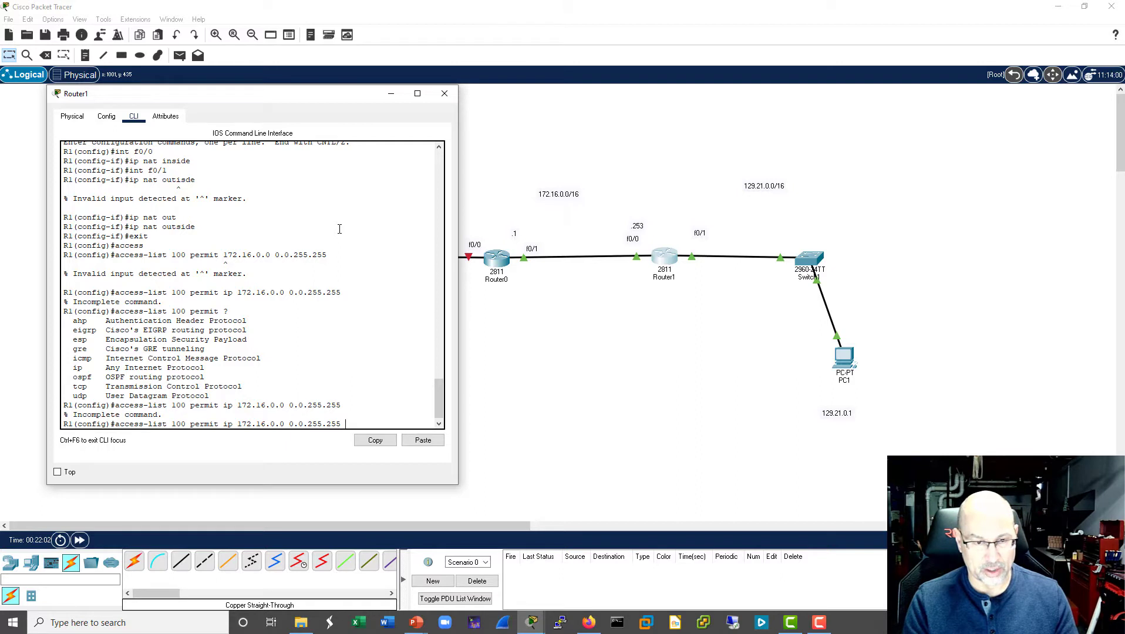
{"action": "type", "text": "ip any"}
{"action": "key", "text": "Return"}
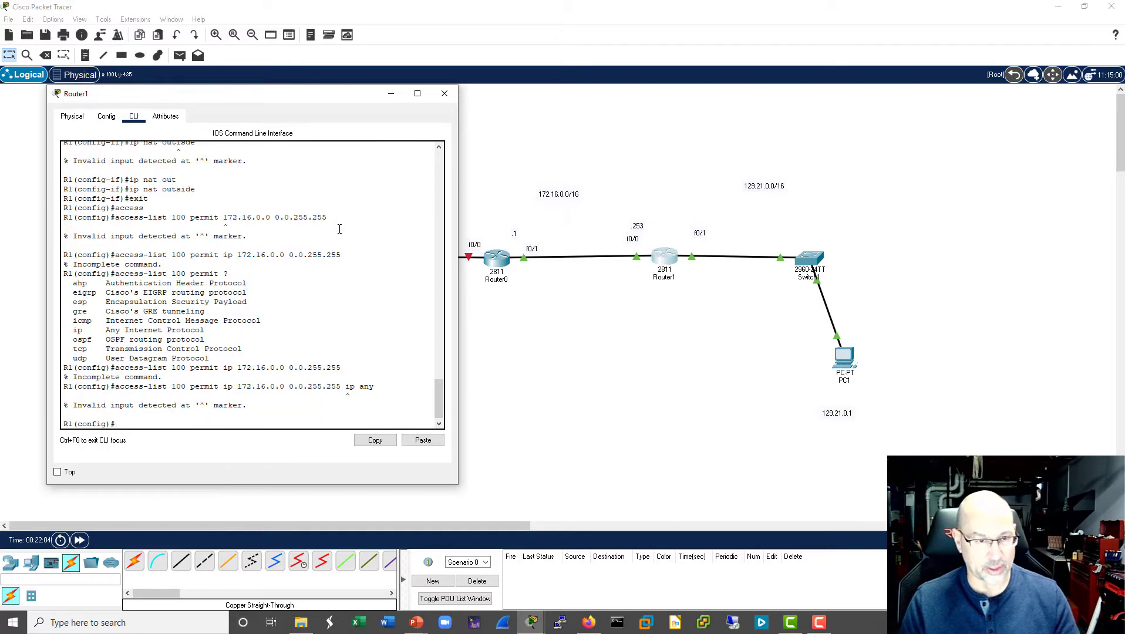
- Create the extended access list entry access-list 100 permit ip 172.16.0.0 0.0.255.255 any
{"action": "key", "text": "Up"}
{"action": "key", "text": "BackSpace"}
{"action": "key", "text": "BackSpace"}
{"action": "key", "text": "BackSpace"}
{"action": "key", "text": "BackSpace"}
{"action": "key", "text": "BackSpace"}
{"action": "type", "text": "any"}
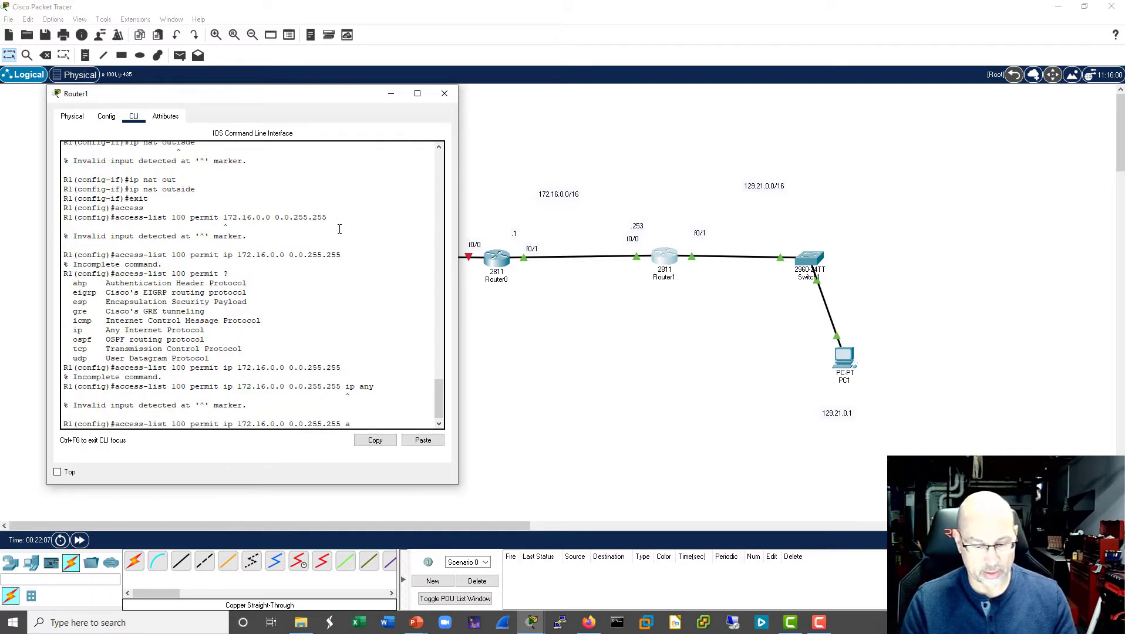
{"action": "key", "text": "Return"}
{"action": "key", "text": "Return"}
{"action": "key", "text": "Return"}
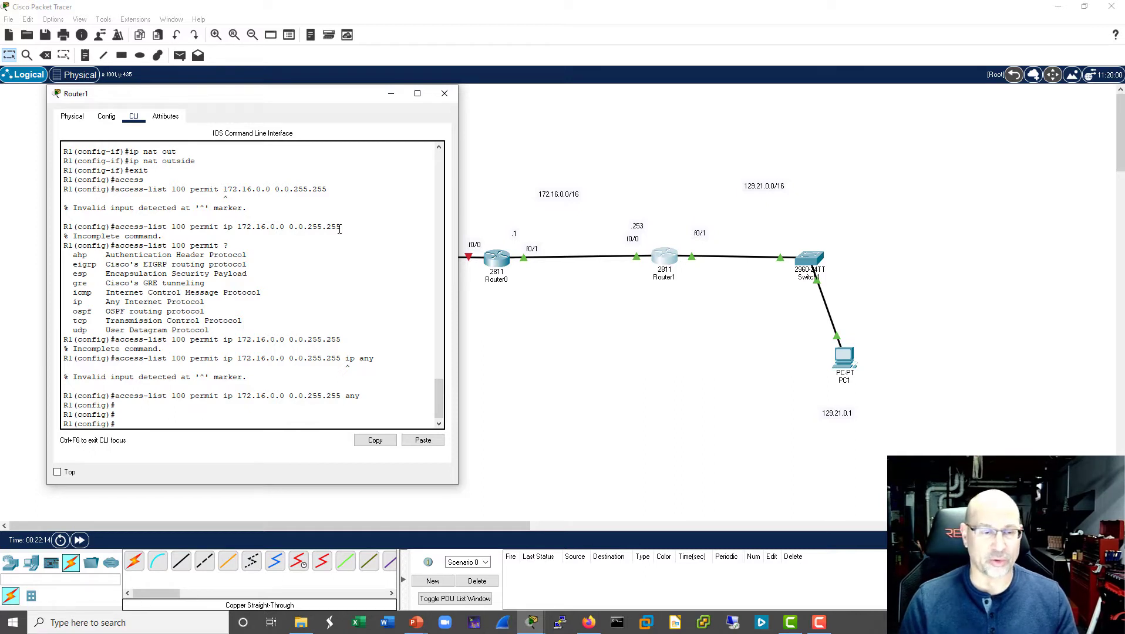
- Create the standard access list entry access-list 1 permit 172.16.0.0 0.0.255.255
{"action": "key", "text": "Up"}
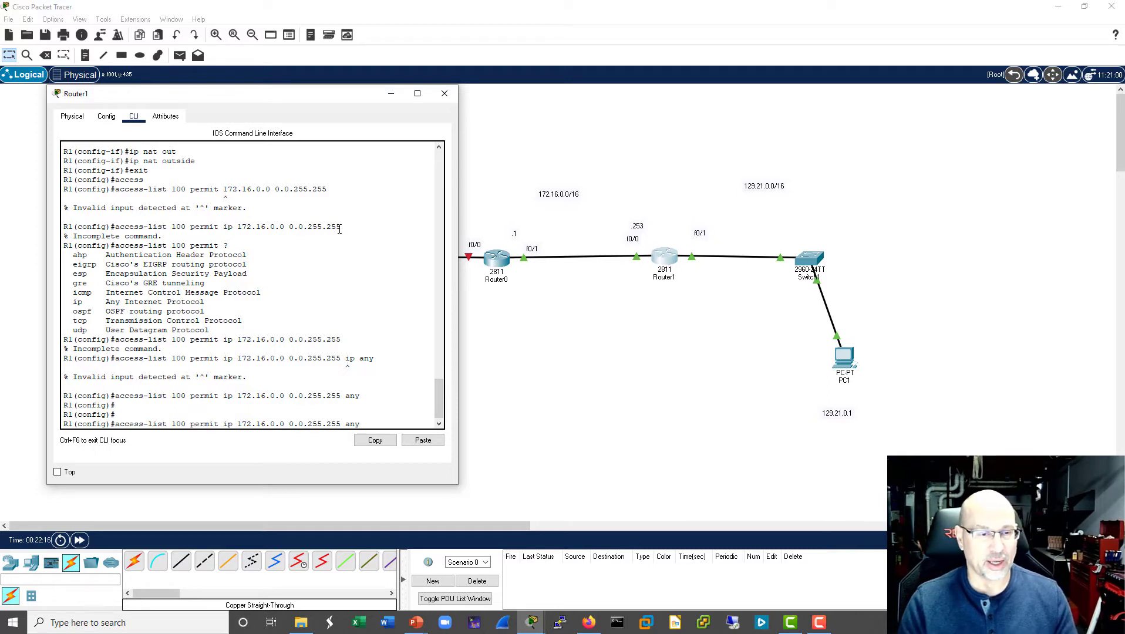
{"action": "key", "text": "BackSpace"}
{"action": "key", "text": "BackSpace"}
{"action": "key", "text": "BackSpace"}
{"action": "key", "text": "BackSpace"}
{"action": "key", "text": "BackSpace"}
{"action": "key", "text": "BackSpace"}
{"action": "key", "text": "BackSpace"}
{"action": "key", "text": "BackSpace"}
{"action": "key", "text": "BackSpace"}
{"action": "key", "text": "BackSpace"}
{"action": "key", "text": "BackSpace"}
{"action": "key", "text": "BackSpace"}
{"action": "key", "text": "BackSpace"}
{"action": "key", "text": "BackSpace"}
{"action": "key", "text": "BackSpace"}
{"action": "key", "text": "BackSpace"}
{"action": "key", "text": "BackSpace"}
{"action": "key", "text": "BackSpace"}
{"action": "key", "text": "BackSpace"}
{"action": "key", "text": "BackSpace"}
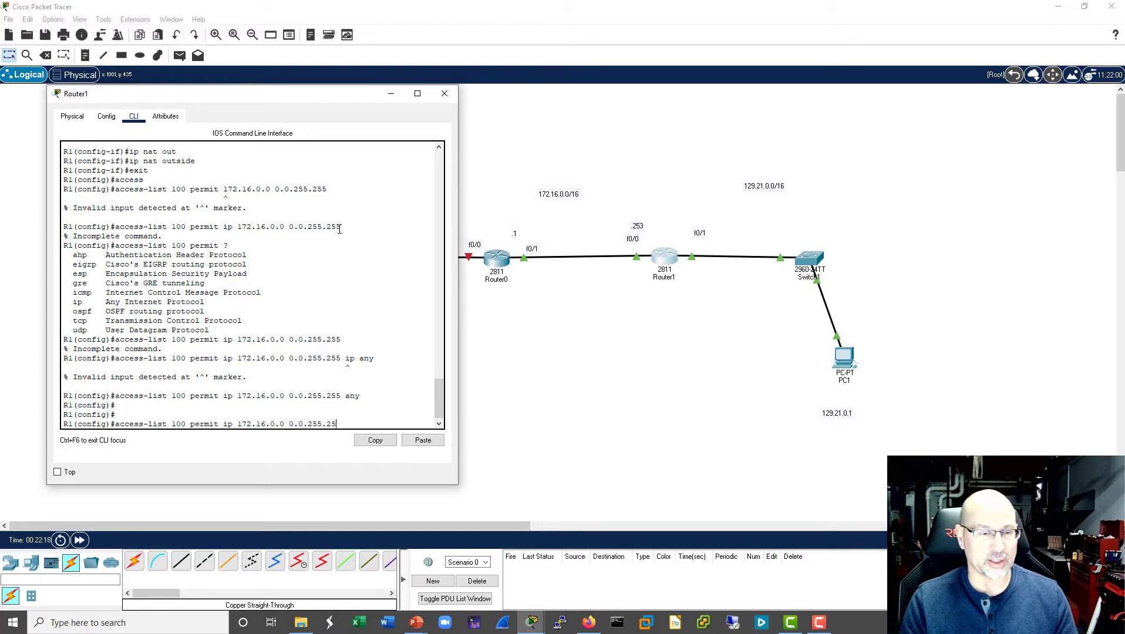
{"action": "key", "text": "BackSpace"}
{"action": "key", "text": "BackSpace"}
{"action": "key", "text": "BackSpace"}
{"action": "key", "text": "BackSpace"}
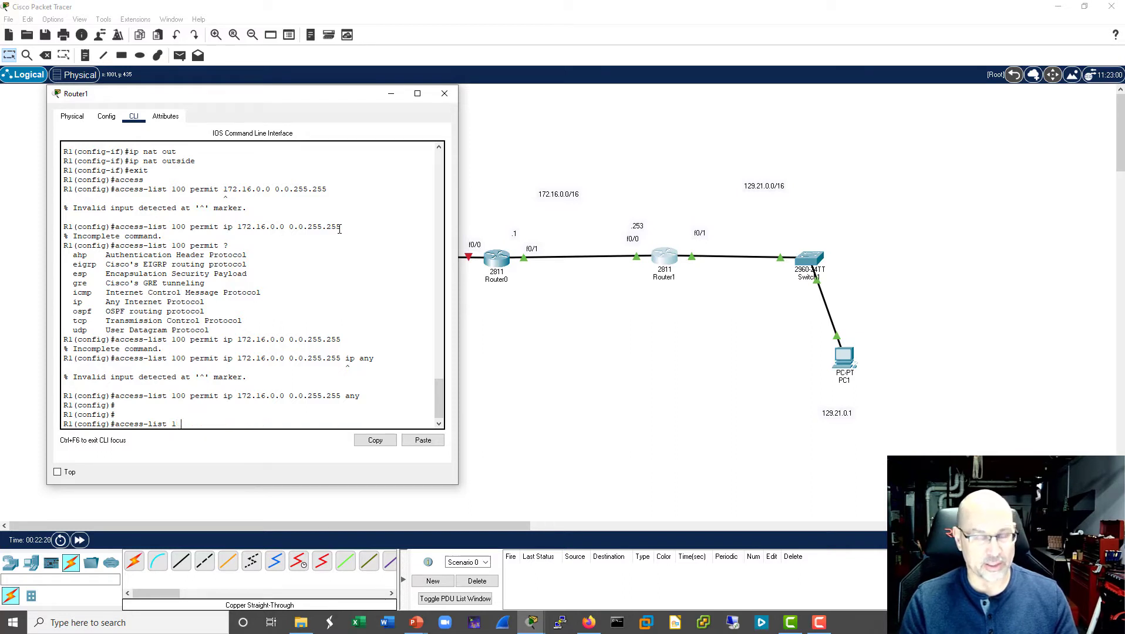
{"action": "type", "text": "permit "}
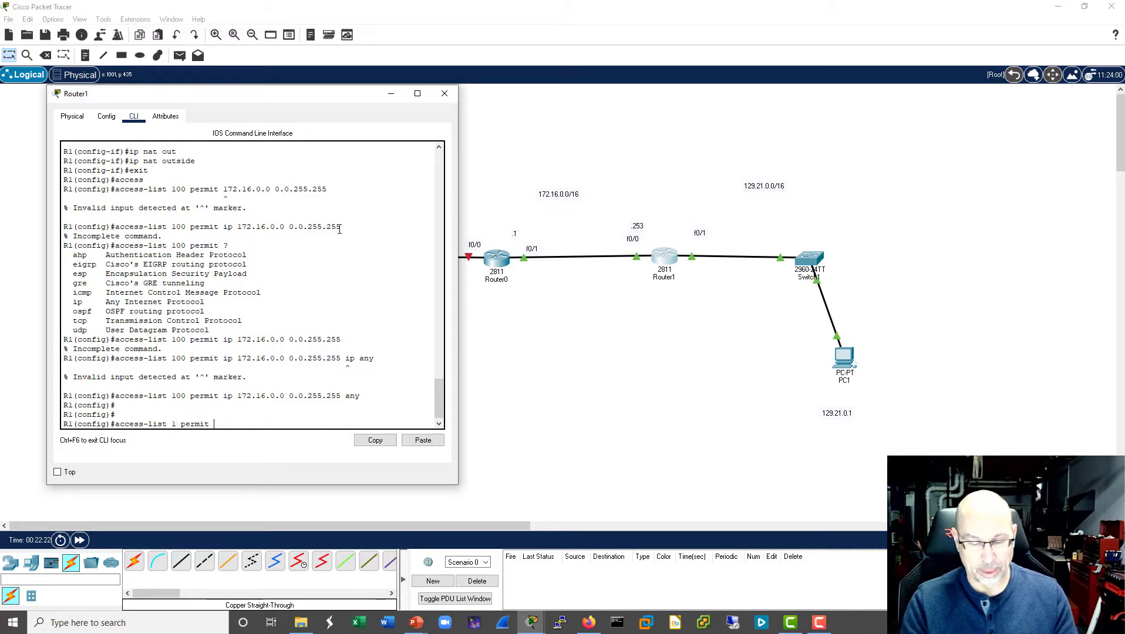
{"action": "type", "text": "172.16."}
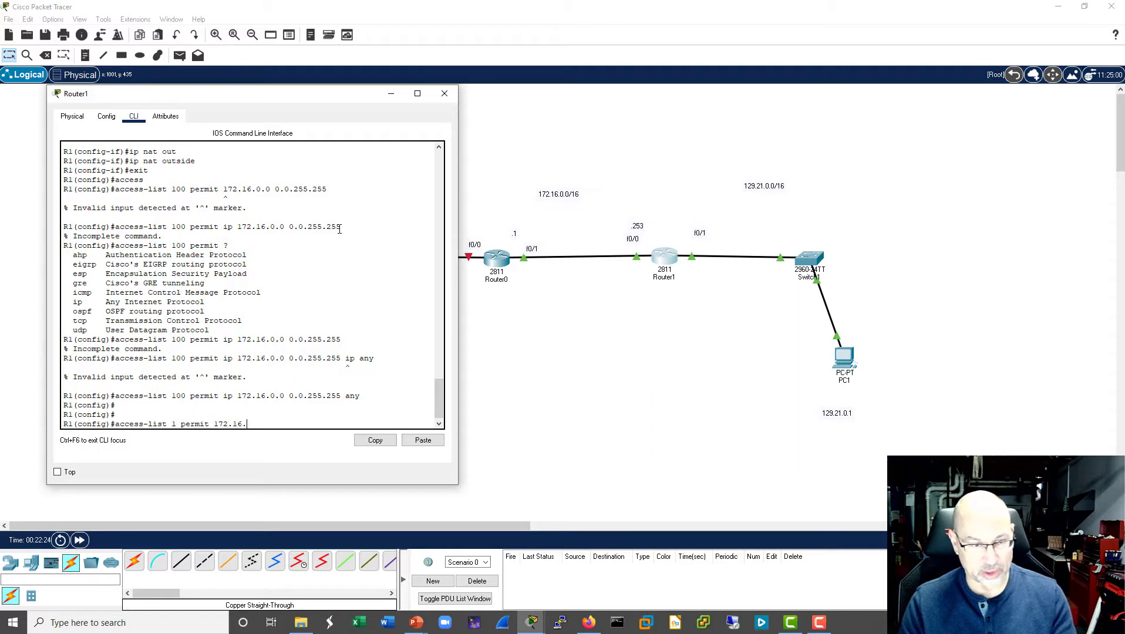
{"action": "type", "text": "0.0"}
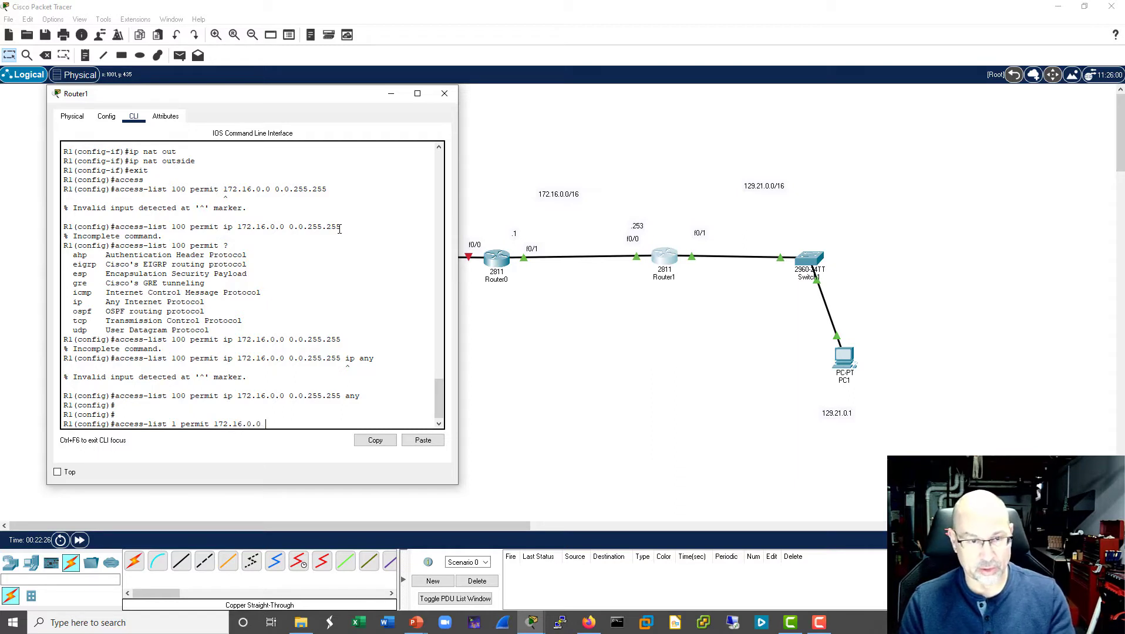
{"action": "type", "text": " 0.0.255.255"}
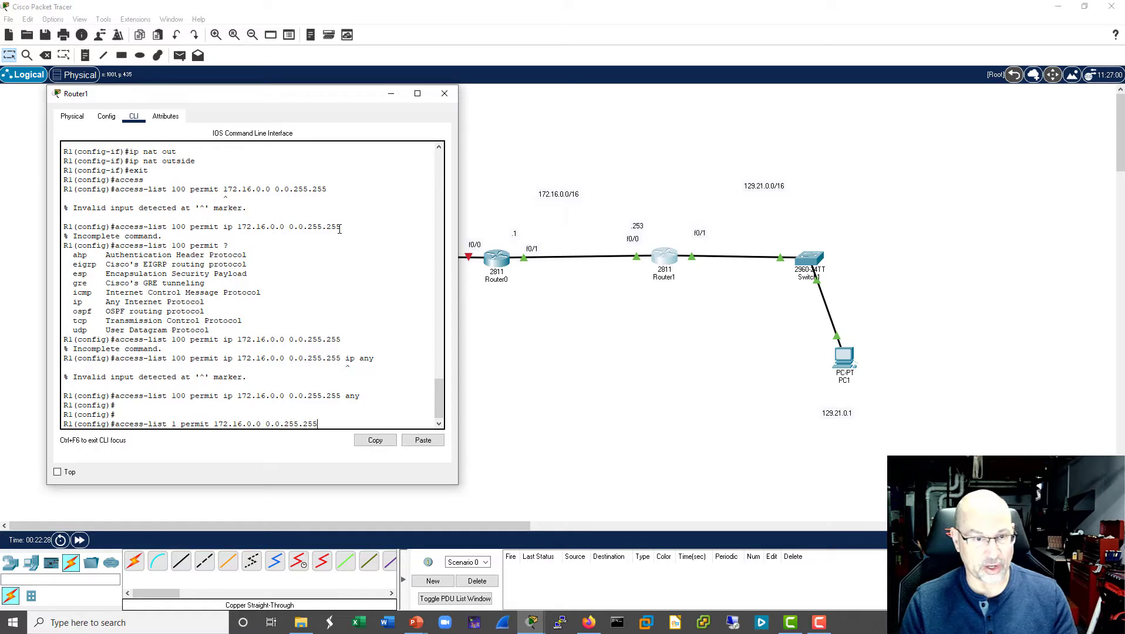
{"action": "key", "text": "Return"}
{"action": "key", "text": "Return"}
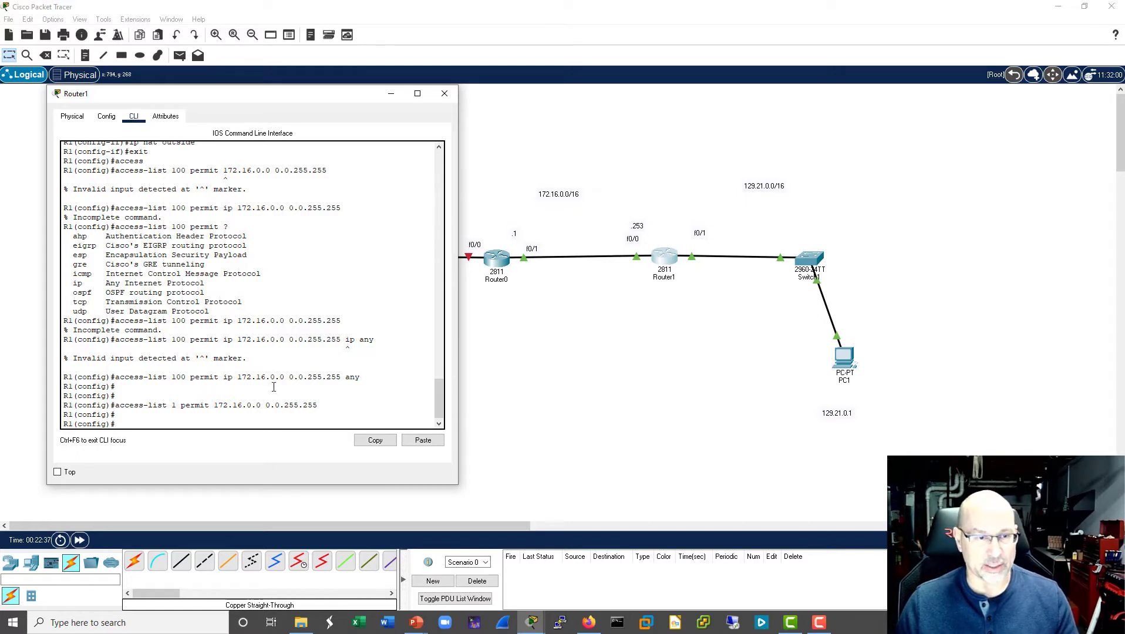
- Highlight the accepted access-list 100 and access-list 1 commands in the command history to compare them
{"action": "left_click_drag", "start_coordinate": [356, 379], "coordinate": [117, 379]}
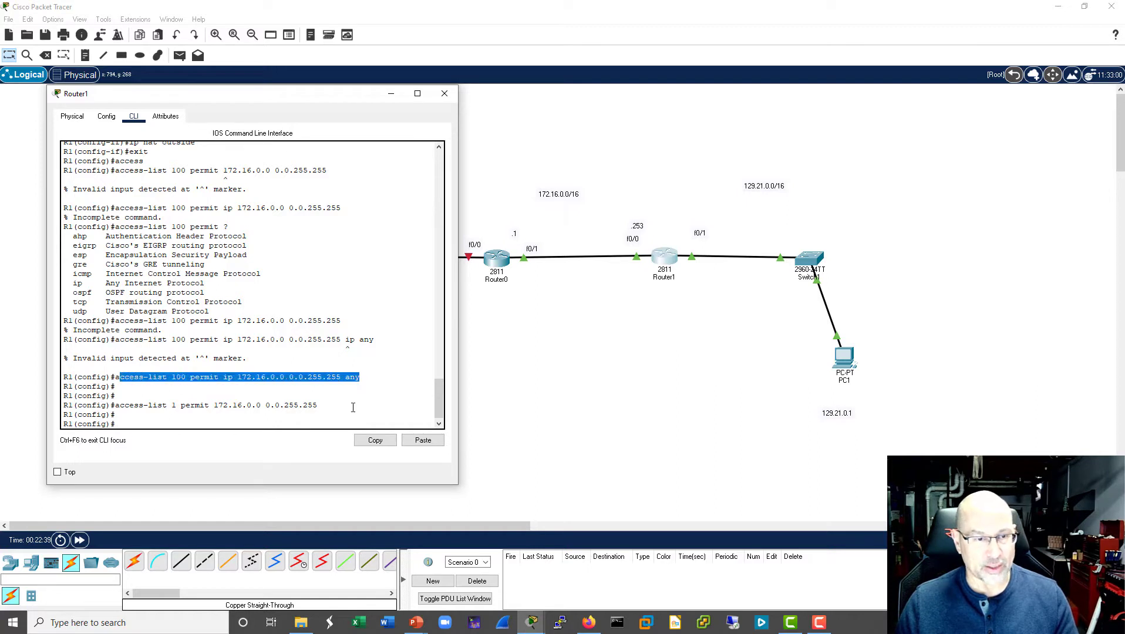
{"action": "left_click_drag", "start_coordinate": [358, 408], "coordinate": [116, 405]}
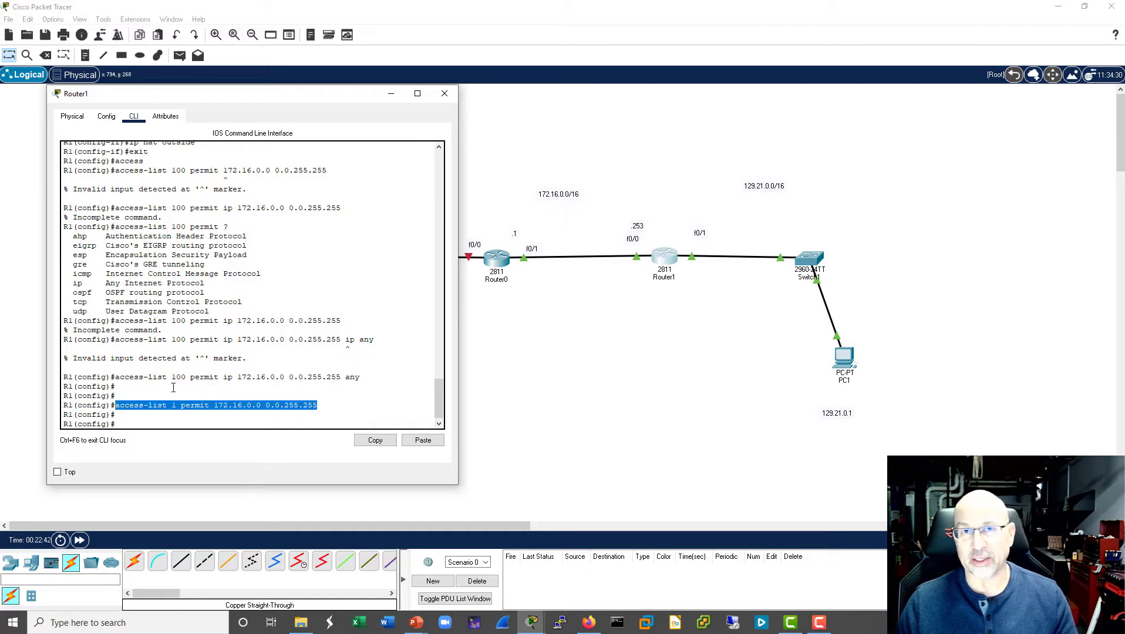
{"action": "left_click", "coordinate": [177, 424]}
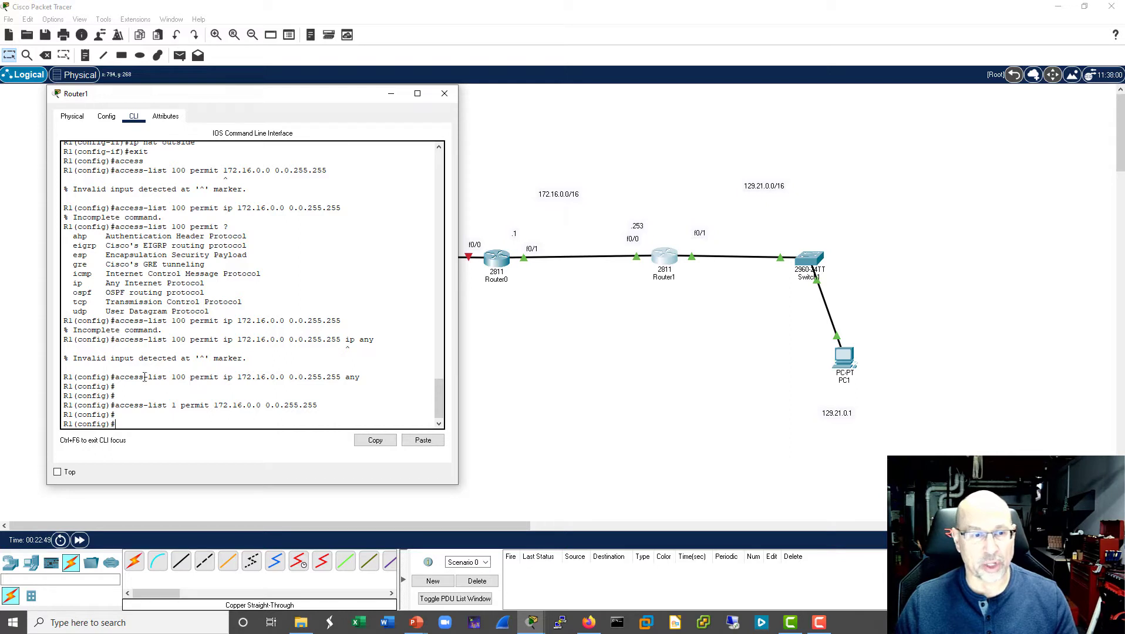
{"action": "left_click_drag", "start_coordinate": [115, 377], "coordinate": [361, 377]}
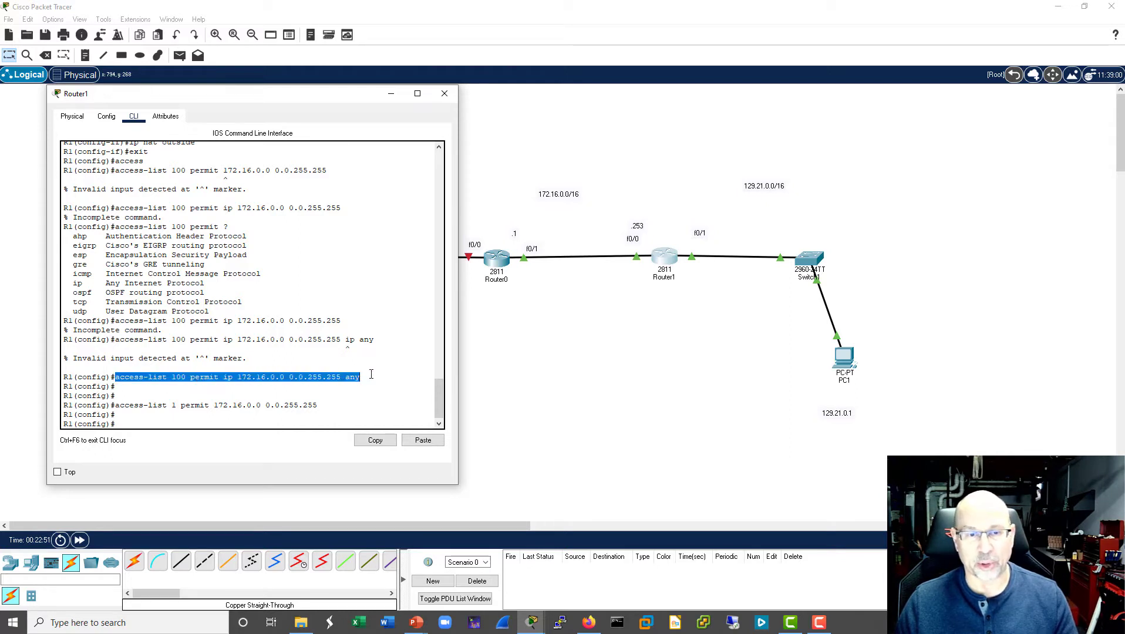
- Start an ip nat inside command in R1's global configuration and list the keywords it accepts
{"action": "left_click", "coordinate": [153, 419]}
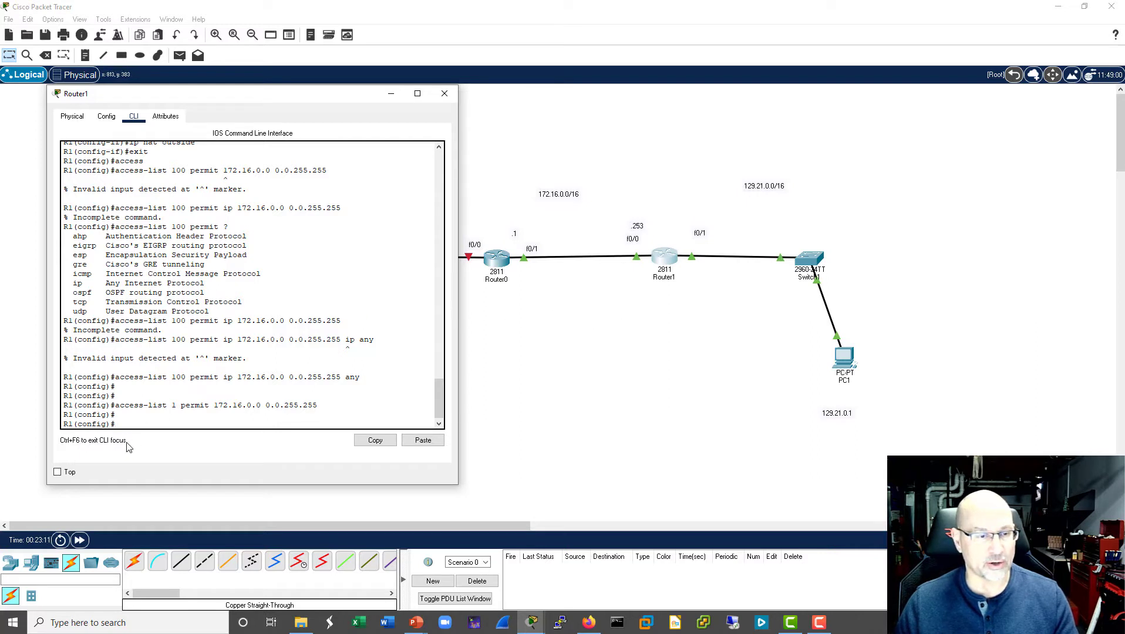
{"action": "type", "text": "ip nat"}
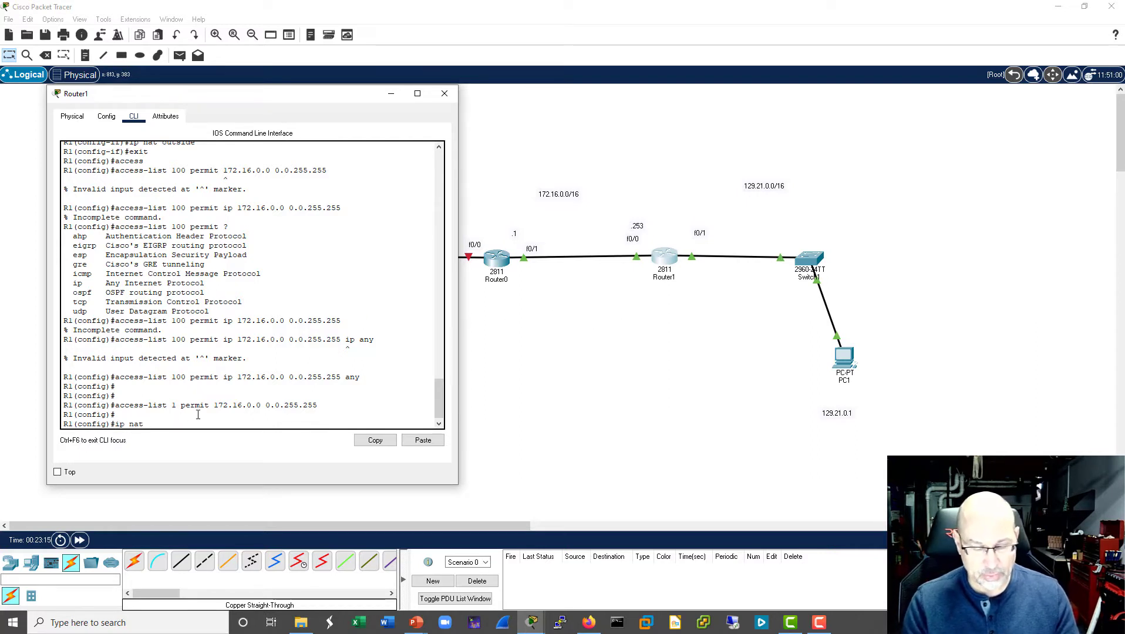
{"action": "type", "text": " source "}
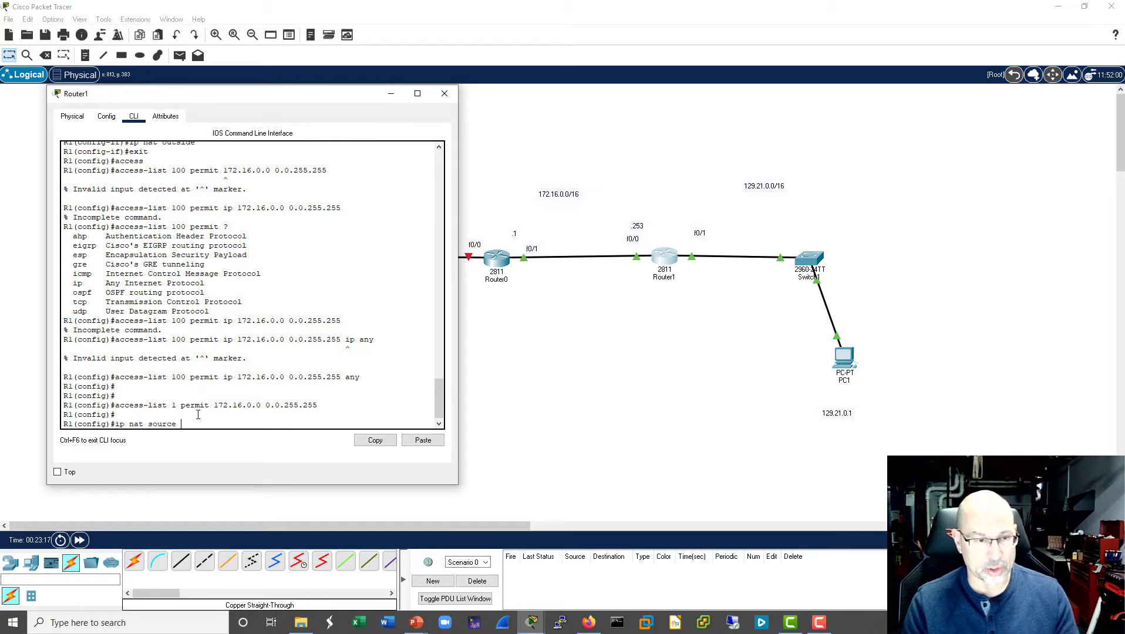
{"action": "type", "text": "list"}
{"action": "key", "text": "Tab"}
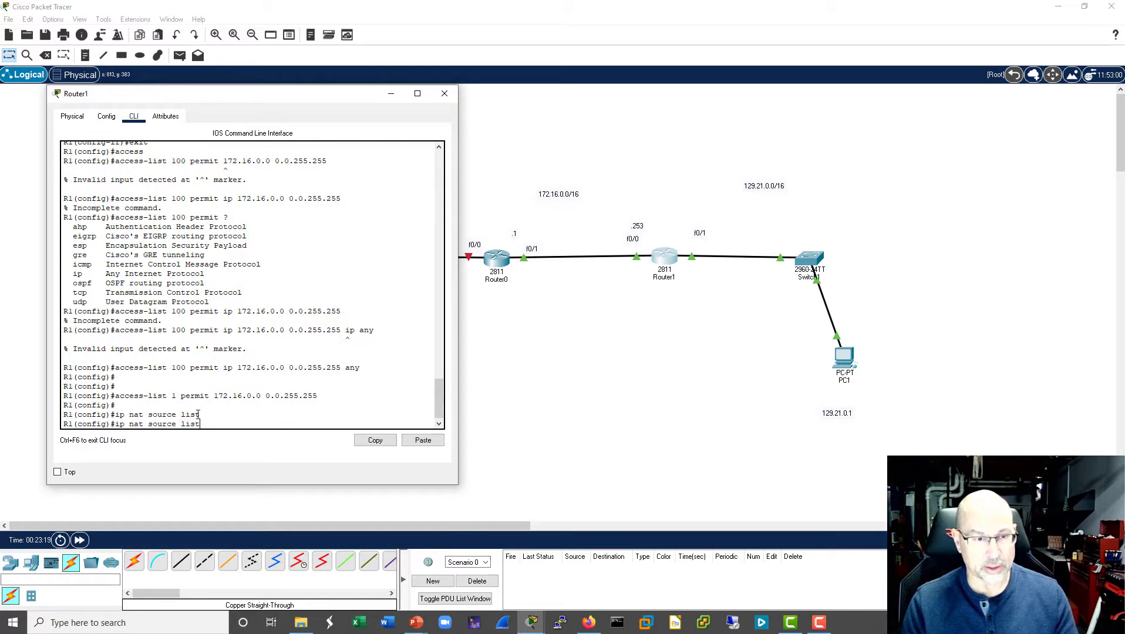
{"action": "key", "text": "BackSpace"}
{"action": "key", "text": "BackSpace"}
{"action": "key", "text": "BackSpace"}
{"action": "key", "text": "BackSpace"}
{"action": "key", "text": "BackSpace"}
{"action": "key", "text": "BackSpace"}
{"action": "key", "text": "BackSpace"}
{"action": "key", "text": "BackSpace"}
{"action": "key", "text": "BackSpace"}
{"action": "key", "text": "BackSpace"}
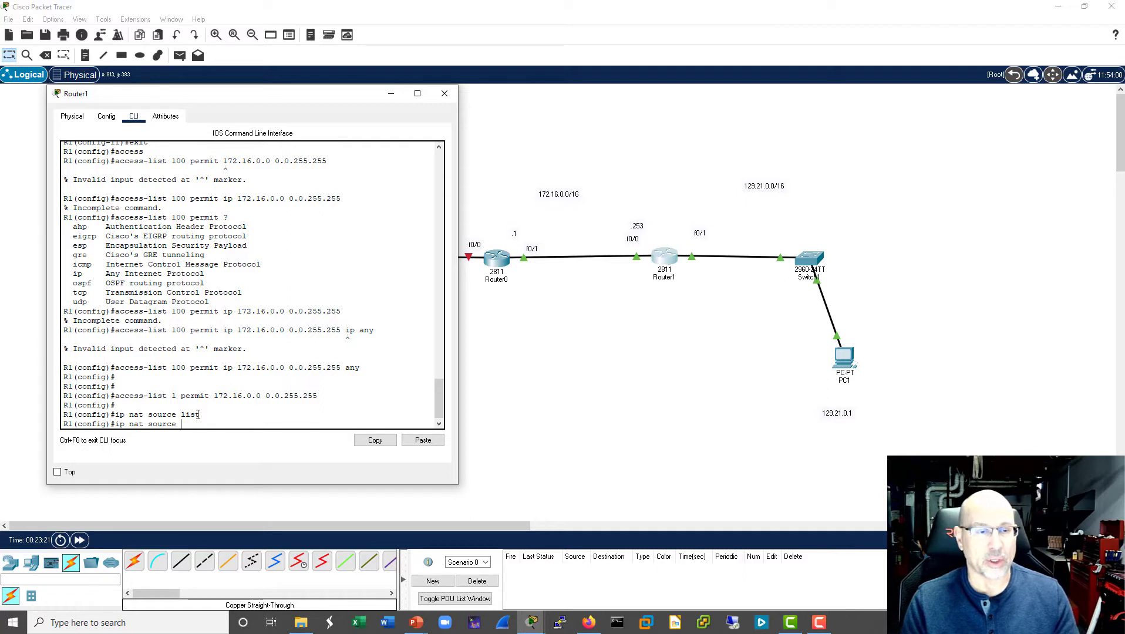
{"action": "key", "text": "BackSpace"}
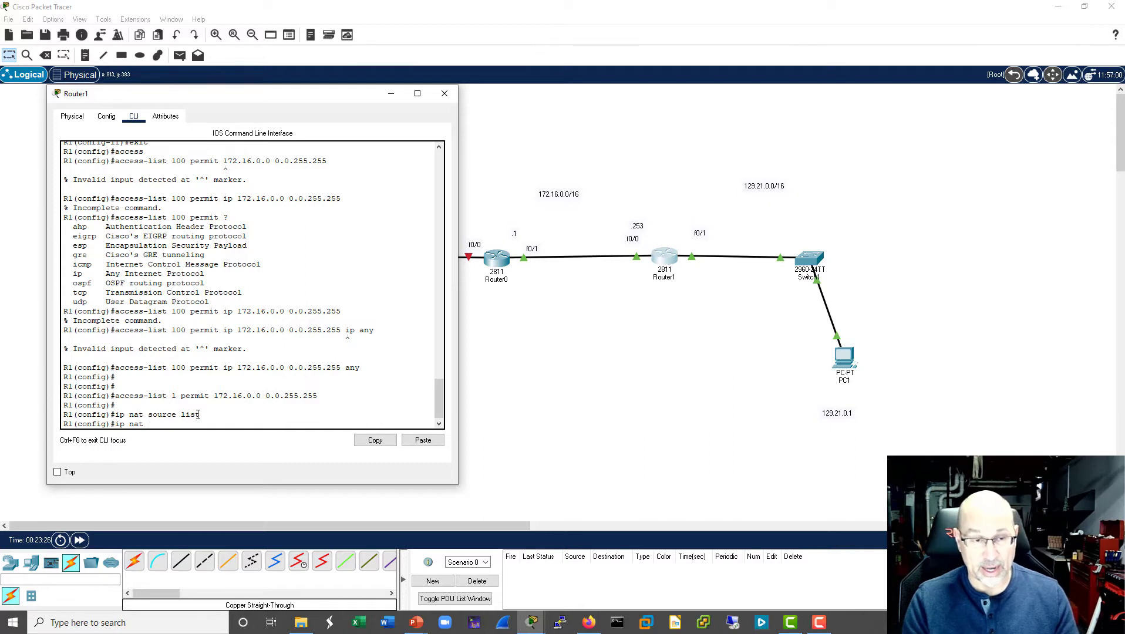
{"action": "type", "text": "in"}
{"action": "key", "text": "Tab"}
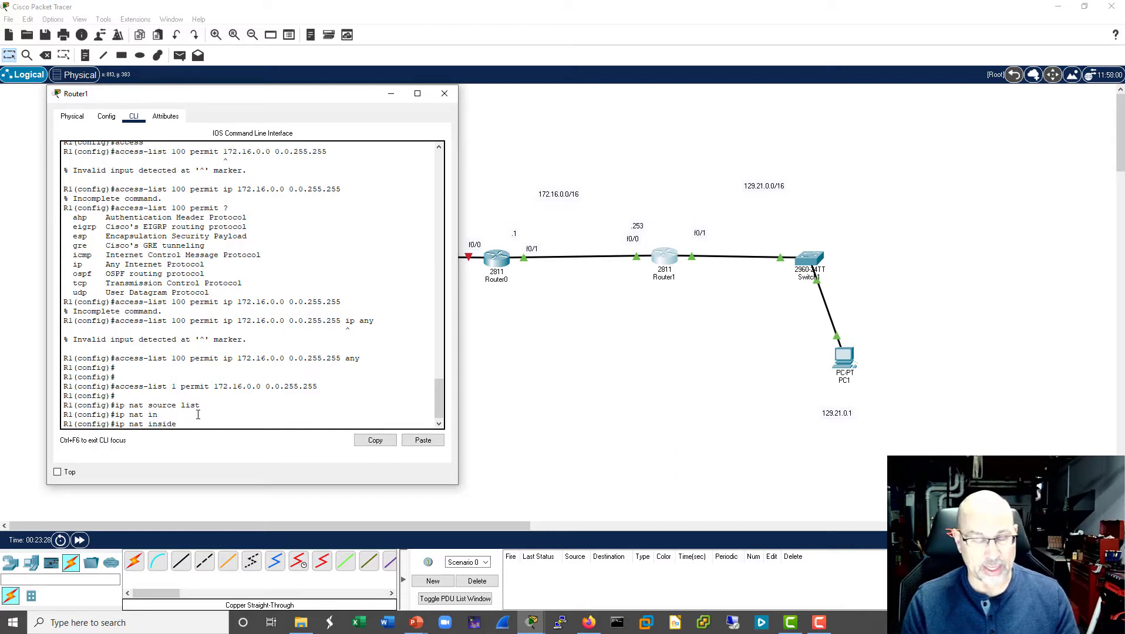
{"action": "type", "text": "?"}
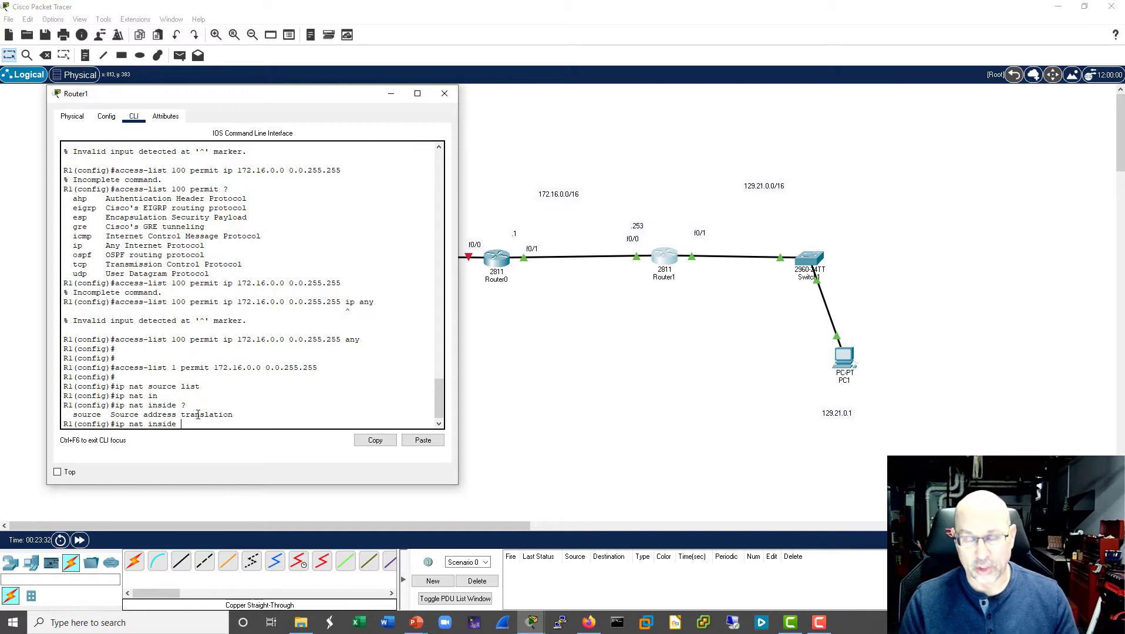
{"action": "type", "text": "source list"}
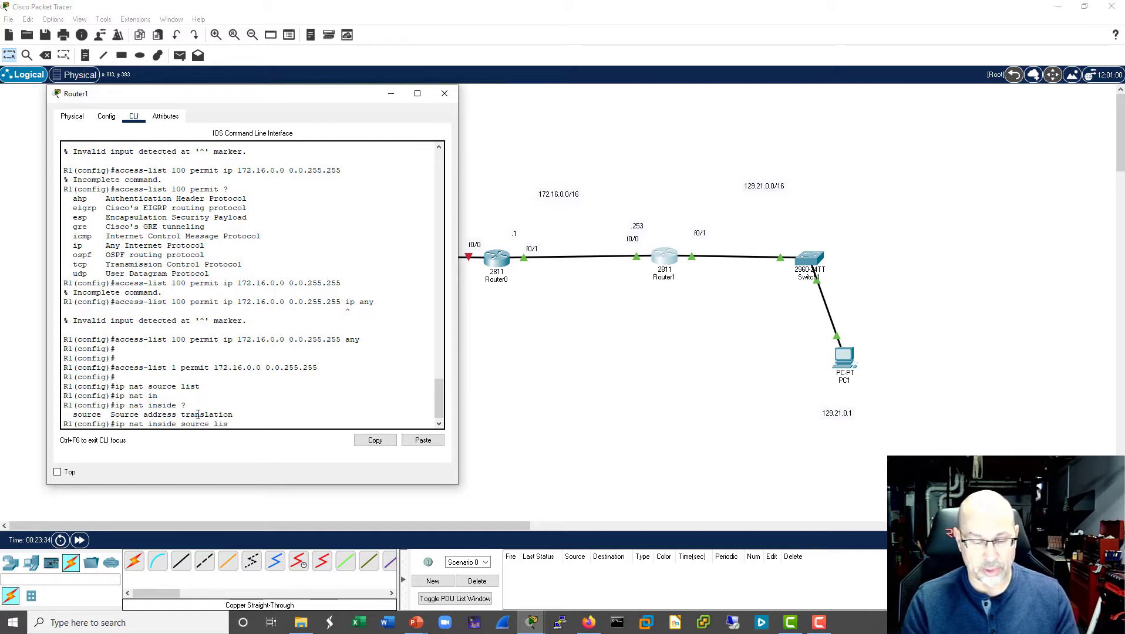
- List the options for ip nat inside source, and try the command without further arguments
{"action": "key", "text": "BackSpace"}
{"action": "key", "text": "BackSpace"}
{"action": "key", "text": "BackSpace"}
{"action": "key", "text": "BackSpace"}
{"action": "type", "text": "?"}
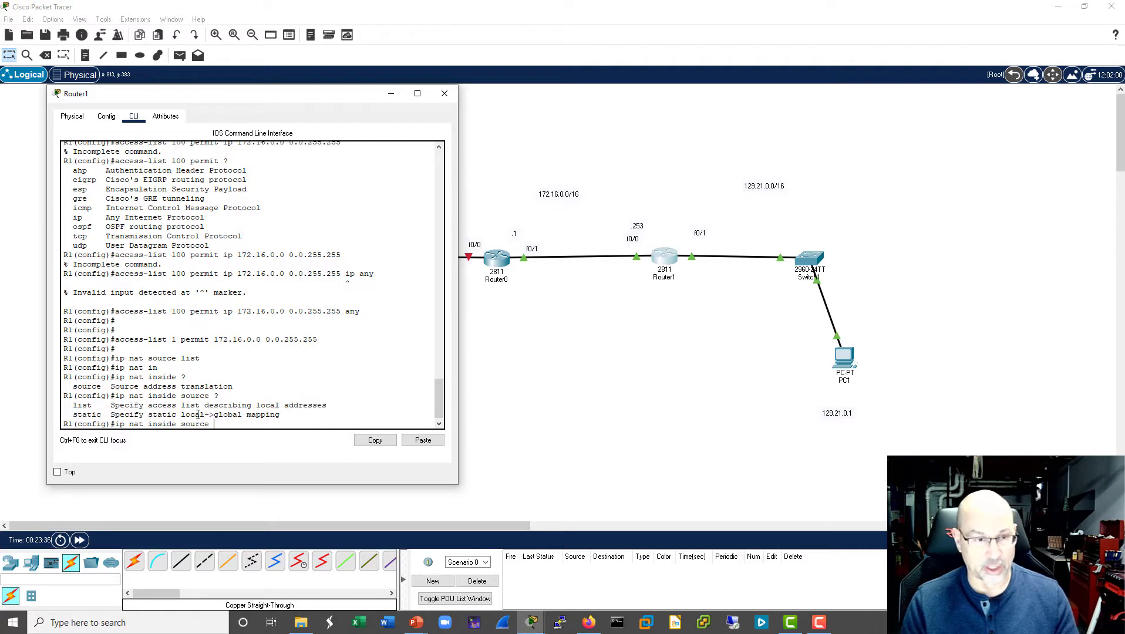
{"action": "key", "text": "Return"}
{"action": "key", "text": "Return"}
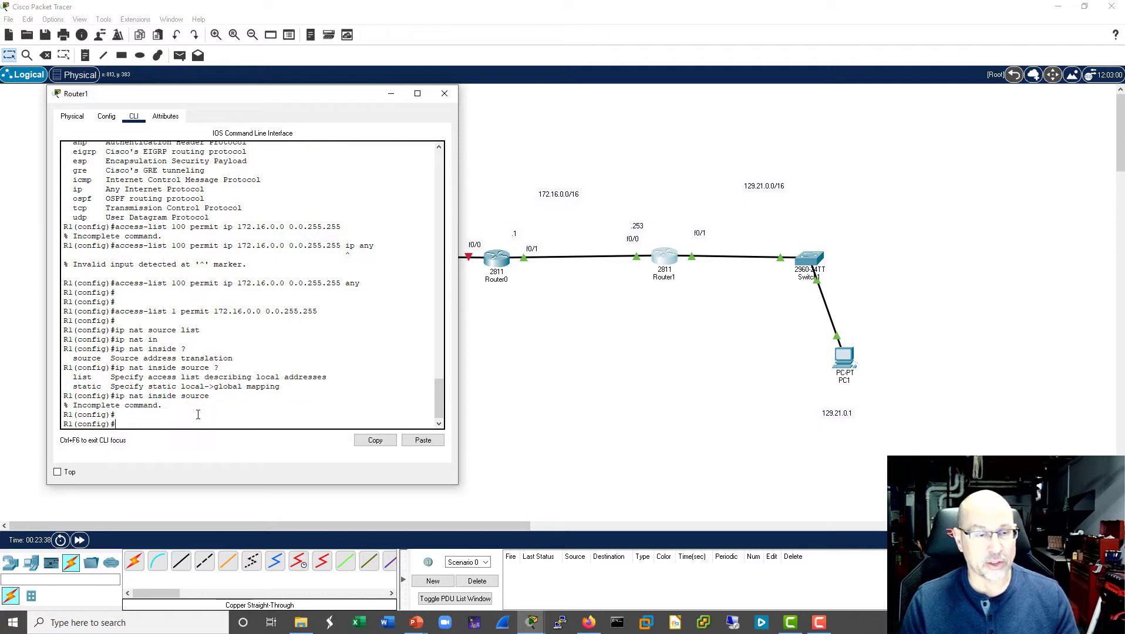
- Recall the ip nat inside source command, extend it with list 100, and look up the available options
{"action": "key", "text": "Up"}
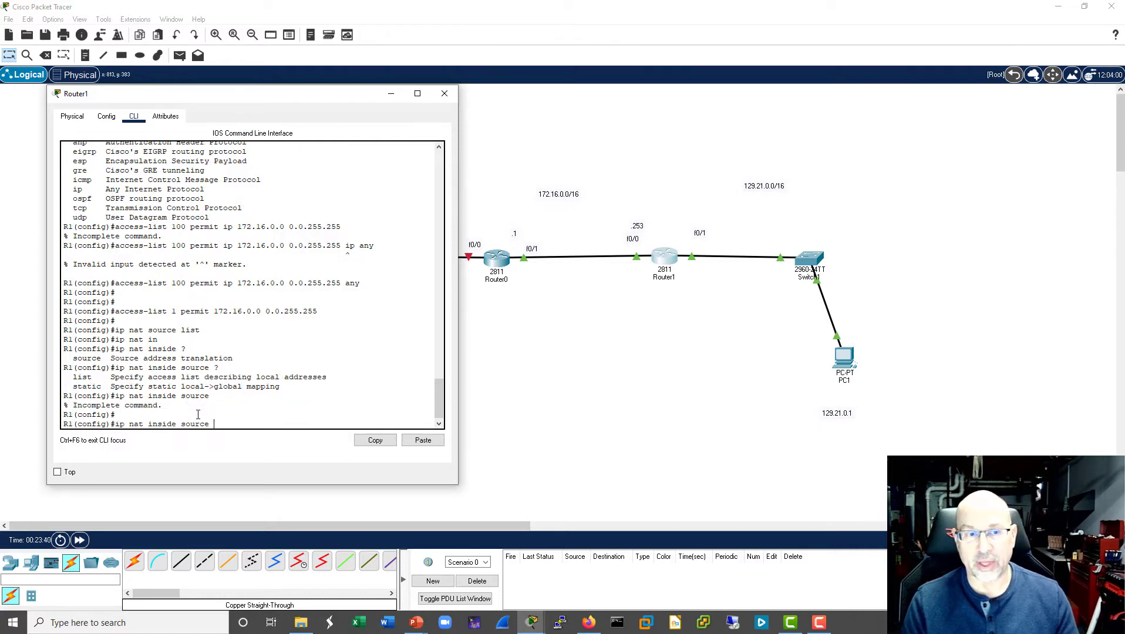
{"action": "key", "text": "BackSpace"}
{"action": "key", "text": "BackSpace"}
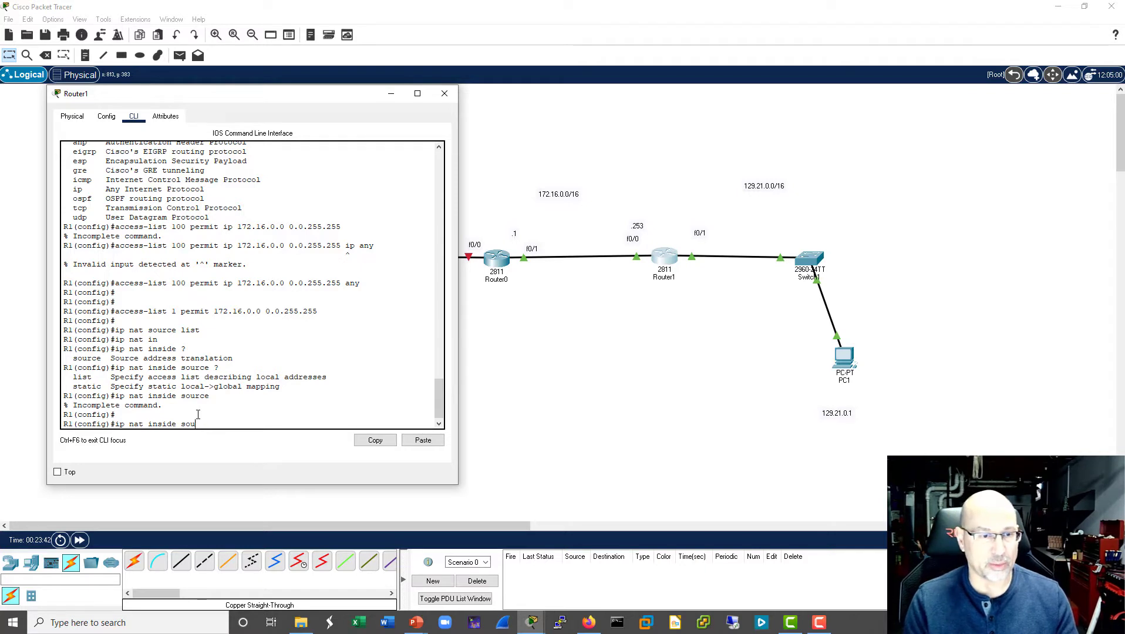
{"action": "key", "text": "Tab"}
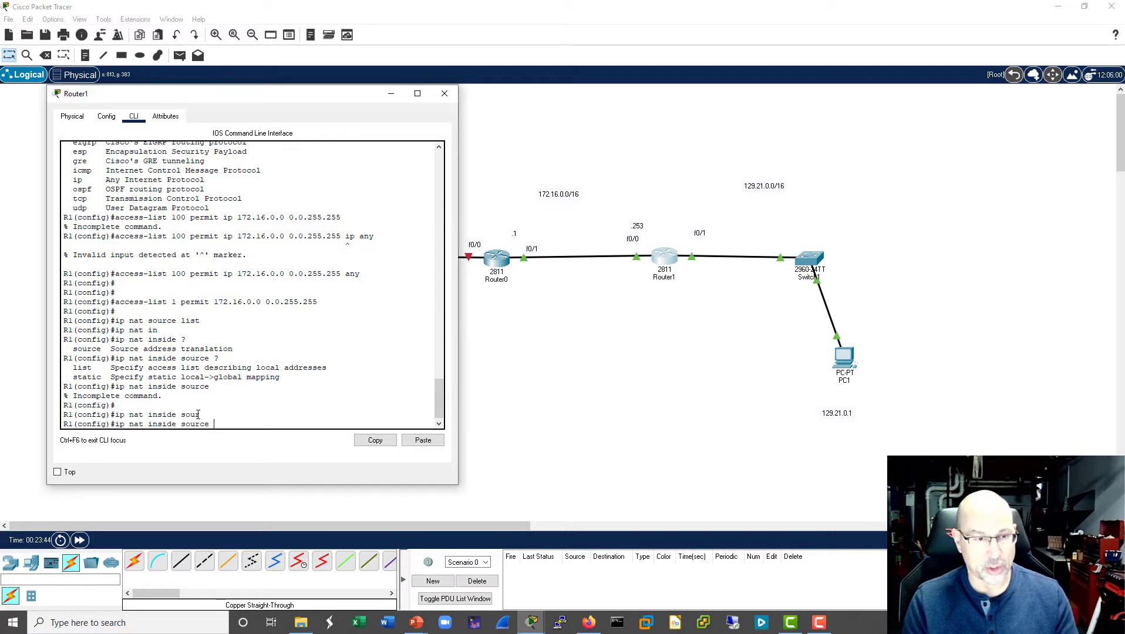
{"action": "type", "text": "list ?"}
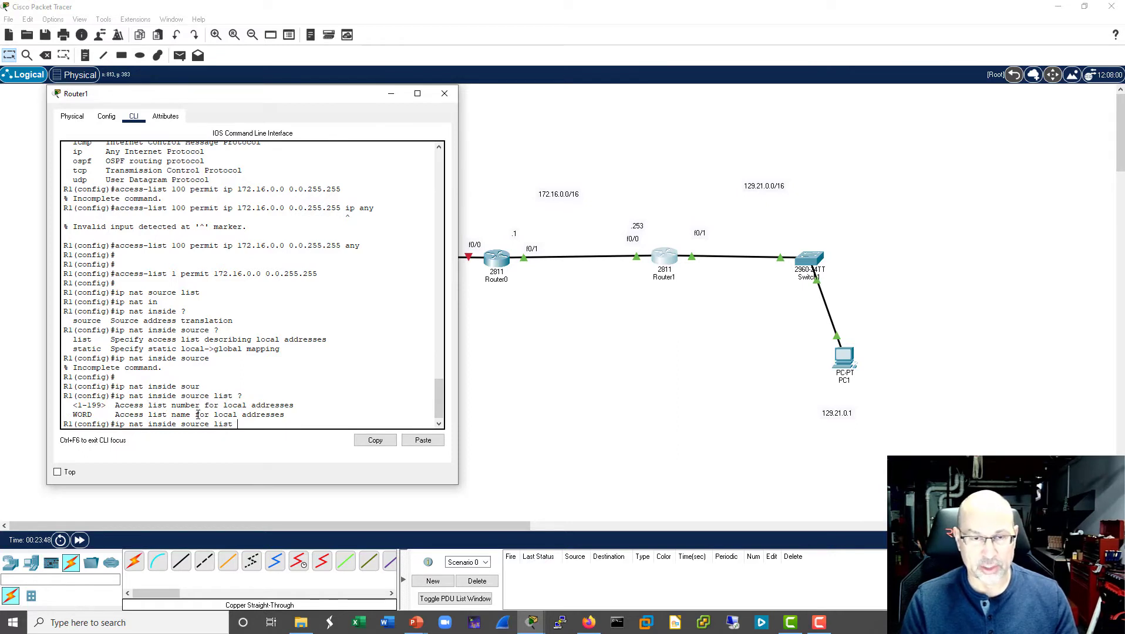
{"action": "type", "text": "1"}
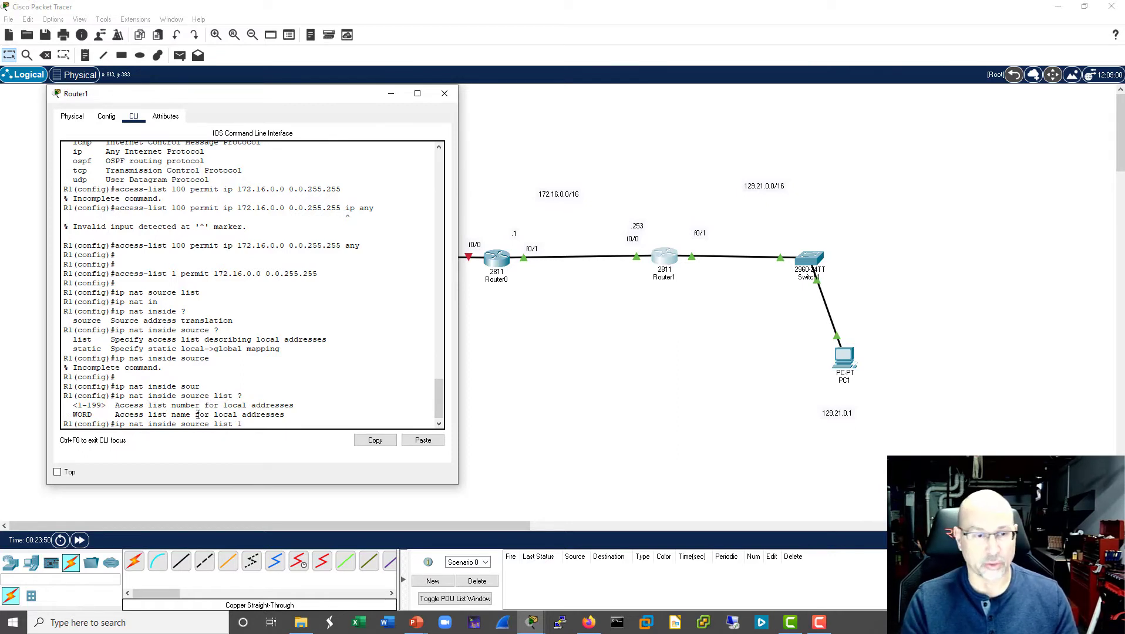
{"action": "type", "text": "00"}
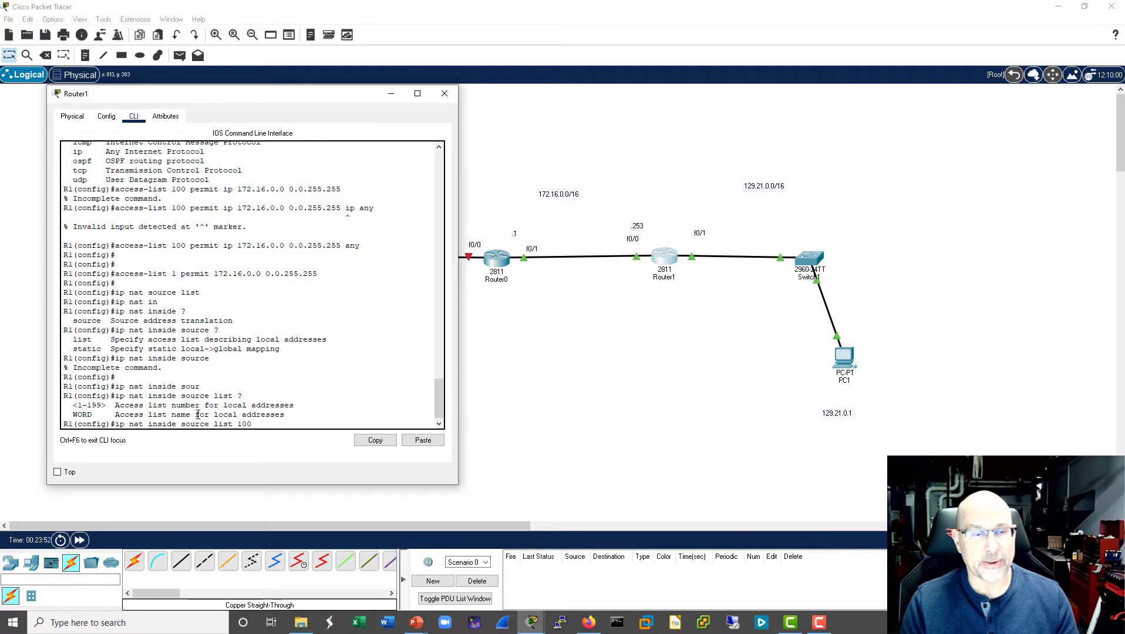
{"action": "type", "text": " ?"}
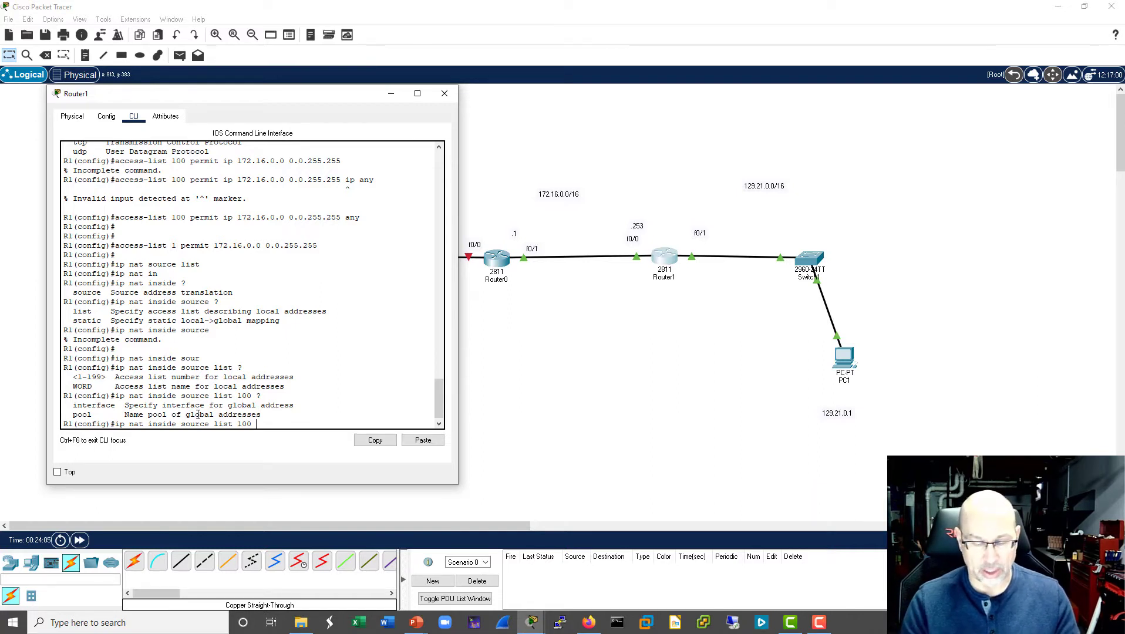
- Complete and run the NAT rule ip nat inside source list 100 interface f0/1 overload on R1
{"action": "key", "text": "Tab"}
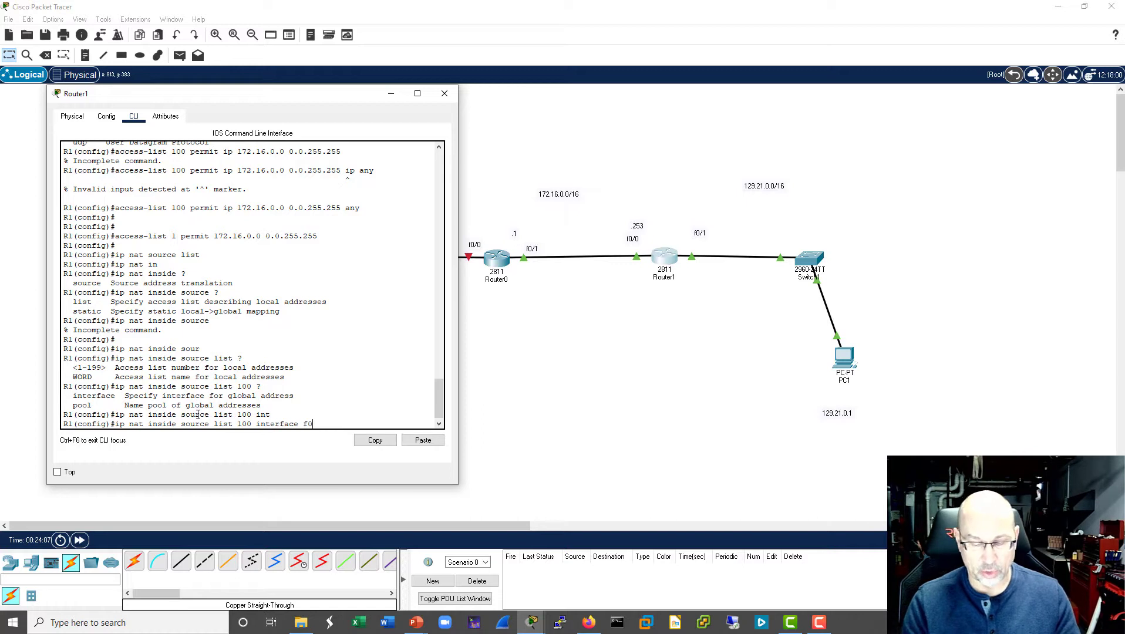
{"action": "type", "text": "f0/1 "}
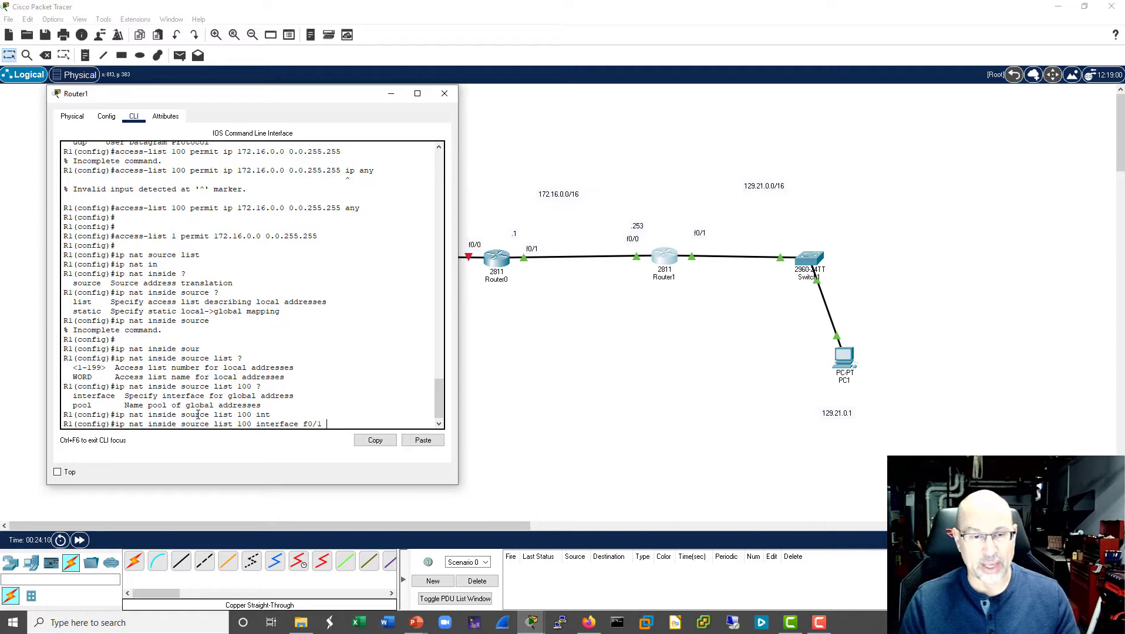
{"action": "type", "text": "?"}
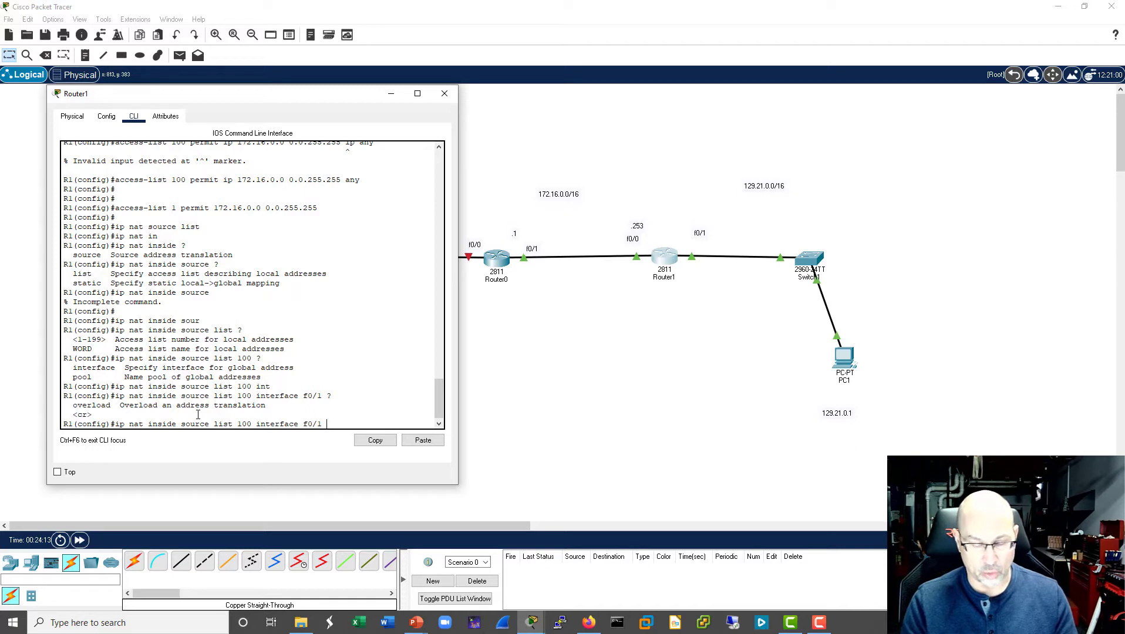
{"action": "type", "text": "over"}
{"action": "key", "text": "Tab"}
{"action": "key", "text": "Return"}
{"action": "key", "text": "Return"}
{"action": "key", "text": "Return"}
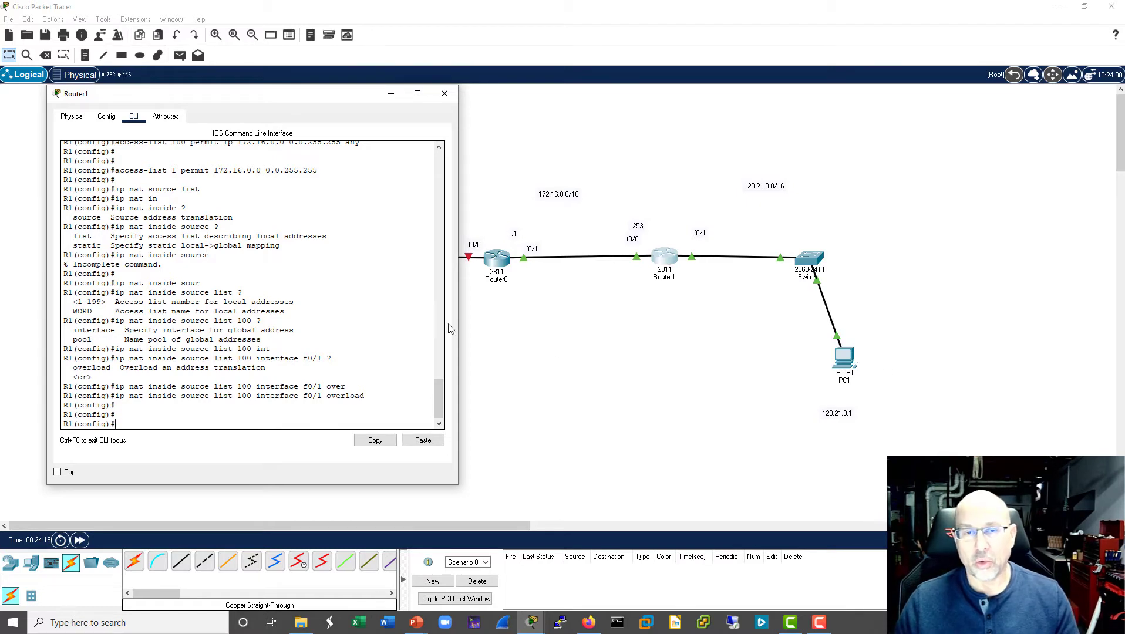
- Close Router1's window and open Router0's command line, highlighting its DHCP-assigned address before returning to the prompt
{"action": "left_click", "coordinate": [450, 95]}
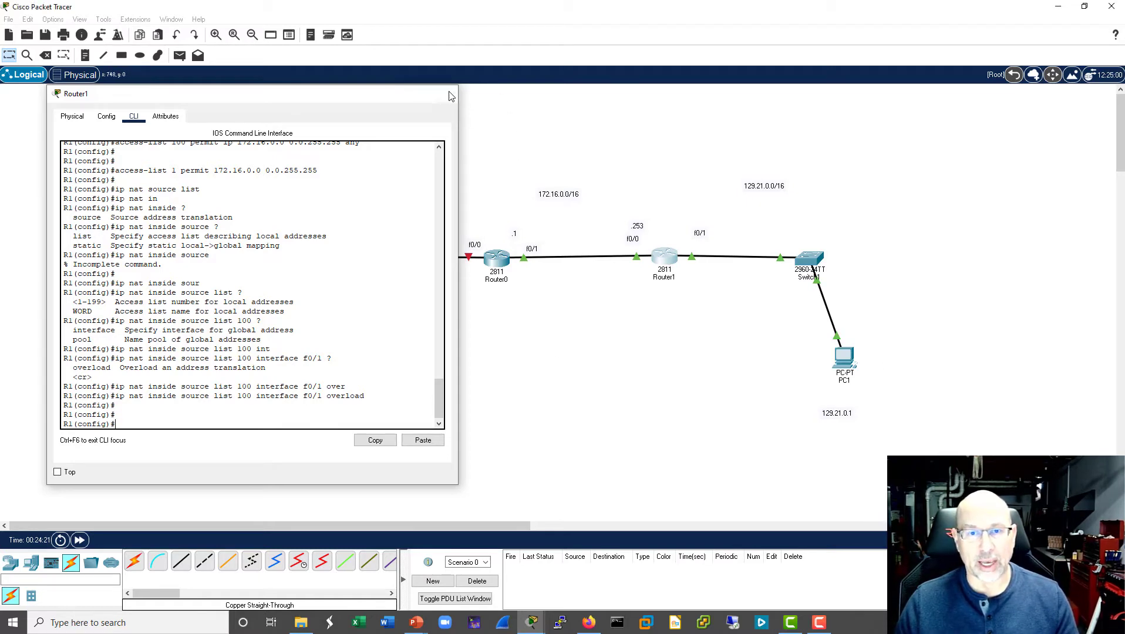
{"action": "left_click", "coordinate": [498, 261]}
{"action": "left_click_drag", "start_coordinate": [50, 403], "coordinate": [92, 402]}
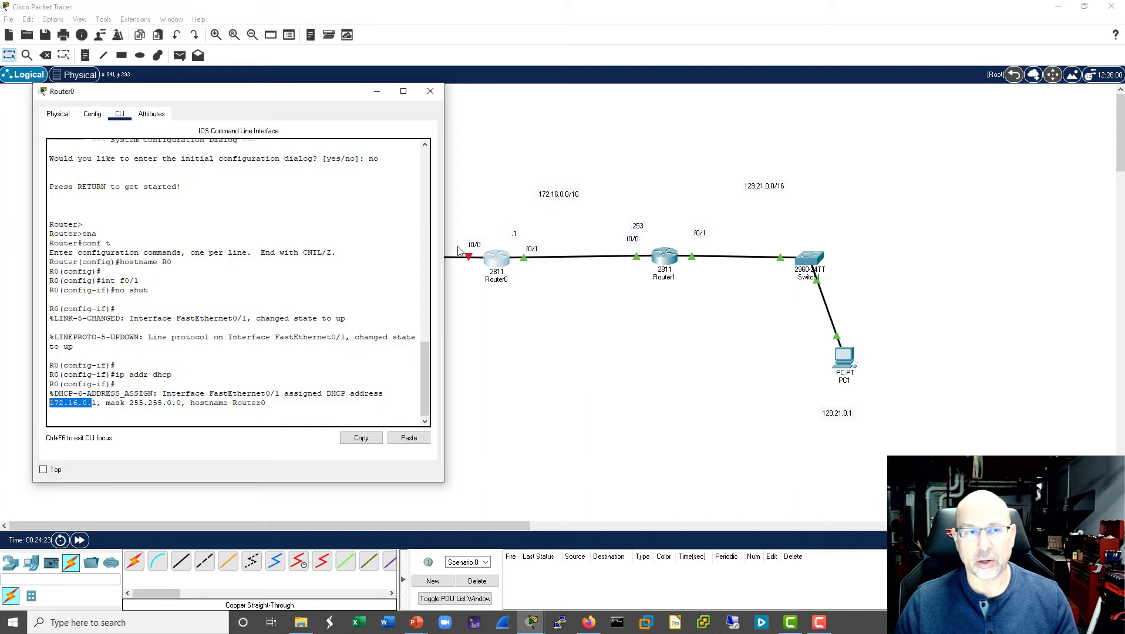
{"action": "left_click", "coordinate": [254, 411]}
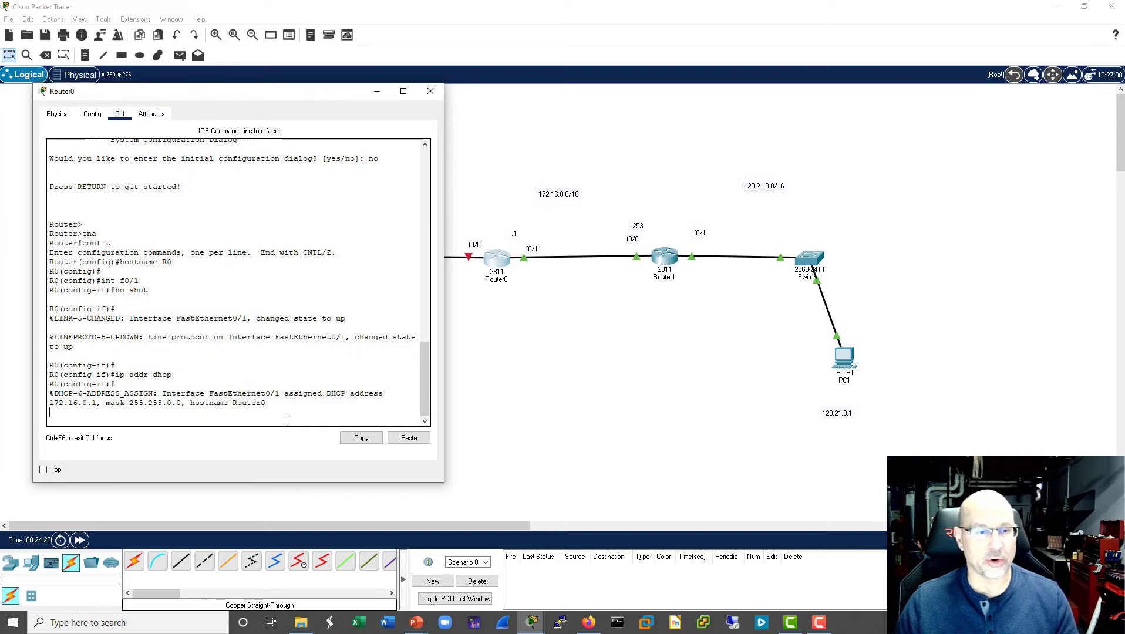
{"action": "key", "text": "Return"}
{"action": "key", "text": "Return"}
{"action": "key", "text": "Return"}
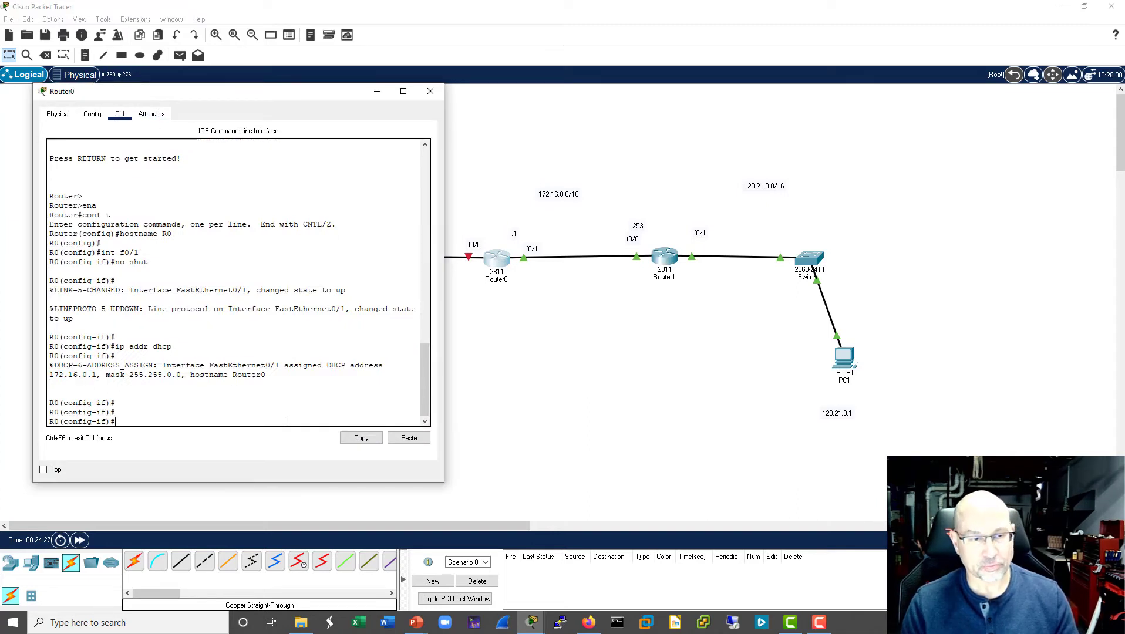
- Leave configuration mode on R0 and display its routing table with sh ip route, highlighting the default route
{"action": "type", "text": "ping"}
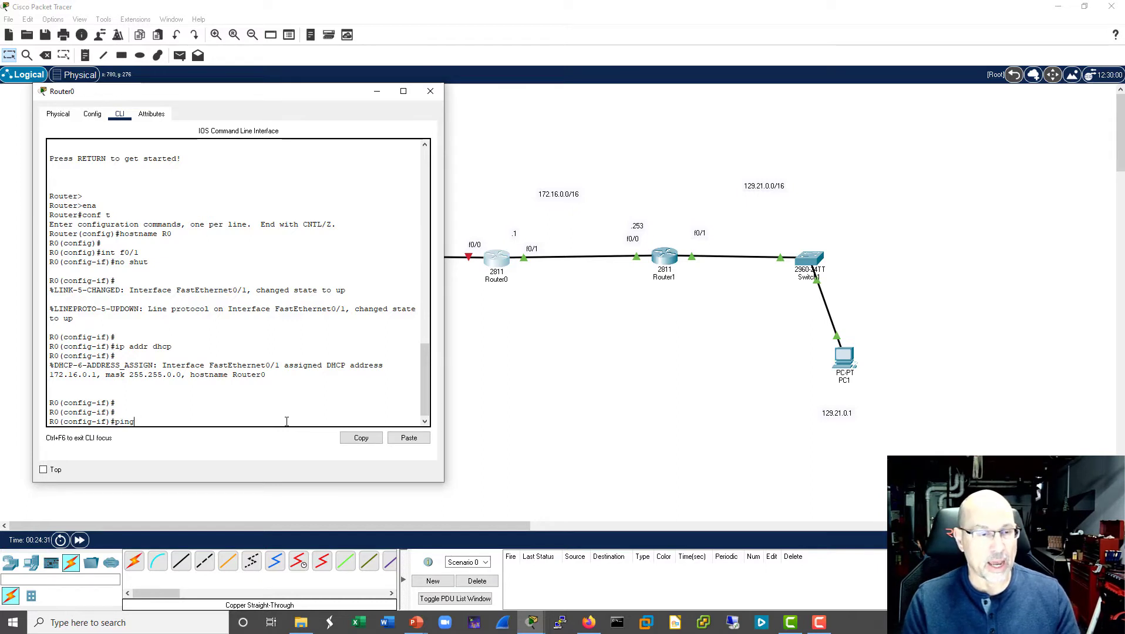
{"action": "key", "text": "ctrl+z"}
{"action": "key", "text": "Return"}
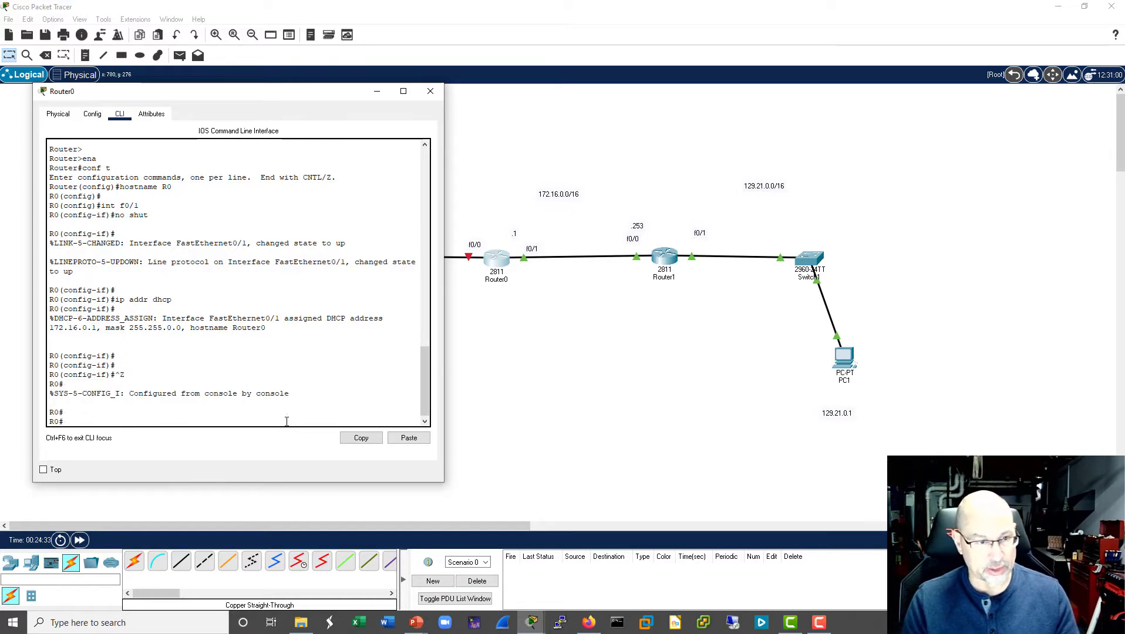
{"action": "type", "text": "sh ip route"}
{"action": "key", "text": "Return"}
{"action": "key", "text": "Return"}
{"action": "key", "text": "Return"}
{"action": "key", "text": "Return"}
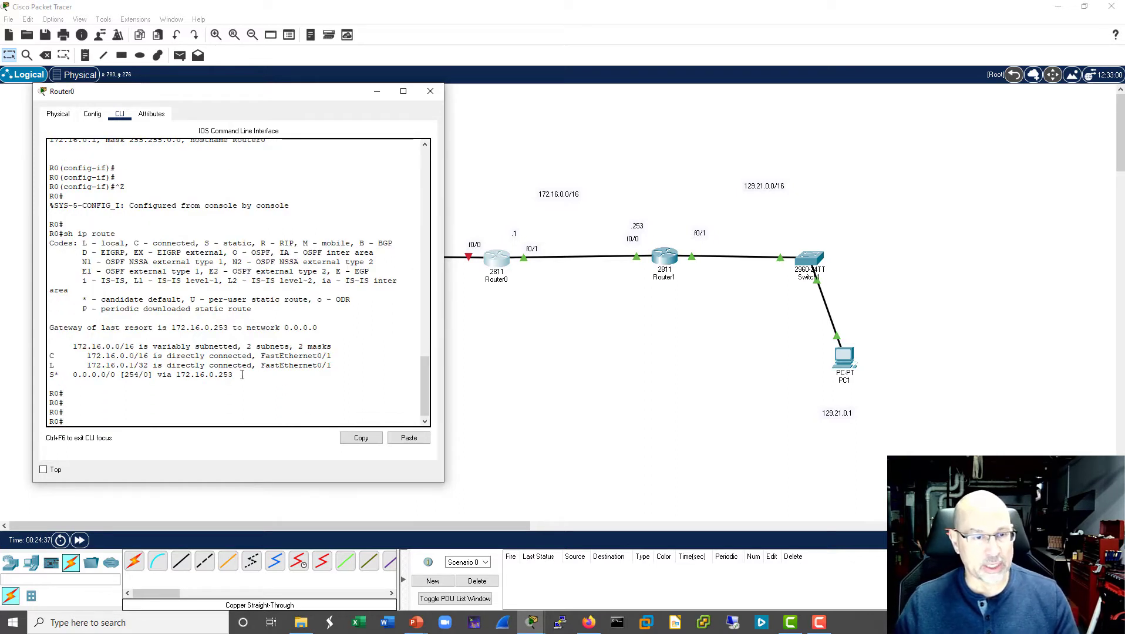
{"action": "left_click_drag", "start_coordinate": [241, 374], "coordinate": [74, 374]}
{"action": "left_click", "coordinate": [292, 376]}
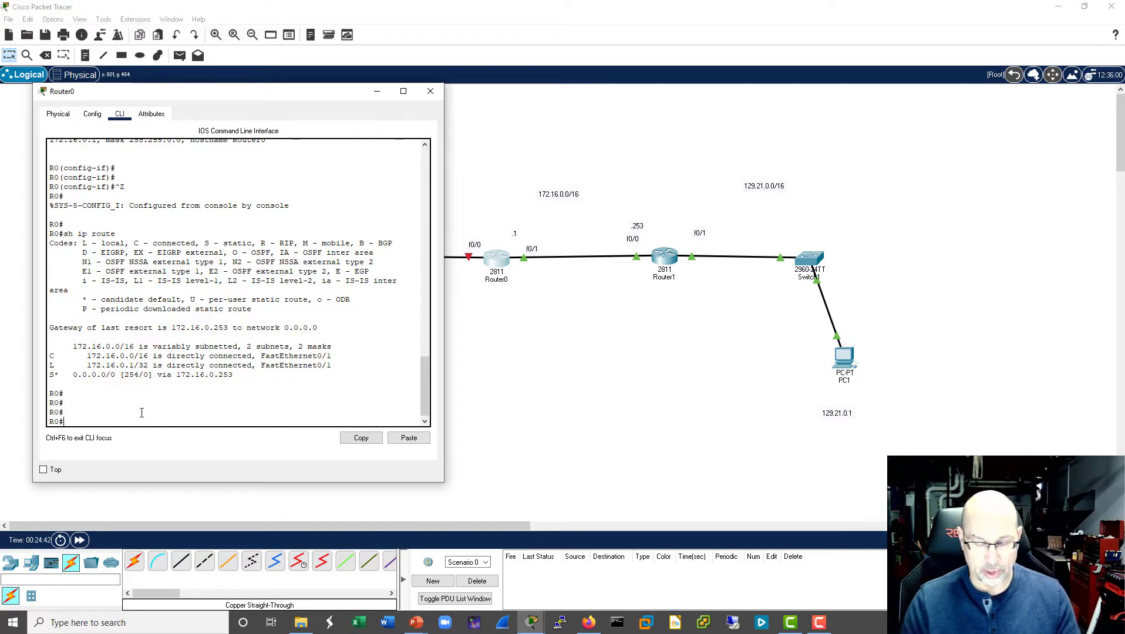
- Ping PC1 at 129.21.0.1 from R0, highlight the success rate, and repeat the ping
{"action": "type", "text": "ping 129.2"}
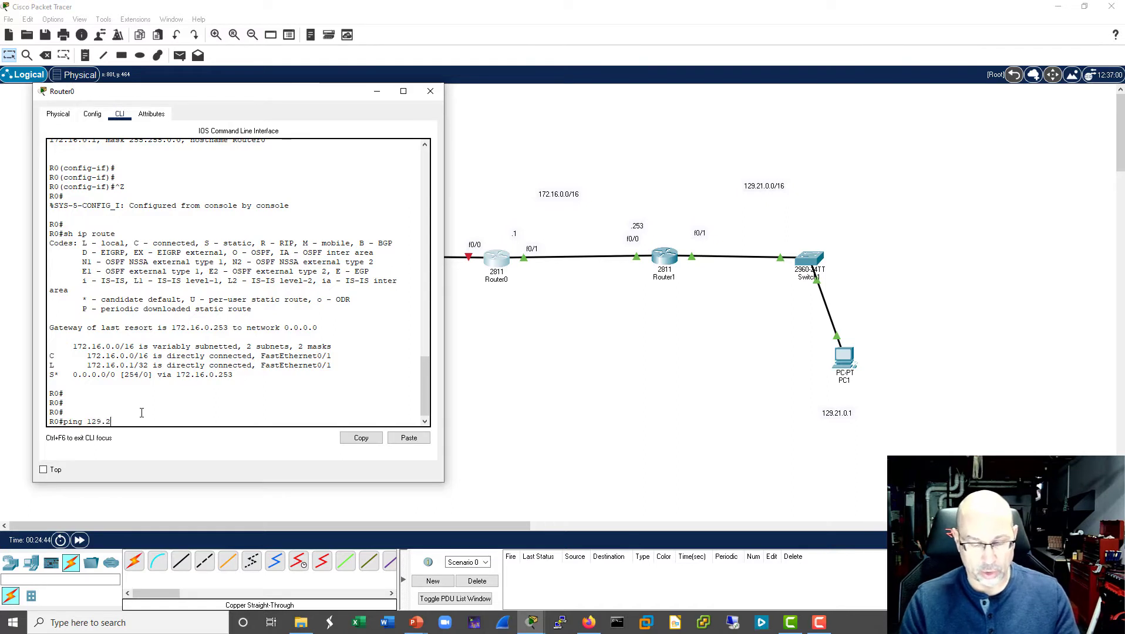
{"action": "type", "text": "1.0.1"}
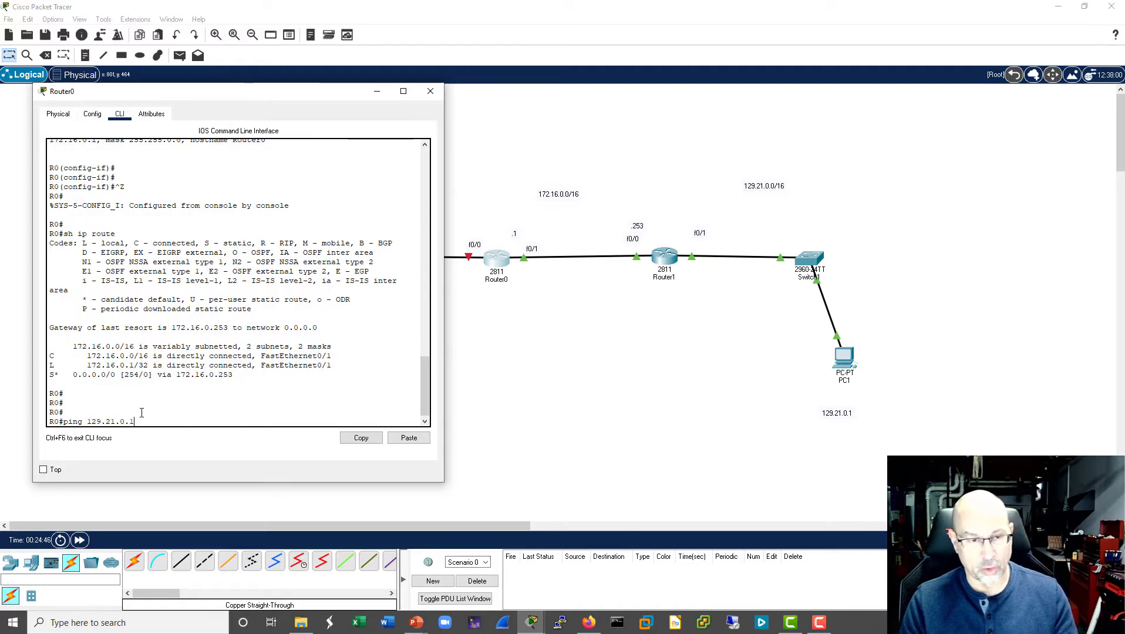
{"action": "key", "text": "Return"}
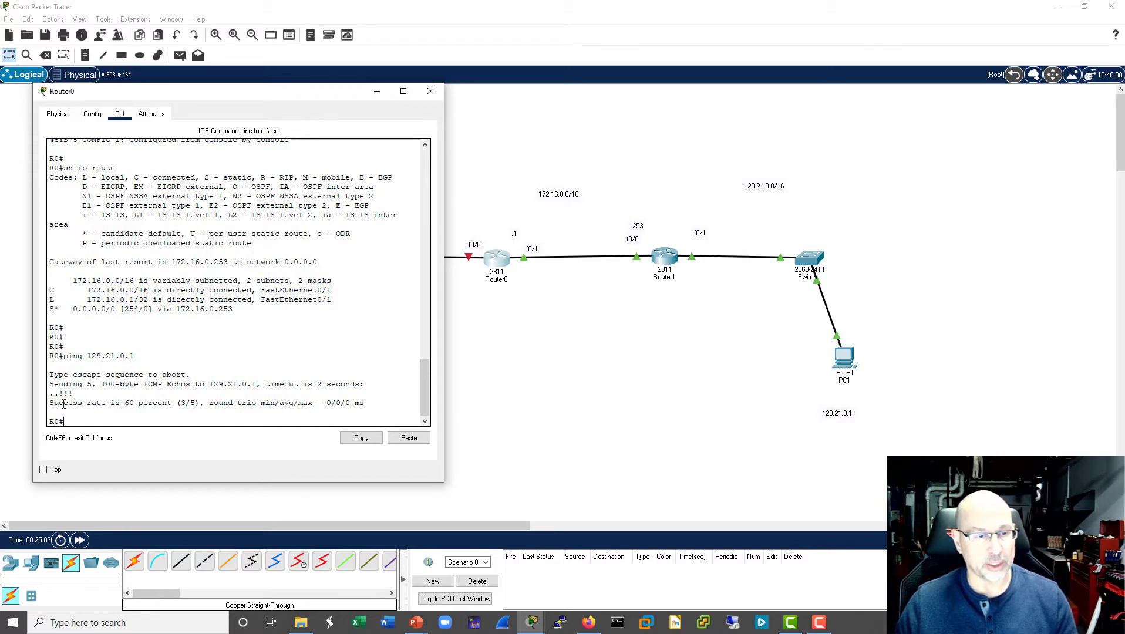
{"action": "left_click_drag", "start_coordinate": [64, 403], "coordinate": [360, 395]}
{"action": "left_click", "coordinate": [110, 419]}
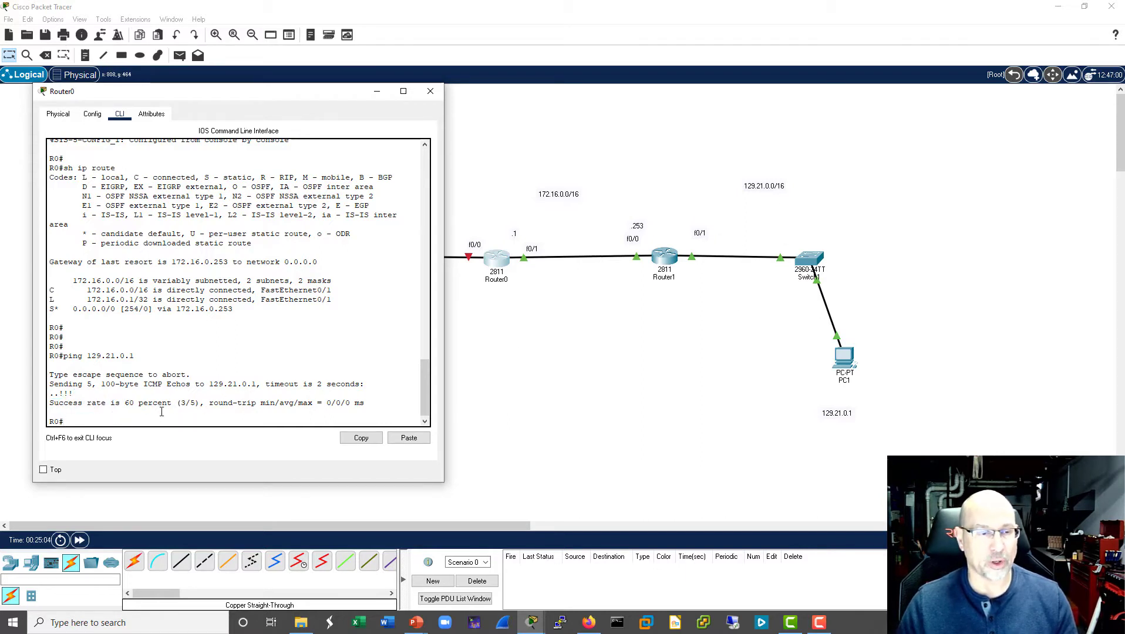
{"action": "key", "text": "Up"}
{"action": "key", "text": "Return"}
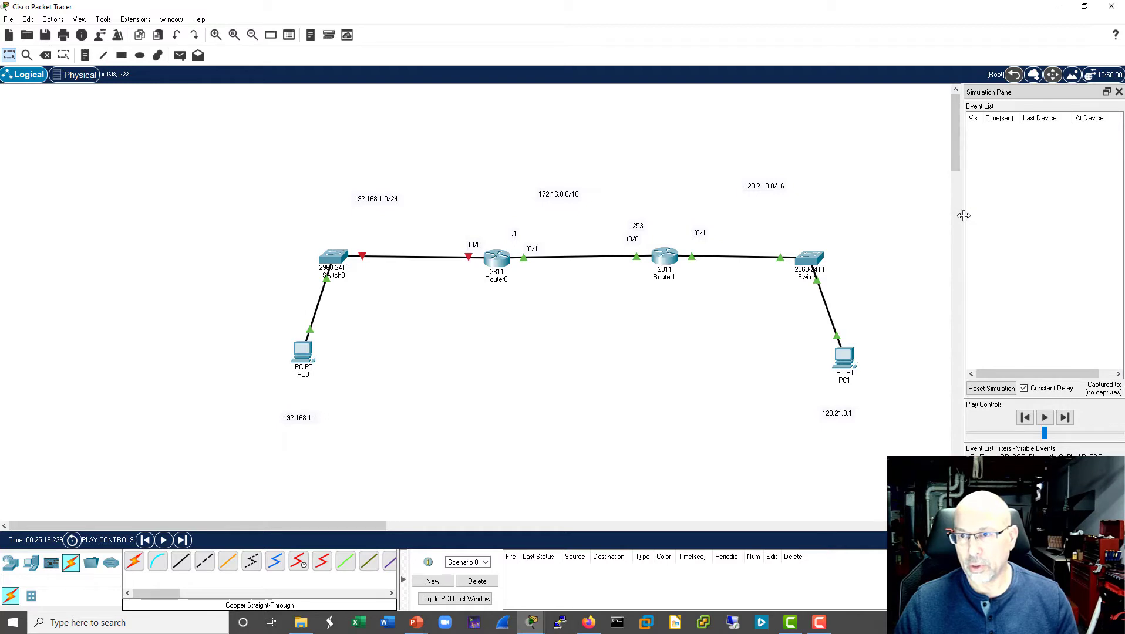
- Widen the simulation panel and rerun ping 129.21.0.1 from Router0 in simulation mode
{"action": "left_click_drag", "start_coordinate": [961, 216], "coordinate": [762, 210]}
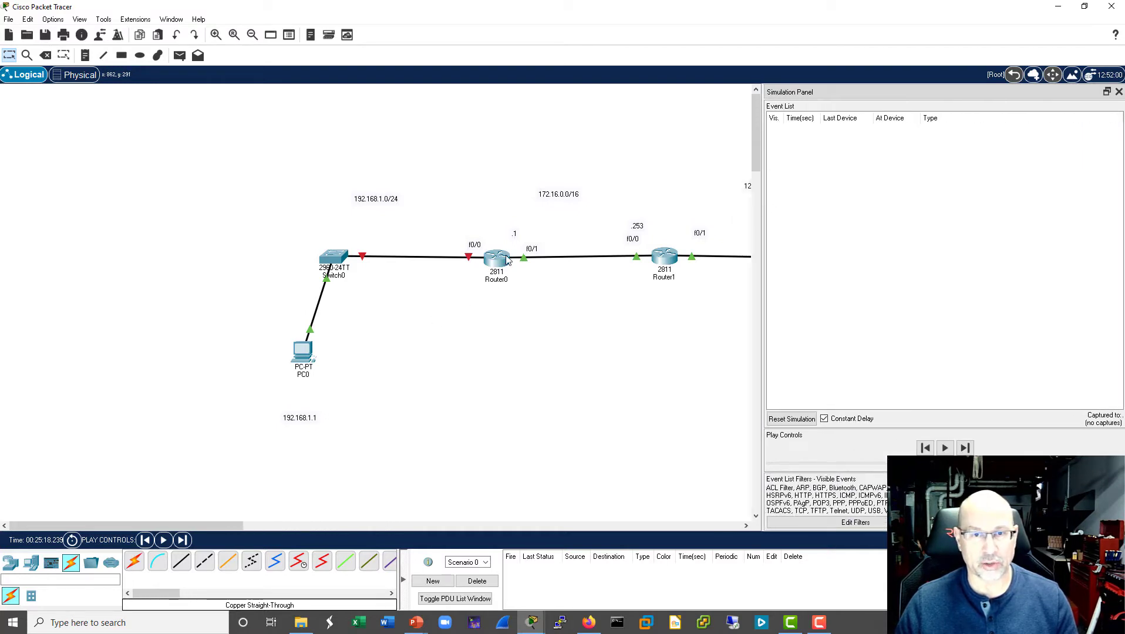
{"action": "left_click", "coordinate": [488, 260]}
{"action": "key", "text": "Up"}
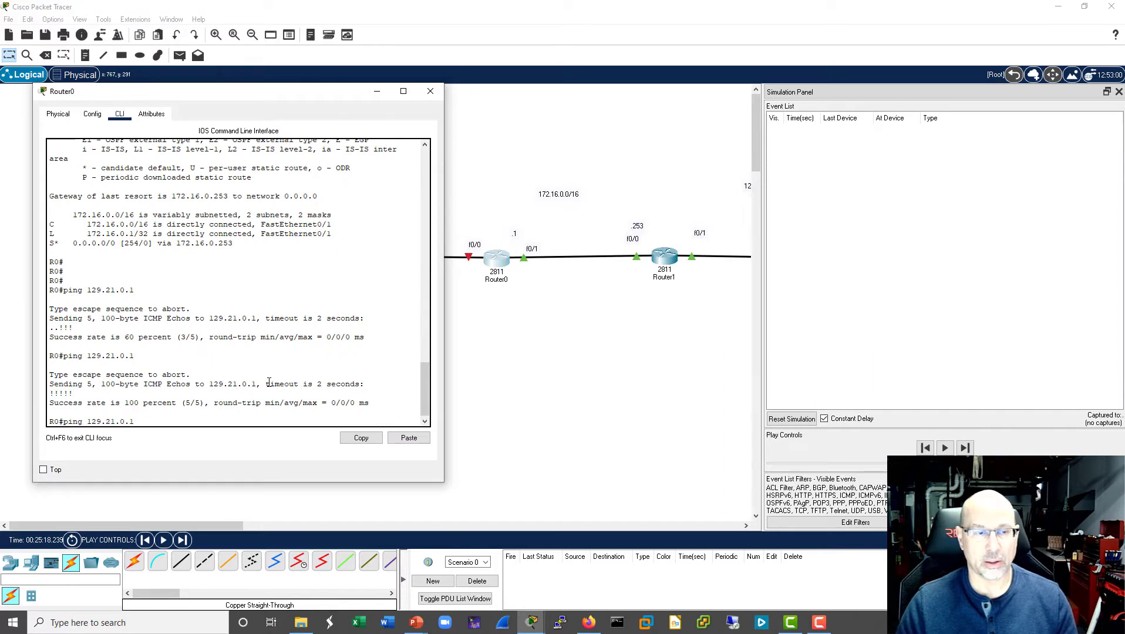
{"action": "key", "text": "Return"}
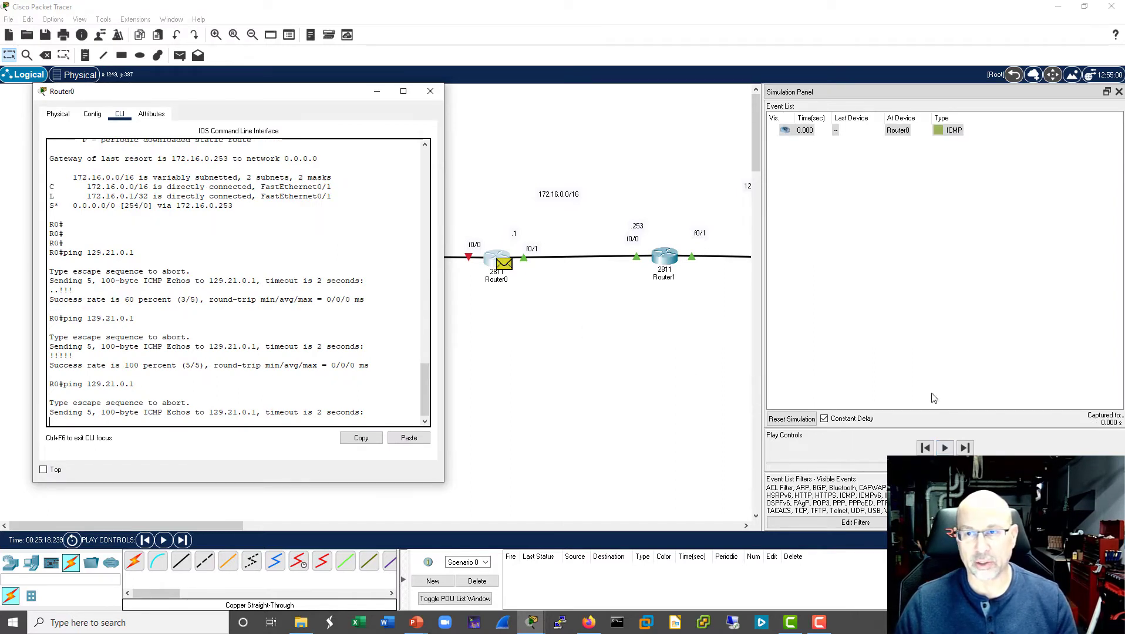
- Advance the simulation to Router1 and compare the ICMP packet's inbound and outbound layers there
{"action": "left_click", "coordinate": [966, 448]}
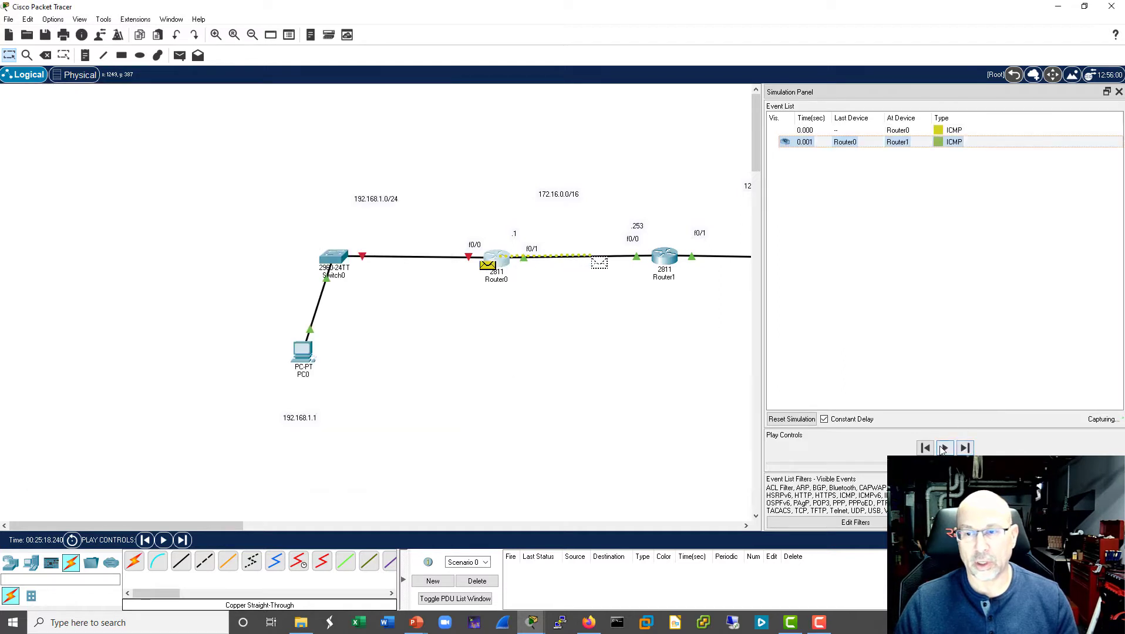
{"action": "left_click", "coordinate": [898, 142]}
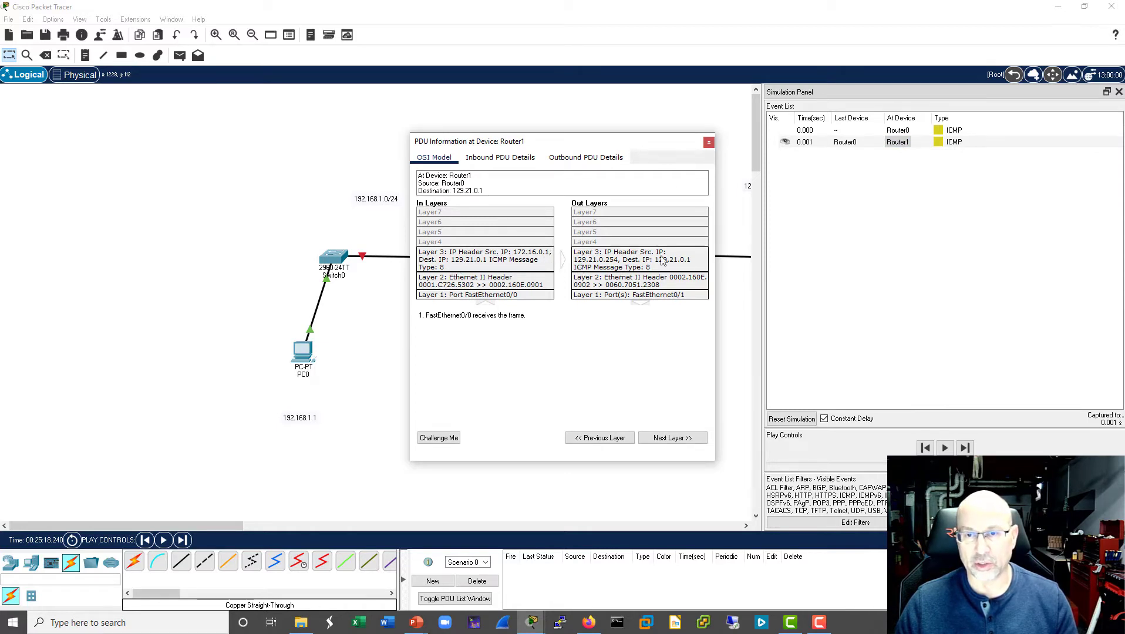
{"action": "left_click", "coordinate": [709, 143]}
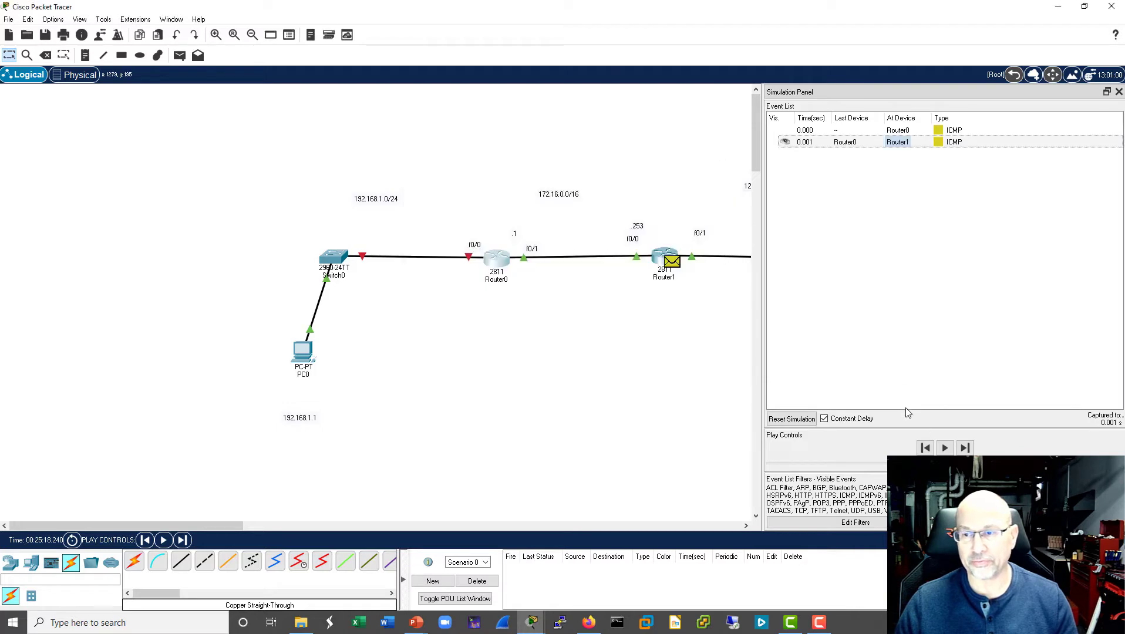
- Play the simulation, undock the simulation panel, and inspect Switch1's inbound PDU details, highlighting the source and destination IP addresses
{"action": "left_click", "coordinate": [944, 449]}
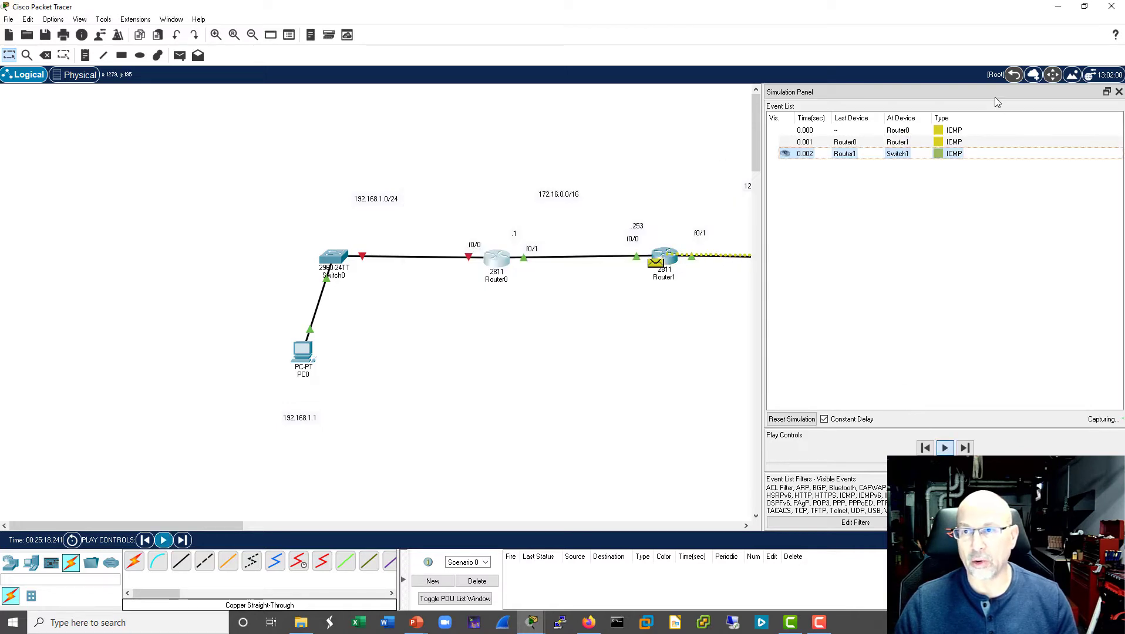
{"action": "left_click_drag", "start_coordinate": [983, 94], "coordinate": [306, 127]}
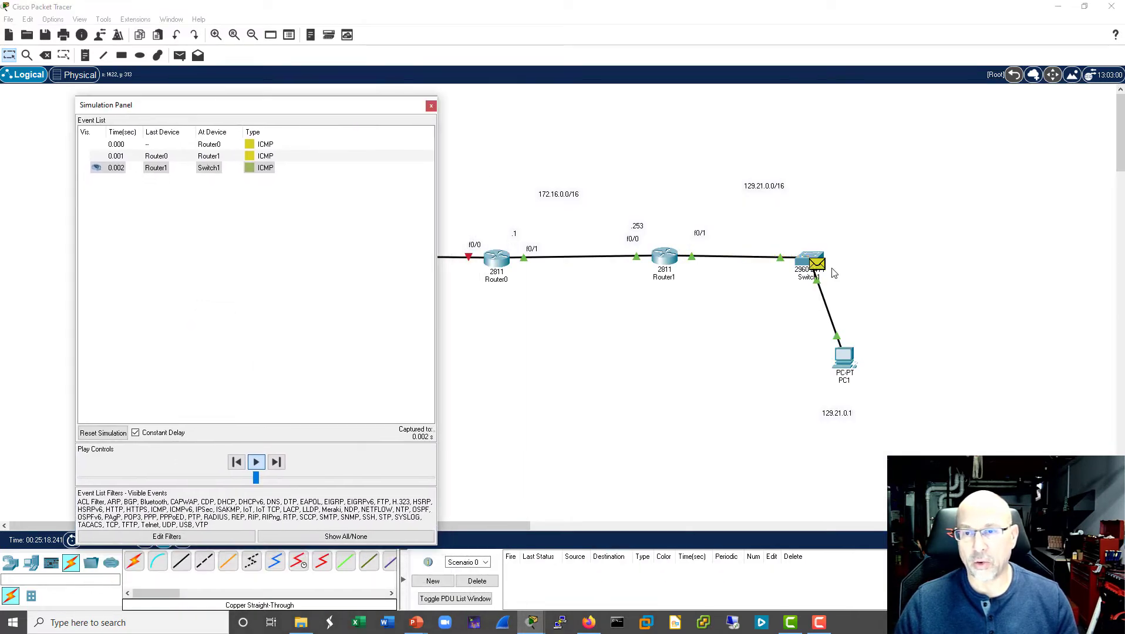
{"action": "left_click", "coordinate": [174, 170]}
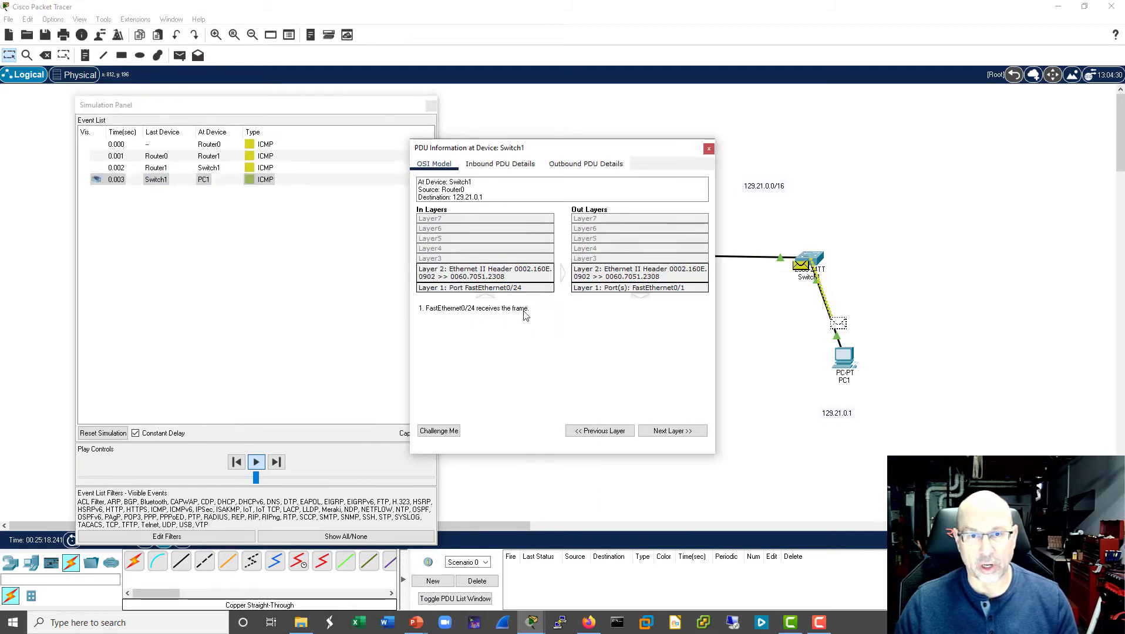
{"action": "left_click", "coordinate": [490, 166]}
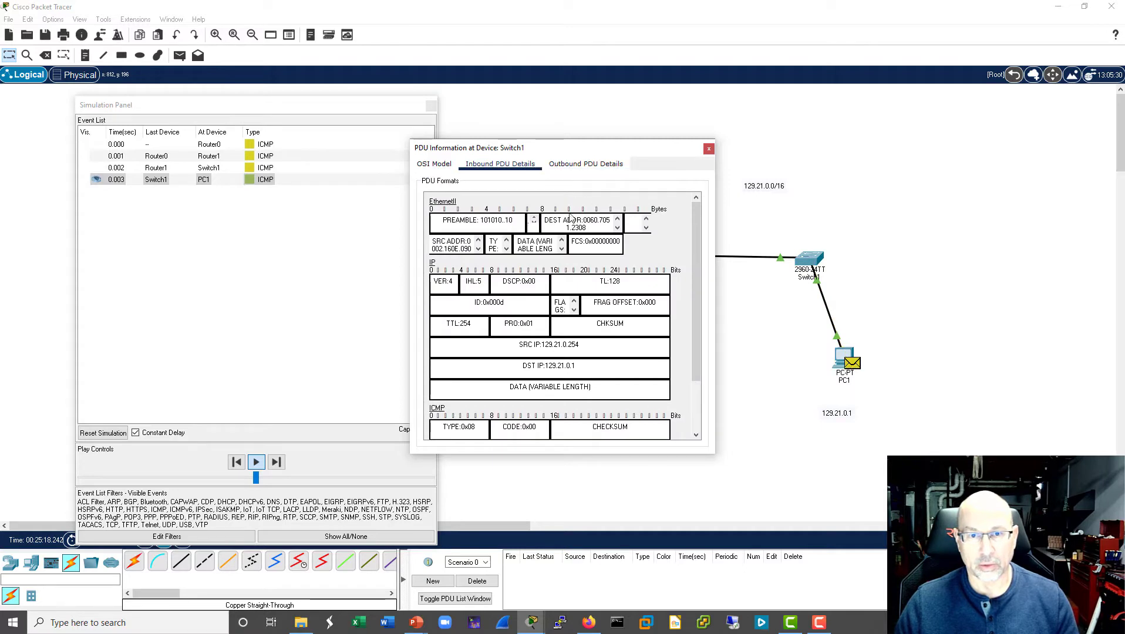
{"action": "left_click_drag", "start_coordinate": [584, 348], "coordinate": [512, 345]}
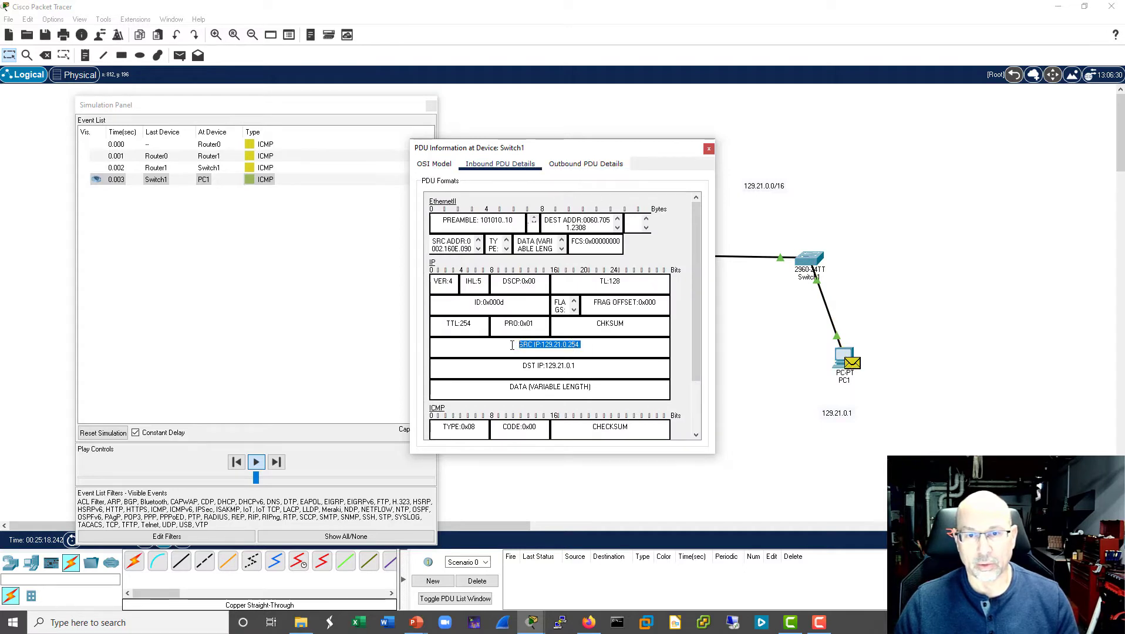
{"action": "left_click_drag", "start_coordinate": [587, 365], "coordinate": [518, 366]}
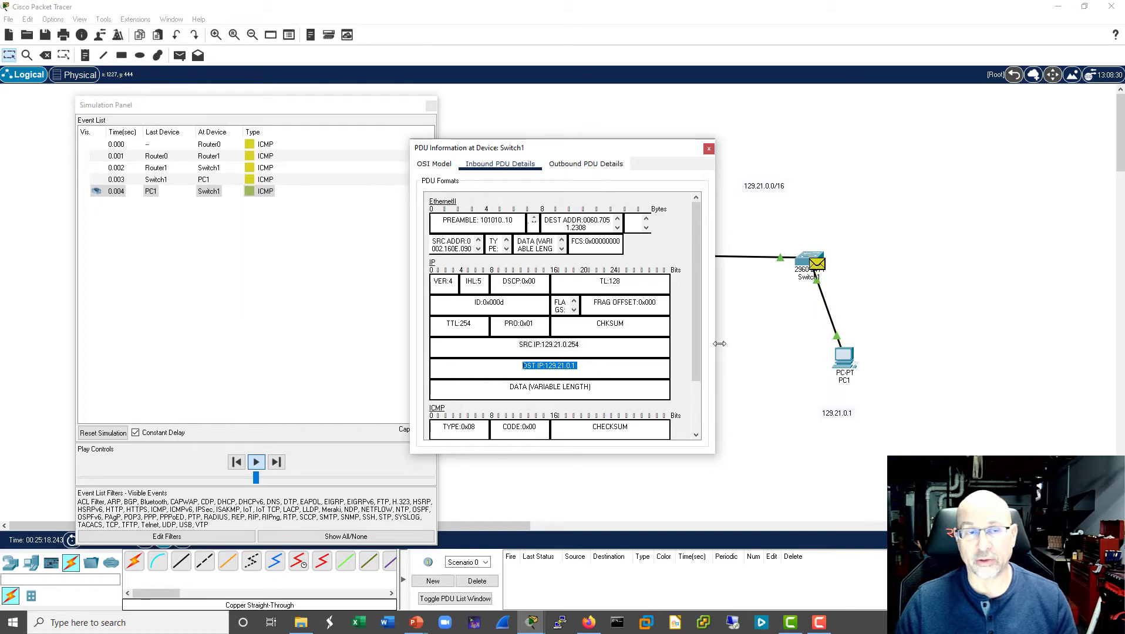
- Close the PDU information and the simulation panel, and return to Realtime mode
{"action": "left_click", "coordinate": [710, 148]}
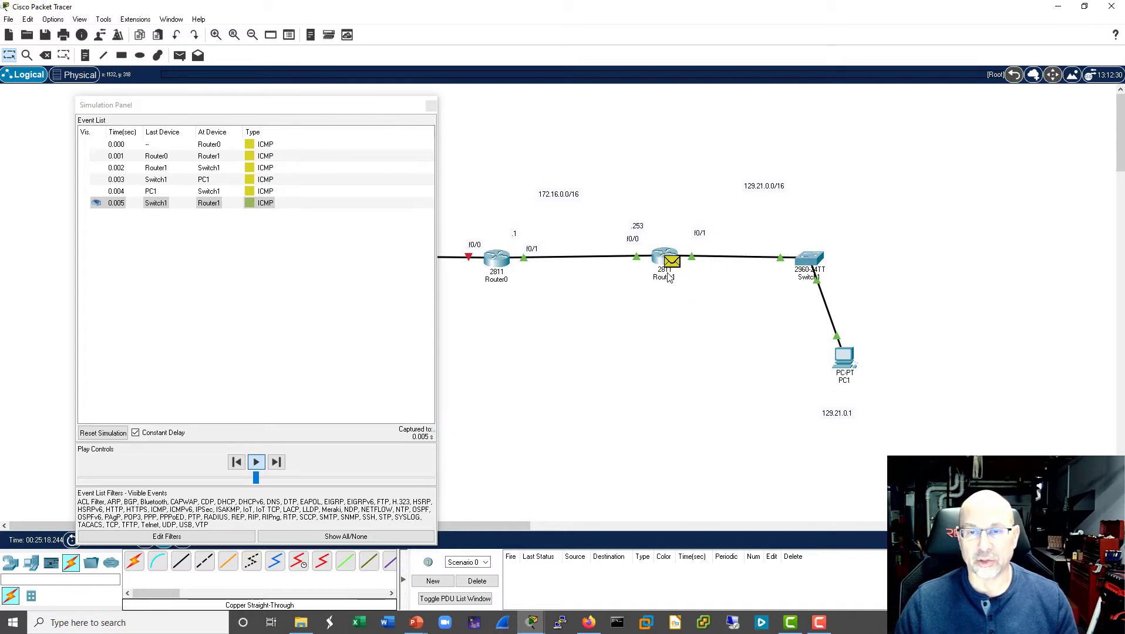
{"action": "left_click", "coordinate": [431, 105]}
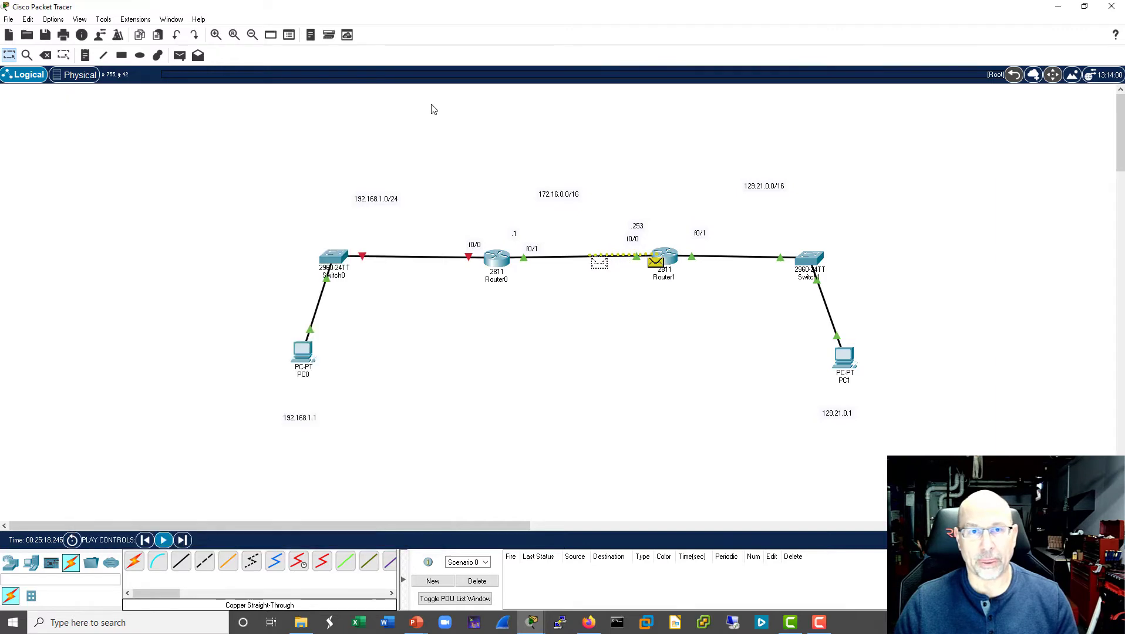
{"action": "key", "text": "shift+r"}
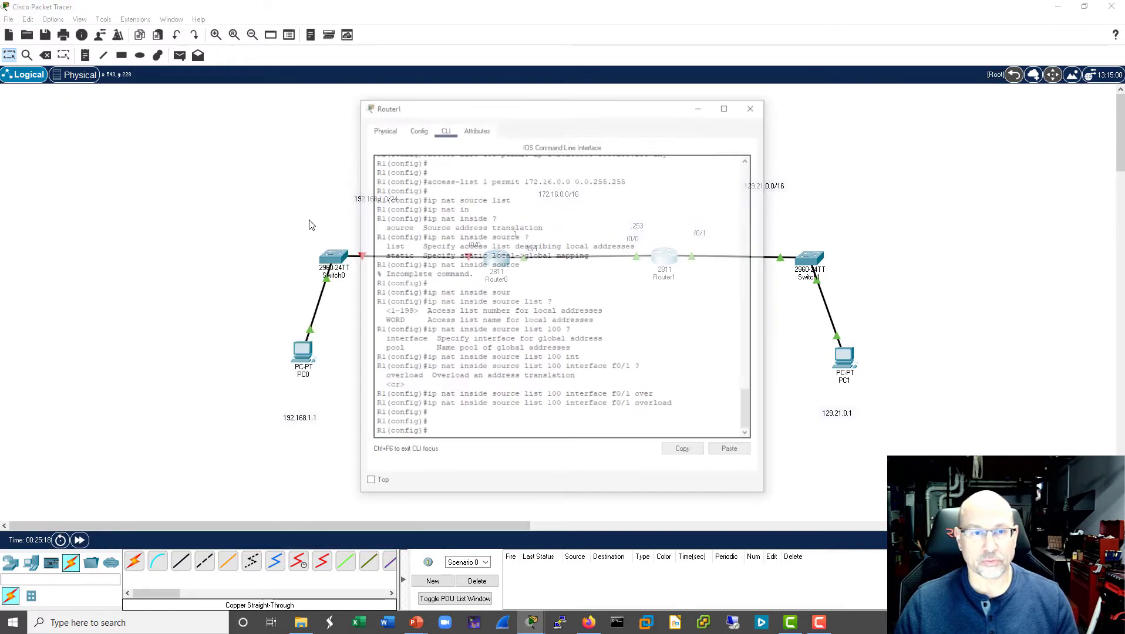
- Open Router1's command line, leave configuration mode, and display the NAT table with sh ip nat translations
{"action": "left_click_drag", "start_coordinate": [637, 109], "coordinate": [349, 104]}
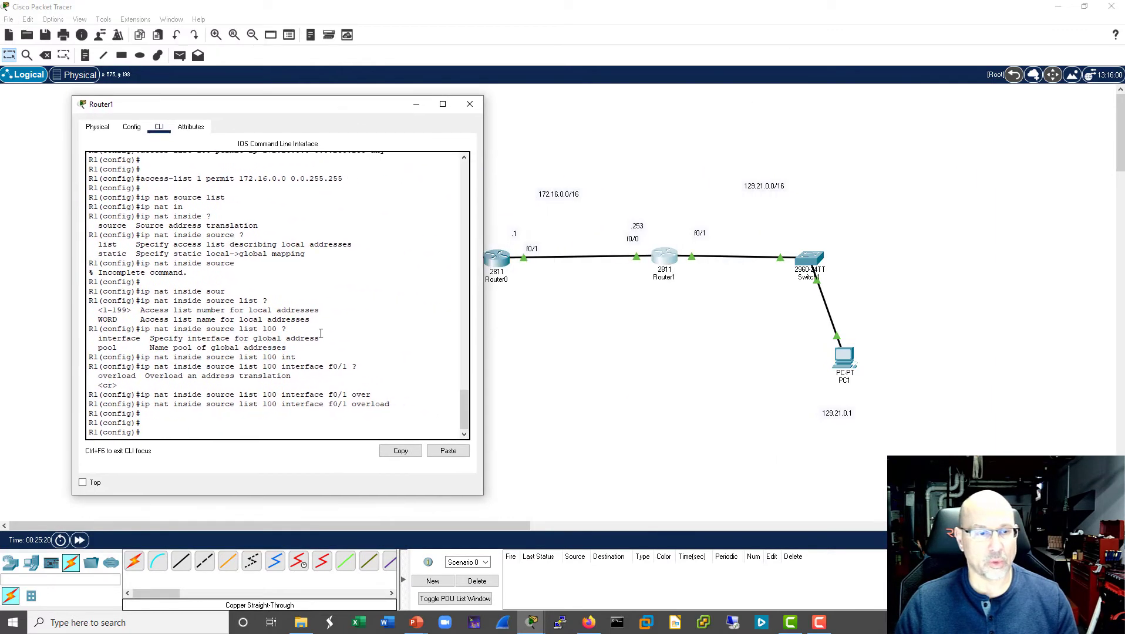
{"action": "key", "text": "ctrl+z"}
{"action": "key", "text": "Return"}
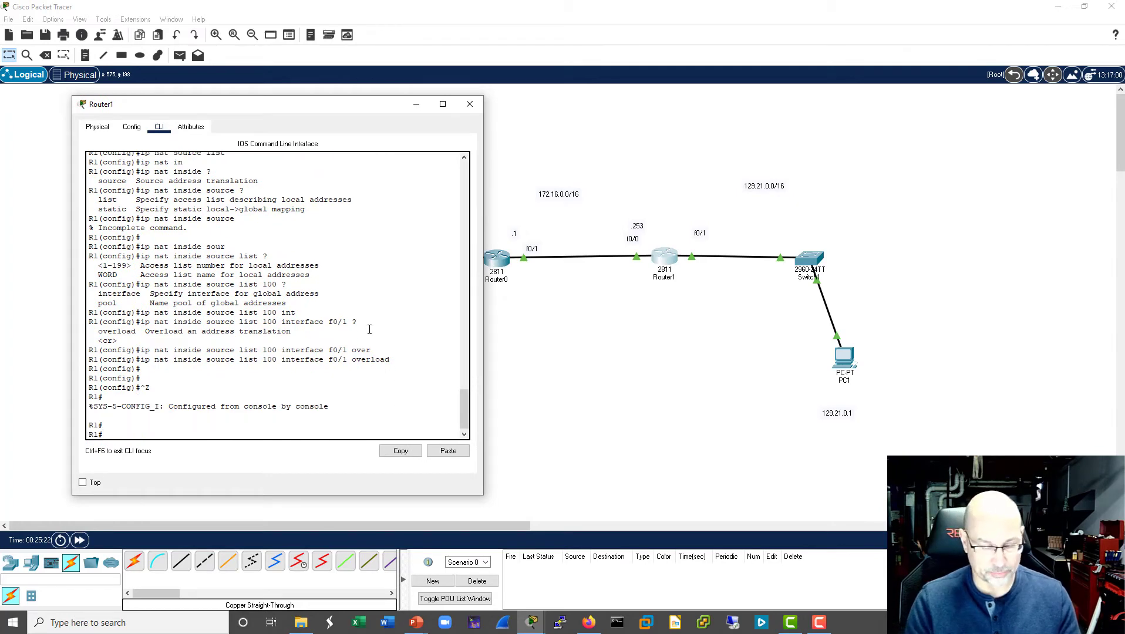
{"action": "type", "text": "sh ip nat t"}
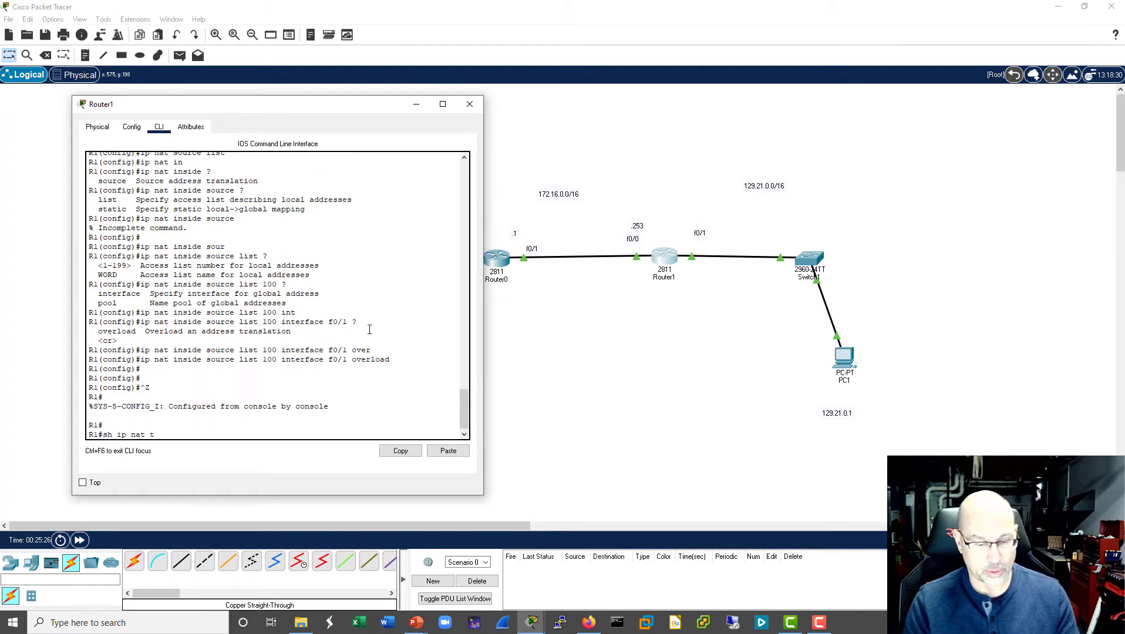
{"action": "type", "text": "ar"}
{"action": "key", "text": "Tab"}
{"action": "key", "text": "Return"}
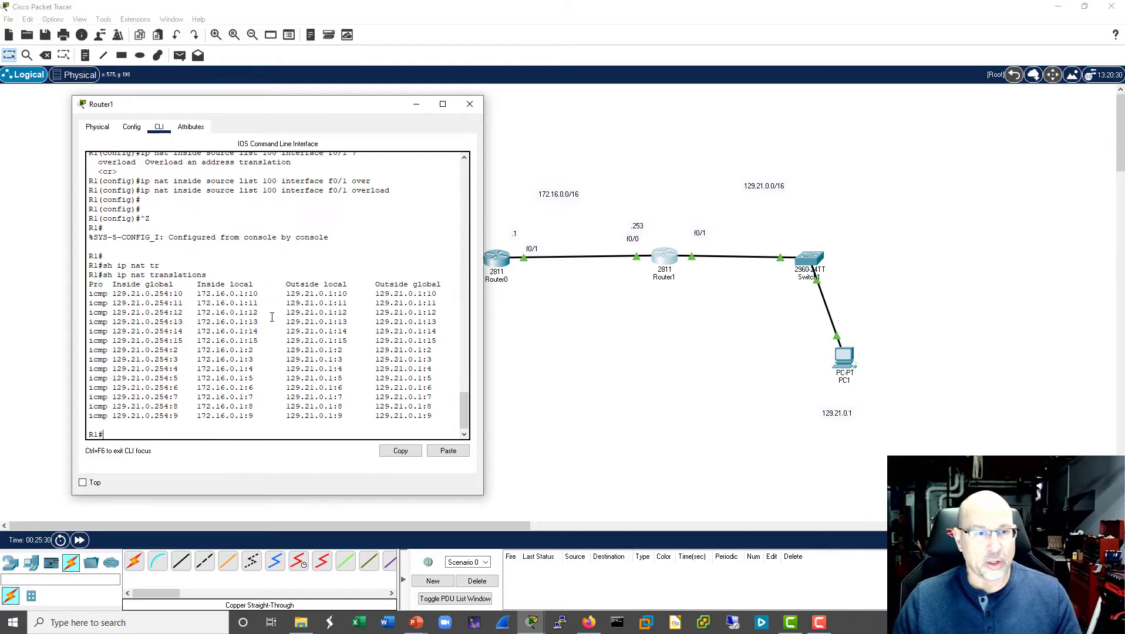
- Review the NAT translations, highlighting the first entry's inside local, outside local and inside global addresses, and close Router1's window
{"action": "mouse_move", "coordinate": [258, 293]}
{"action": "left_mouse_down"}
{"action": "mouse_move", "coordinate": [206, 293]}
{"action": "mouse_move", "coordinate": [263, 303]}
{"action": "left_mouse_up"}
{"action": "left_click_drag", "start_coordinate": [179, 321], "coordinate": [255, 322]}
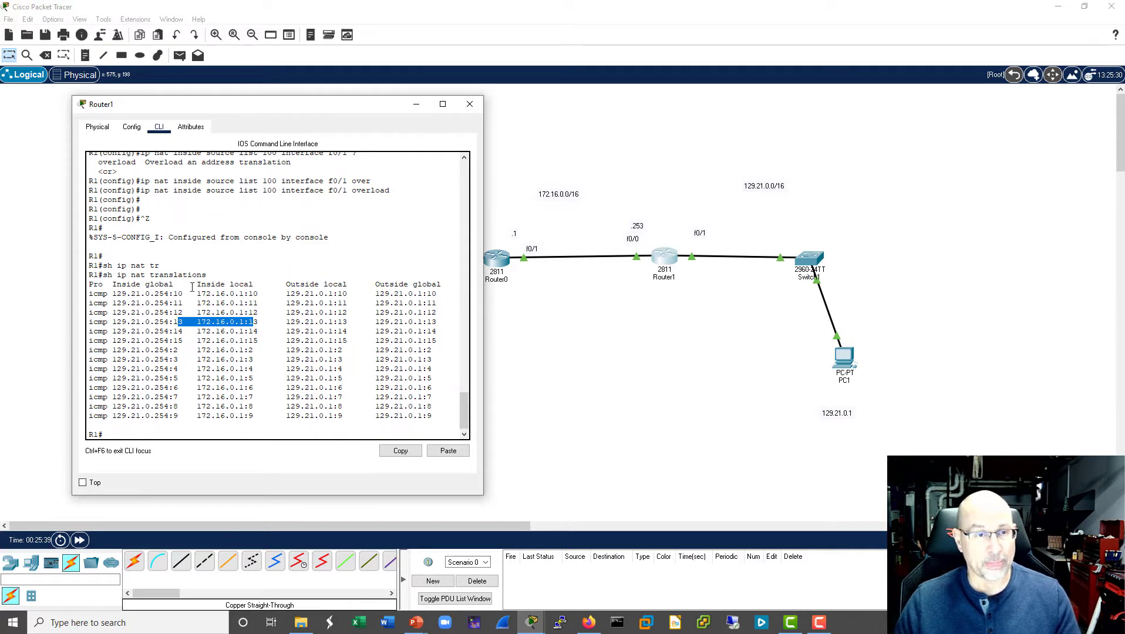
{"action": "left_click_drag", "start_coordinate": [196, 293], "coordinate": [279, 292]}
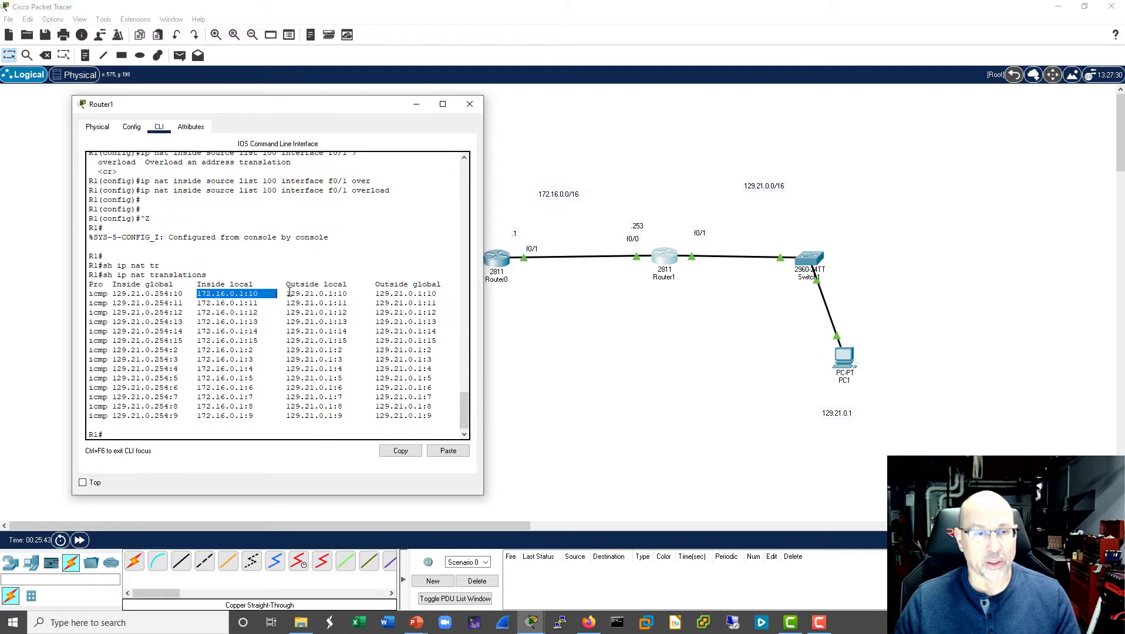
{"action": "left_click_drag", "start_coordinate": [286, 293], "coordinate": [345, 292]}
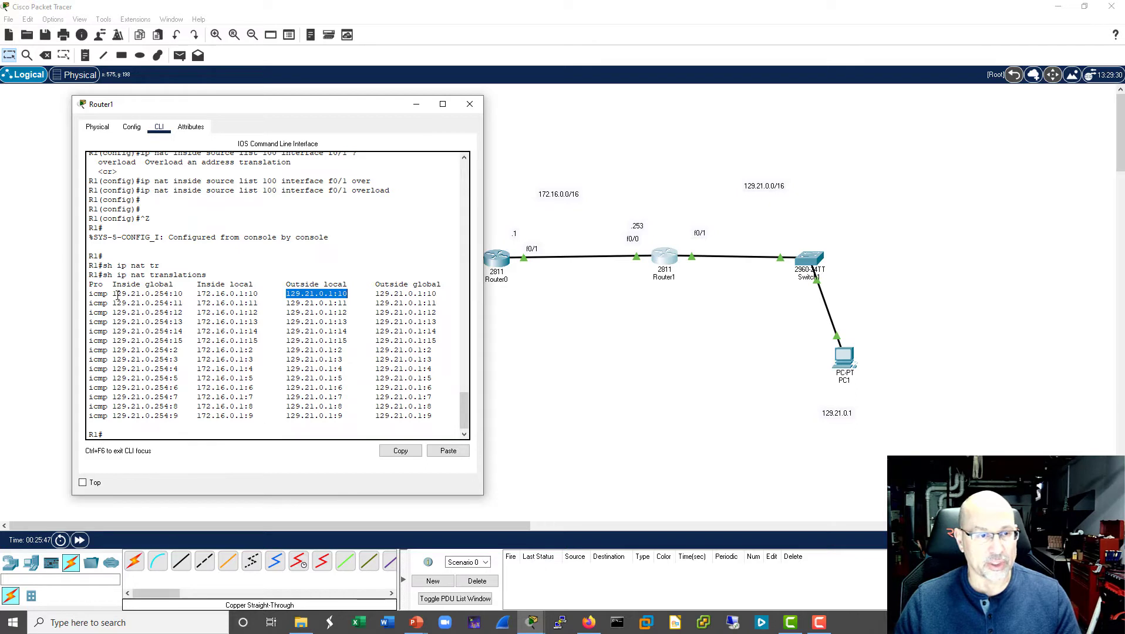
{"action": "left_click_drag", "start_coordinate": [113, 294], "coordinate": [182, 287]}
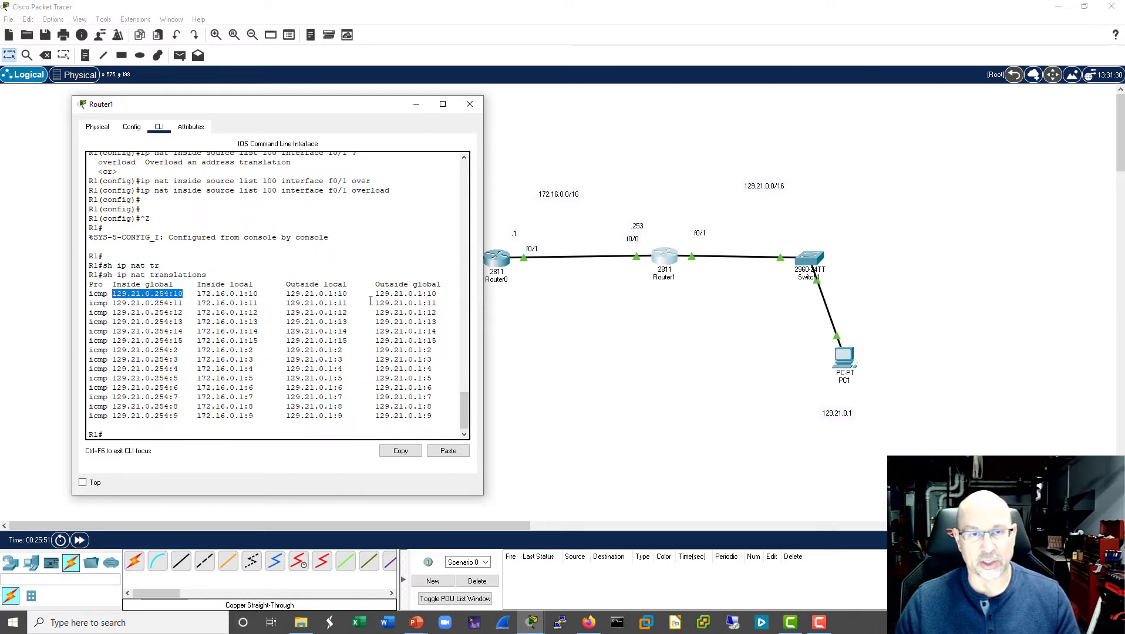
{"action": "left_click", "coordinate": [470, 105]}
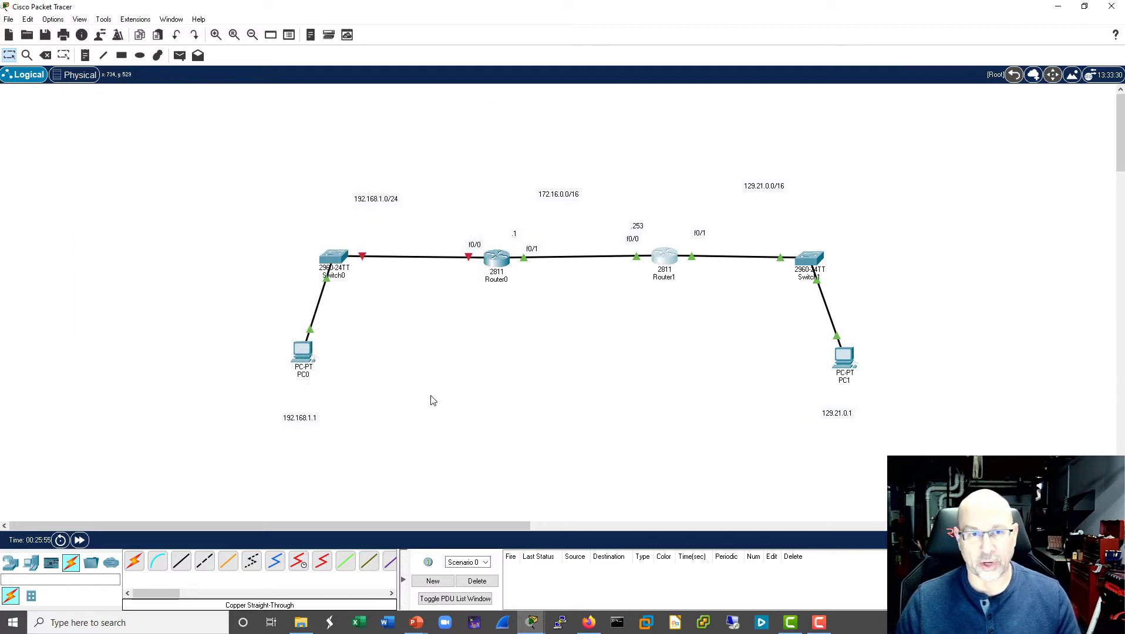
- Give PC0's FastEthernet0 interface the static IPv4 address 192.168.1.1 with subnet mask 255.255.255.0
{"action": "left_click", "coordinate": [311, 358]}
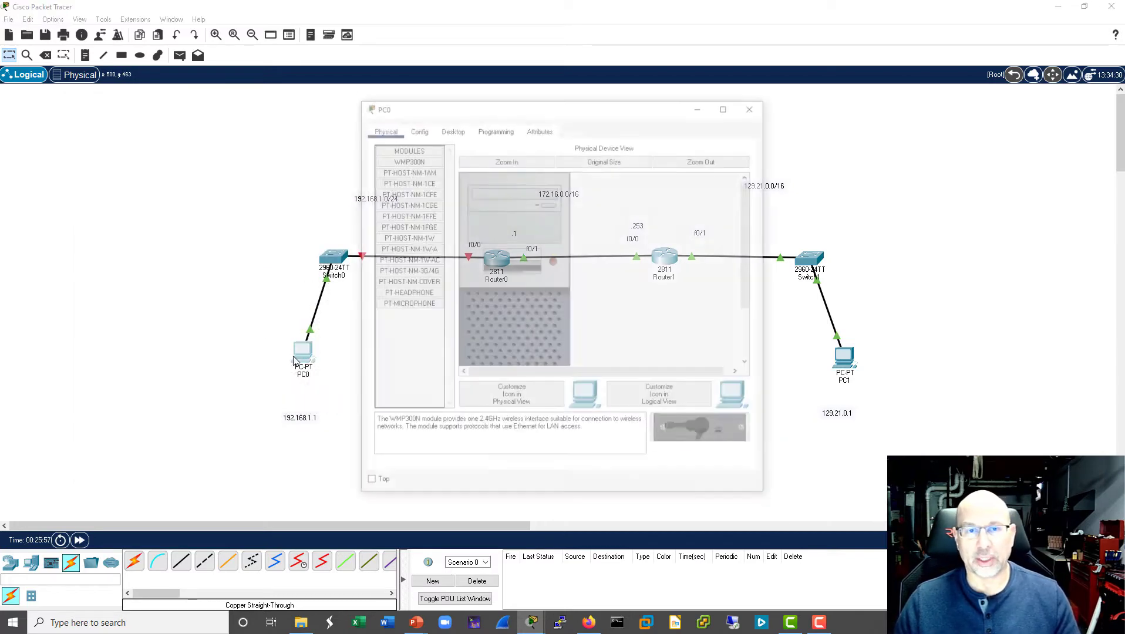
{"action": "left_click_drag", "start_coordinate": [655, 113], "coordinate": [932, 105]}
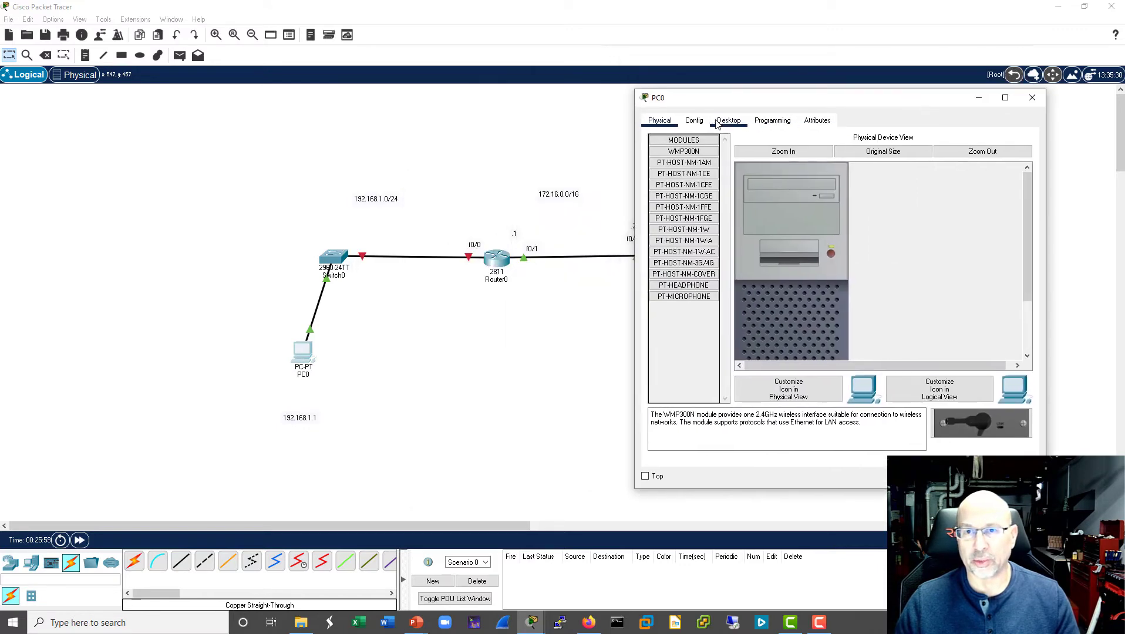
{"action": "left_click", "coordinate": [694, 120]}
{"action": "left_click", "coordinate": [683, 185]}
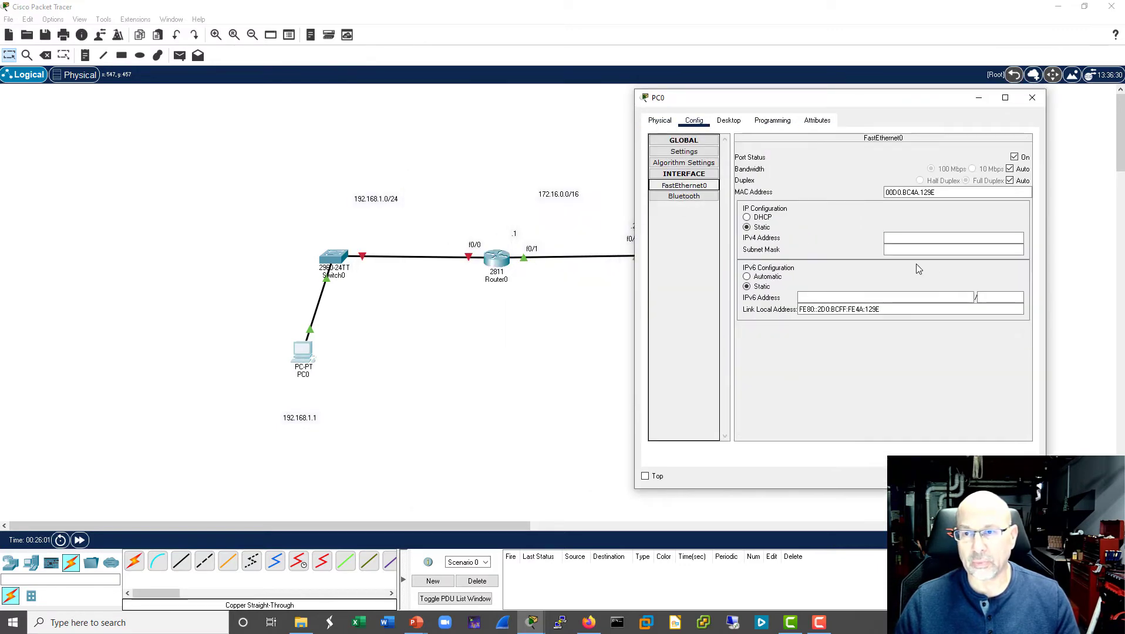
{"action": "type", "text": "192."}
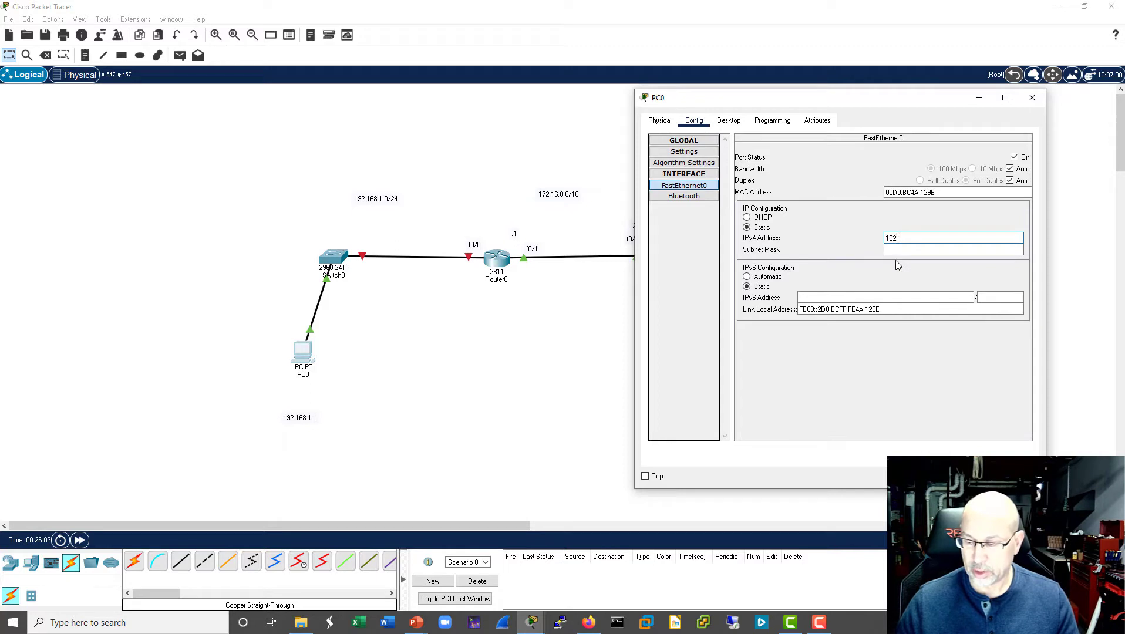
{"action": "type", "text": "168.1.1"}
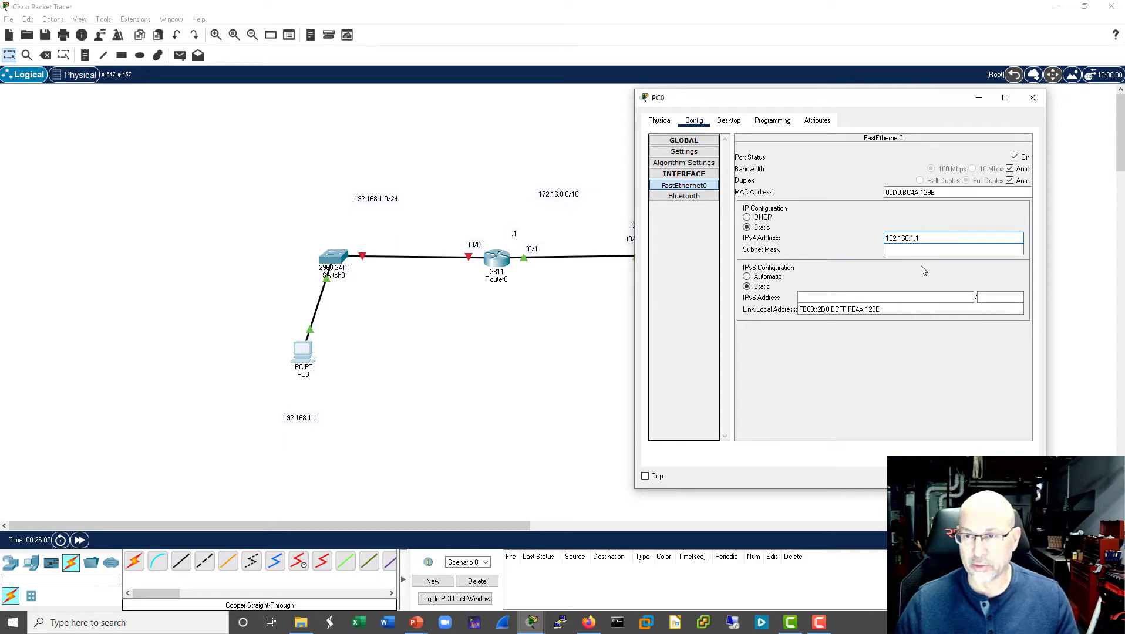
{"action": "left_click", "coordinate": [942, 252]}
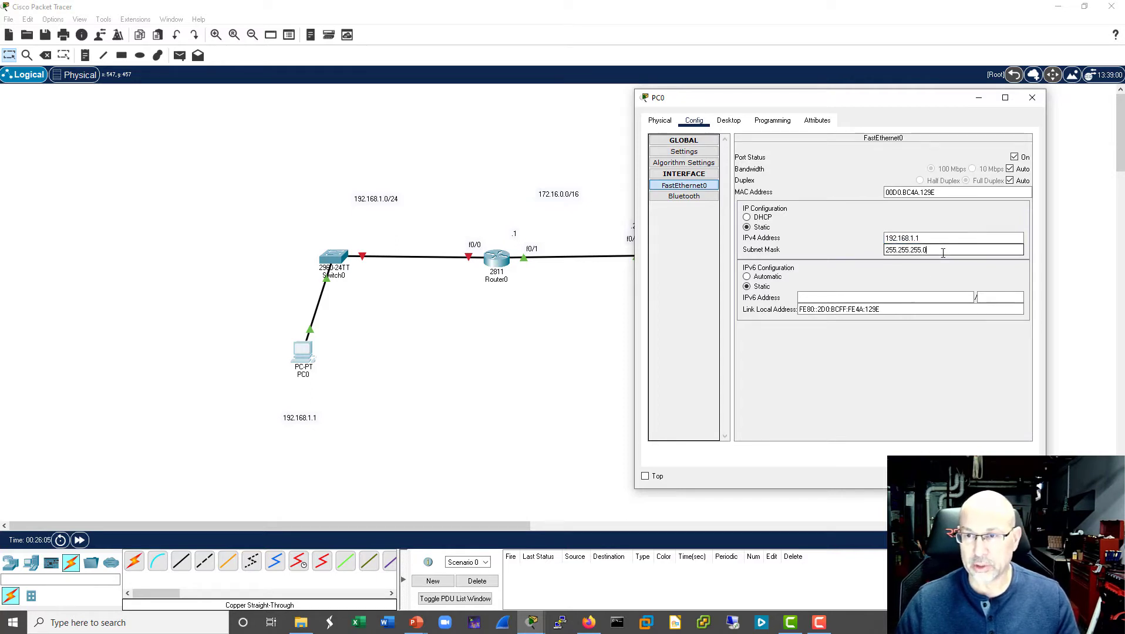
- Set PC0's IPv4 default gateway to 192.168.1.254 and close its window
{"action": "left_click", "coordinate": [686, 154]}
{"action": "left_click", "coordinate": [828, 246]}
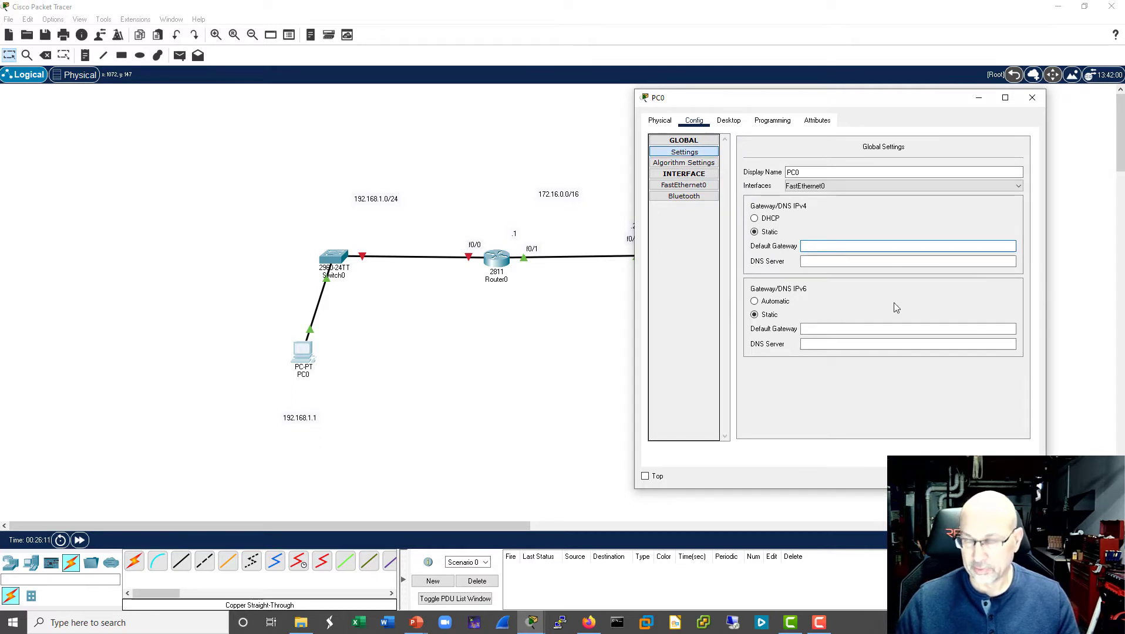
{"action": "type", "text": "192.168"}
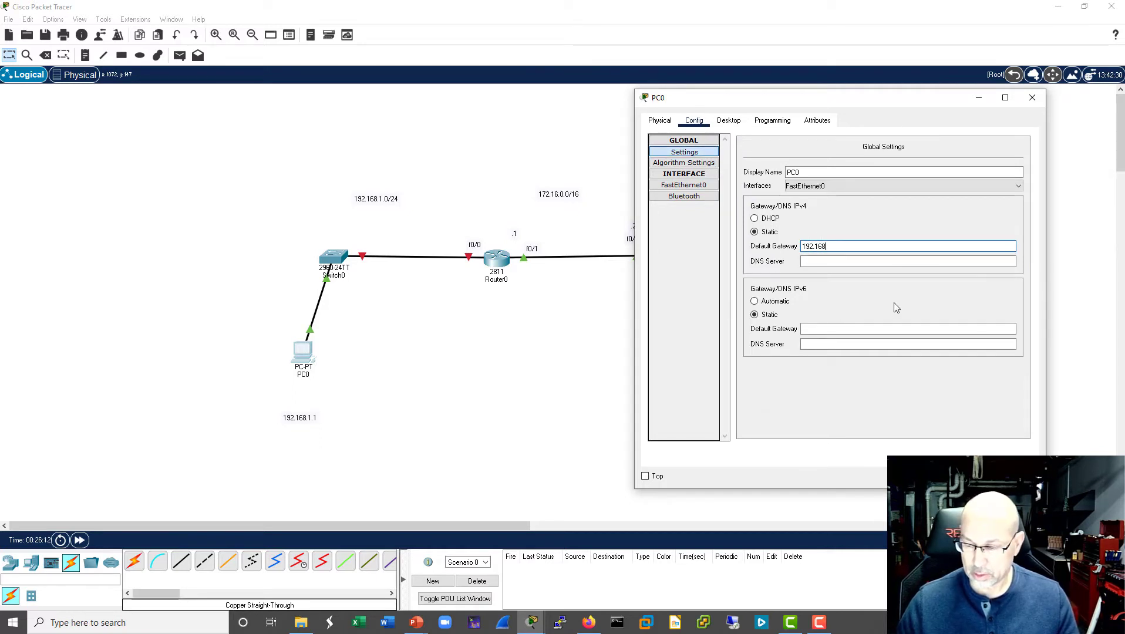
{"action": "type", "text": ".1.254"}
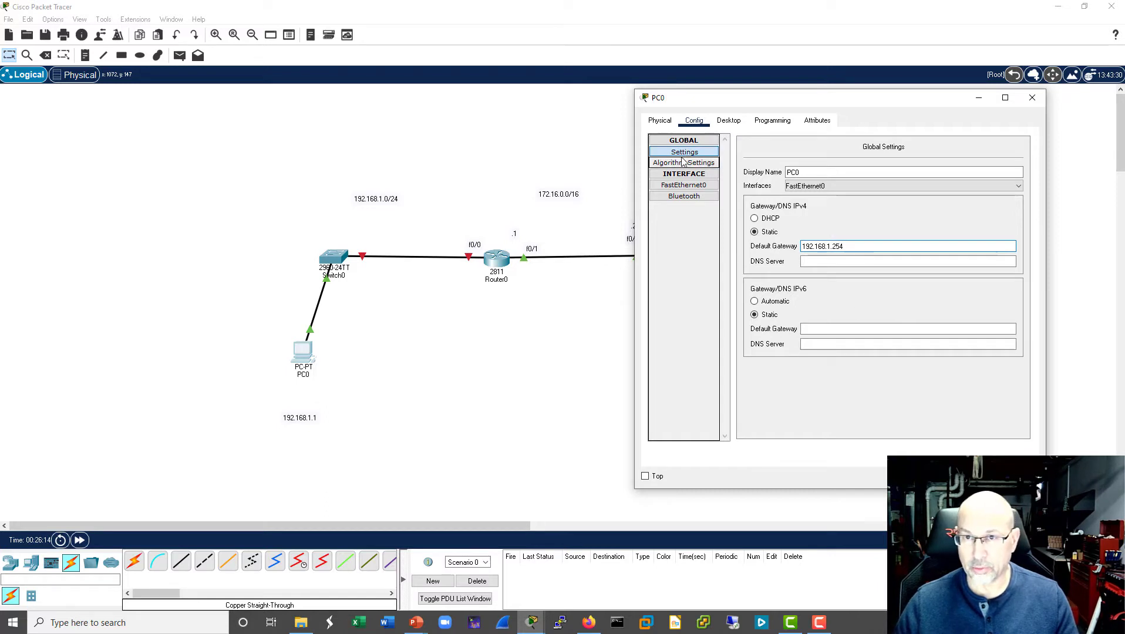
{"action": "left_click", "coordinate": [1031, 98]}
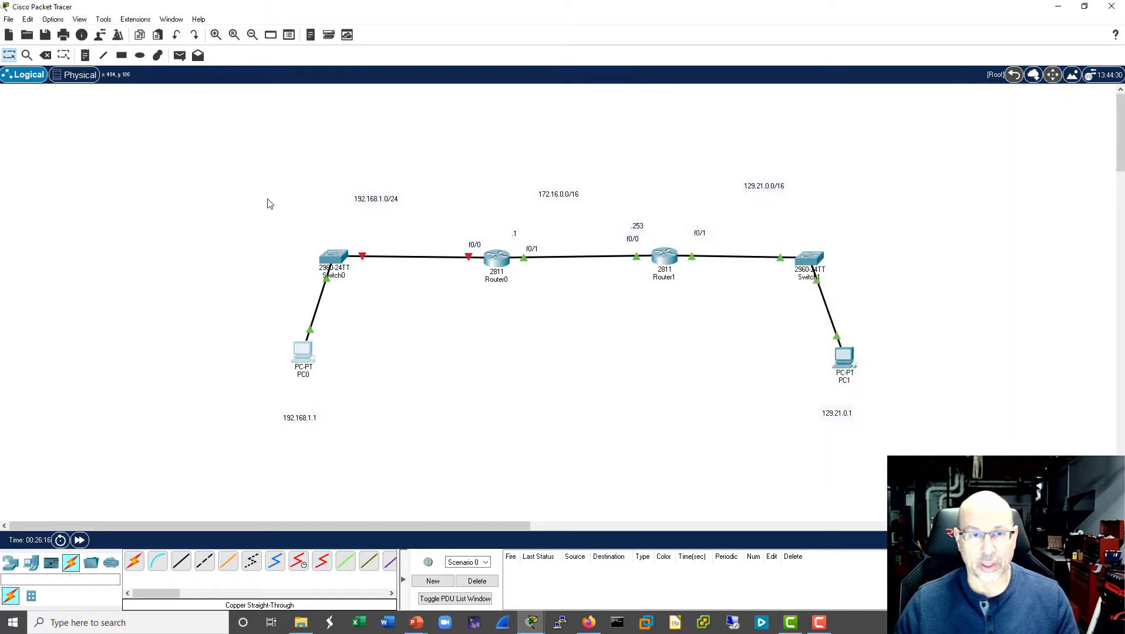
- In Router0's command line, enter configuration mode and assign interface f0/0 the address 192.168.1.254 with mask 255.255.255.0
{"action": "left_click", "coordinate": [497, 260]}
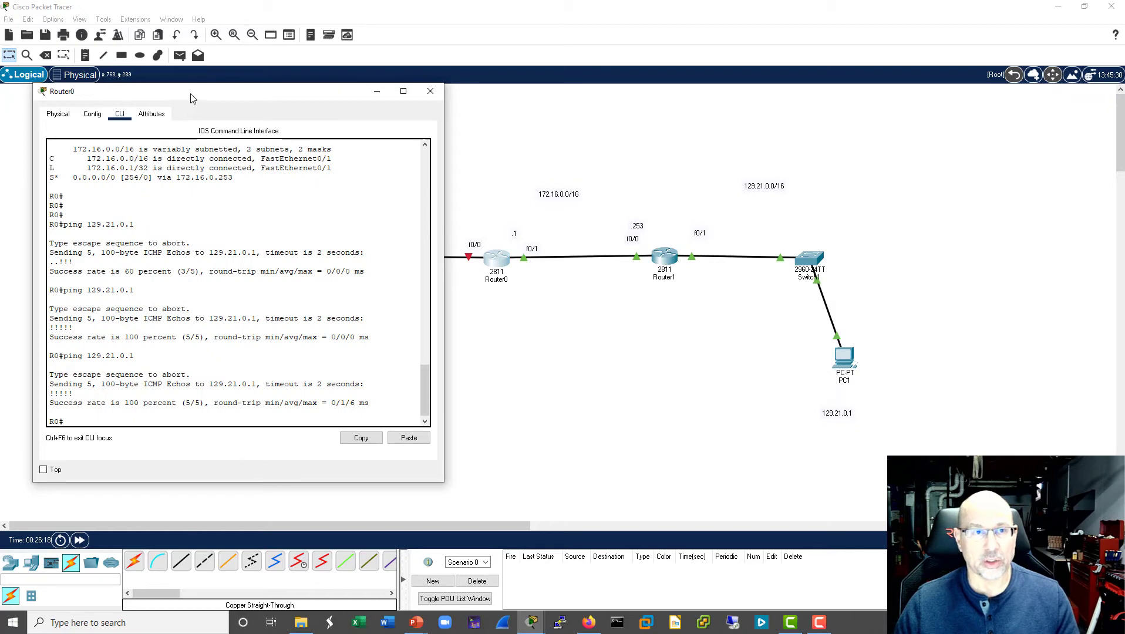
{"action": "left_click_drag", "start_coordinate": [193, 93], "coordinate": [757, 98]}
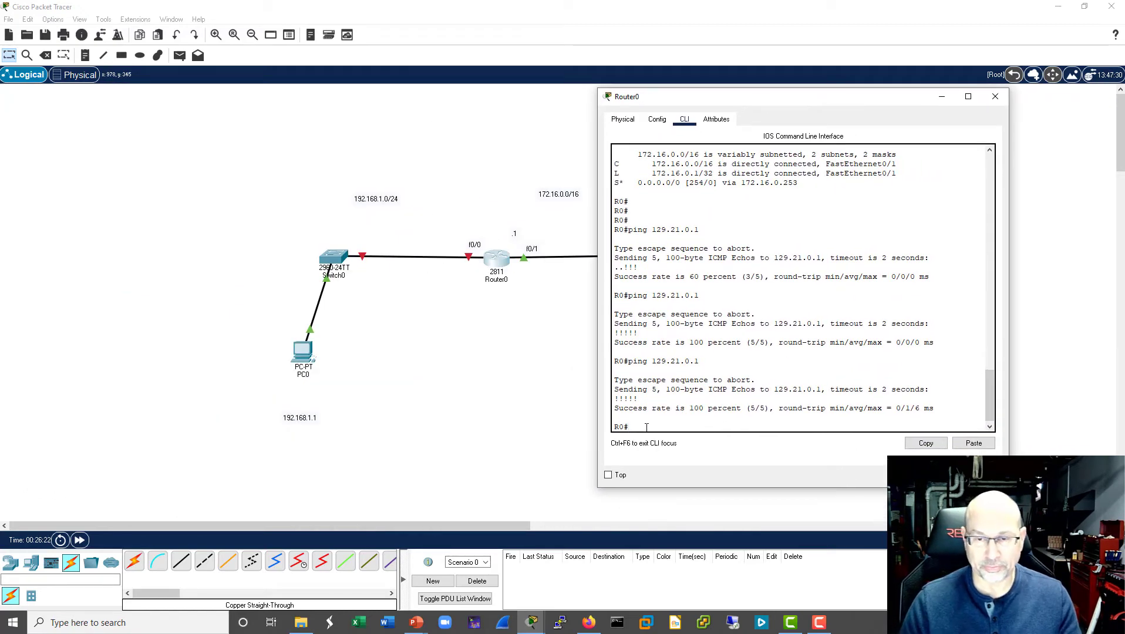
{"action": "key", "text": "Return"}
{"action": "key", "text": "Return"}
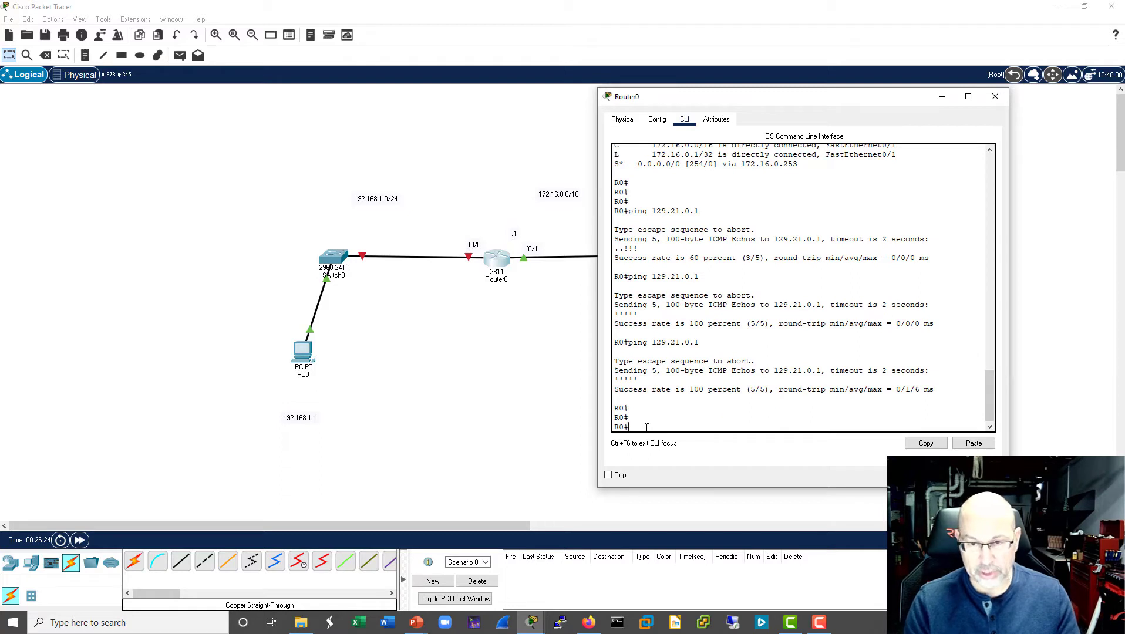
{"action": "type", "text": "conf t"}
{"action": "key", "text": "Return"}
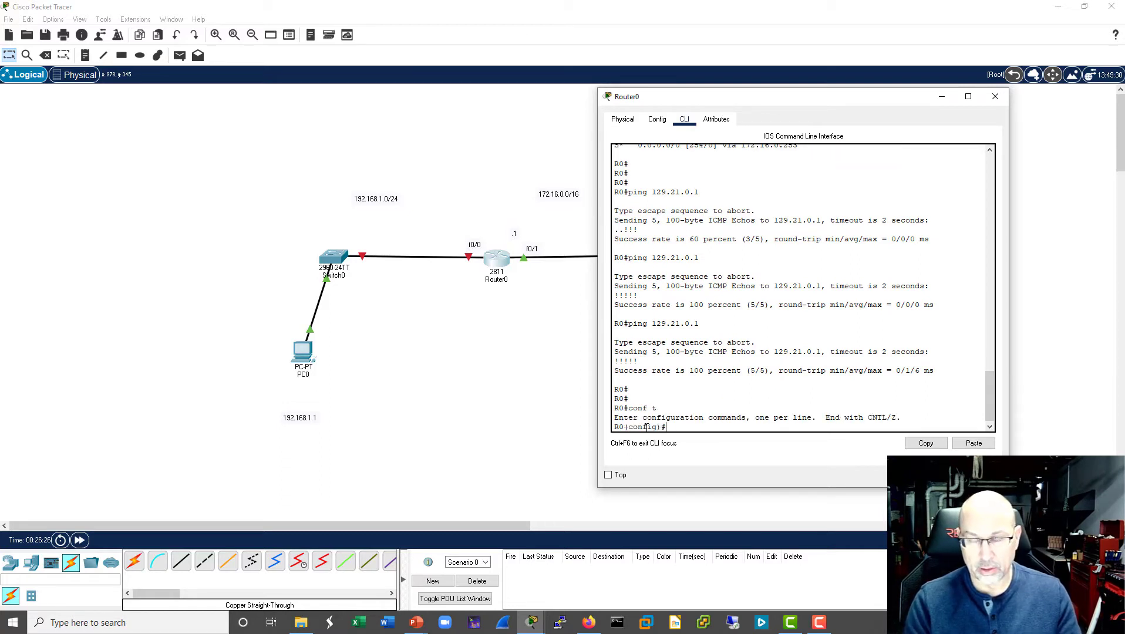
{"action": "type", "text": "int"}
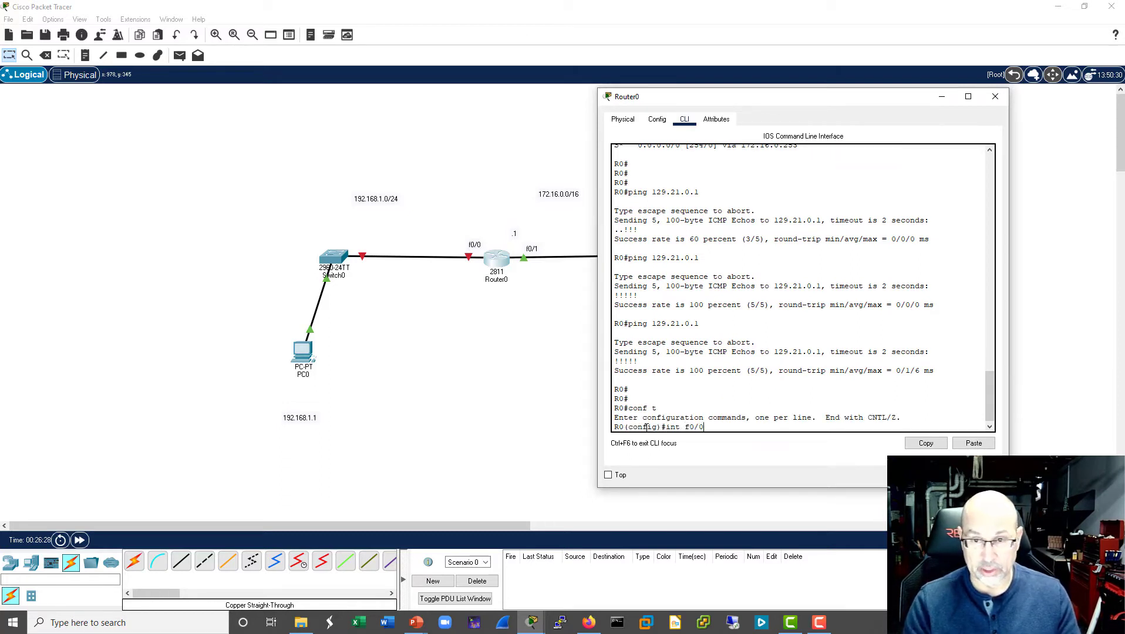
{"action": "type", "text": " f0/0"}
{"action": "key", "text": "Return"}
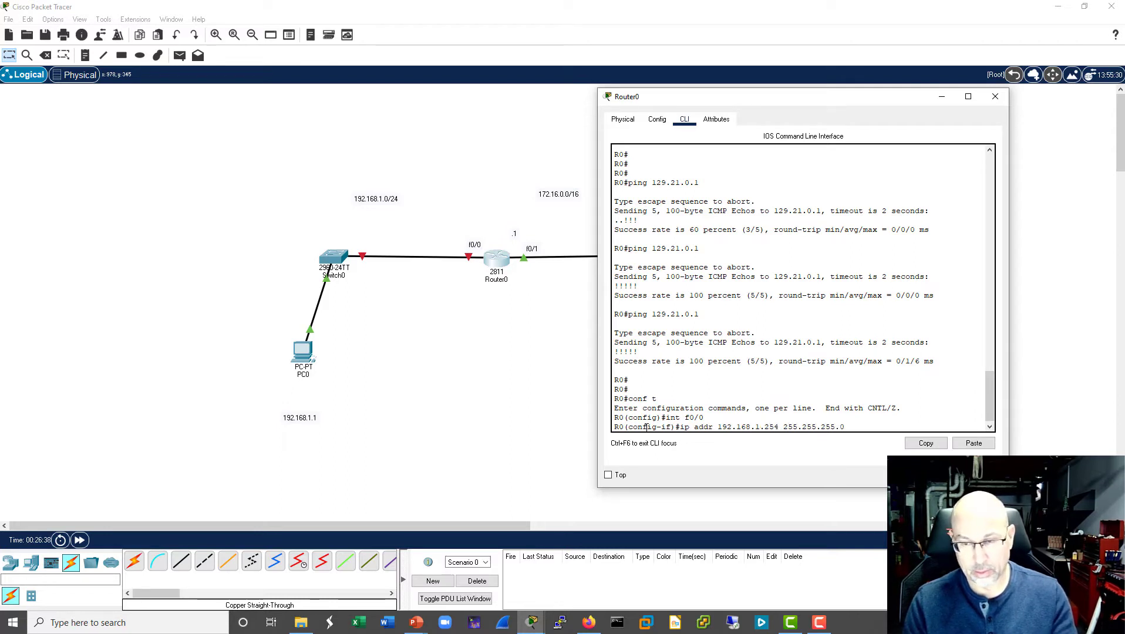
{"action": "key", "text": "Return"}
{"action": "key", "text": "Return"}
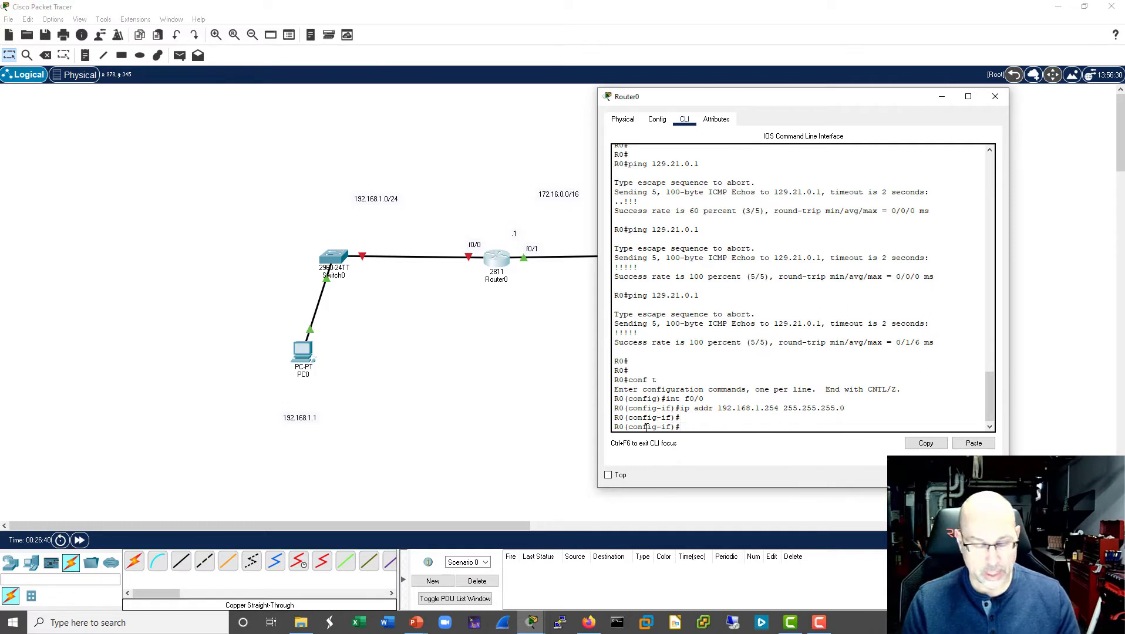
- Enable Router0's f0/0 interface with no shutdown and close the router's window
{"action": "type", "text": "no"}
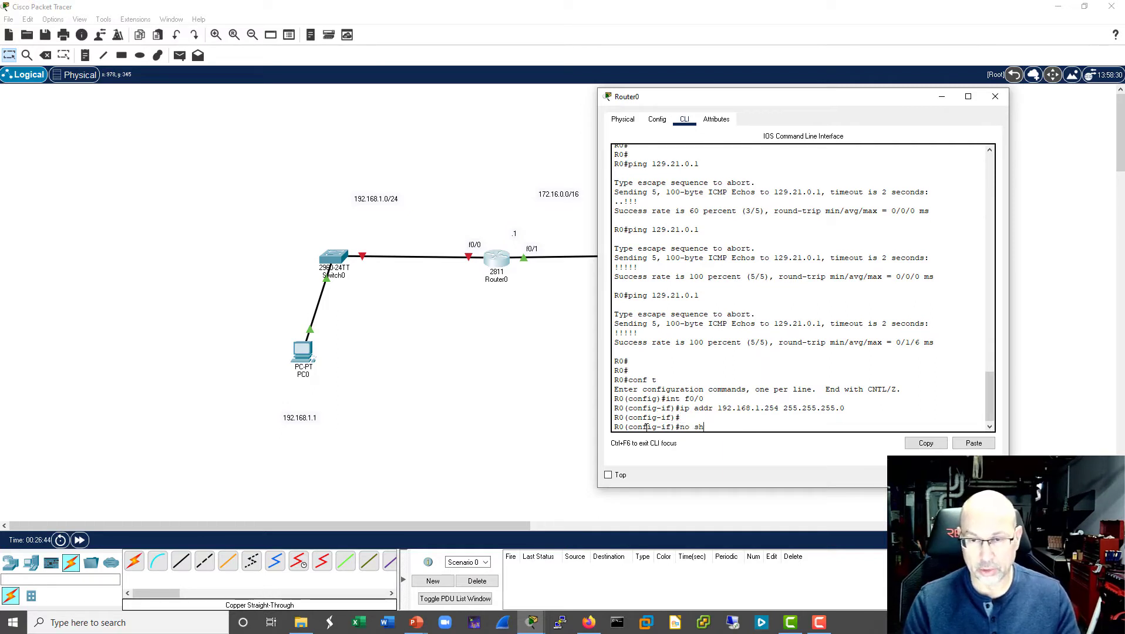
{"action": "type", "text": " sh"}
{"action": "key", "text": "Tab"}
{"action": "key", "text": "Return"}
{"action": "key", "text": "Return"}
{"action": "key", "text": "Return"}
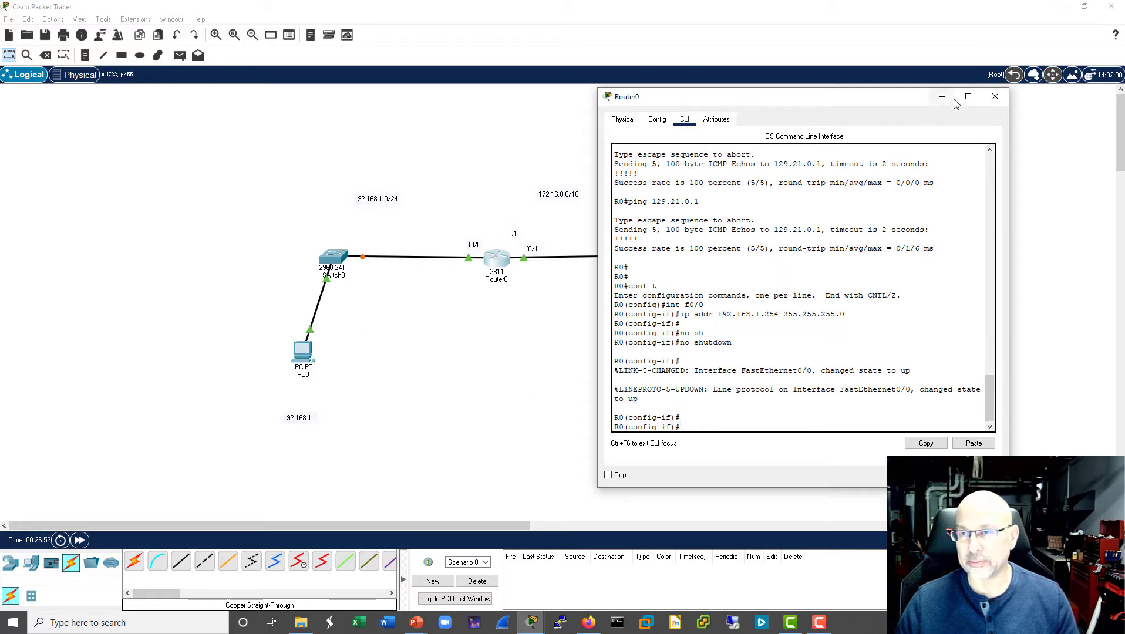
{"action": "left_click", "coordinate": [993, 100]}
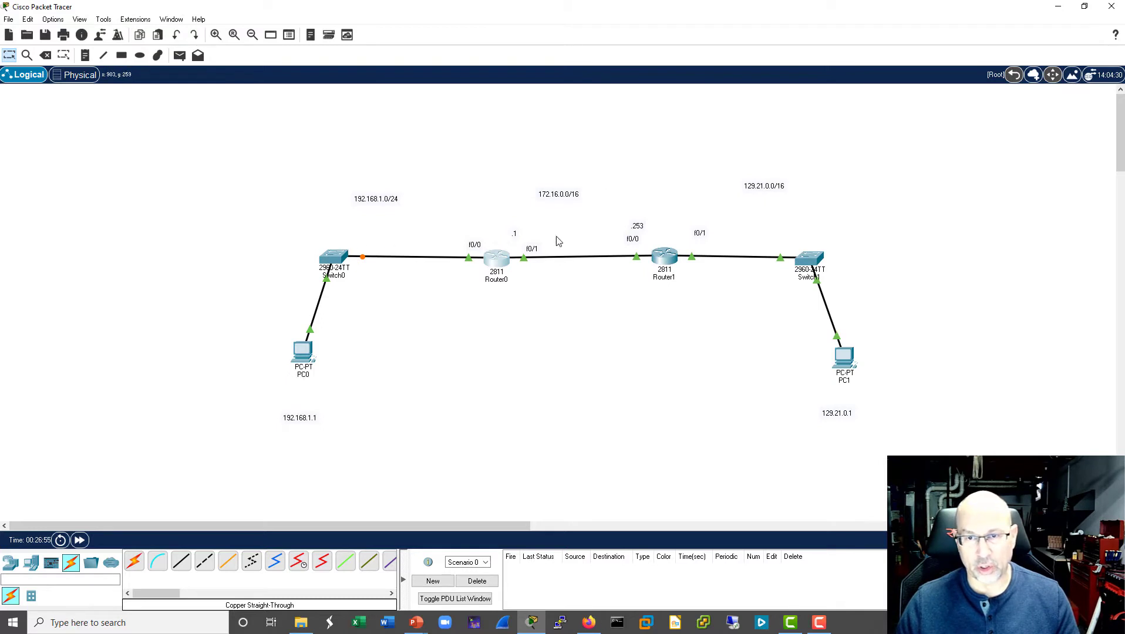
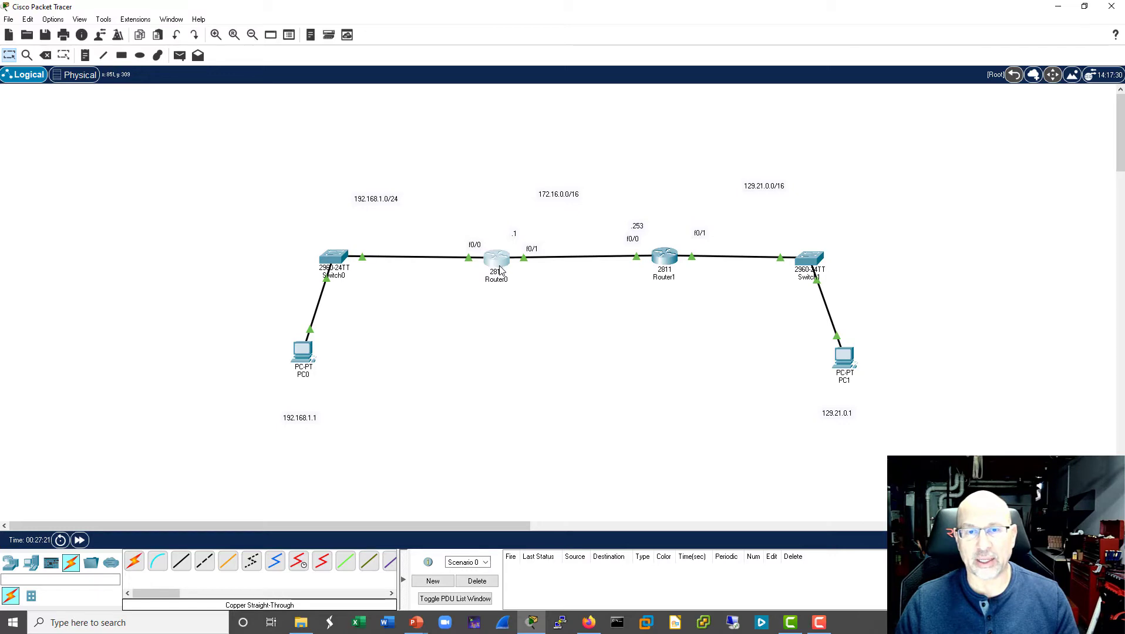
- Ping 129.21.0.1 from PC0's command prompt and close its window
{"action": "left_click", "coordinate": [300, 351]}
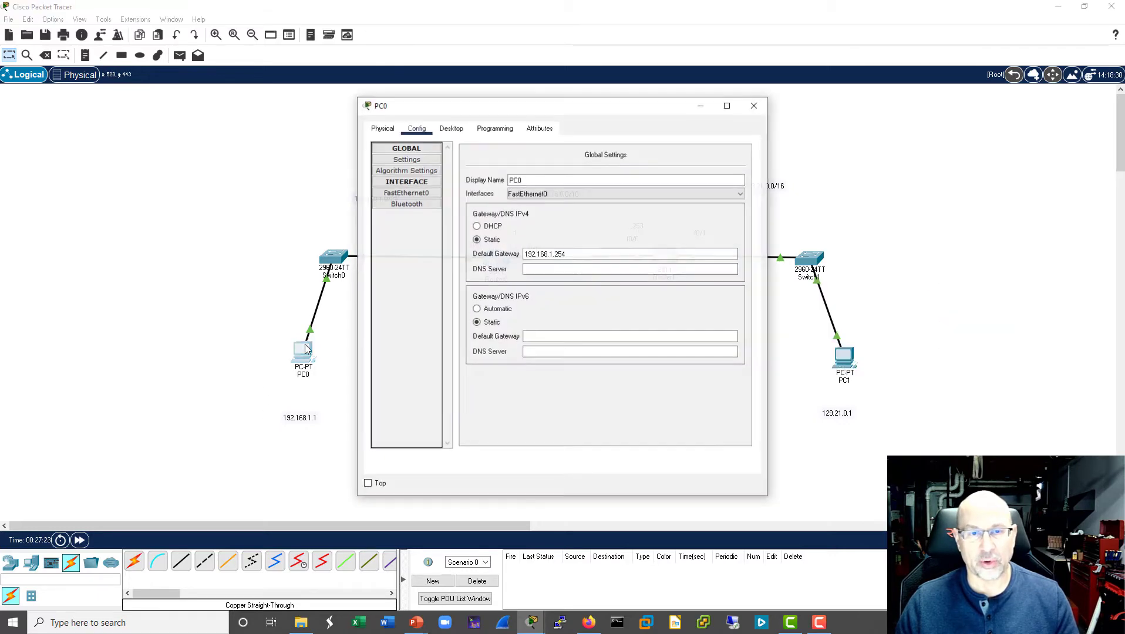
{"action": "left_click_drag", "start_coordinate": [626, 108], "coordinate": [845, 94]}
{"action": "left_click", "coordinate": [670, 114]}
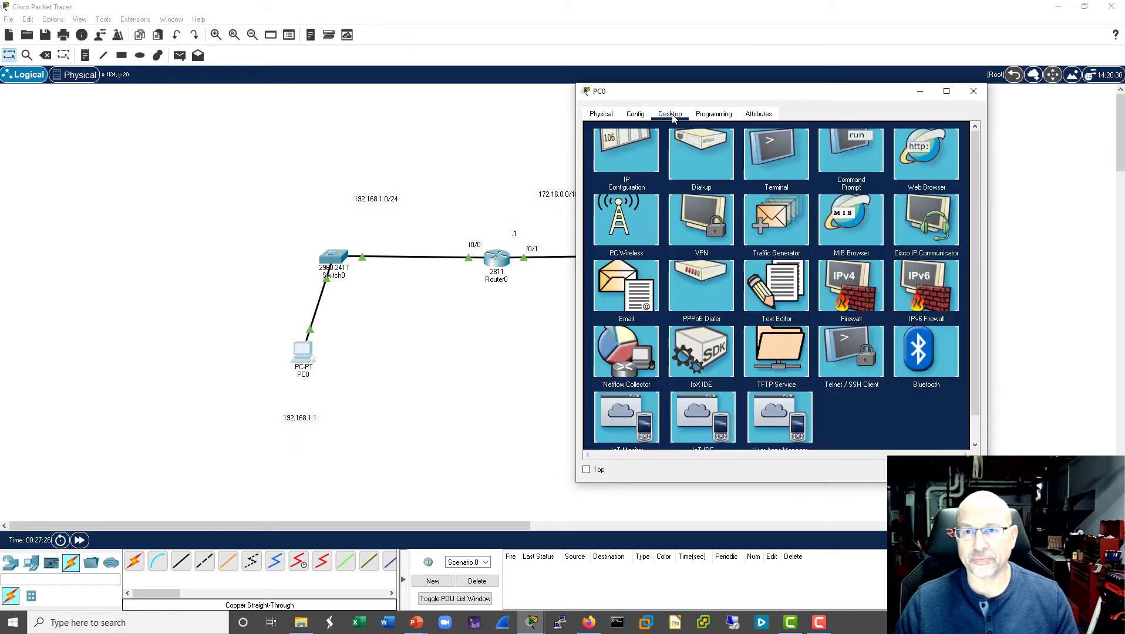
{"action": "left_click", "coordinate": [844, 147]}
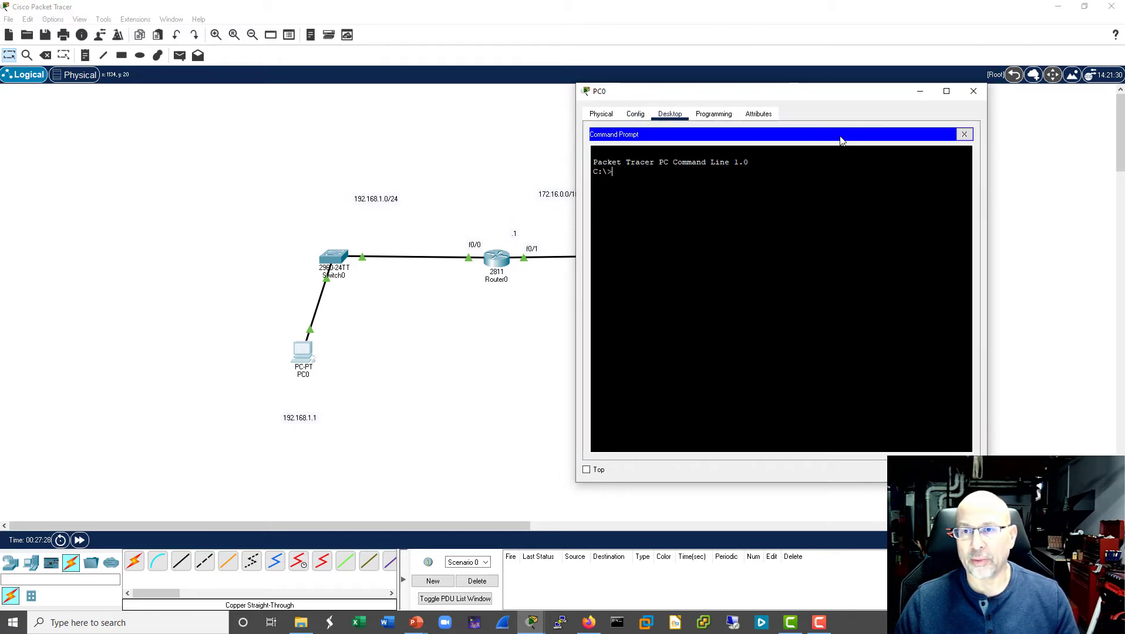
{"action": "left_click_drag", "start_coordinate": [810, 95], "coordinate": [893, 108]}
{"action": "type", "text": "pi"}
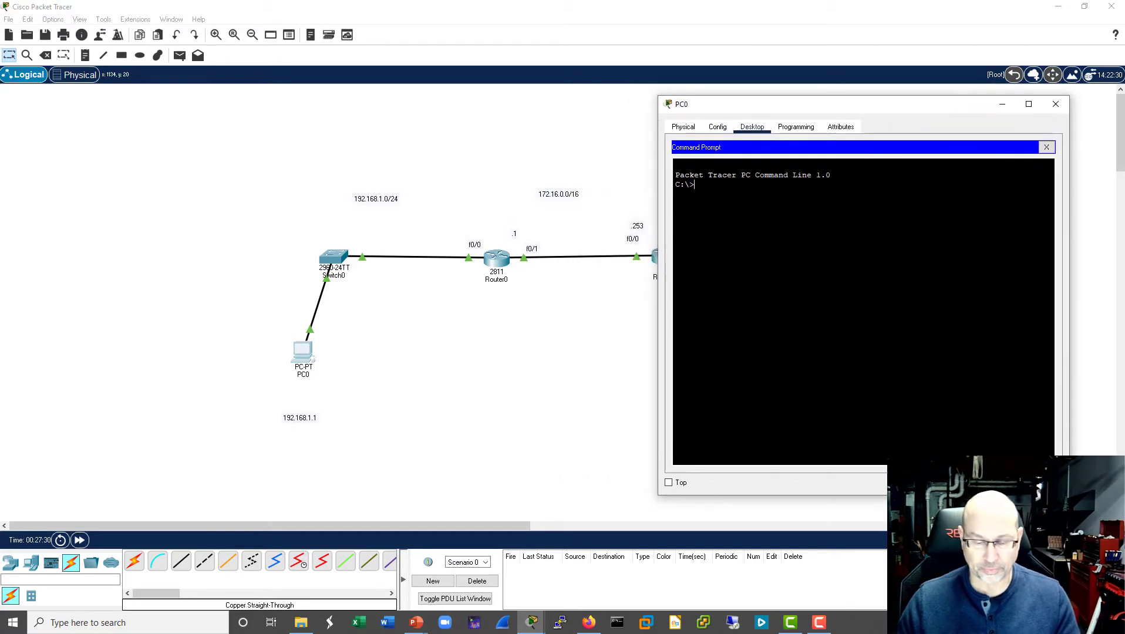
{"action": "type", "text": "ng "}
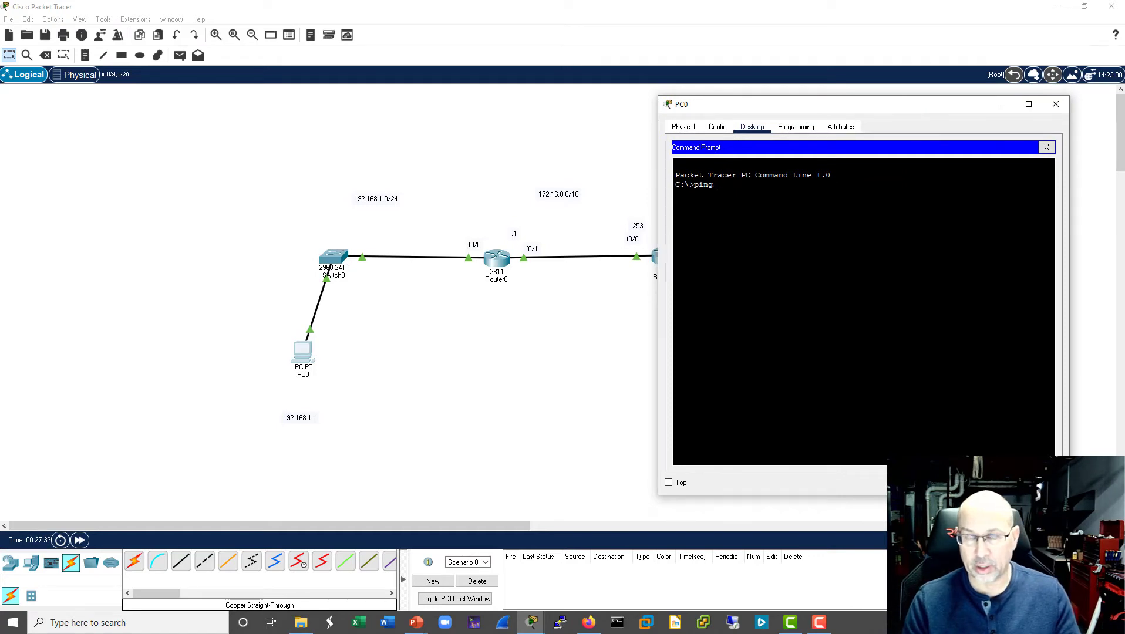
{"action": "type", "text": "129.21."}
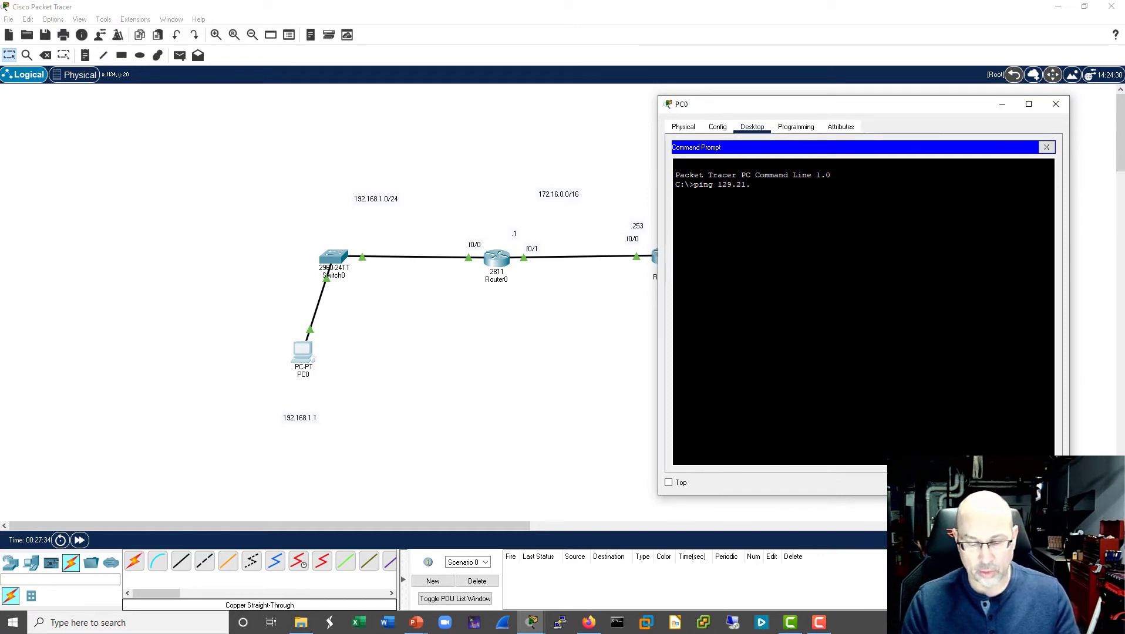
{"action": "type", "text": "0."}
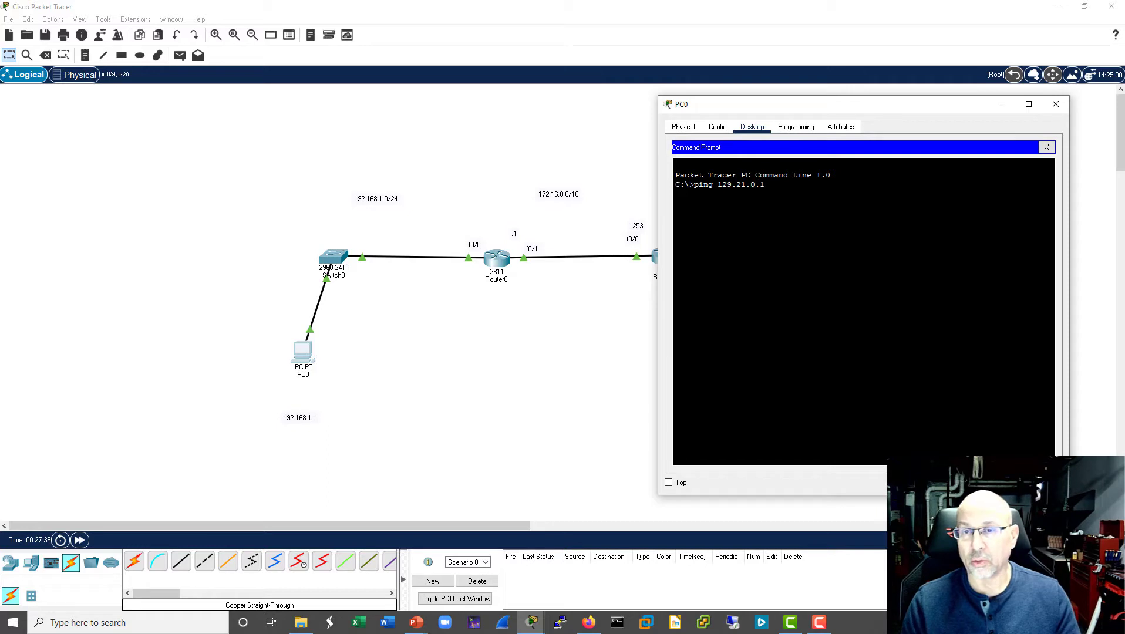
{"action": "type", "text": "1"}
{"action": "key", "text": "Return"}
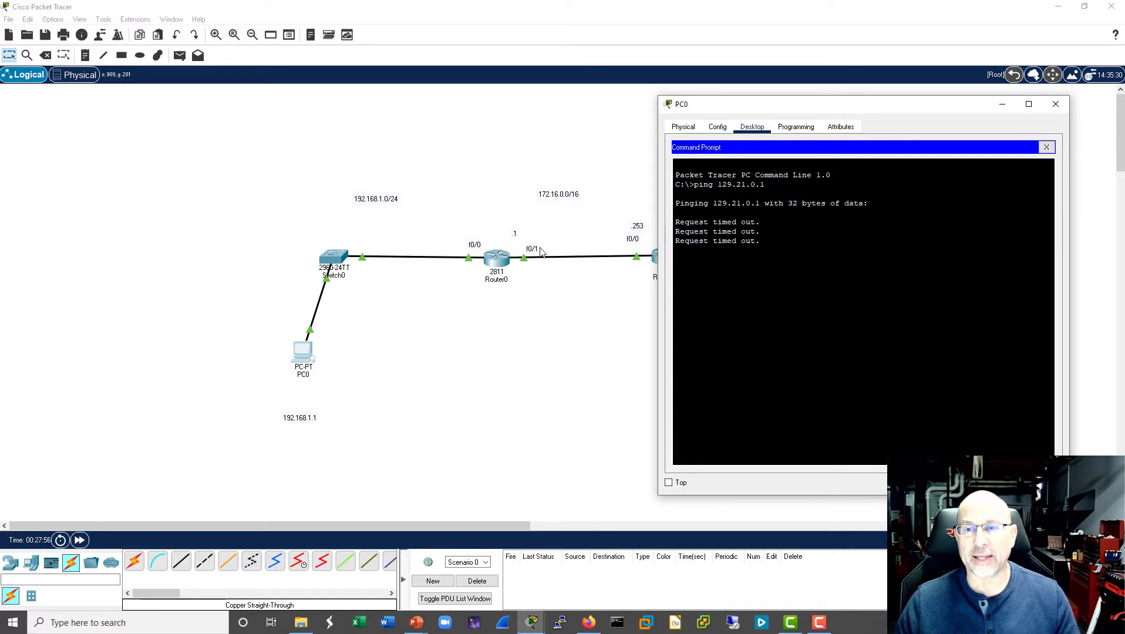
{"action": "left_click", "coordinate": [1056, 105]}
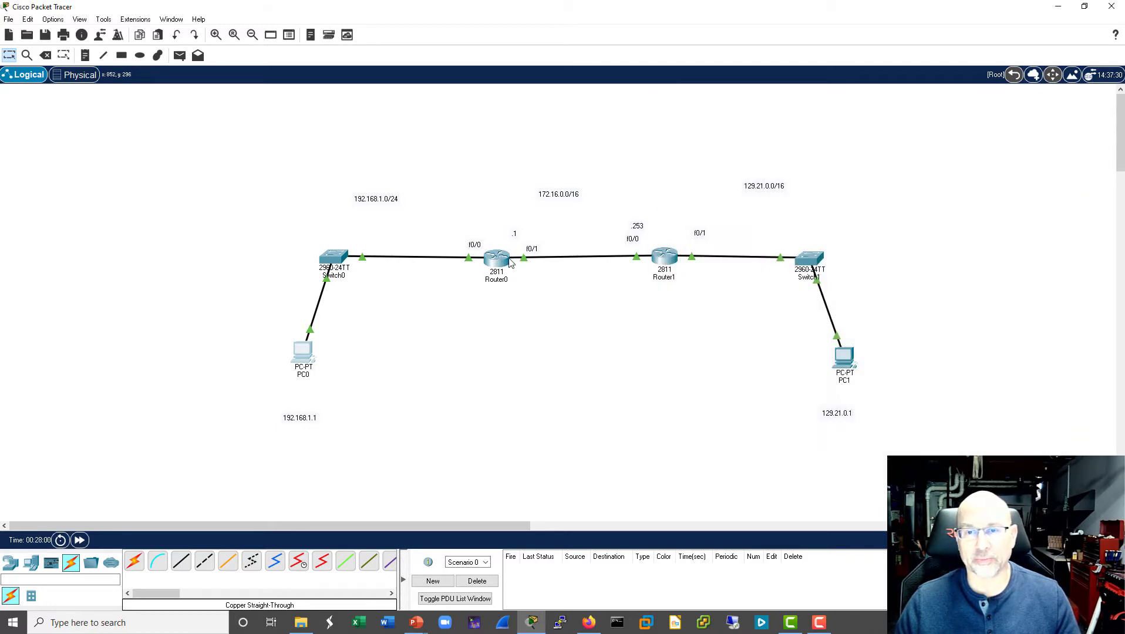
- Display Router1's routing table with sh ip route, examine its connected networks, and close the router's window
{"action": "left_click", "coordinate": [665, 258]}
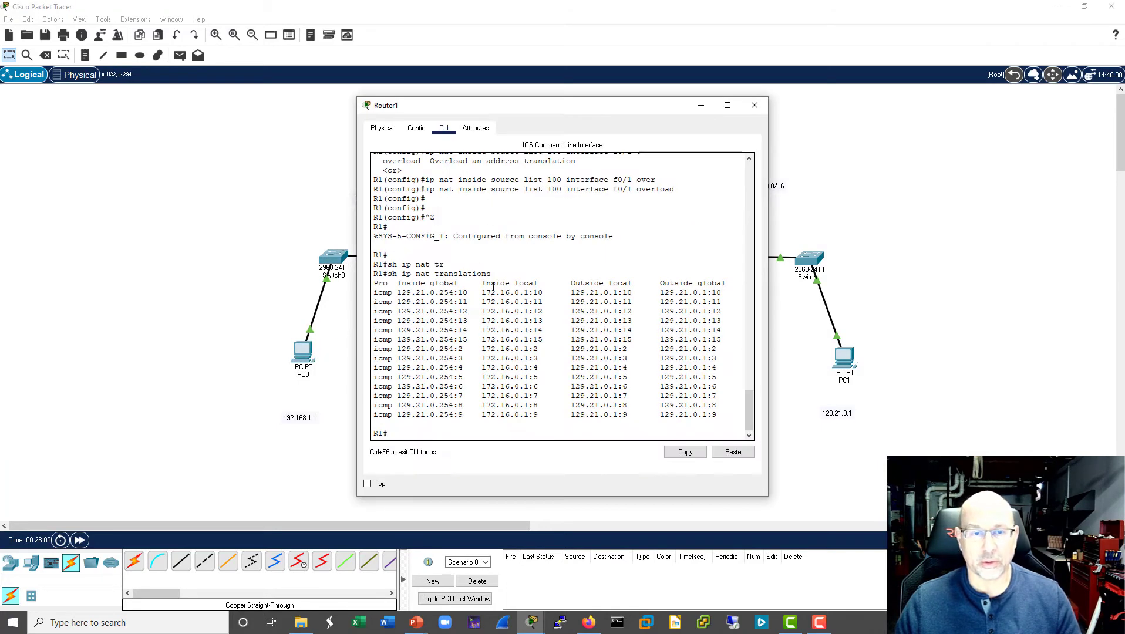
{"action": "type", "text": "sh ip"}
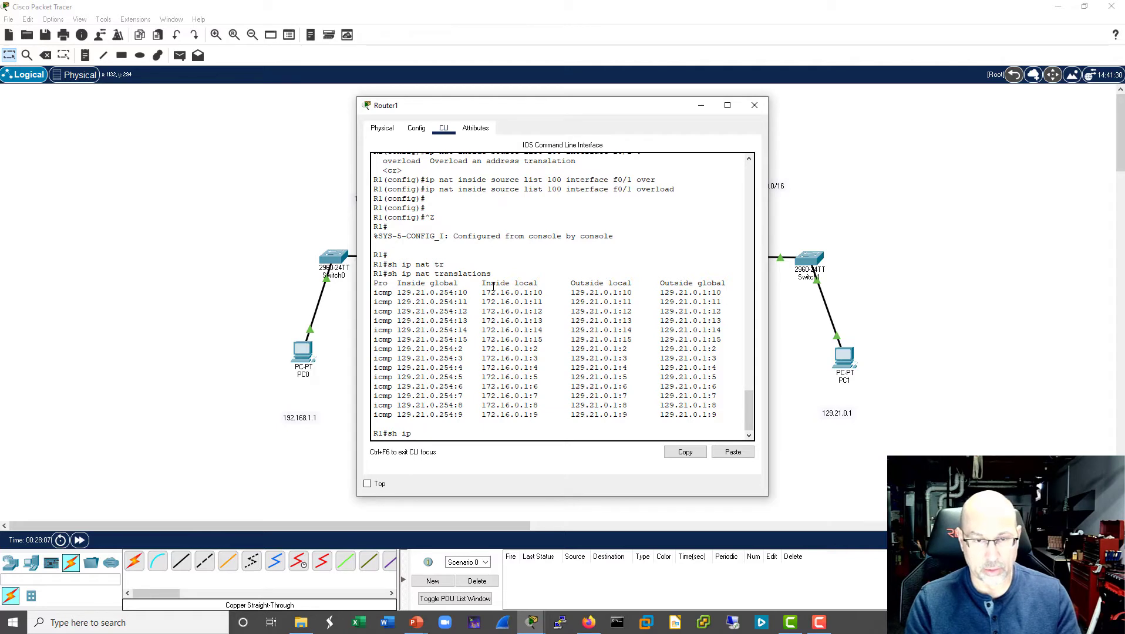
{"action": "type", "text": " route"}
{"action": "key", "text": "Return"}
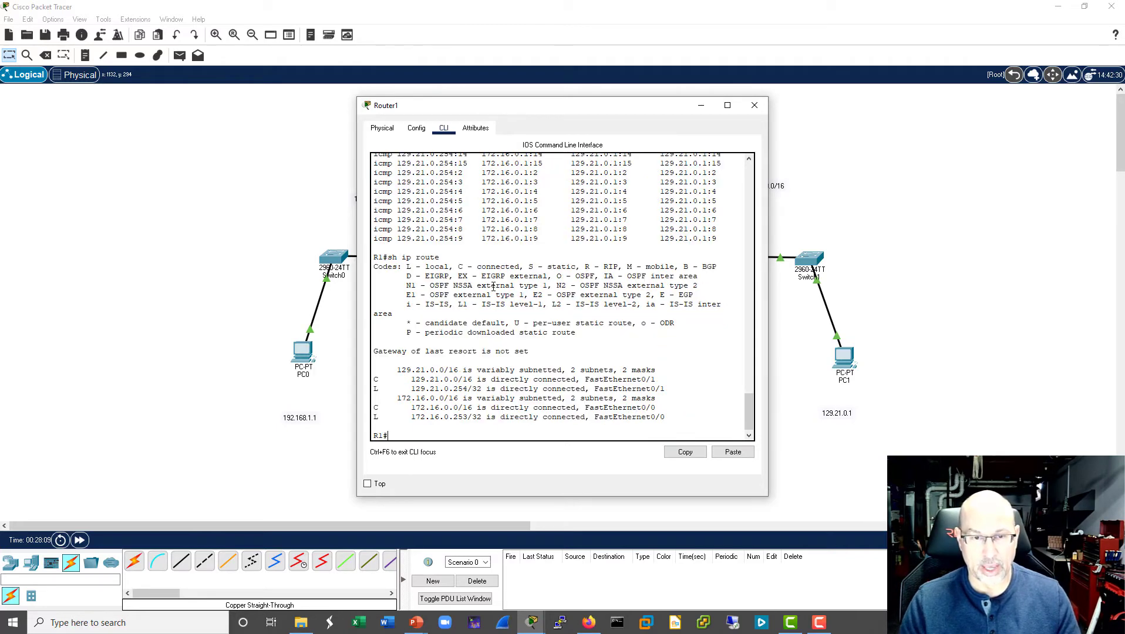
{"action": "key", "text": "Return"}
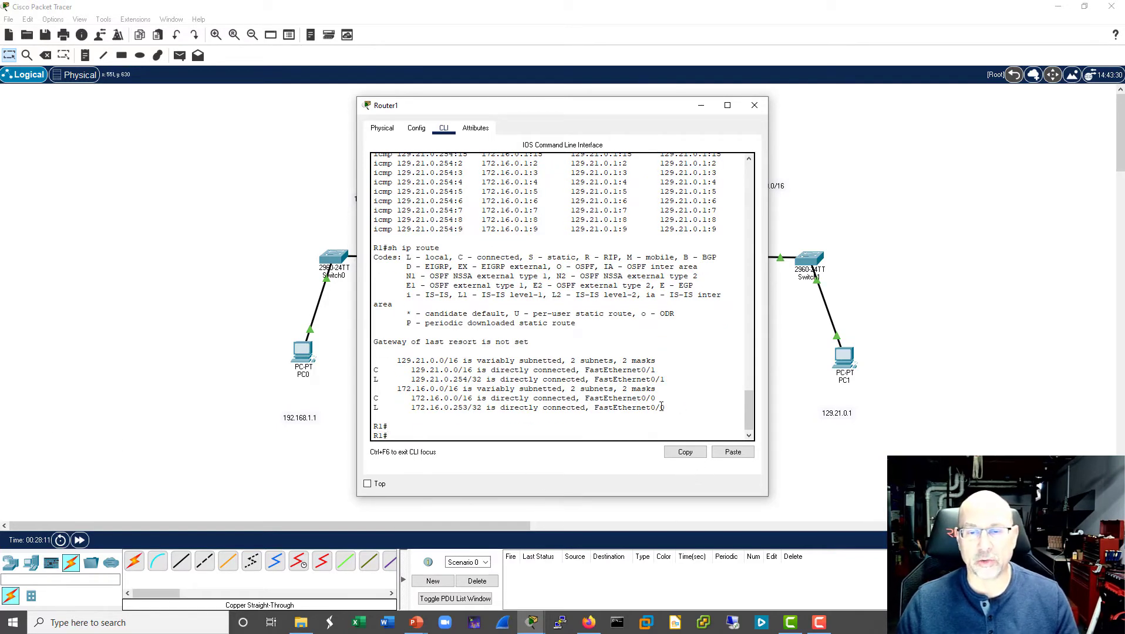
{"action": "left_click_drag", "start_coordinate": [662, 406], "coordinate": [374, 358]}
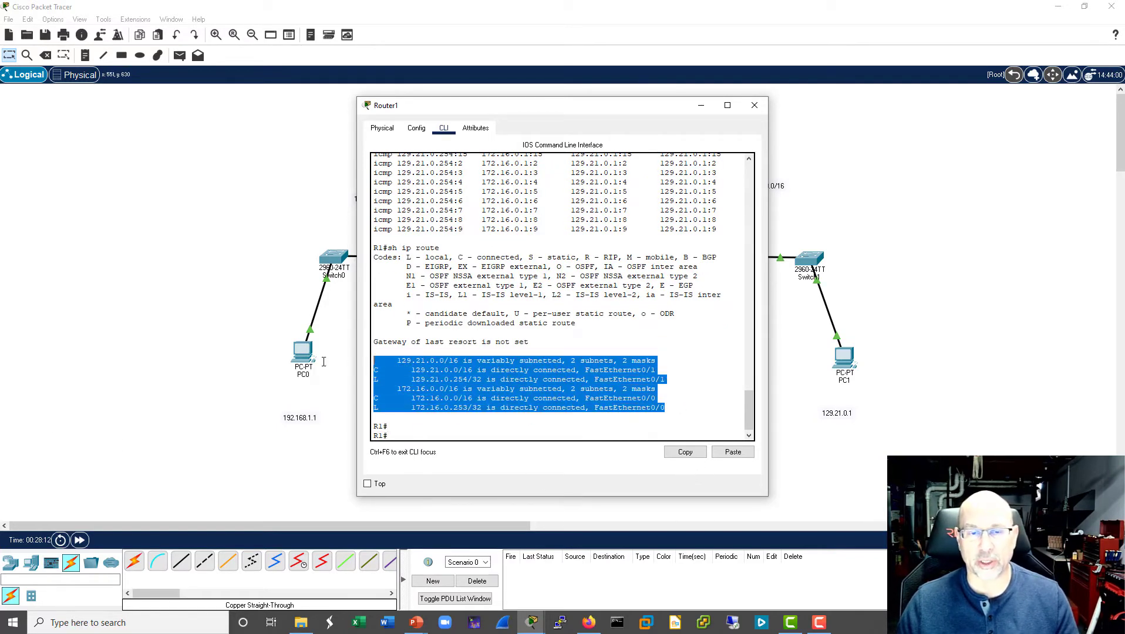
{"action": "left_click", "coordinate": [755, 106]}
- Switch to simulation mode and rearrange the whole topology and the simulation panel so that both are visible side by side
{"action": "key", "text": "shift+s"}
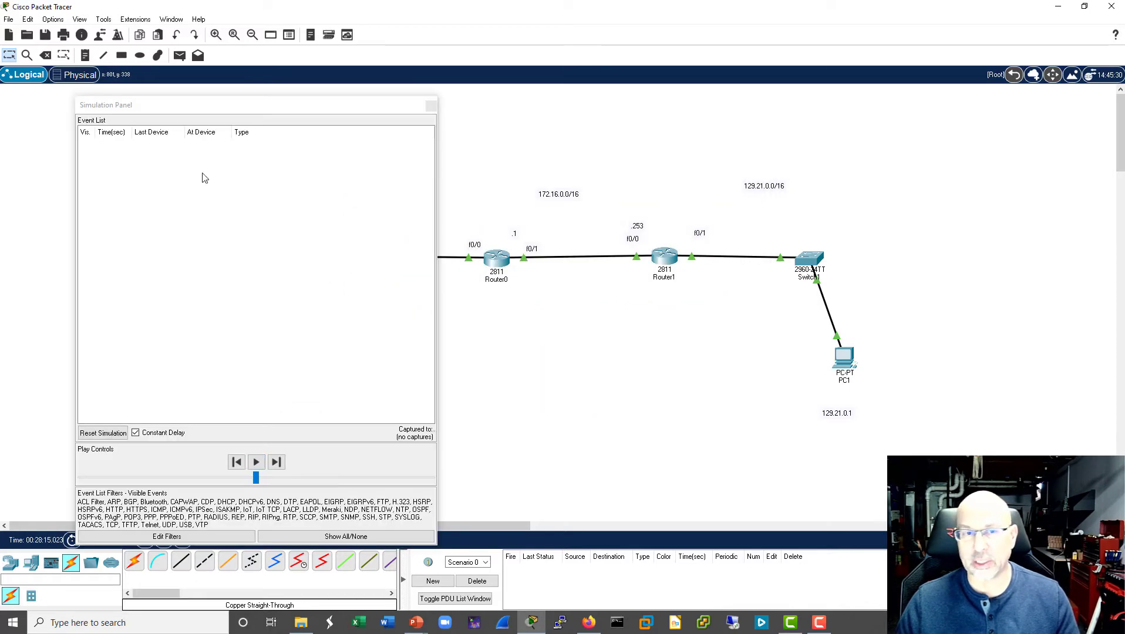
{"action": "left_click_drag", "start_coordinate": [226, 105], "coordinate": [777, 480]}
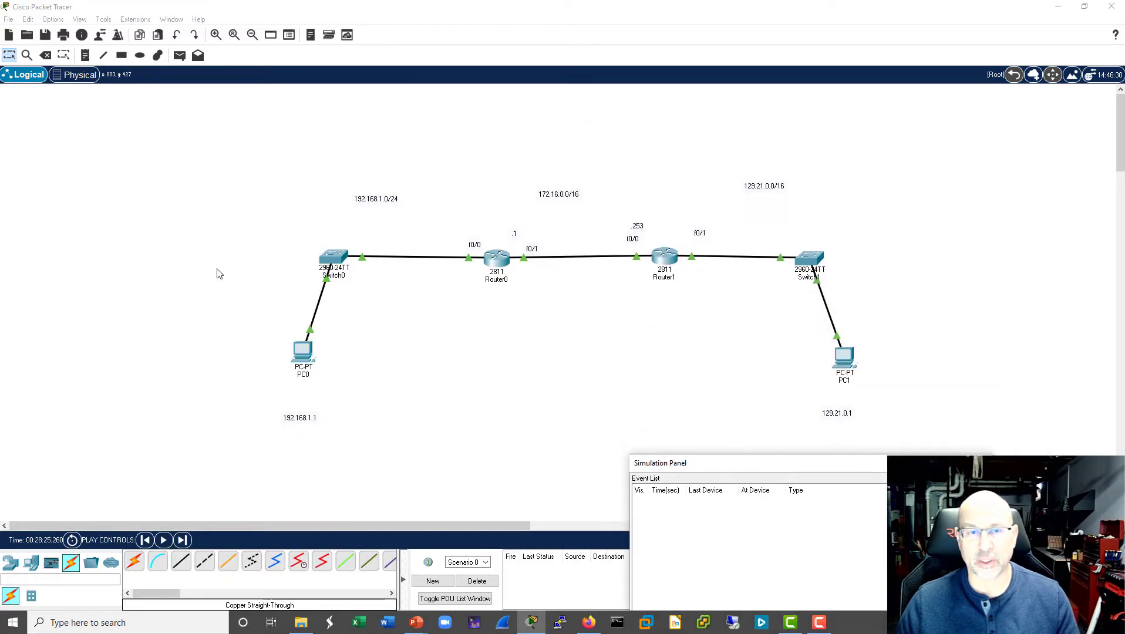
{"action": "left_click_drag", "start_coordinate": [198, 167], "coordinate": [893, 441]}
{"action": "left_click_drag", "start_coordinate": [492, 263], "coordinate": [281, 216]}
{"action": "left_click_drag", "start_coordinate": [835, 467], "coordinate": [934, 100]}
{"action": "left_click", "coordinate": [592, 401]}
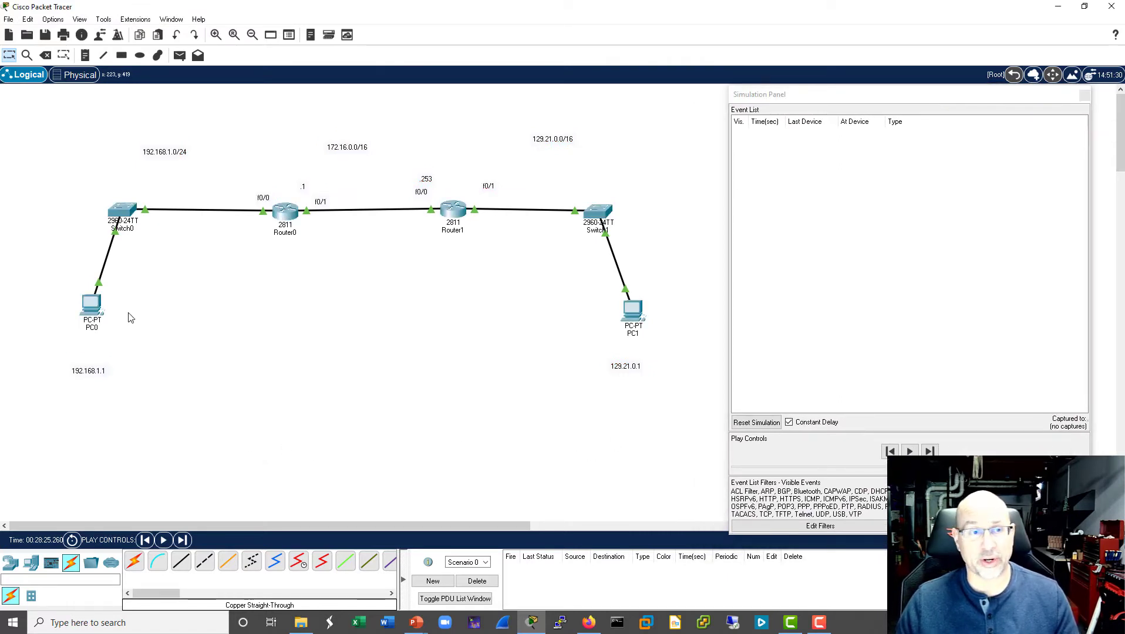
- Repeat the ping to 129.21.0.1 from PC0's command prompt and close its window
{"action": "left_click", "coordinate": [91, 304]}
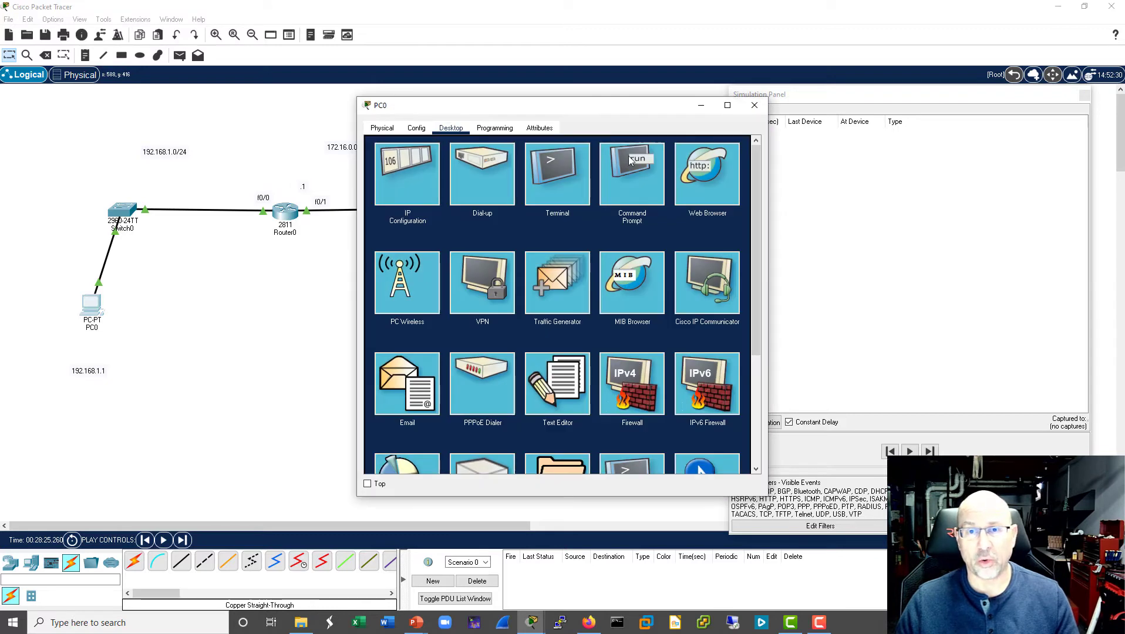
{"action": "left_click", "coordinate": [612, 170]}
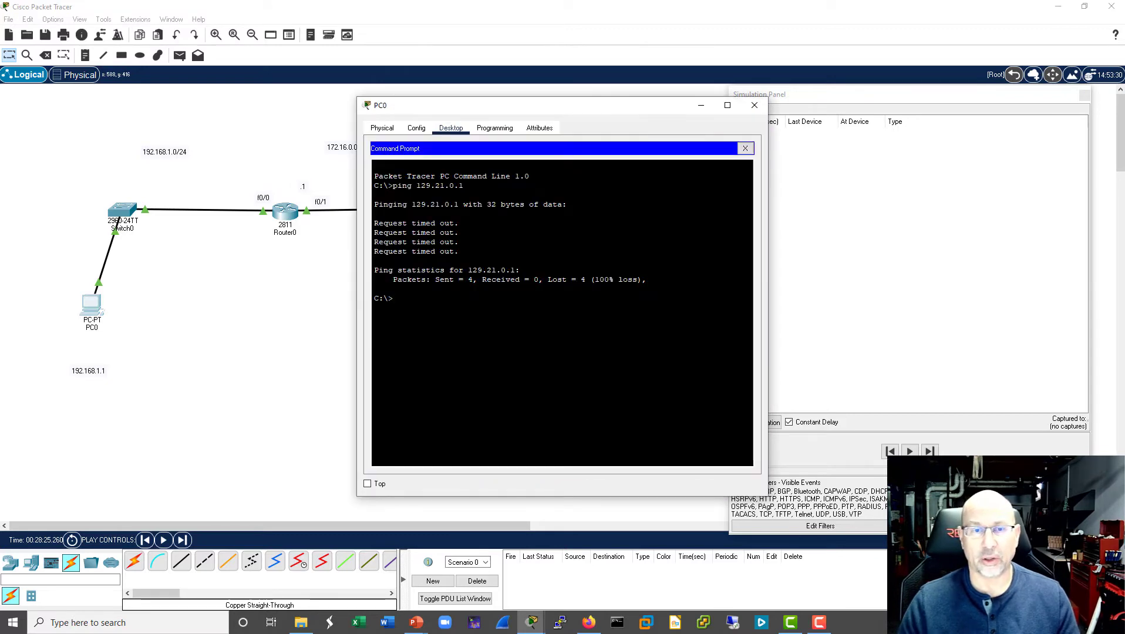
{"action": "key", "text": "Up"}
{"action": "key", "text": "Return"}
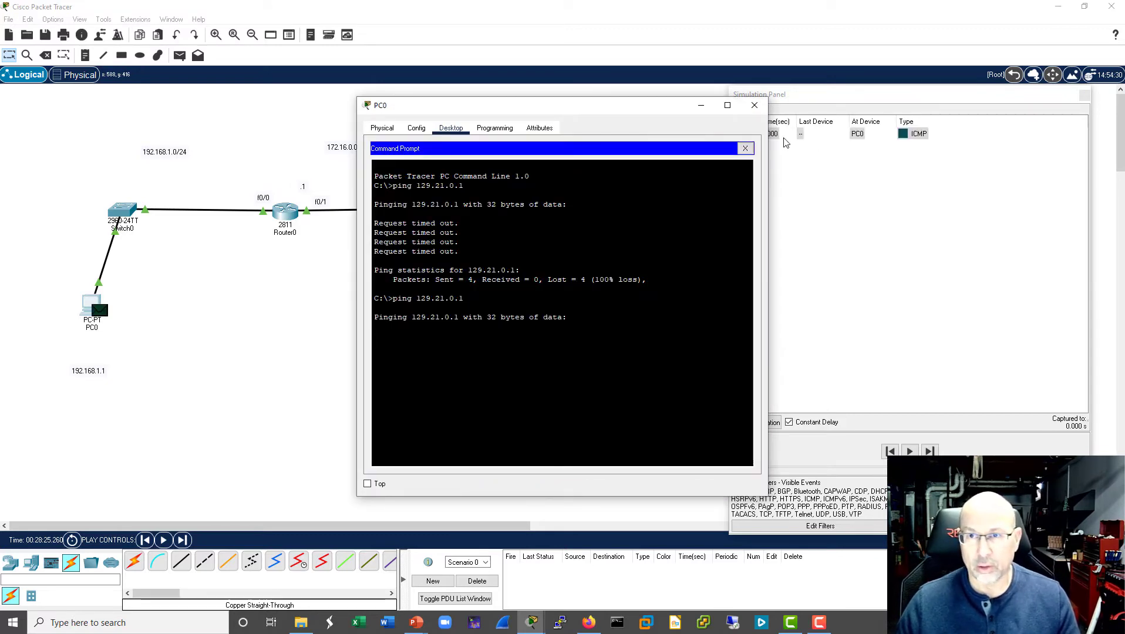
{"action": "left_click", "coordinate": [754, 105]}
- Advance the simulation event by event until the ICMP request travels from PC0 to PC1
{"action": "left_click", "coordinate": [930, 451]}
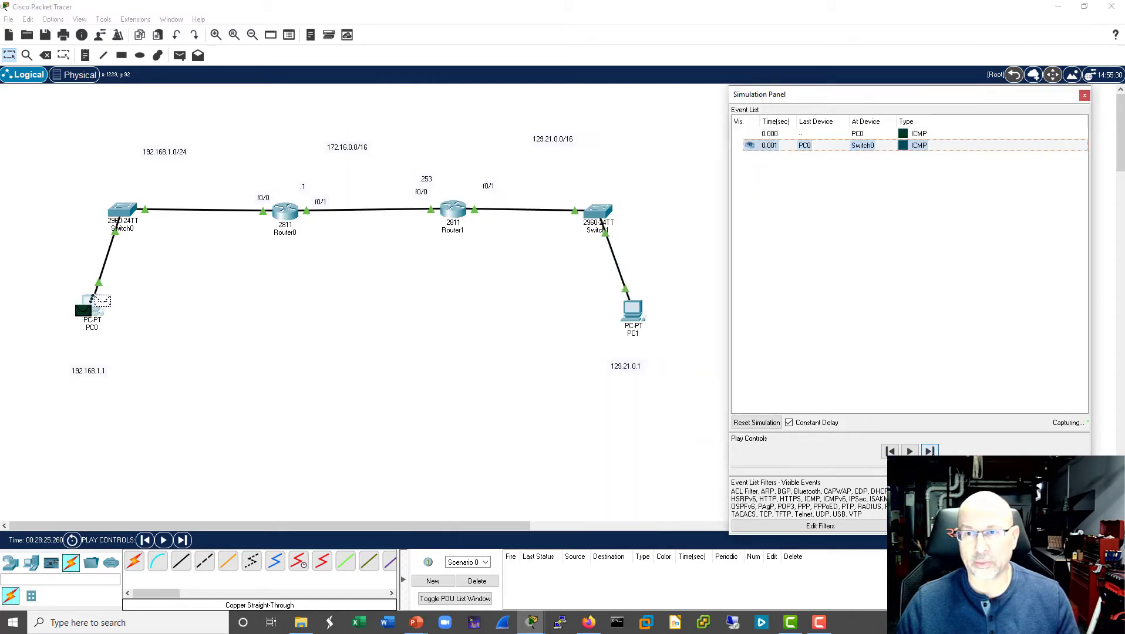
{"action": "left_click", "coordinate": [930, 450]}
{"action": "left_click", "coordinate": [930, 450]}
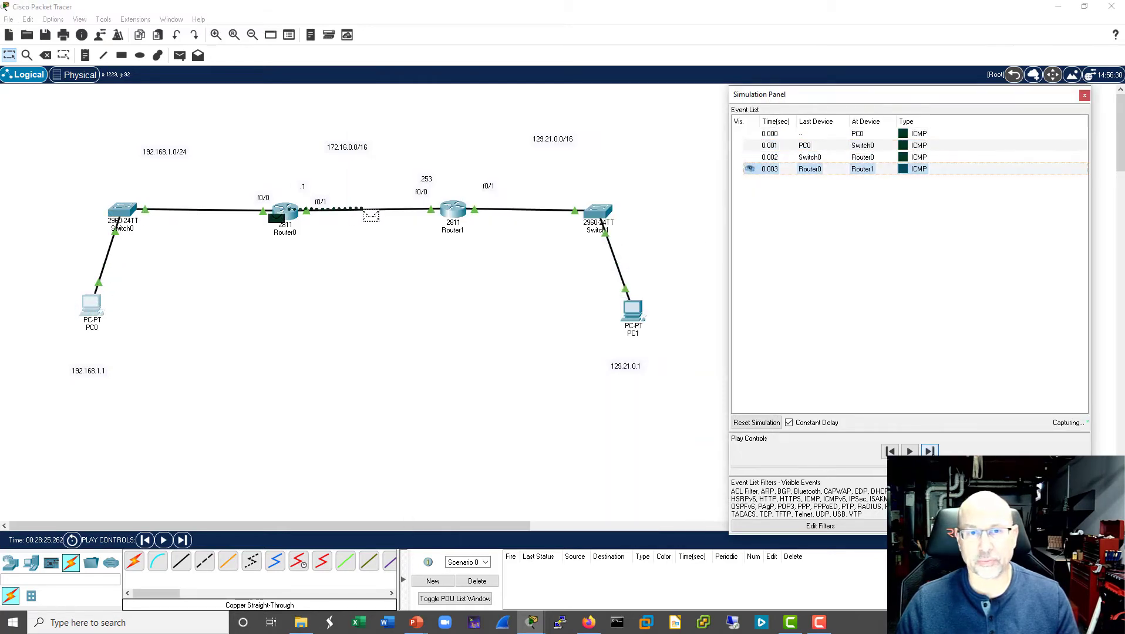
{"action": "left_click", "coordinate": [929, 450]}
{"action": "left_click", "coordinate": [929, 451]}
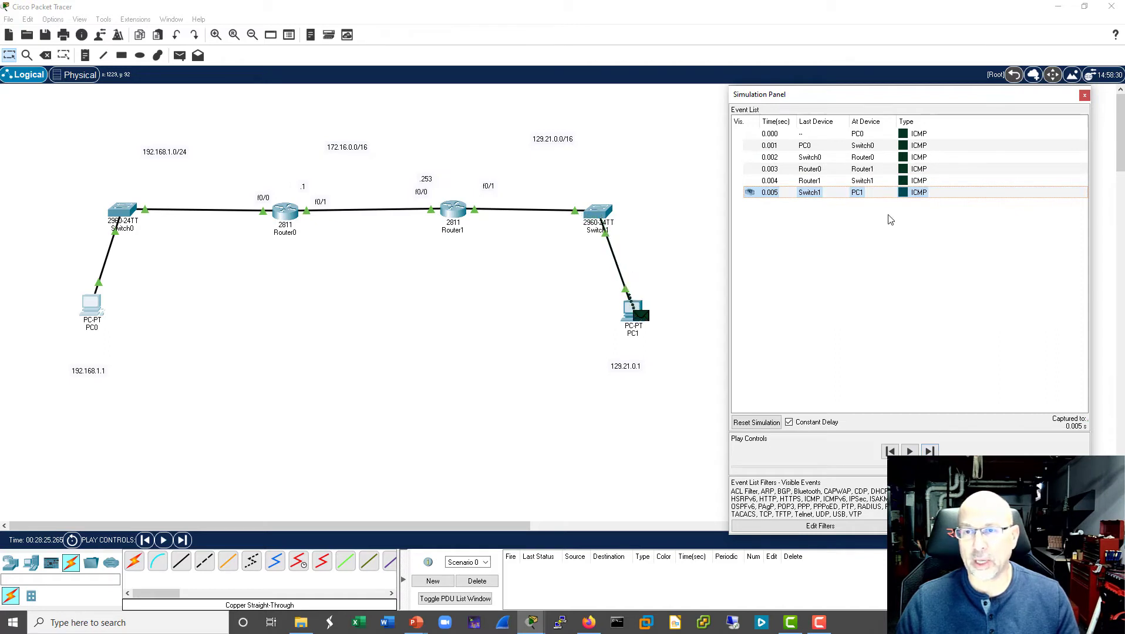
- Inspect the Layer 3 inbound header of the ICMP request at PC1 and close the PDU details
{"action": "left_click", "coordinate": [849, 194]}
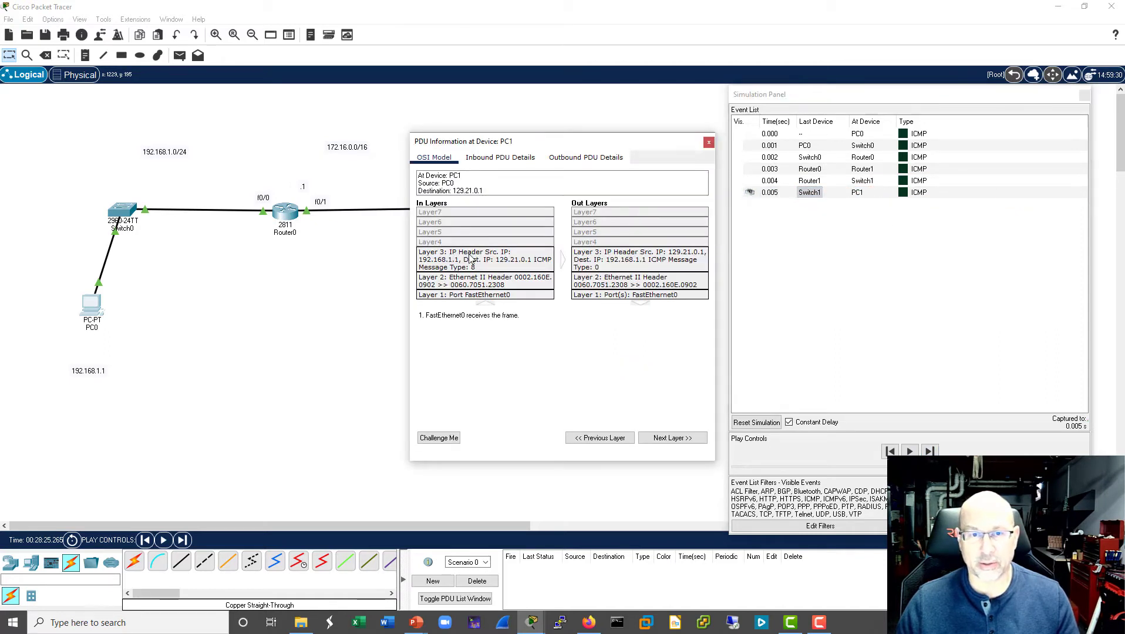
{"action": "left_click", "coordinate": [447, 267]}
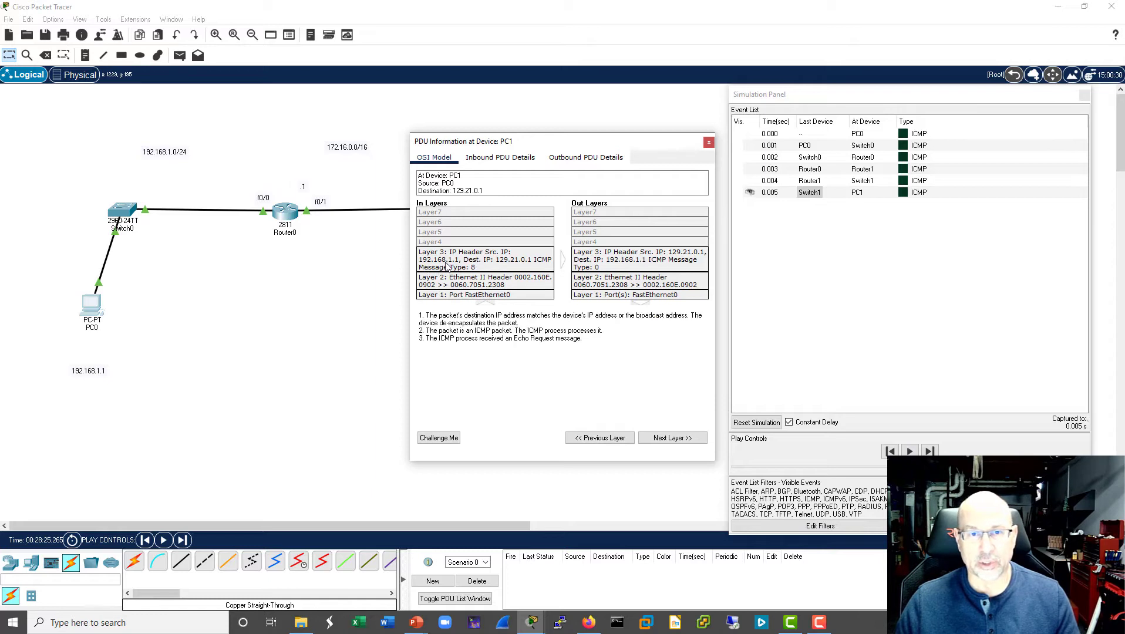
{"action": "left_click", "coordinate": [709, 143]}
- Advance the simulation to follow PC1's ICMP reply through Switch1 to Router1 and the packet Router1 sends back
{"action": "left_click", "coordinate": [930, 451]}
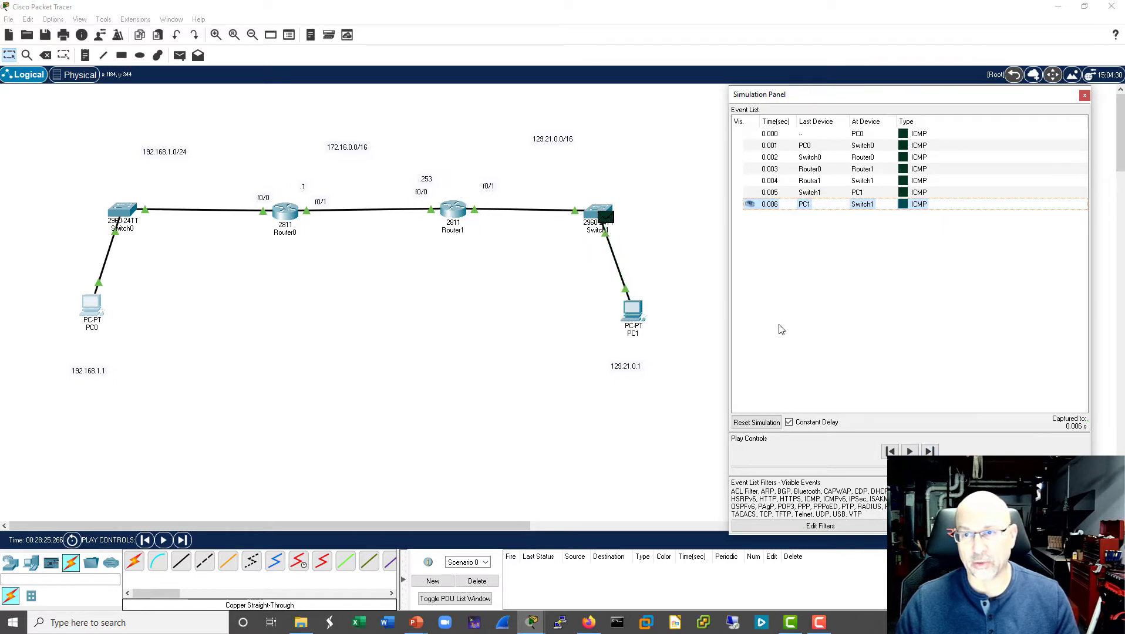
{"action": "left_click", "coordinate": [927, 449]}
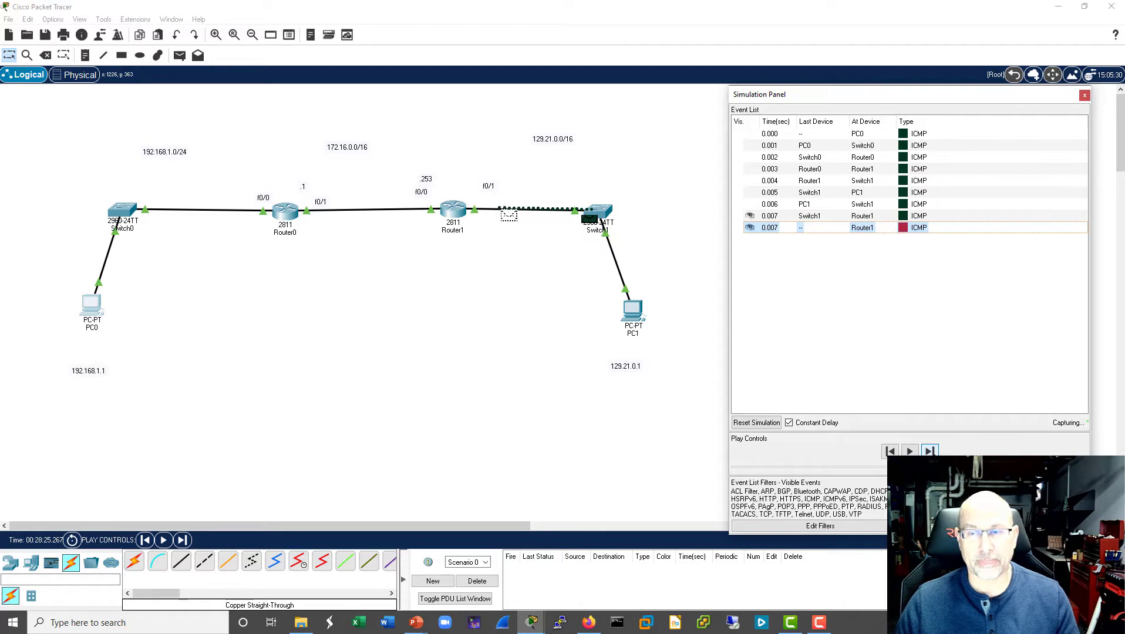
{"action": "left_click", "coordinate": [930, 451]}
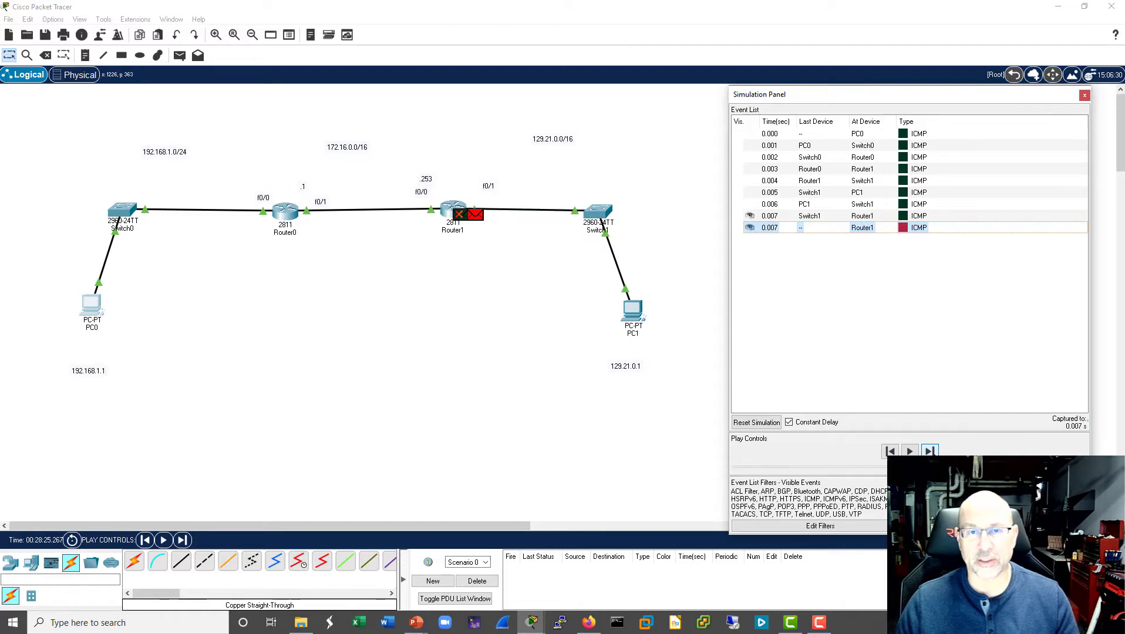
{"action": "left_click", "coordinate": [929, 450]}
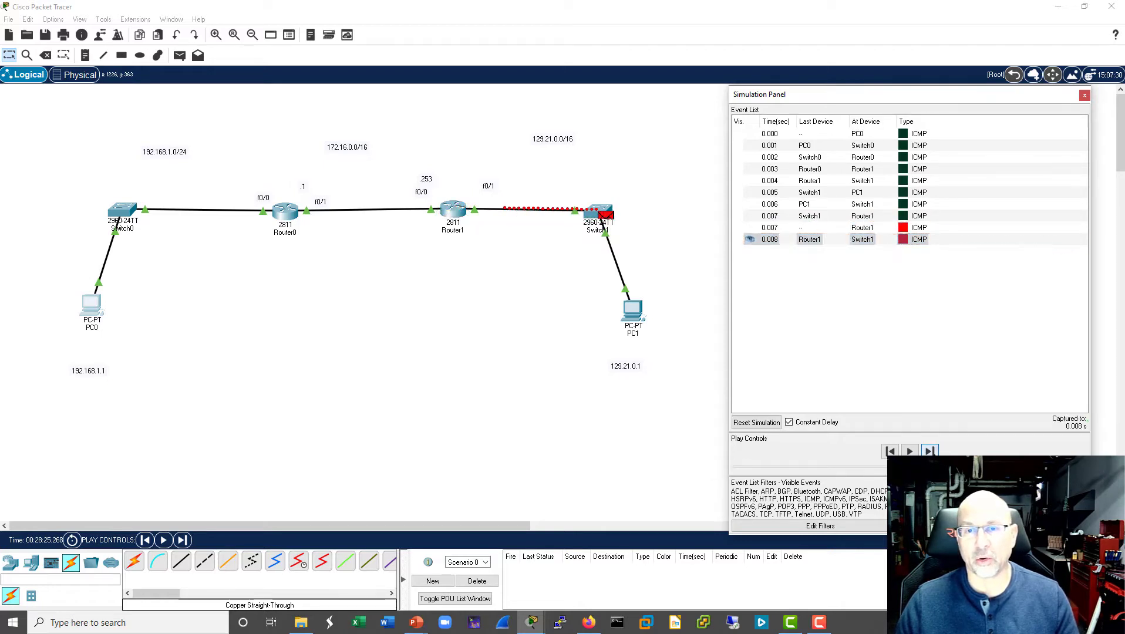
- Inspect the Layer 3 details of Router1's ICMP message at PC1, and return from simulation to real-time mode
{"action": "left_click", "coordinate": [864, 252]}
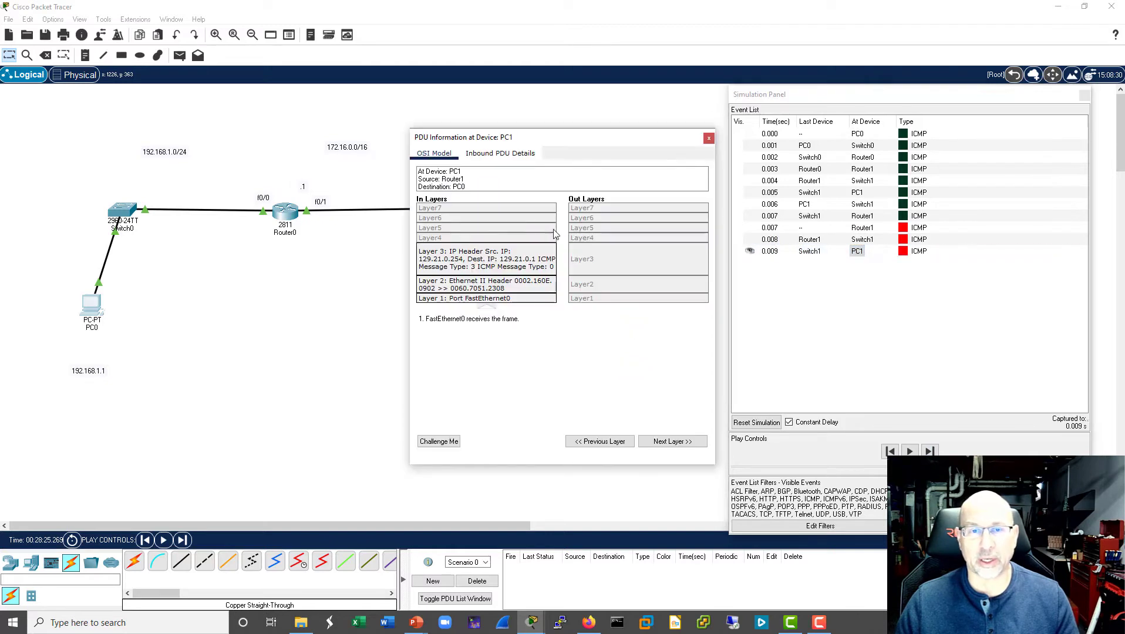
{"action": "left_click", "coordinate": [469, 269]}
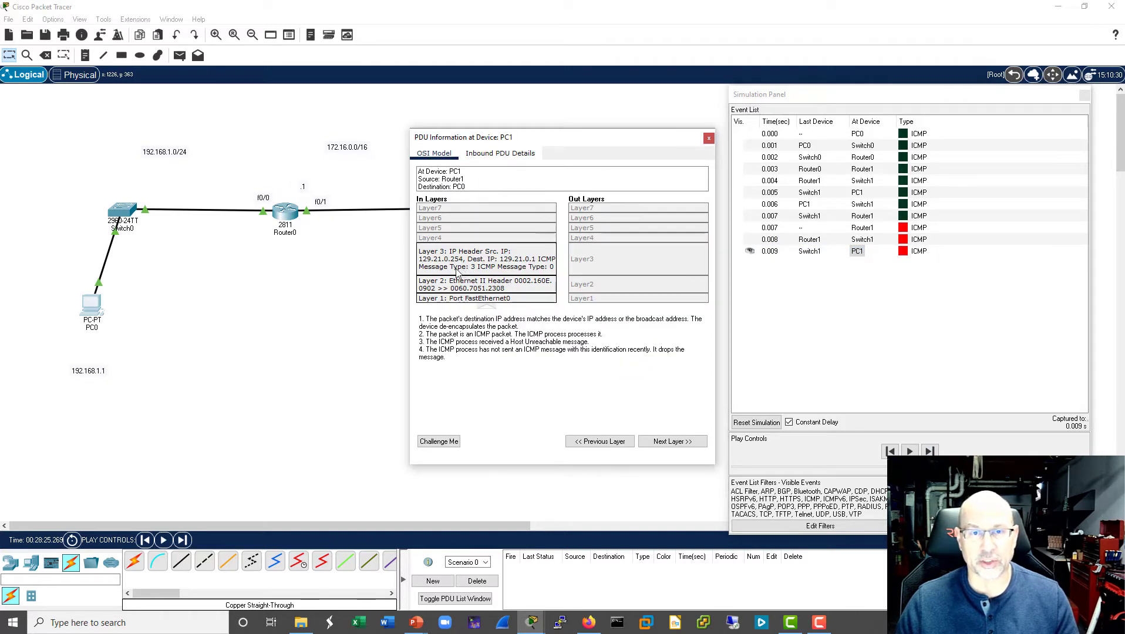
{"action": "left_click", "coordinate": [708, 139]}
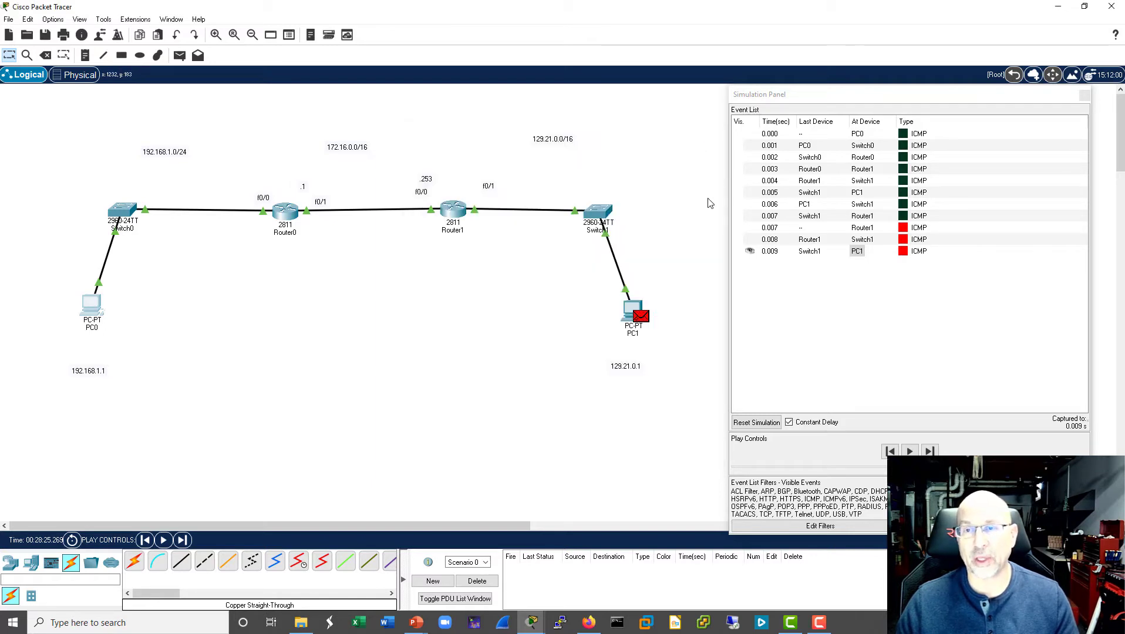
{"action": "left_click", "coordinate": [1083, 96]}
{"action": "left_click", "coordinate": [1050, 539]}
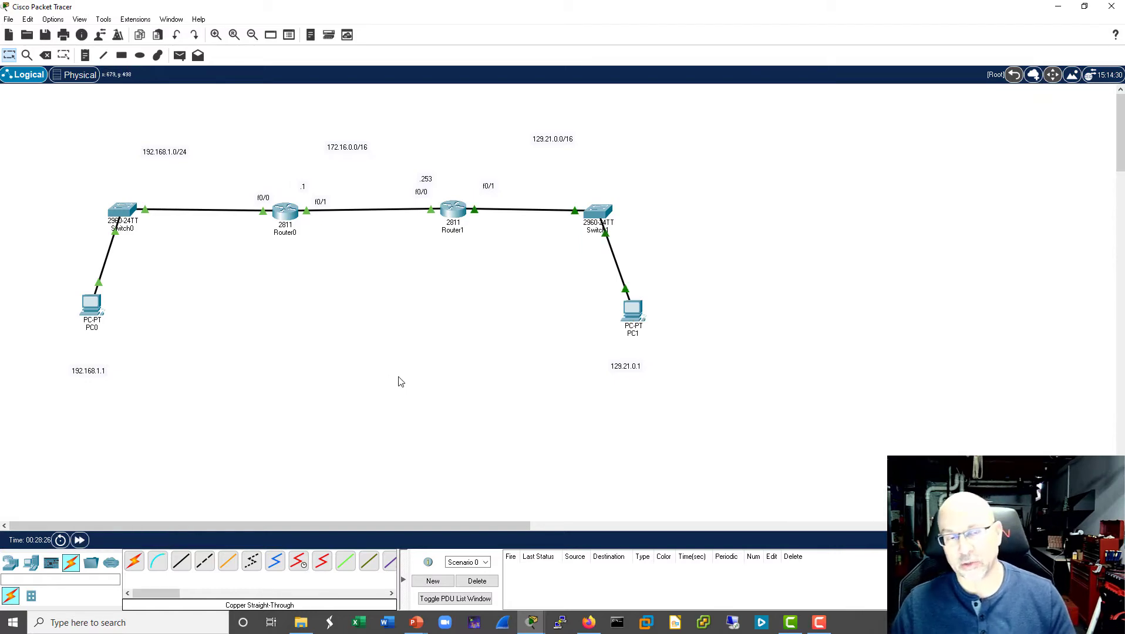
- Open Router0's command line and mark interface f0/0 as NAT inside
{"action": "left_click", "coordinate": [286, 211]}
{"action": "left_click_drag", "start_coordinate": [652, 113], "coordinate": [952, 102]}
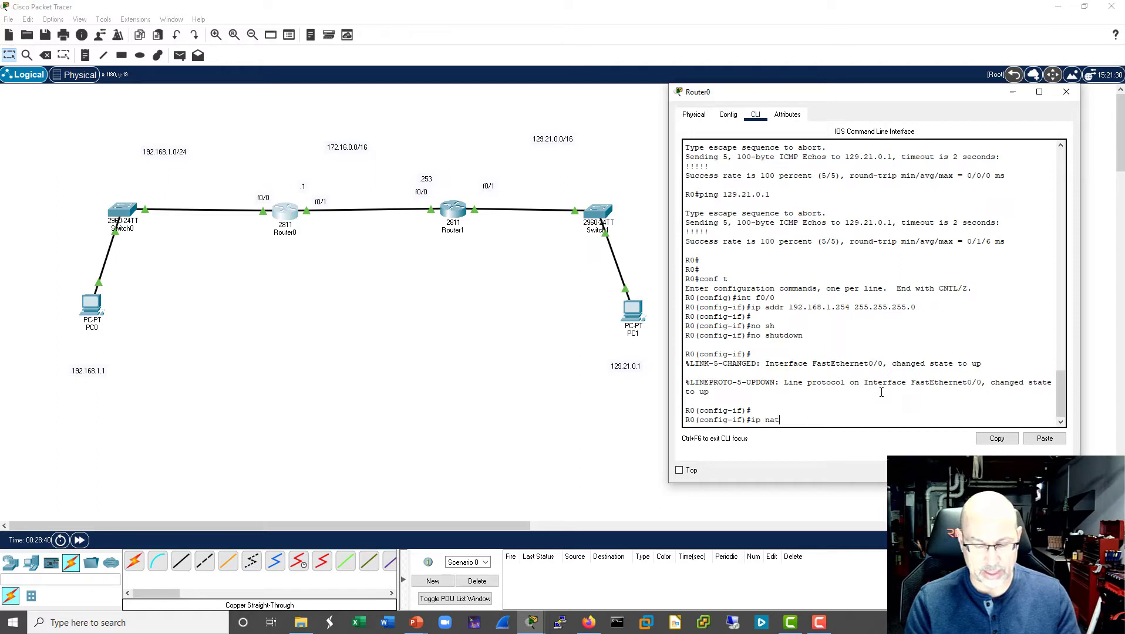
{"action": "key", "text": "Return"}
- Mark Router0's interface f0/1 as NAT outside and return to global configuration mode
{"action": "key", "text": "Up"}
{"action": "key", "text": "Up"}
{"action": "key", "text": "Up"}
{"action": "key", "text": "Up"}
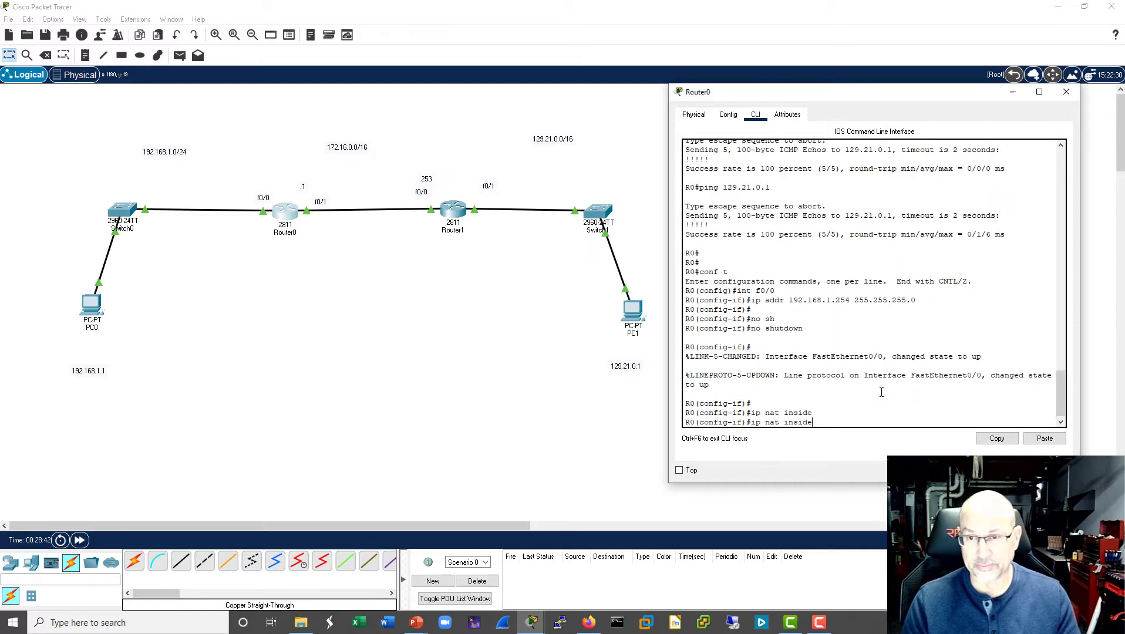
{"action": "key", "text": "Up"}
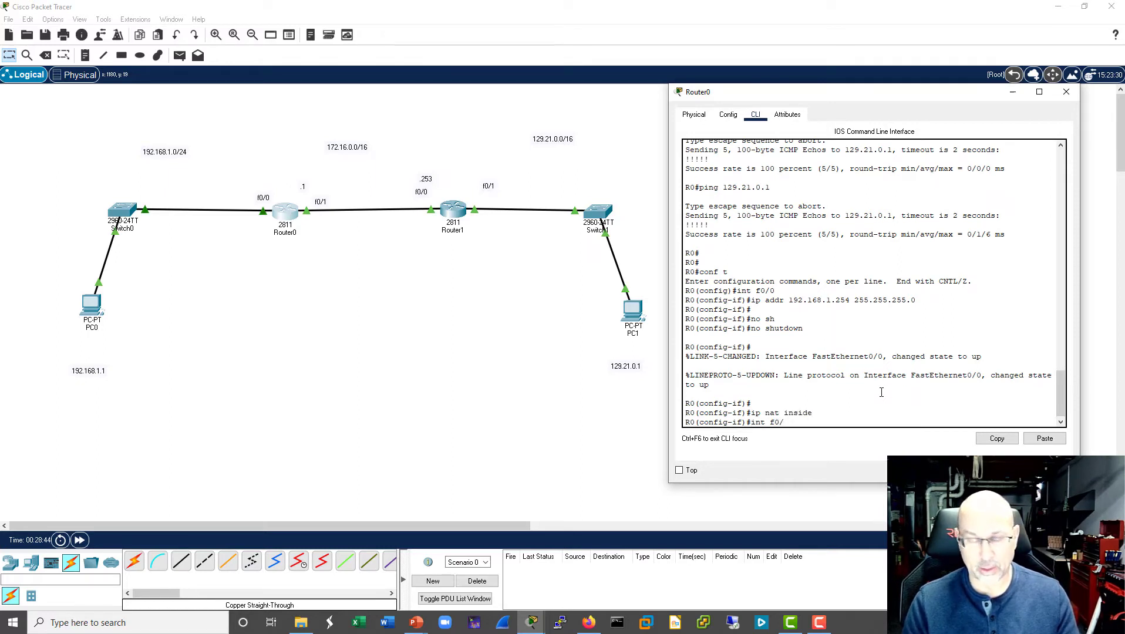
{"action": "type", "text": "1"}
{"action": "key", "text": "Return"}
{"action": "type", "text": "ip "}
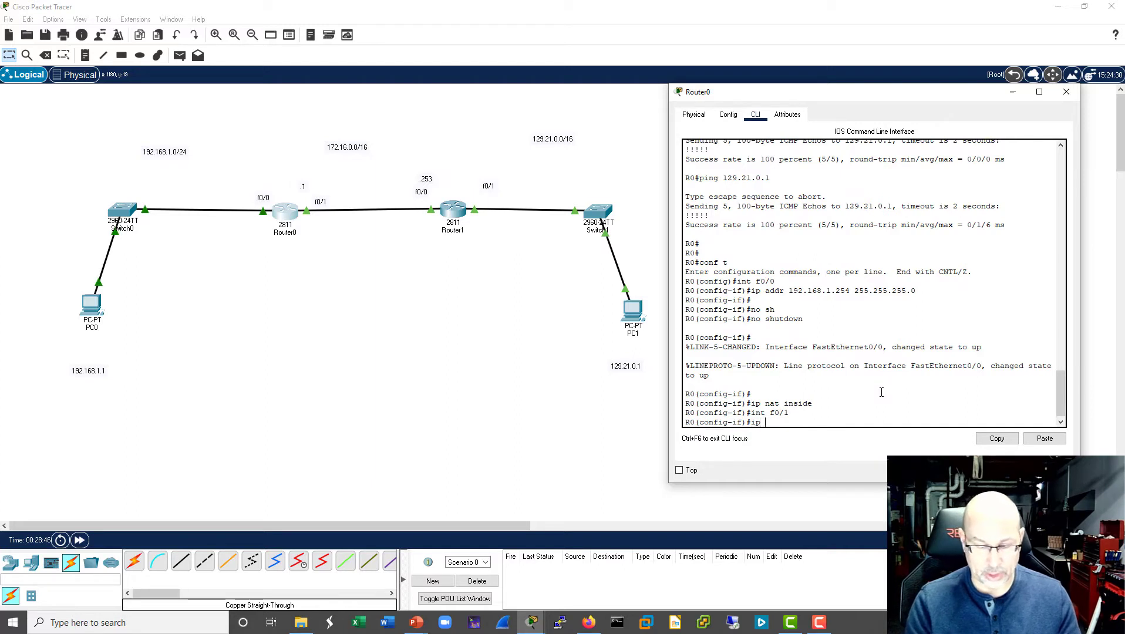
{"action": "type", "text": "nat outisde"}
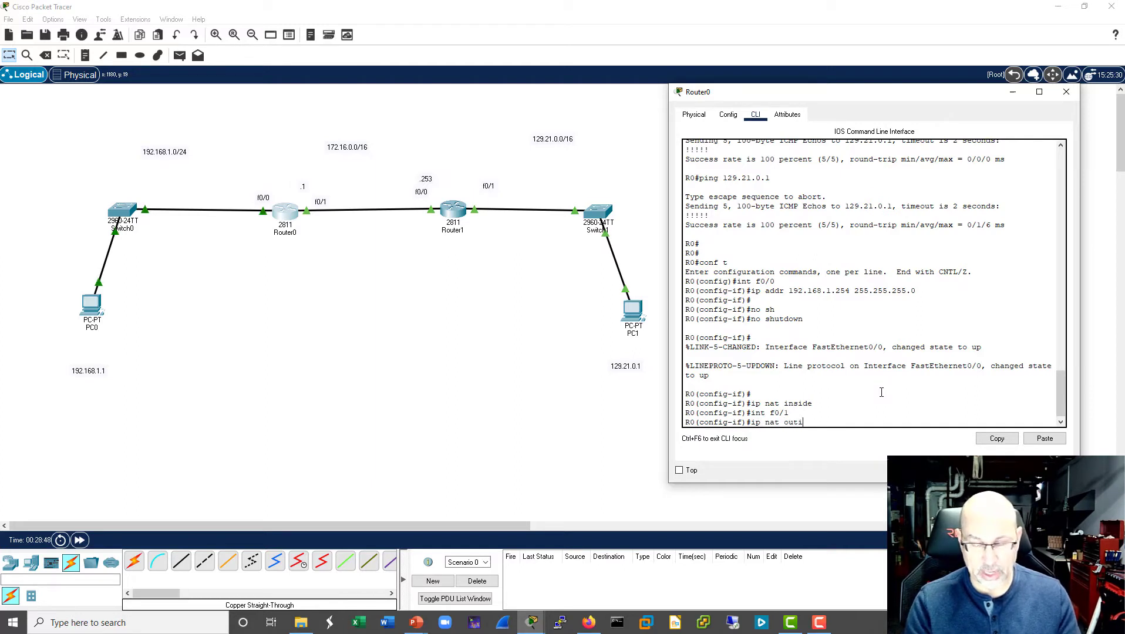
{"action": "key", "text": "BackSpace"}
{"action": "key", "text": "BackSpace"}
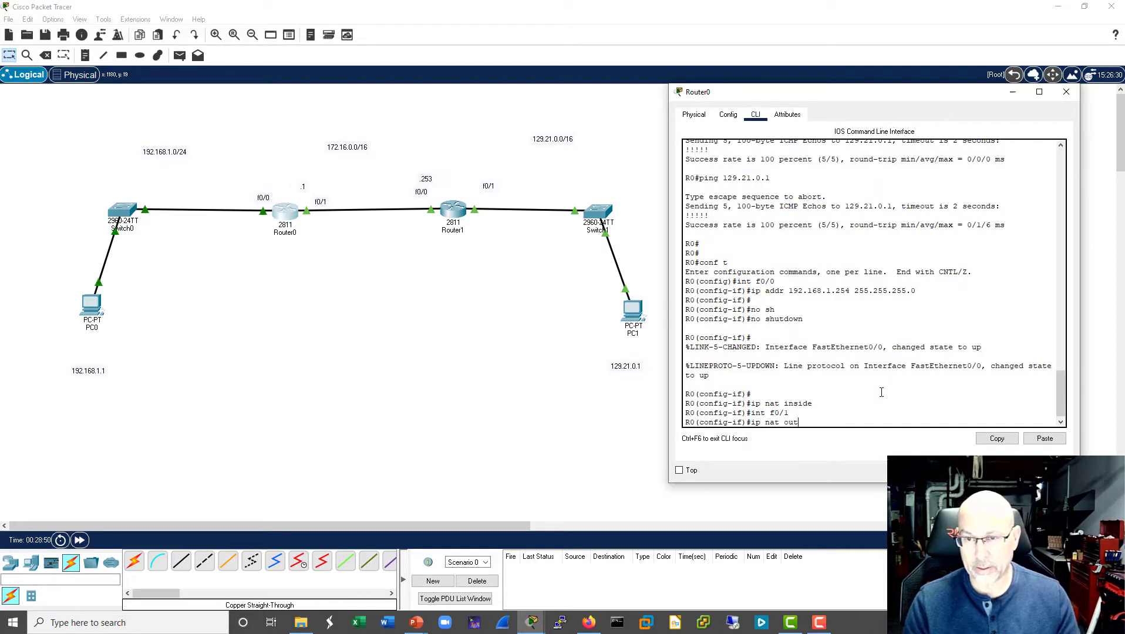
{"action": "type", "text": "s"}
{"action": "key", "text": "Tab"}
{"action": "key", "text": "Return"}
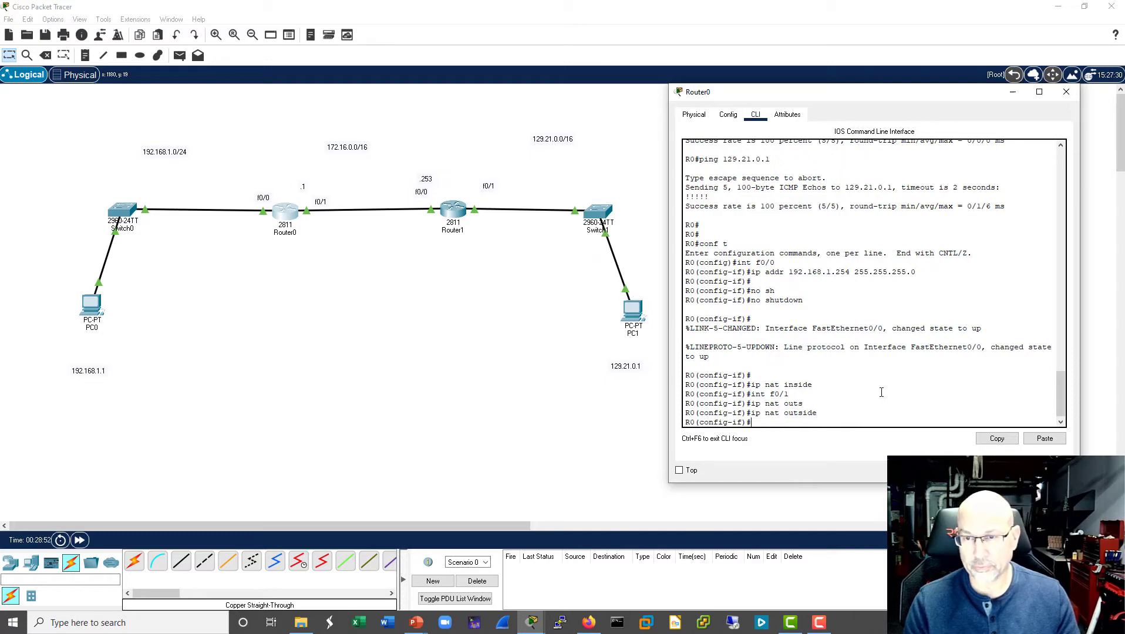
{"action": "key", "text": "Return"}
{"action": "type", "text": "exit"}
{"action": "key", "text": "Return"}
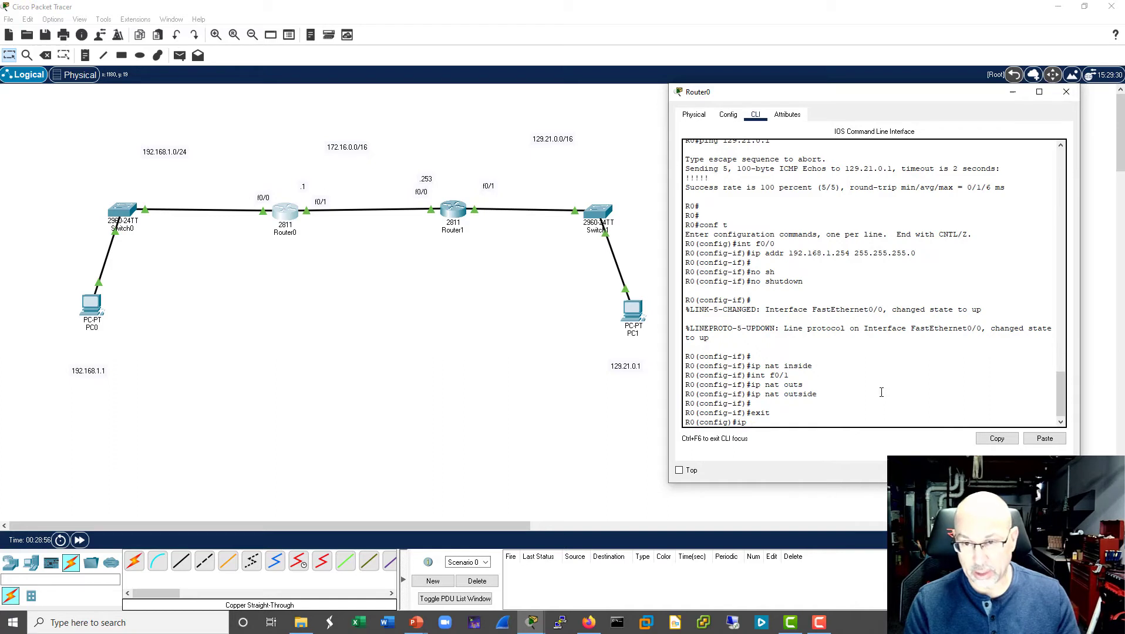
- Try to define access list 6 with the command ip access-list 6 permit 192.168.1.0 0.0.0.255
{"action": "type", "text": "ip acce"}
{"action": "key", "text": "Tab"}
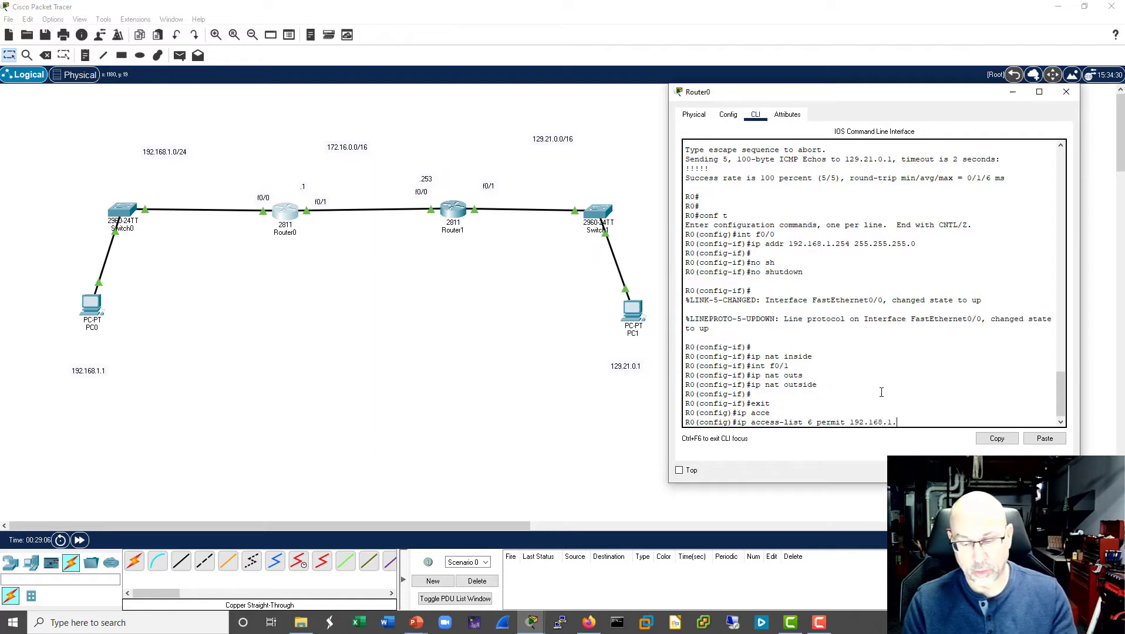
{"action": "type", "text": "0 0.0.0.255"}
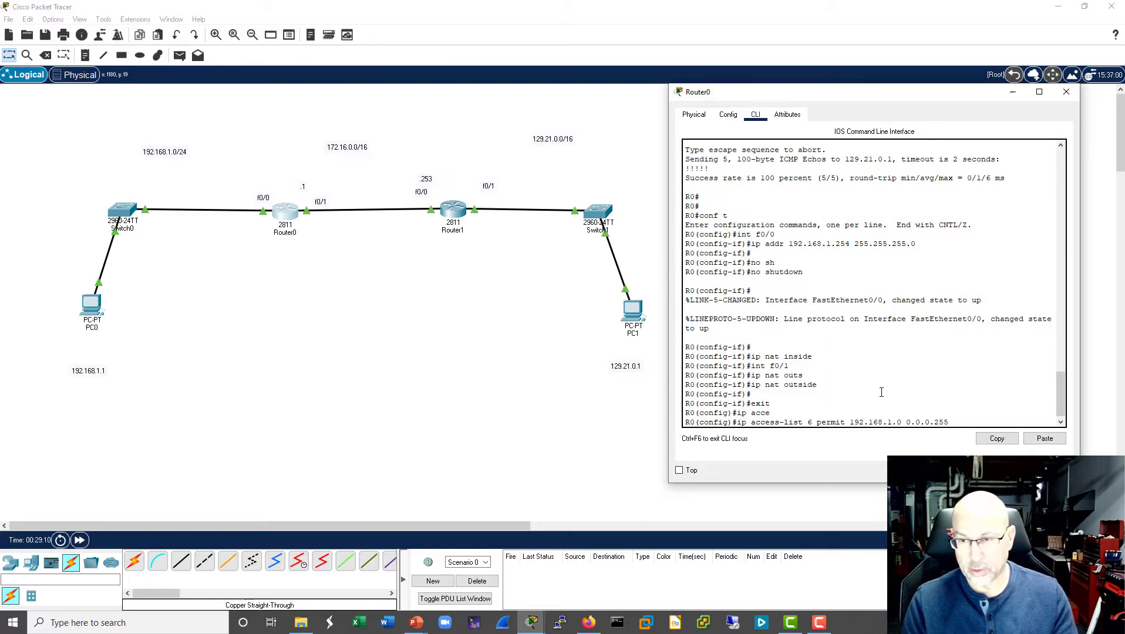
{"action": "key", "text": "Return"}
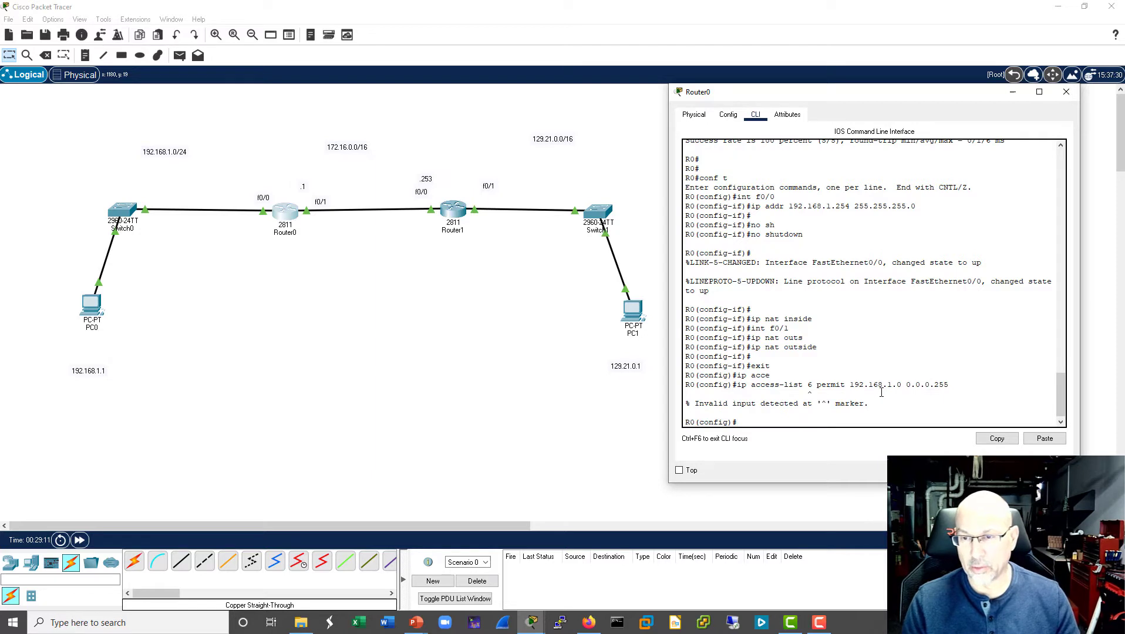
- Reissue the command without its ip prefix as access-list 6 permit 192.168.1.0 0.0.0.255, and leave configuration mode
{"action": "key", "text": "Up"}
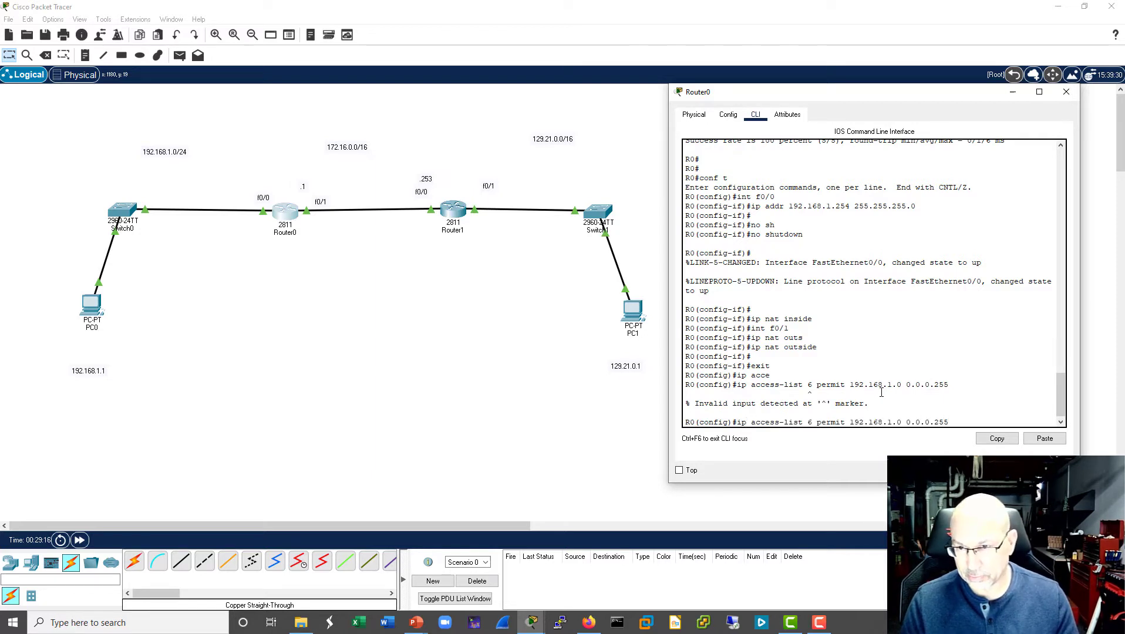
{"action": "key", "text": "Home"}
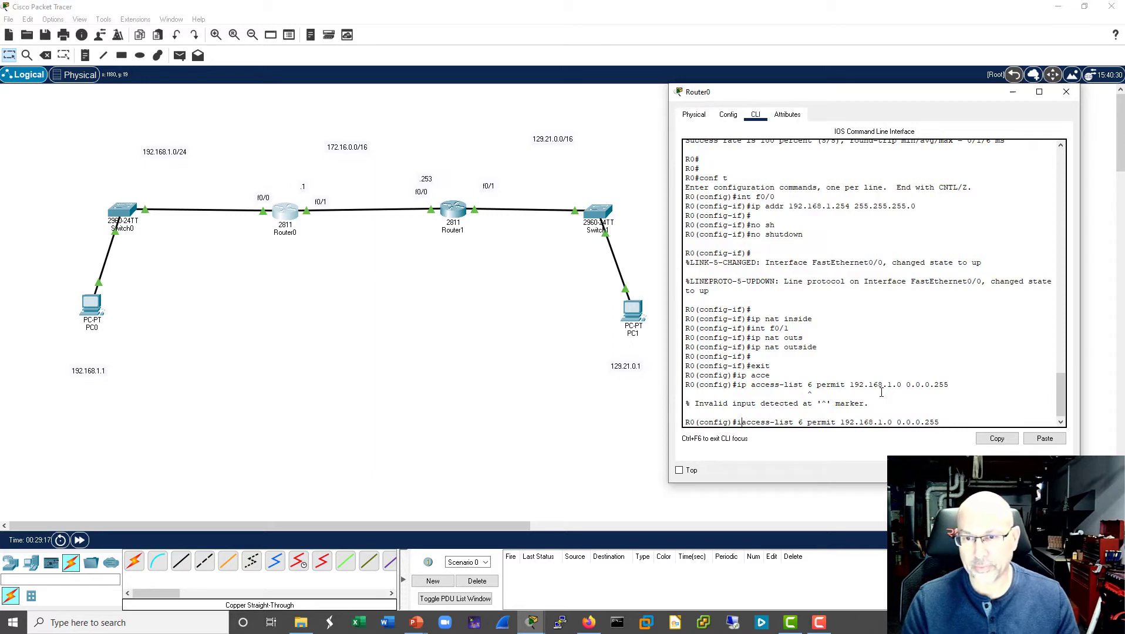
{"action": "key", "text": "Delete"}
{"action": "key", "text": "Delete"}
{"action": "key", "text": "Delete"}
{"action": "key", "text": "Return"}
{"action": "key", "text": "Return"}
{"action": "key", "text": "Return"}
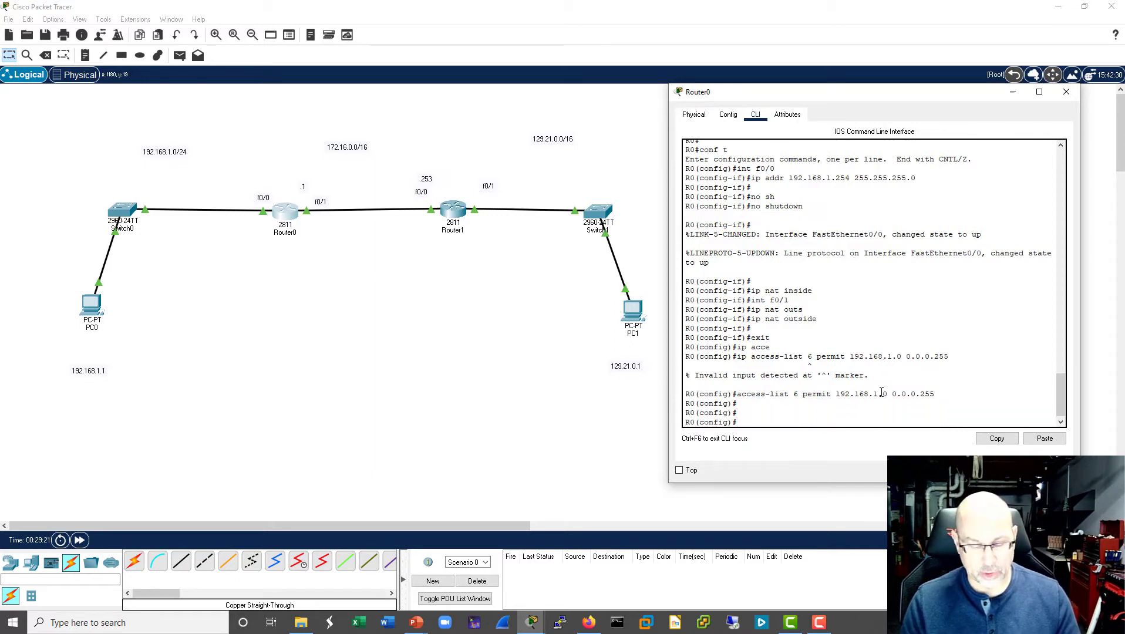
{"action": "key", "text": "ctrl+z"}
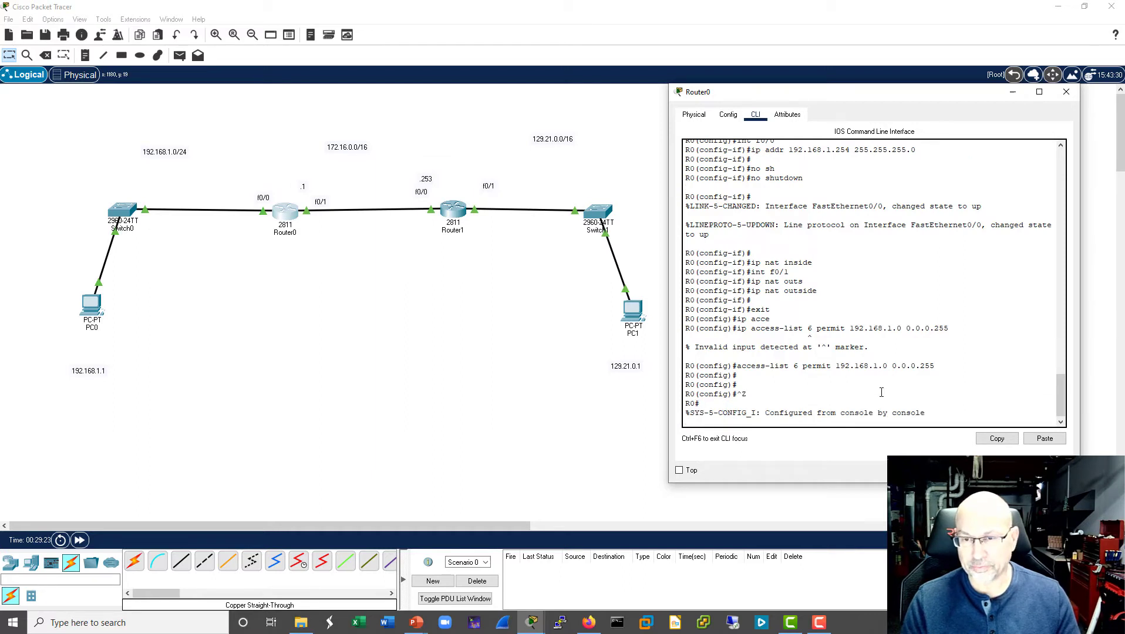
- Display R0's running configuration through to its end
{"action": "key", "text": "Return"}
{"action": "key", "text": "Return"}
{"action": "type", "text": "sh"}
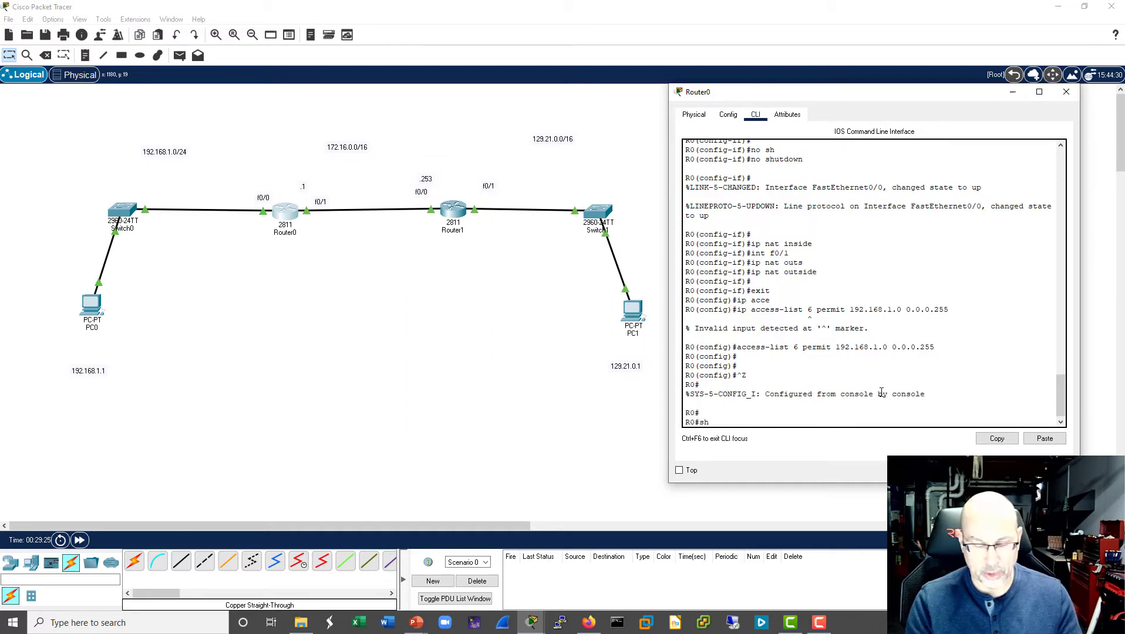
{"action": "type", "text": " run"}
{"action": "key", "text": "Return"}
{"action": "key", "text": "space"}
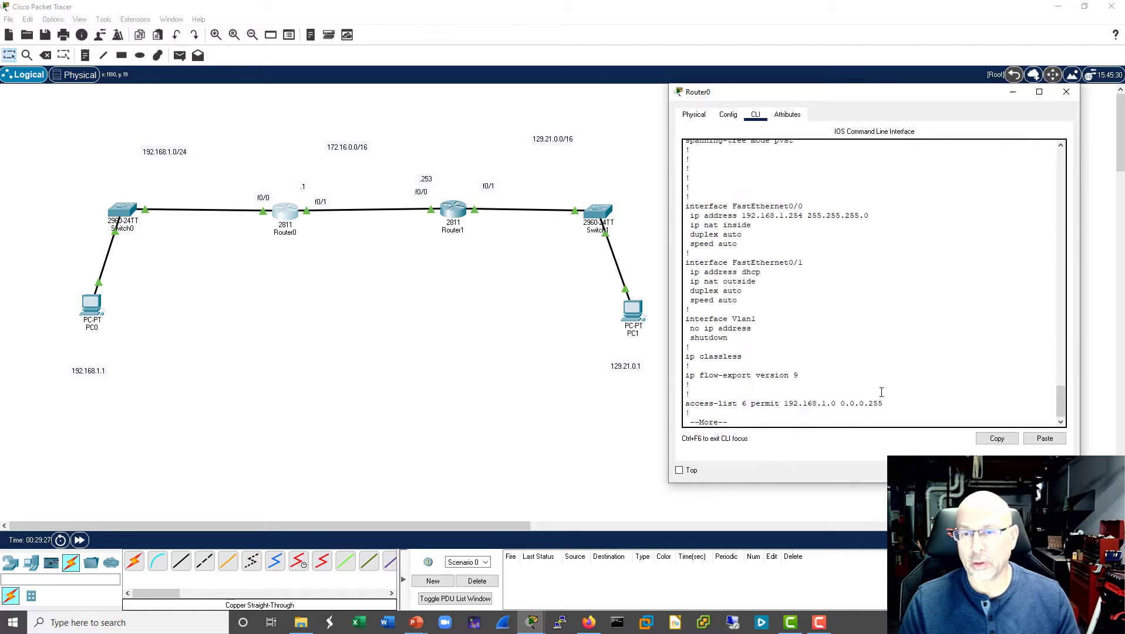
{"action": "key", "text": "Return"}
{"action": "key", "text": "Return"}
{"action": "key", "text": "Return"}
{"action": "key", "text": "Return"}
{"action": "key", "text": "Return"}
{"action": "key", "text": "Return"}
{"action": "key", "text": "Return"}
{"action": "key", "text": "Return"}
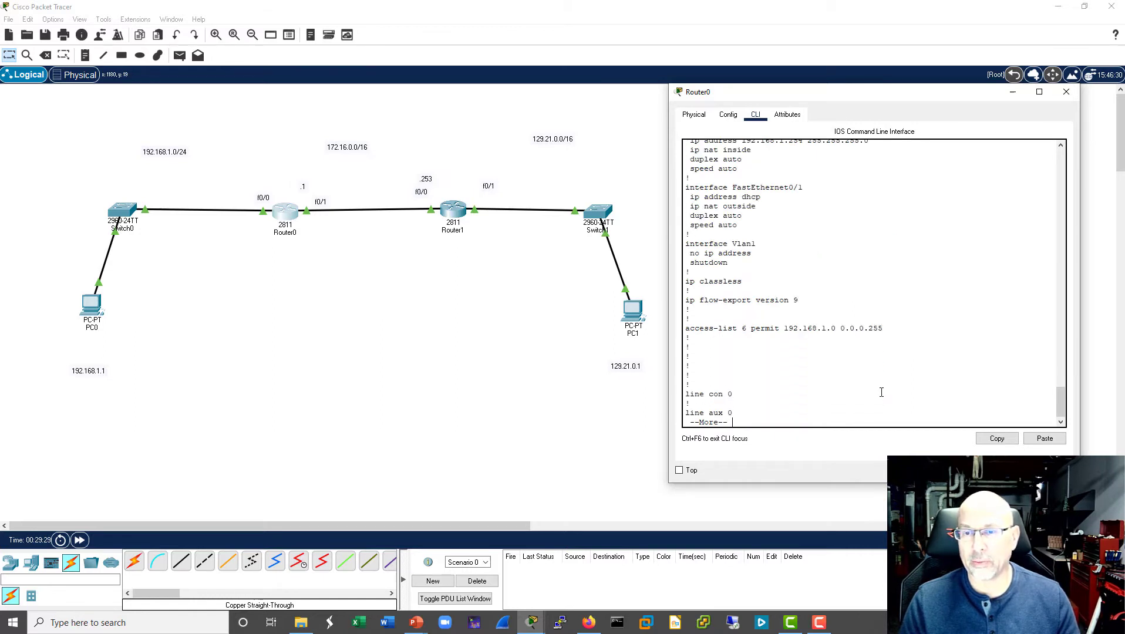
{"action": "key", "text": "Return"}
{"action": "key", "text": "space"}
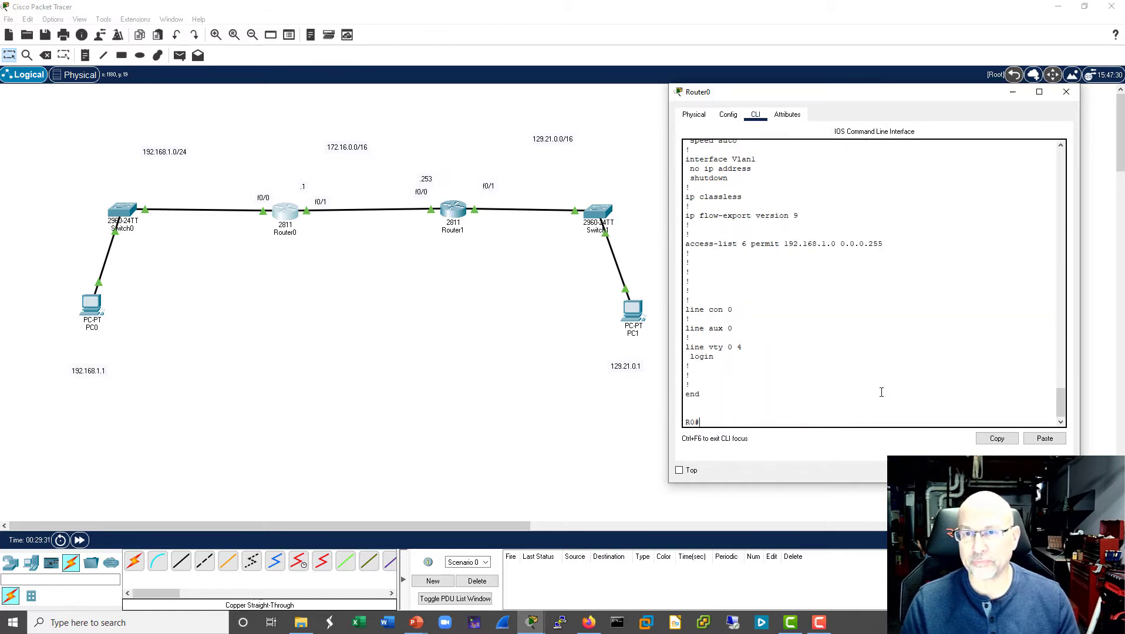
- Examine the IP address and NAT inside/outside lines of FastEthernet0/0 and FastEthernet0/1, and close the Router0 window
{"action": "scroll", "coordinate": [997, 320], "scroll_direction": "up", "scroll_amount": 7}
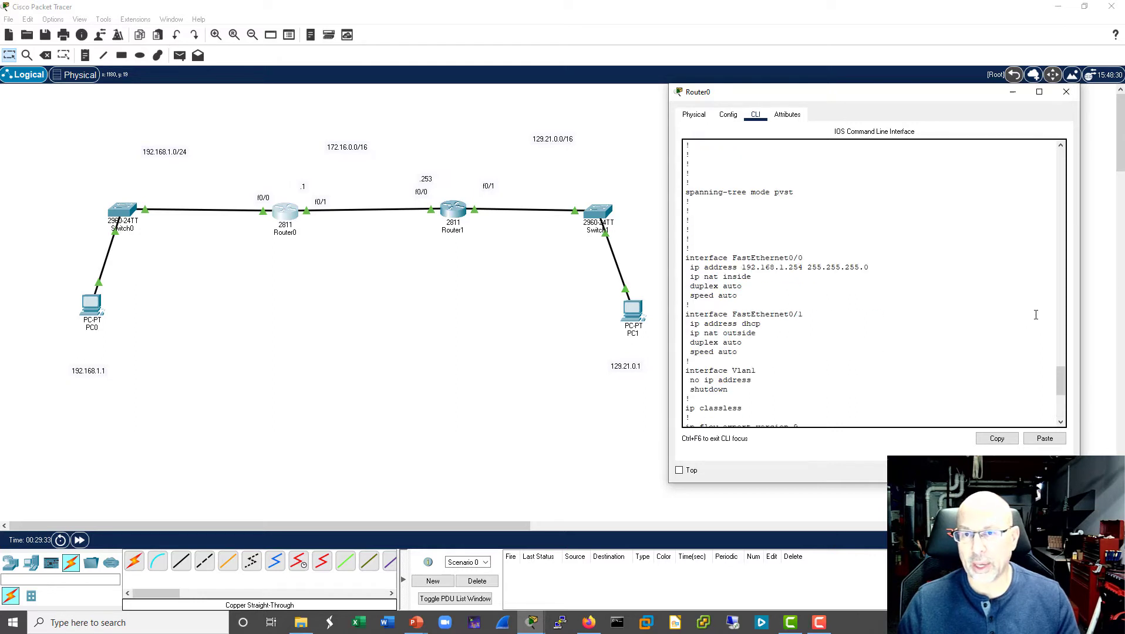
{"action": "left_click_drag", "start_coordinate": [866, 268], "coordinate": [691, 267]}
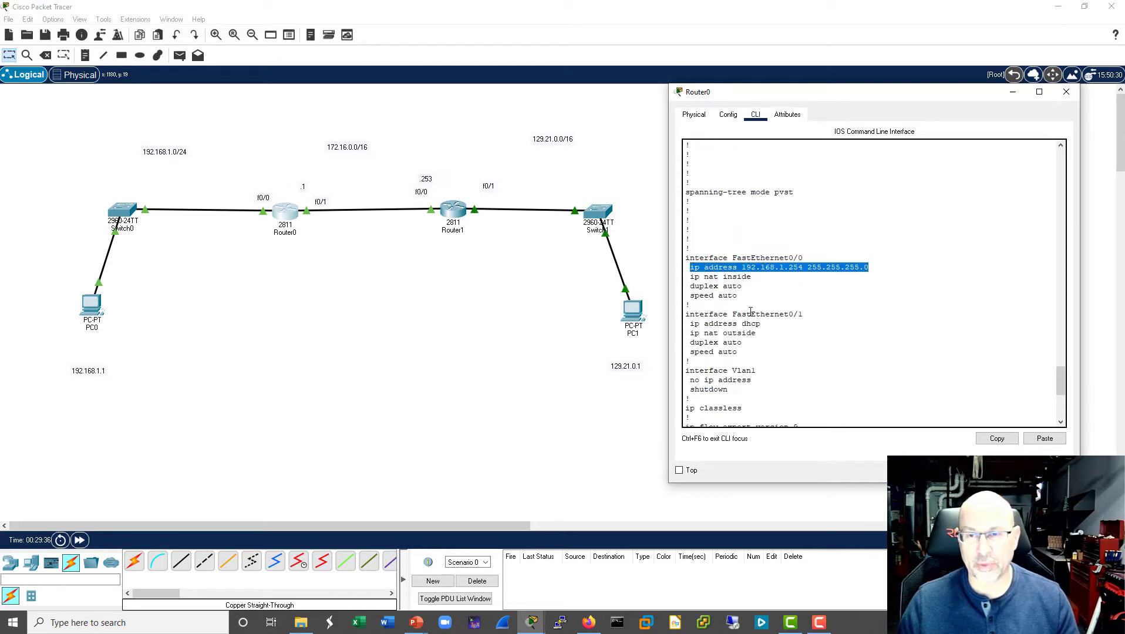
{"action": "left_click", "coordinate": [684, 328]}
{"action": "left_click_drag", "start_coordinate": [684, 329], "coordinate": [687, 325]}
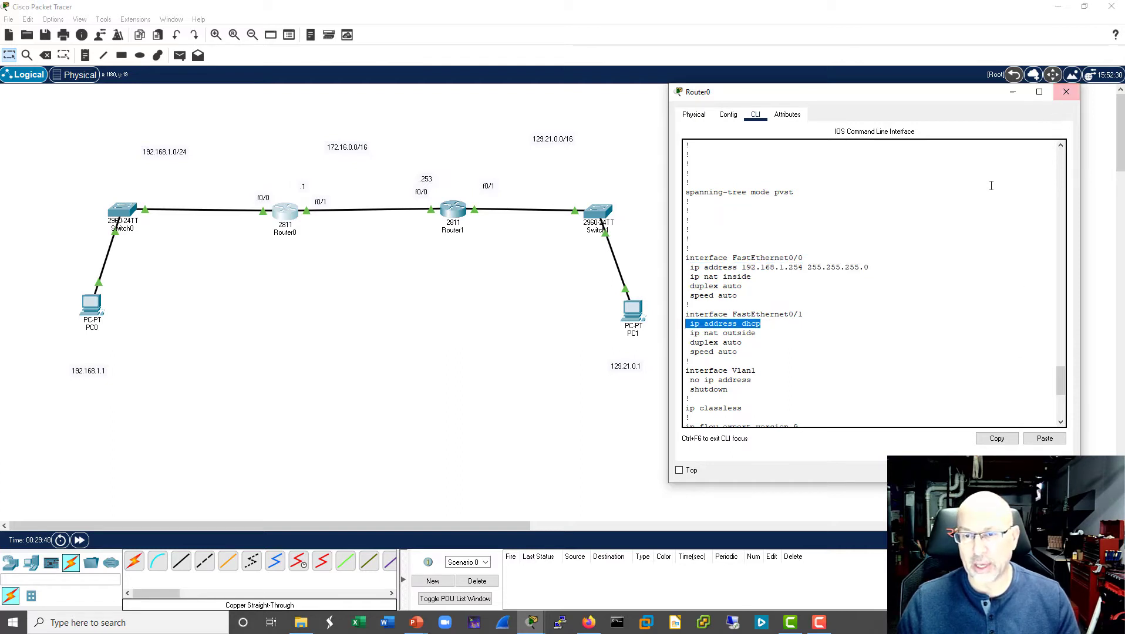
{"action": "scroll", "coordinate": [986, 197], "scroll_direction": "down", "scroll_amount": 4}
{"action": "scroll", "coordinate": [983, 204], "scroll_direction": "up", "scroll_amount": 1}
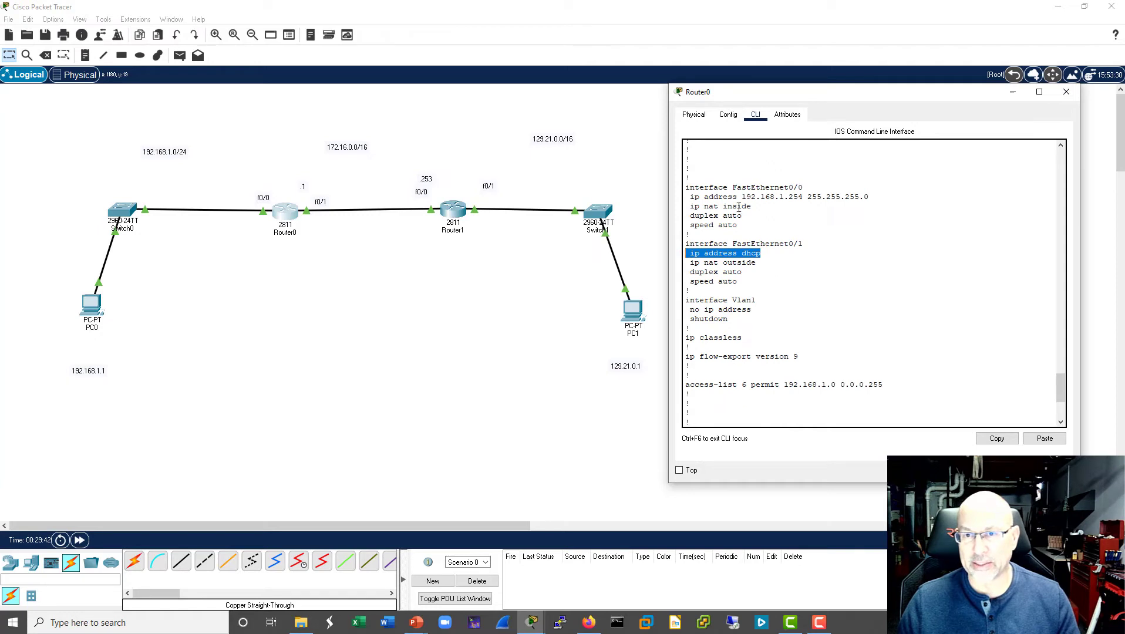
{"action": "left_click_drag", "start_coordinate": [752, 206], "coordinate": [685, 206]}
{"action": "left_click", "coordinate": [769, 254]}
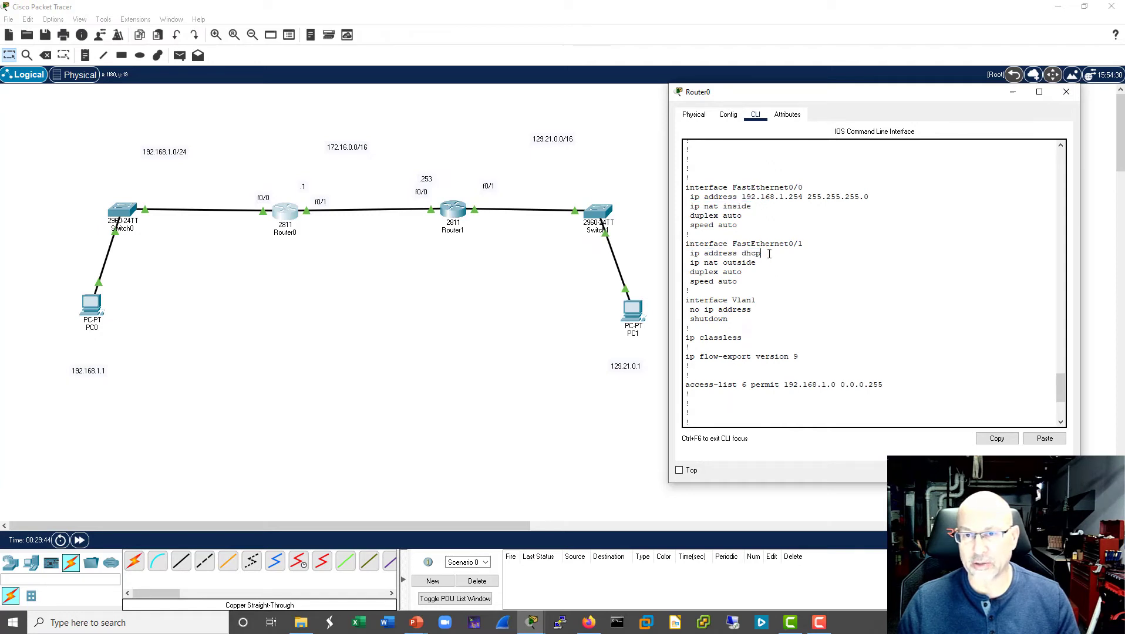
{"action": "left_click_drag", "start_coordinate": [756, 263], "coordinate": [685, 263]}
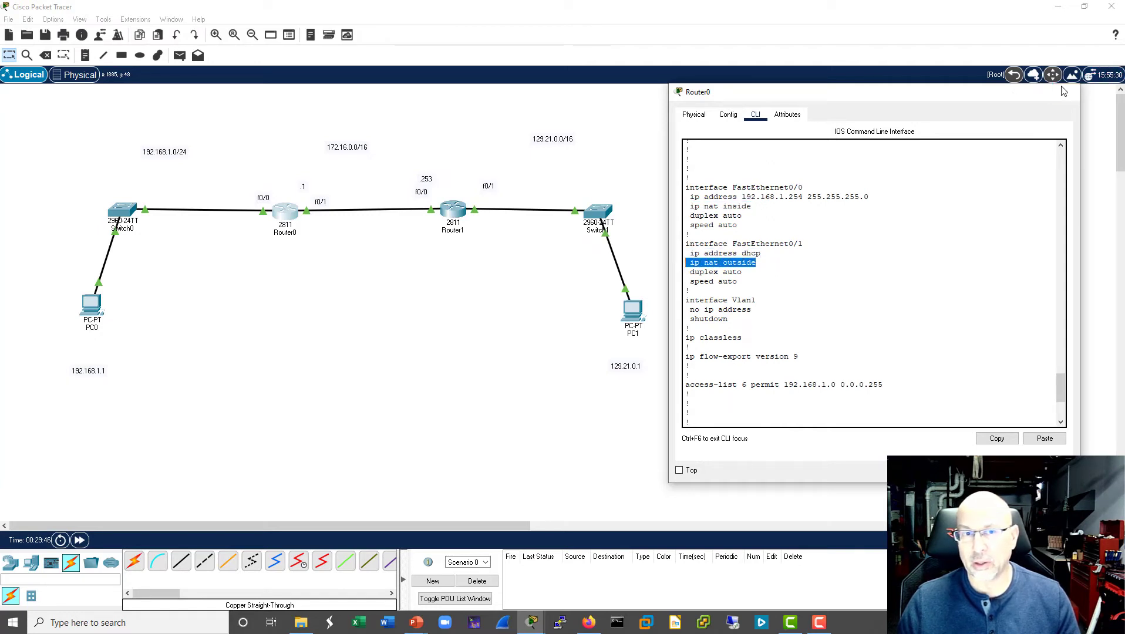
{"action": "left_click", "coordinate": [1065, 91]}
- Place a NAT text note below Router0 and another below Router1, and leave the note tool
{"action": "left_click", "coordinate": [85, 55]}
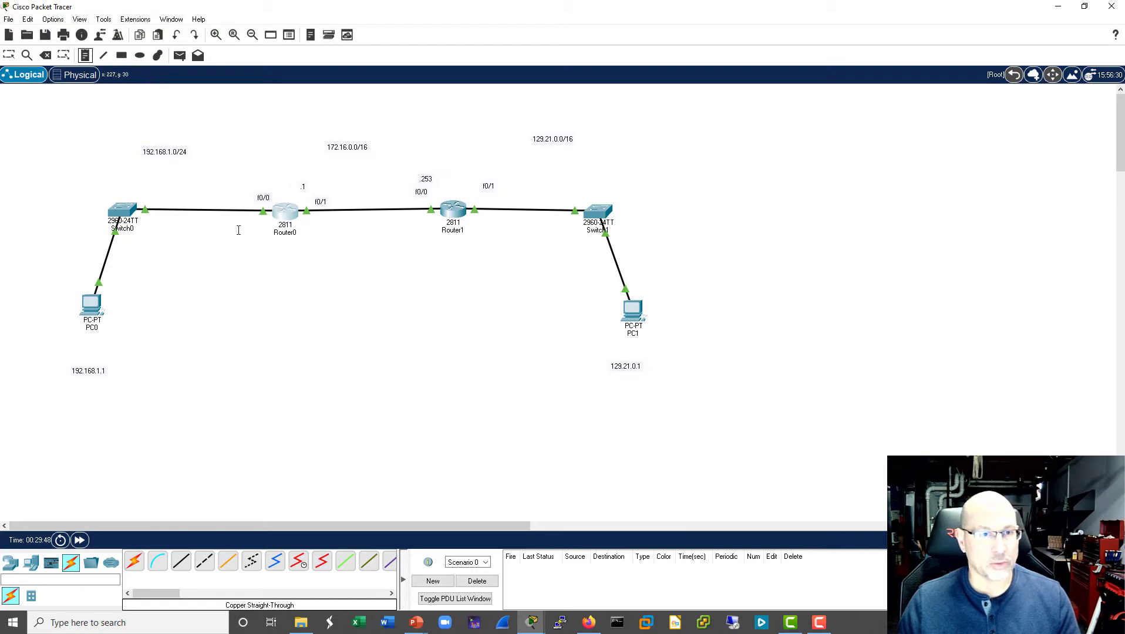
{"action": "left_click", "coordinate": [269, 265]}
{"action": "type", "text": "NAT"}
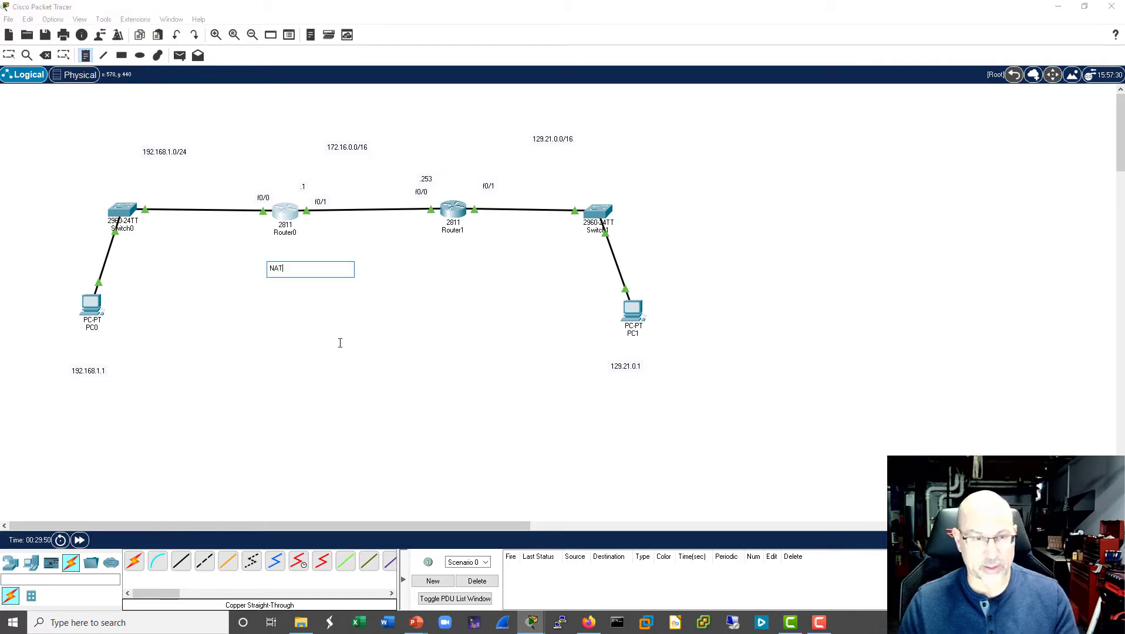
{"action": "left_click", "coordinate": [437, 265]}
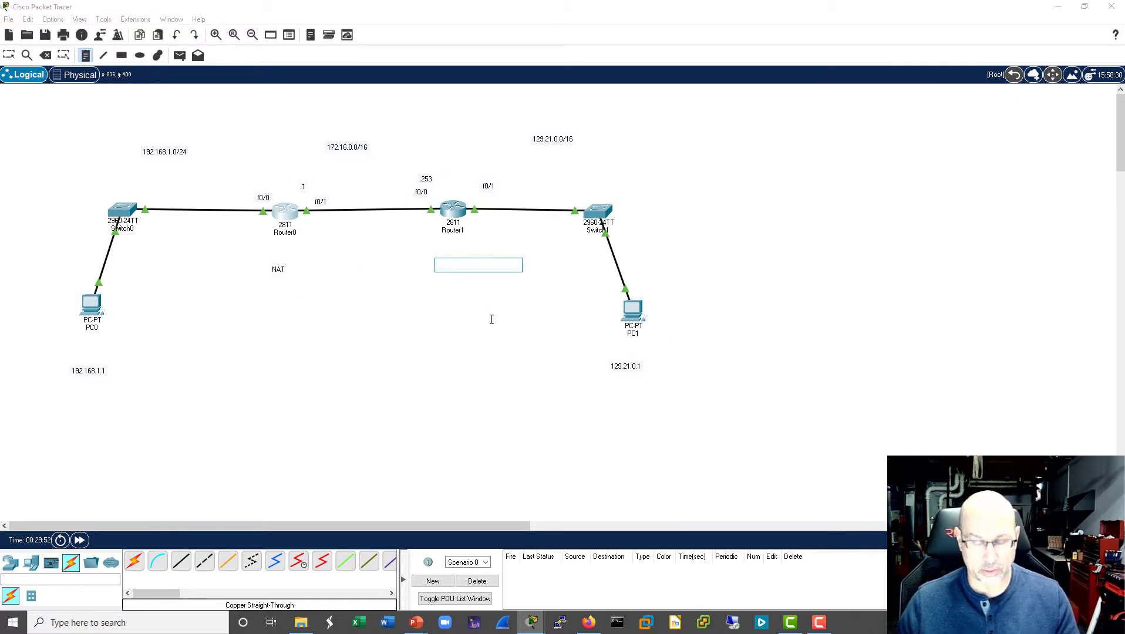
{"action": "type", "text": "NAT"}
{"action": "left_click", "coordinate": [456, 329]}
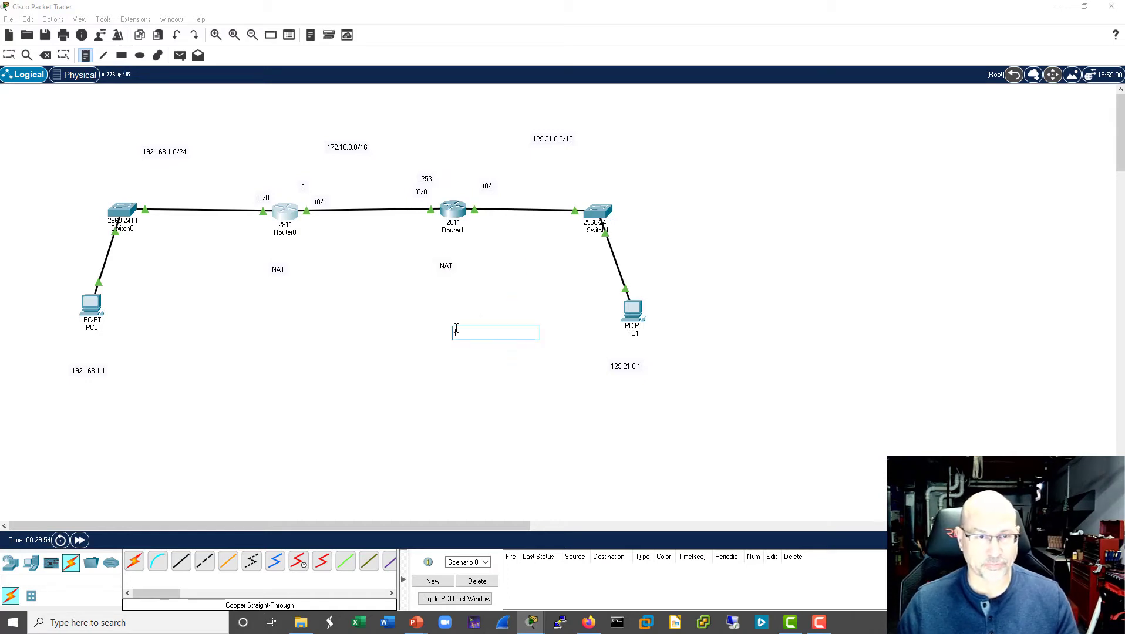
{"action": "key", "text": "Escape"}
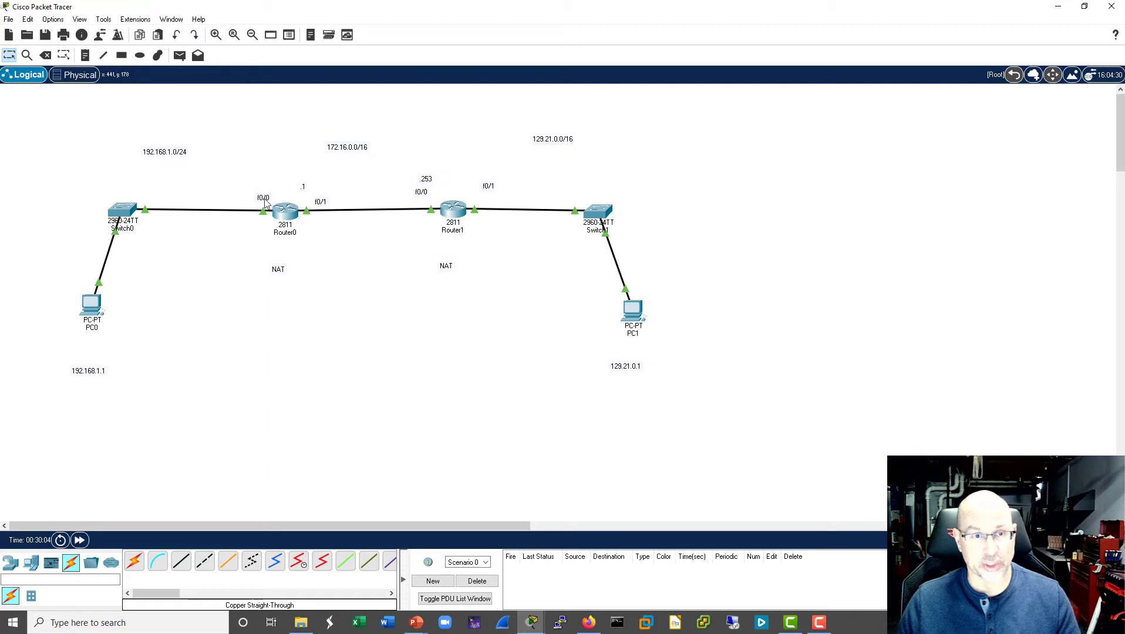
- Open Router0's command line, move its window clear of the topology, and enter global configuration mode
{"action": "left_click", "coordinate": [285, 211]}
{"action": "left_click_drag", "start_coordinate": [581, 113], "coordinate": [910, 97]}
{"action": "key", "text": "Return"}
{"action": "key", "text": "Return"}
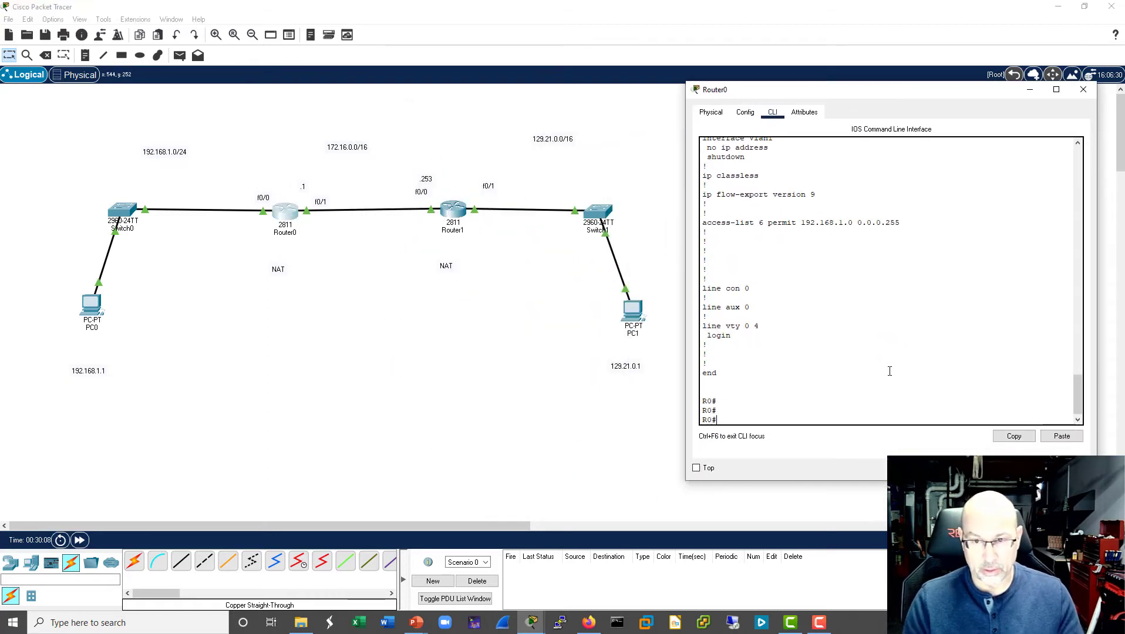
{"action": "type", "text": "conf t"}
{"action": "key", "text": "Return"}
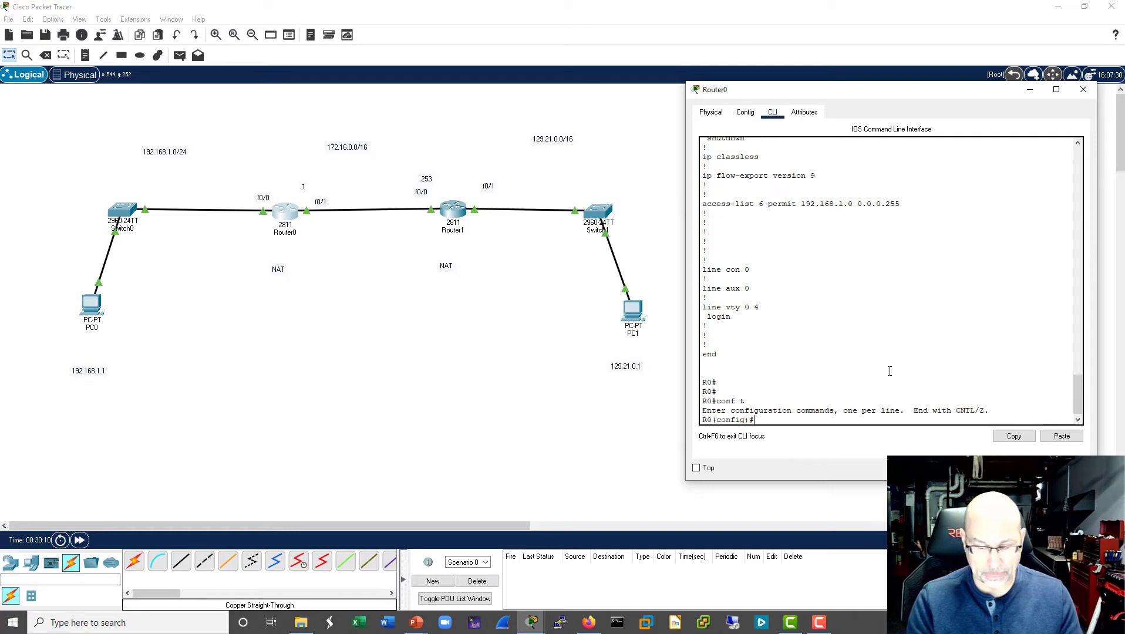
- Start R0's NAT rule with ip nat inside source list 6 and query the options that can follow
{"action": "type", "text": "ip nat insi"}
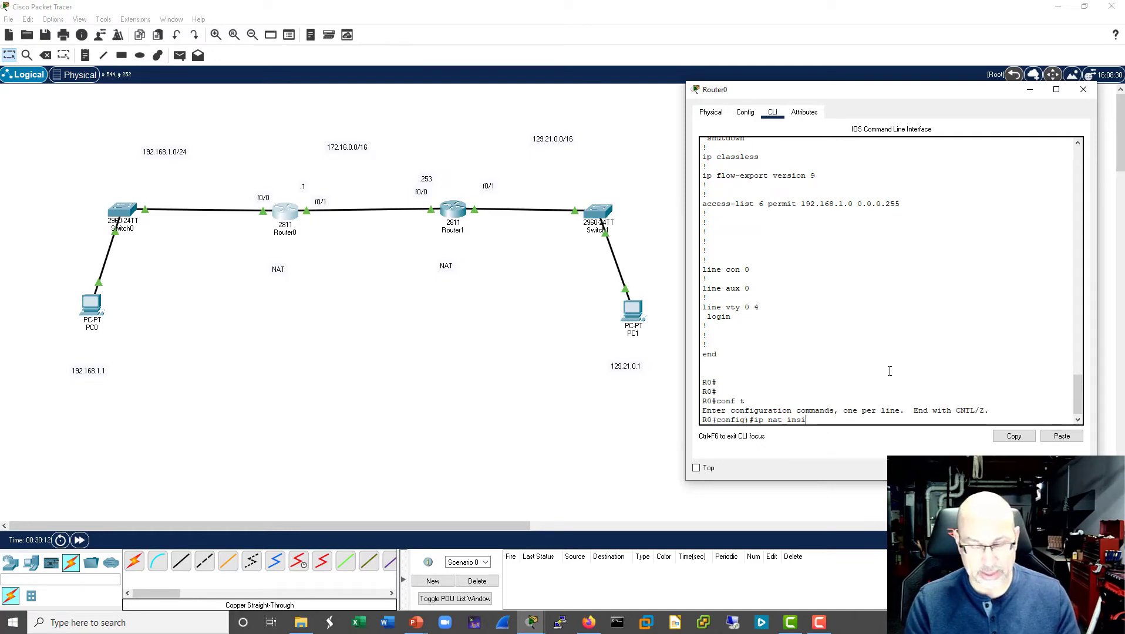
{"action": "type", "text": "de s"}
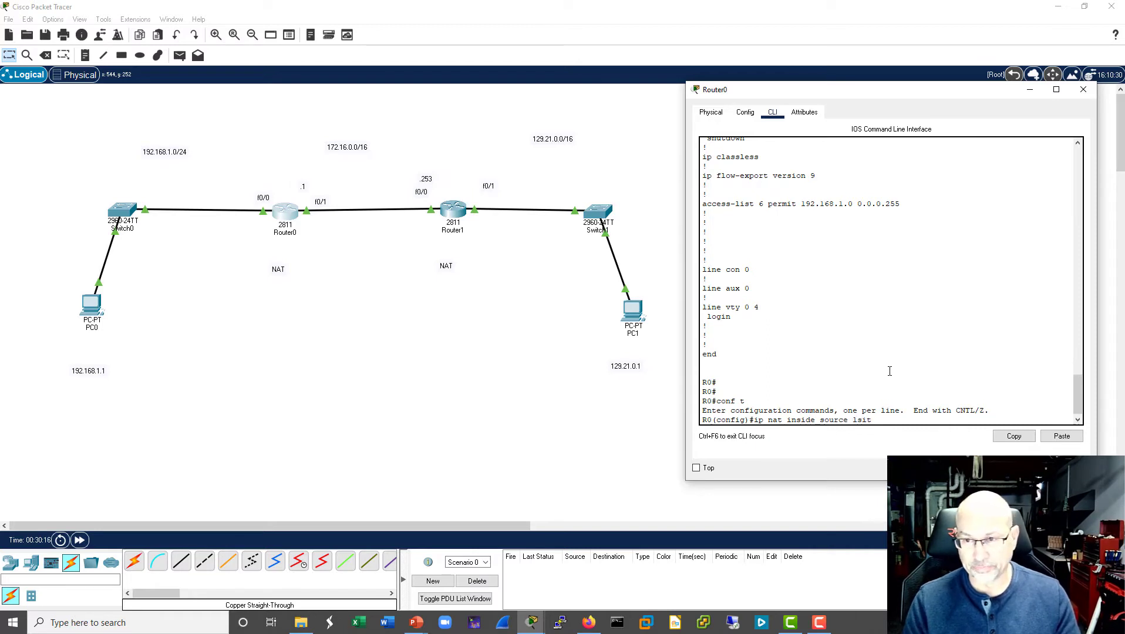
{"action": "type", "text": "ource l"}
{"action": "key", "text": "Tab"}
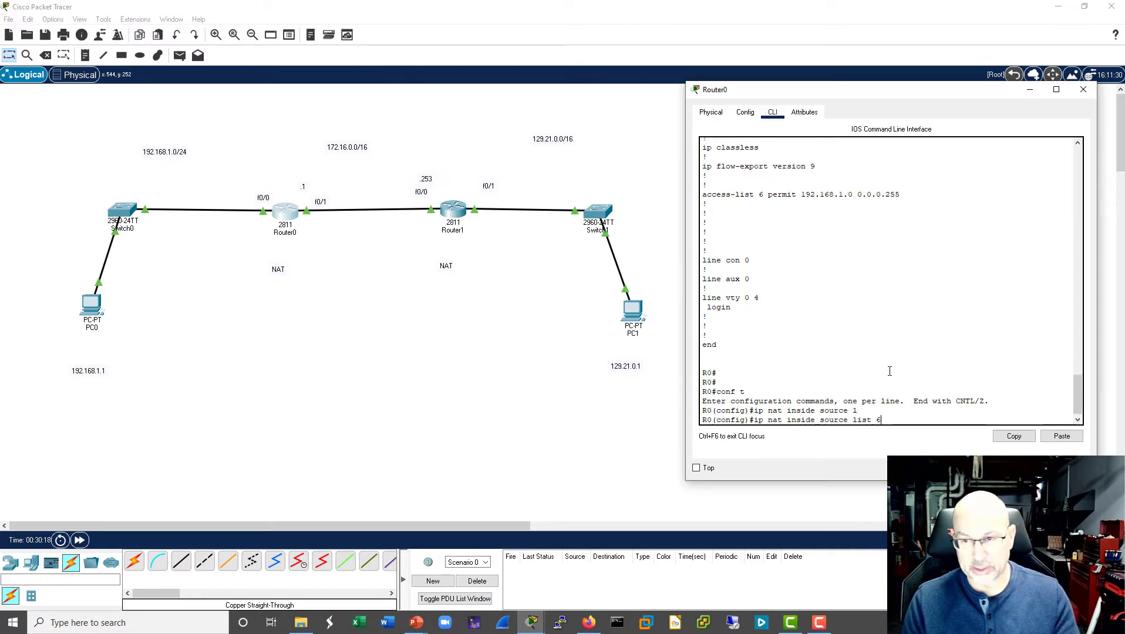
{"action": "type", "text": "6 "}
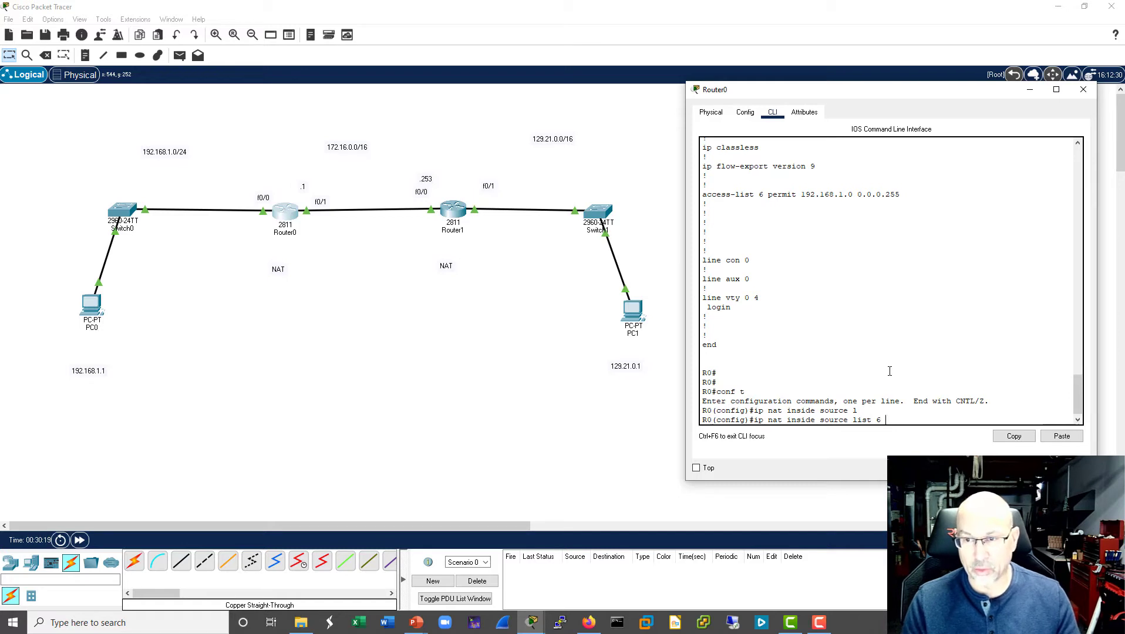
{"action": "type", "text": "?"}
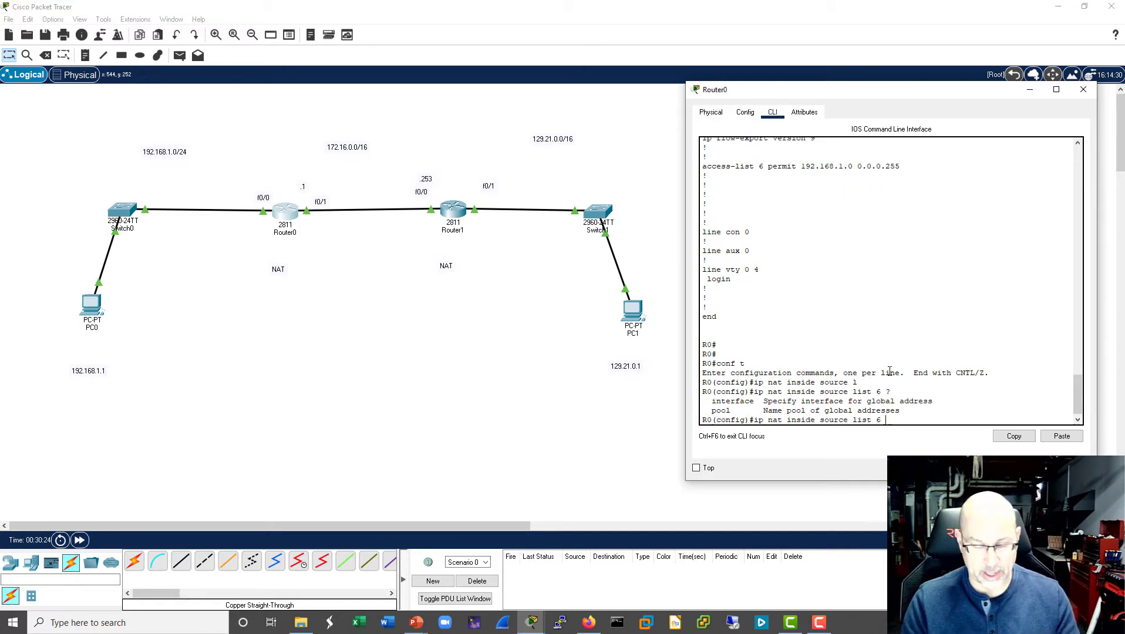
{"action": "type", "text": "int"}
- Complete the NAT rule as ip nat inside source list 6 interface f0/1 overload, and leave configuration mode
{"action": "key", "text": "Tab"}
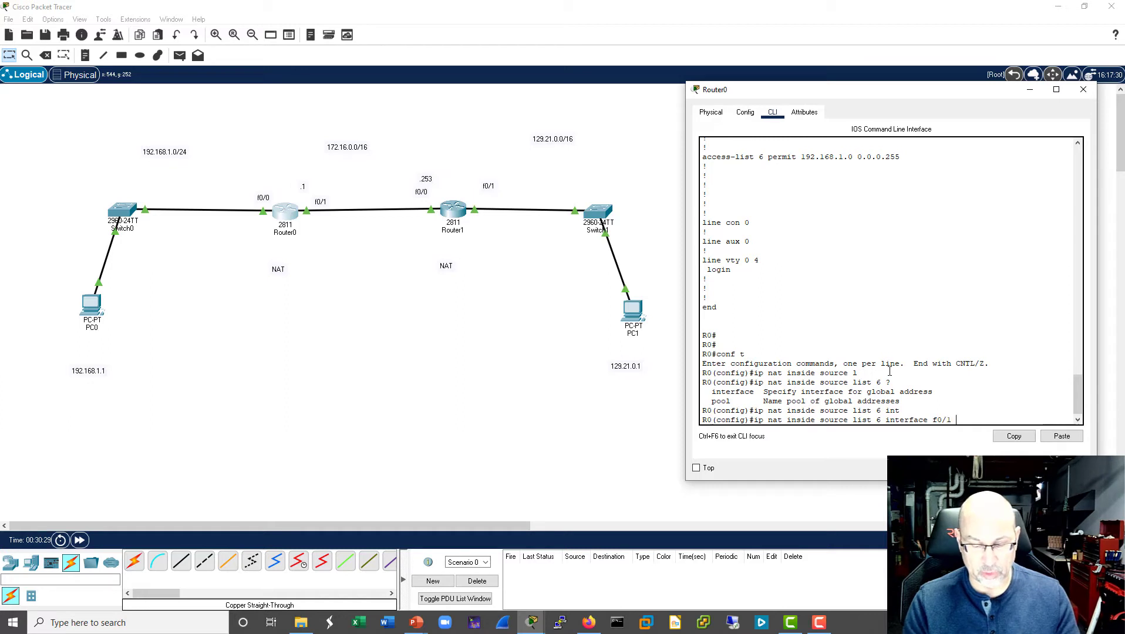
{"action": "type", "text": "f0/1 over"}
{"action": "key", "text": "Tab"}
{"action": "key", "text": "Return"}
{"action": "key", "text": "Return"}
{"action": "key", "text": "Return"}
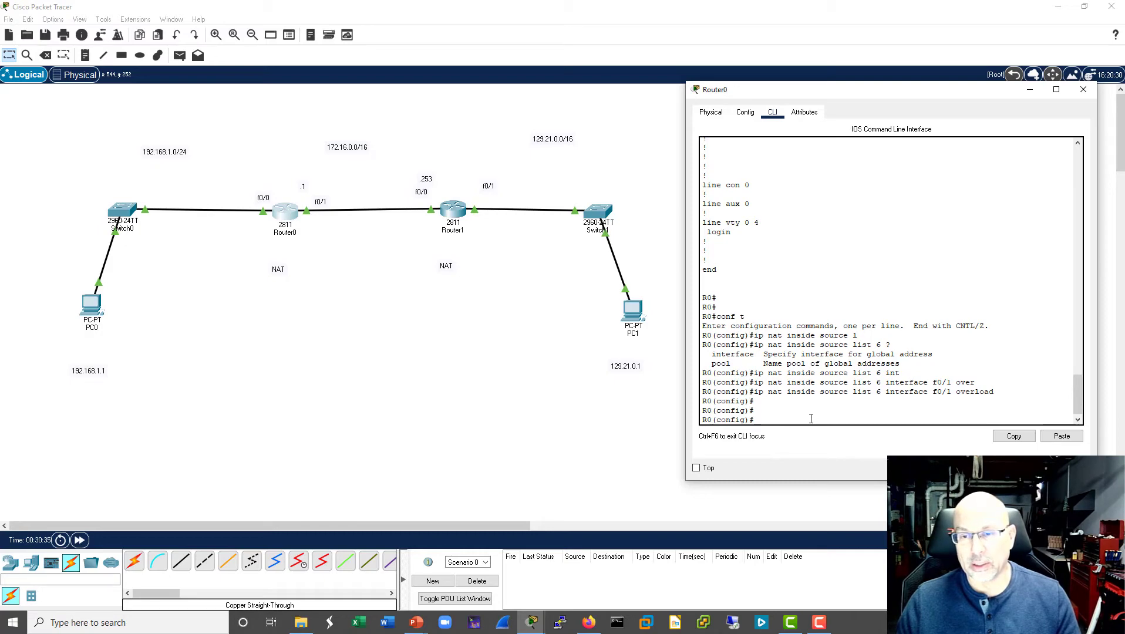
{"action": "key", "text": "ctrl+z"}
{"action": "key", "text": "Return"}
{"action": "key", "text": "Return"}
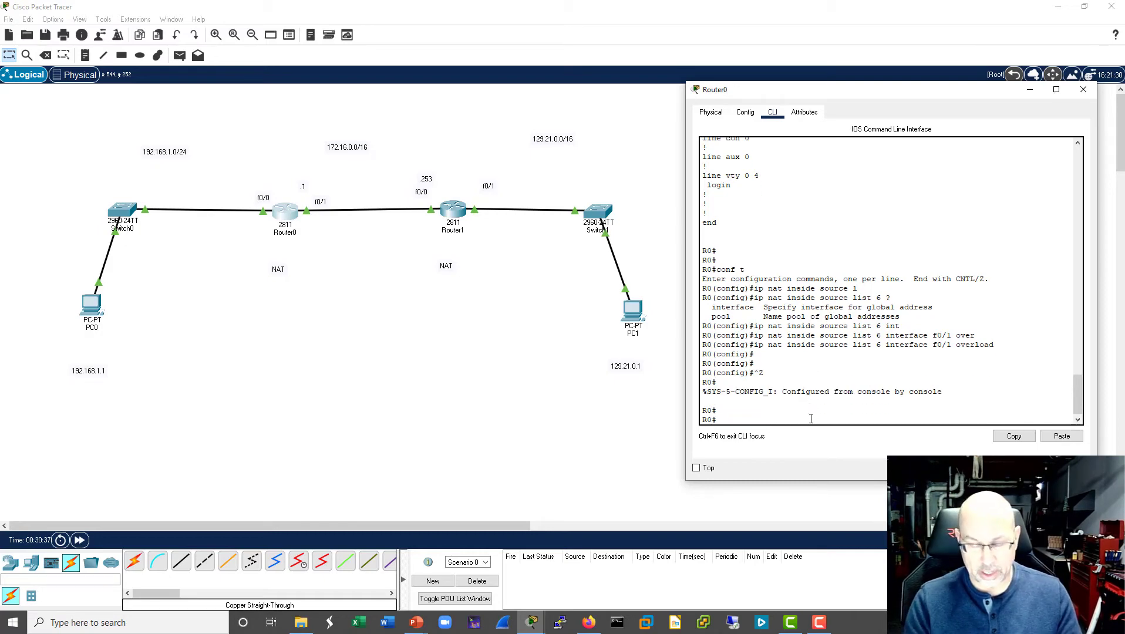
- Display R0's IP routing table with sh ip route, and close the Router0 window
{"action": "type", "text": "sh ip route"}
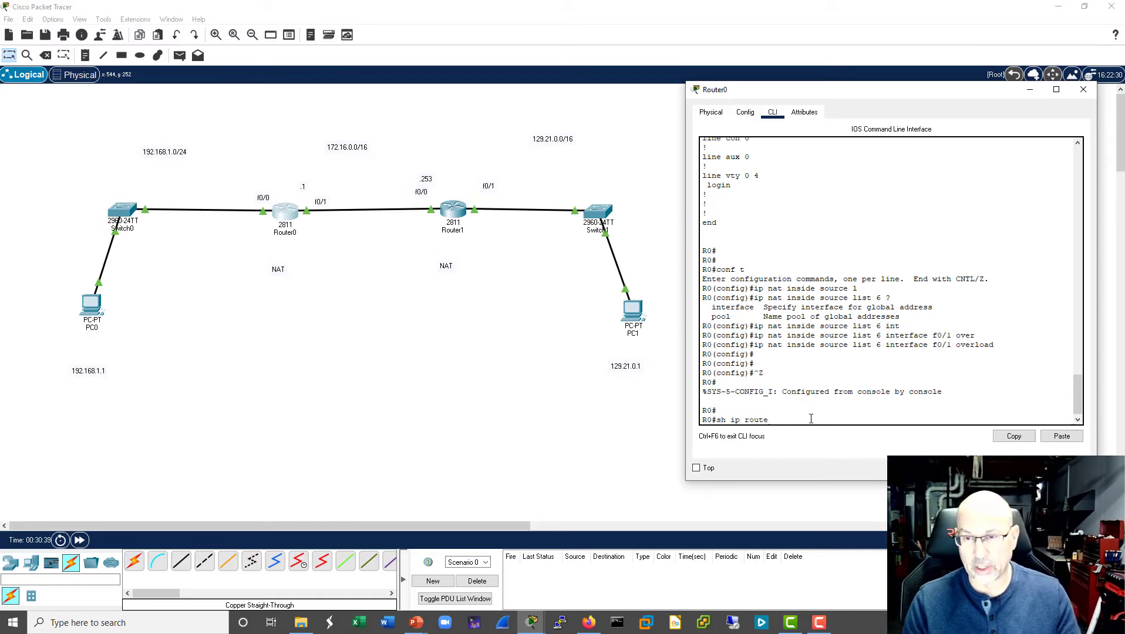
{"action": "key", "text": "Return"}
{"action": "key", "text": "Return"}
{"action": "key", "text": "Return"}
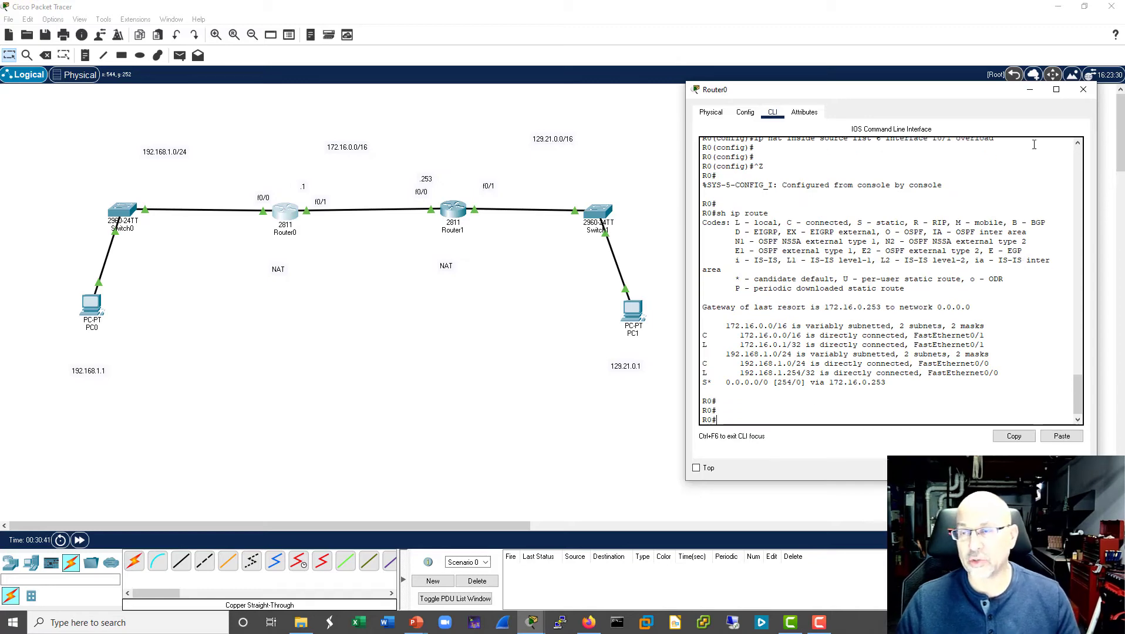
{"action": "left_click", "coordinate": [1083, 91]}
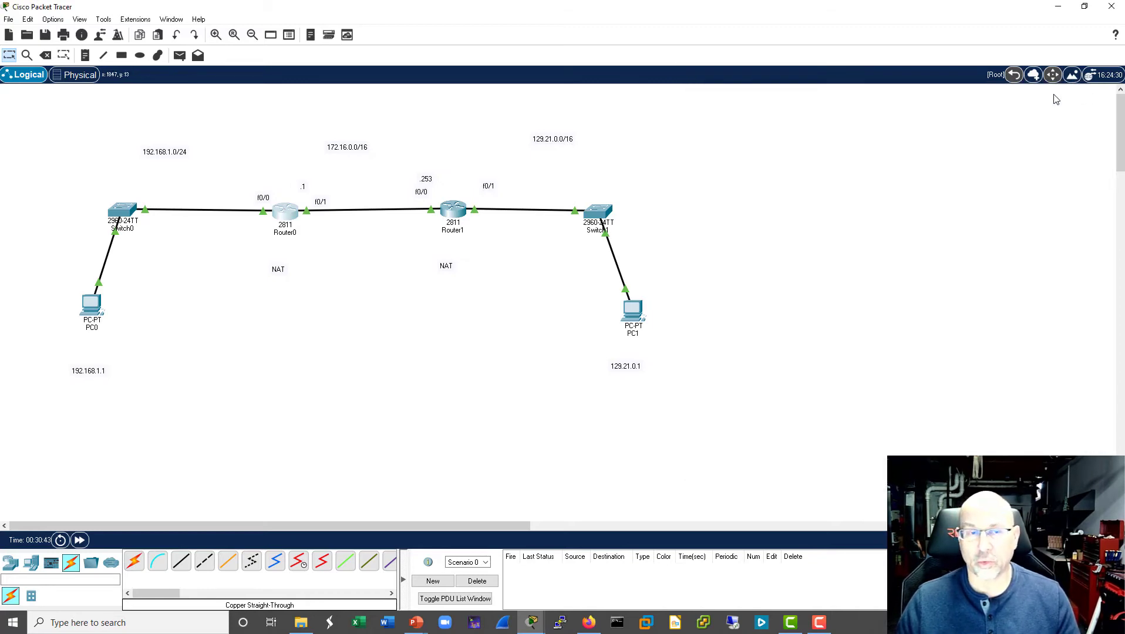
- Repeat the ping to 129.21.0.1 from PC0's command prompt, and close the PC0 window
{"action": "left_click", "coordinate": [91, 305]}
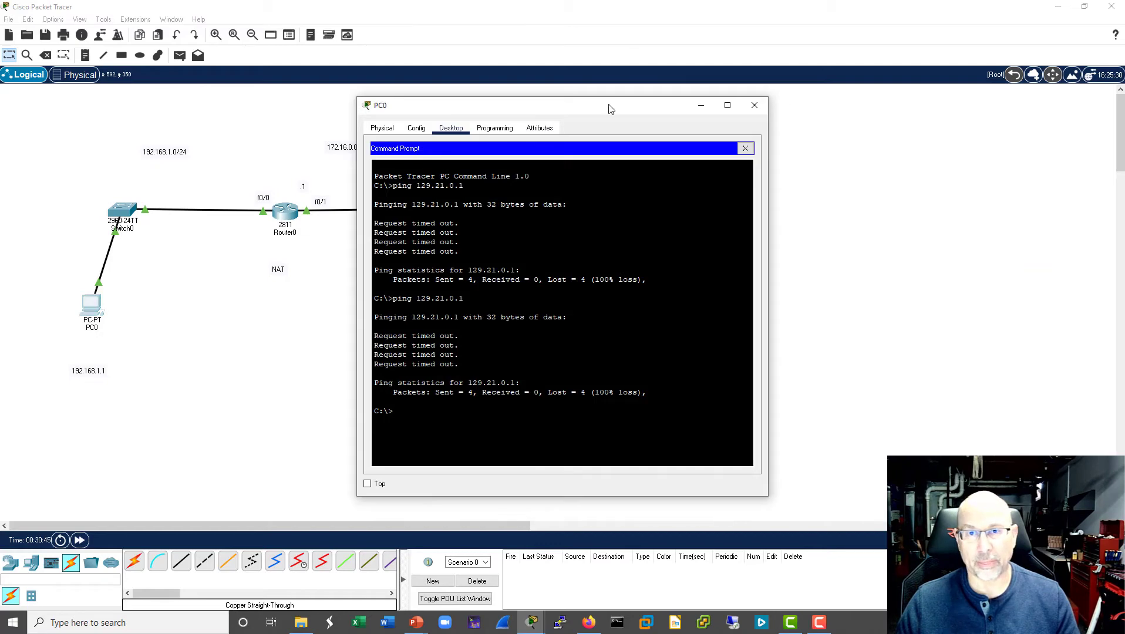
{"action": "left_click_drag", "start_coordinate": [653, 114], "coordinate": [967, 106]}
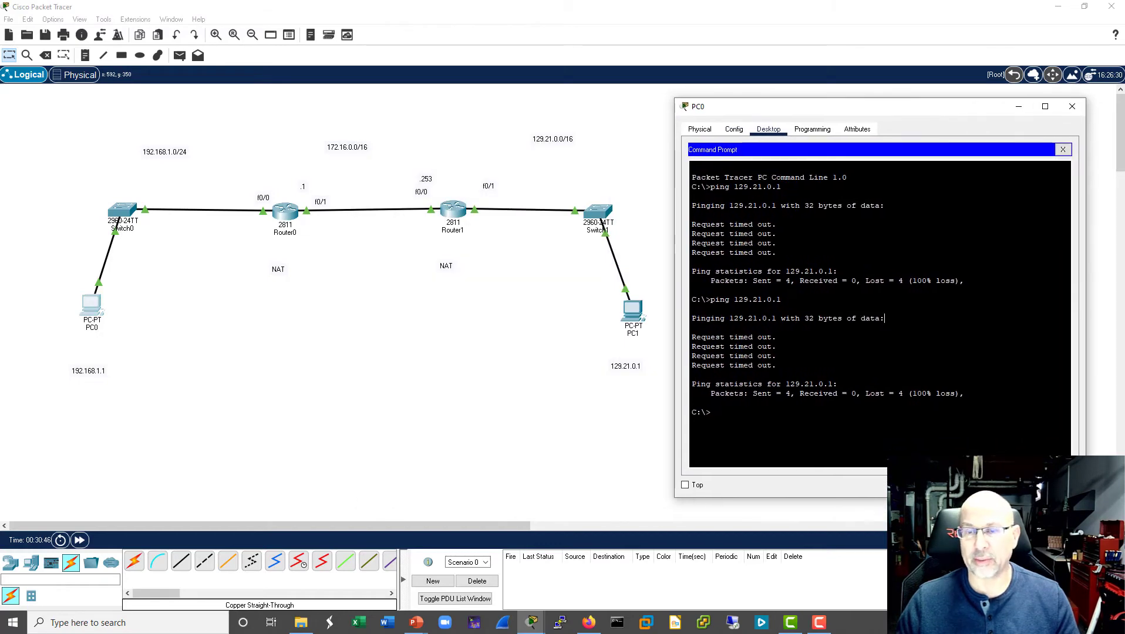
{"action": "key", "text": "Up"}
{"action": "key", "text": "Return"}
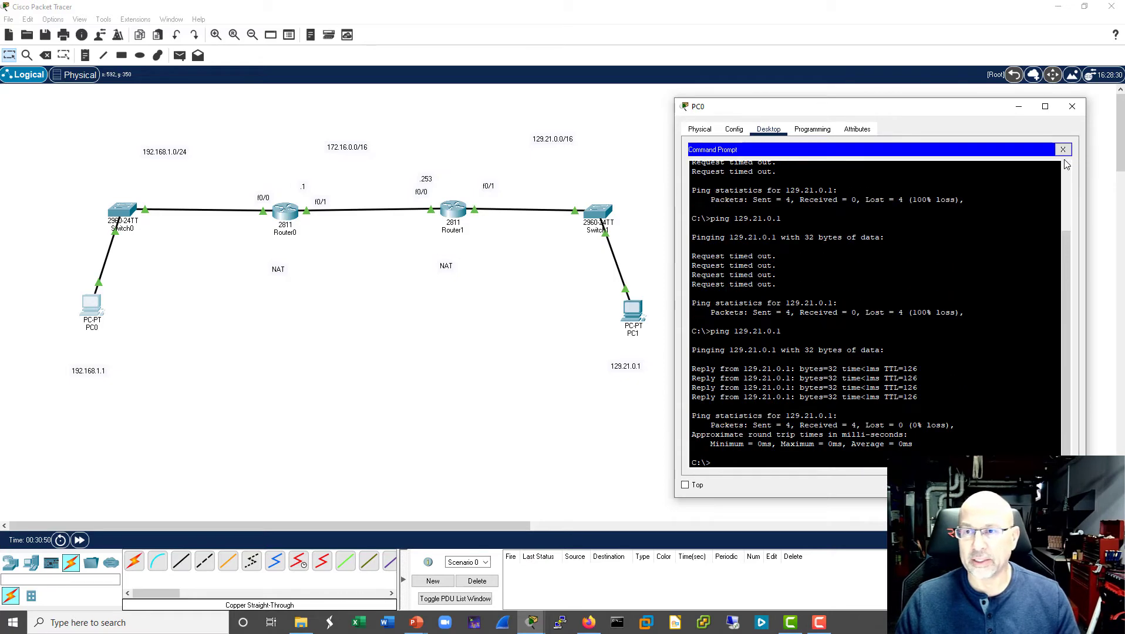
{"action": "left_click", "coordinate": [1072, 106]}
- Switch to simulation mode, issue ping 129.21.0.1 from PC0's command prompt, and close the PC0 window
{"action": "key", "text": "shift+s"}
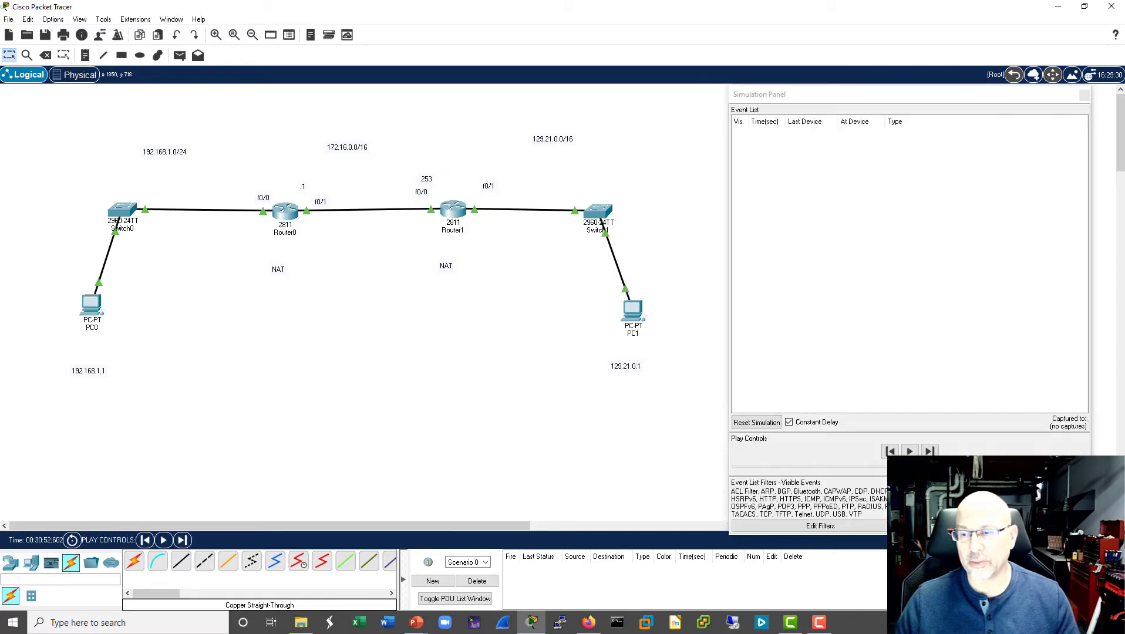
{"action": "left_click", "coordinate": [89, 323]}
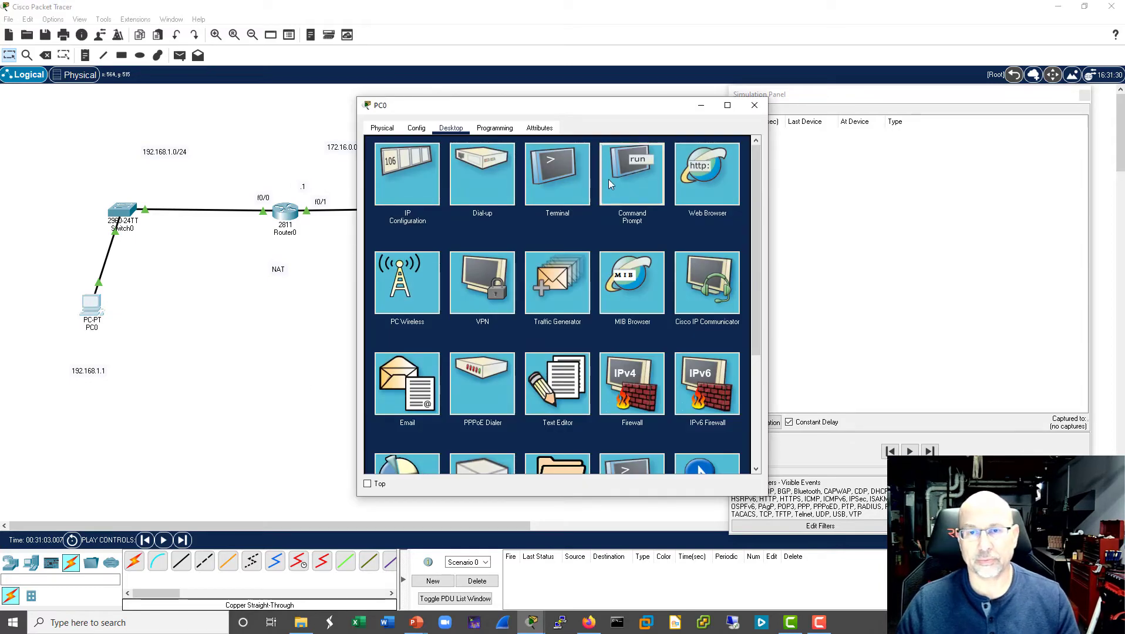
{"action": "left_click", "coordinate": [632, 176]}
{"action": "left_click", "coordinate": [459, 242]}
{"action": "key", "text": "Return"}
{"action": "key", "text": "Return"}
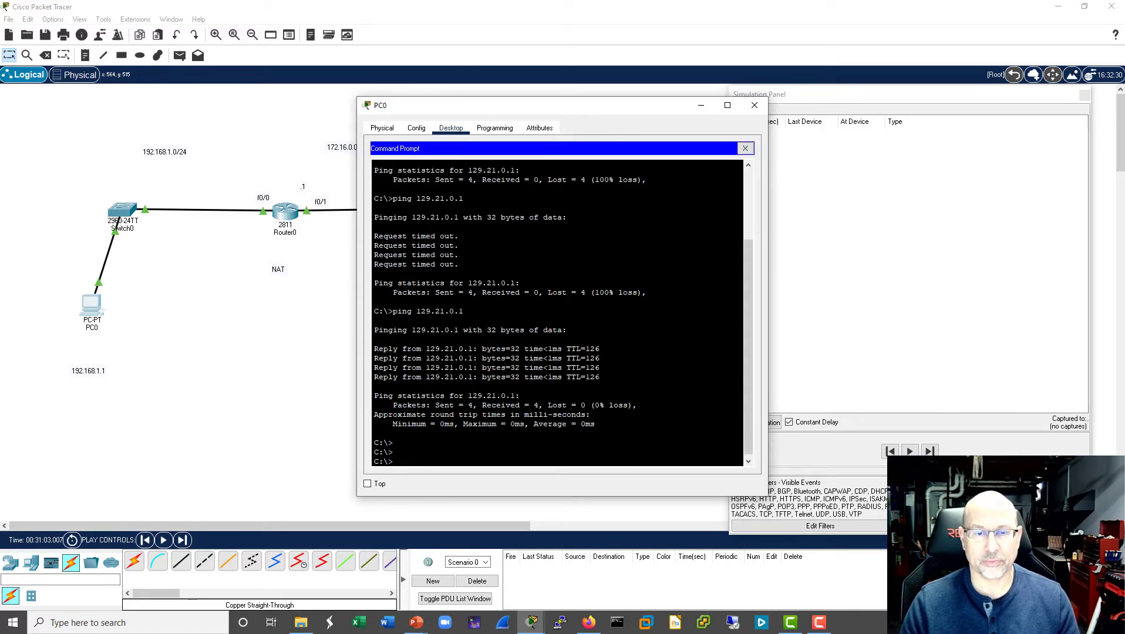
{"action": "key", "text": "Up"}
{"action": "key", "text": "Return"}
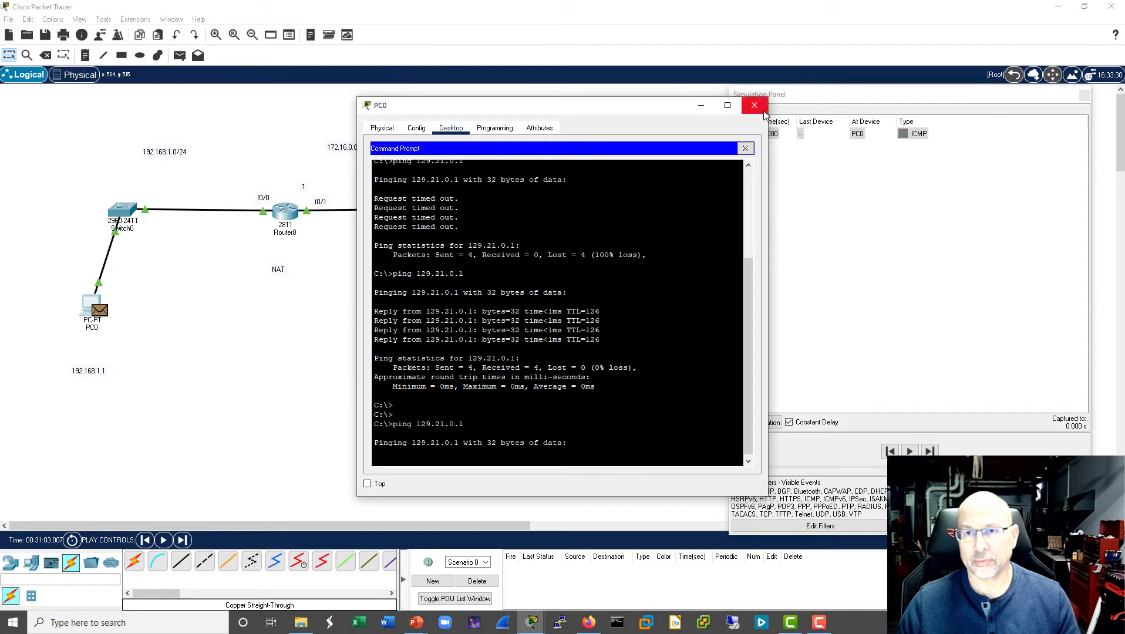
{"action": "left_click", "coordinate": [754, 105]}
- Advance the simulation event by event until the ICMP packet from PC0 reaches Switch1
{"action": "left_click", "coordinate": [930, 451]}
{"action": "left_click", "coordinate": [929, 451]}
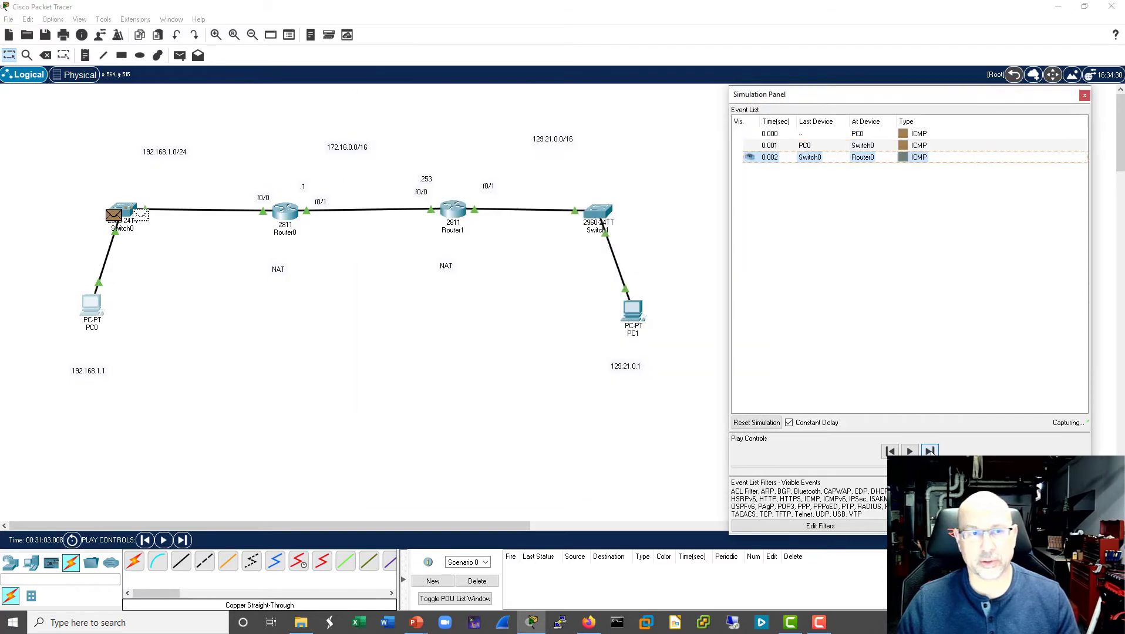
{"action": "left_click", "coordinate": [930, 450]}
{"action": "left_click", "coordinate": [930, 450]}
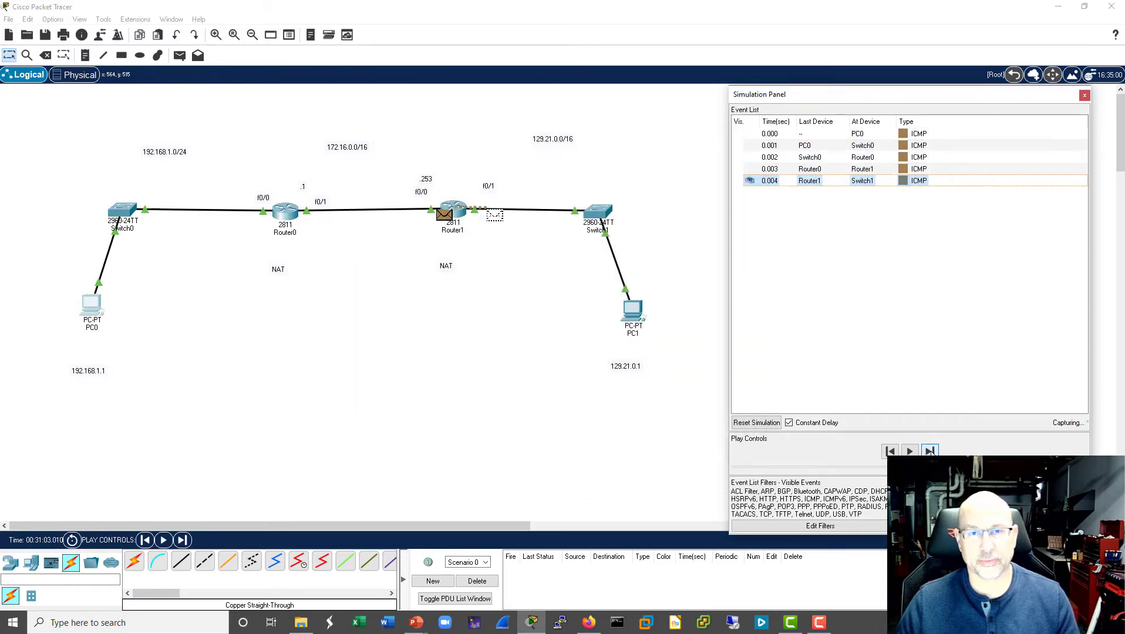
- Examine the source and destination IP in the inbound PDU details of the packet at Switch1, and close the details
{"action": "left_click", "coordinate": [812, 182]}
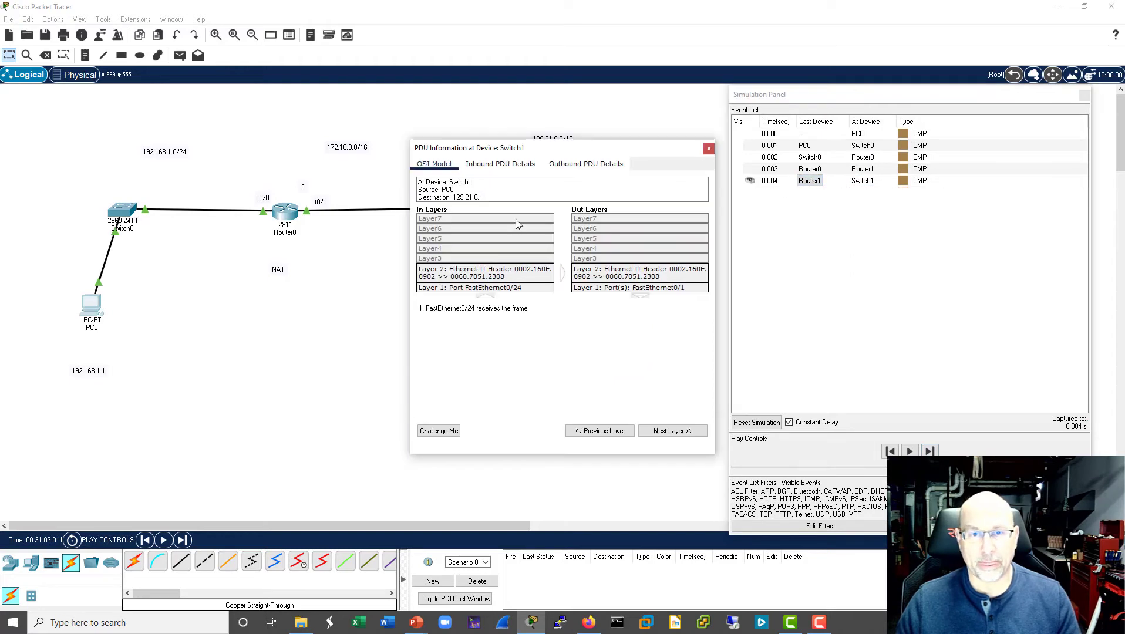
{"action": "left_click", "coordinate": [500, 164]}
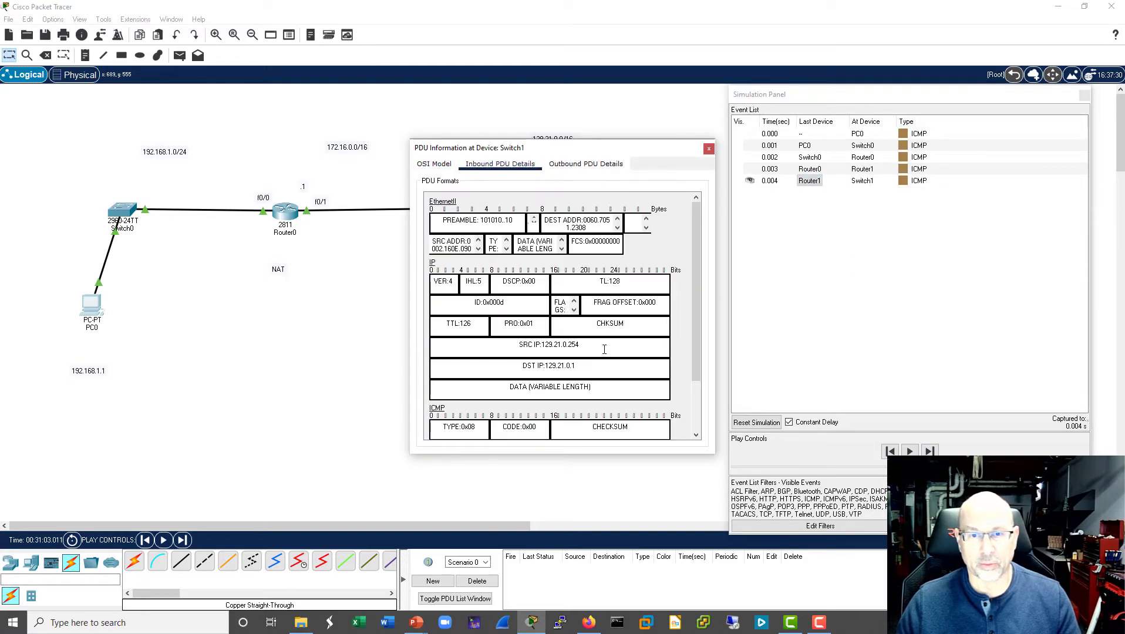
{"action": "left_click_drag", "start_coordinate": [604, 349], "coordinate": [514, 348]}
{"action": "left_click_drag", "start_coordinate": [580, 368], "coordinate": [513, 367]}
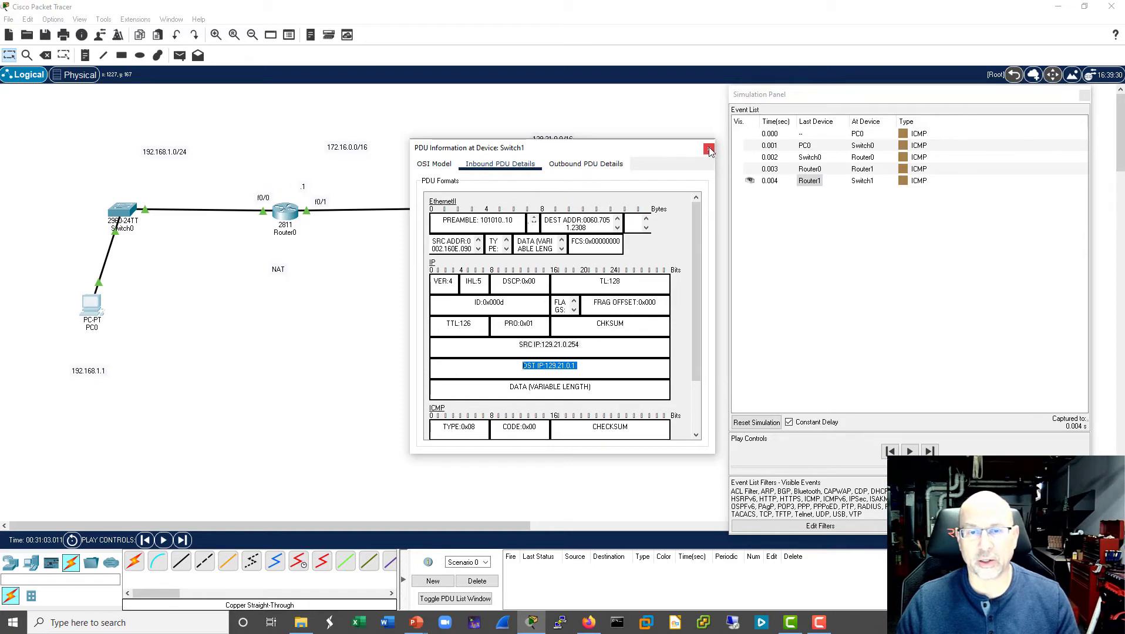
{"action": "left_click", "coordinate": [709, 150]}
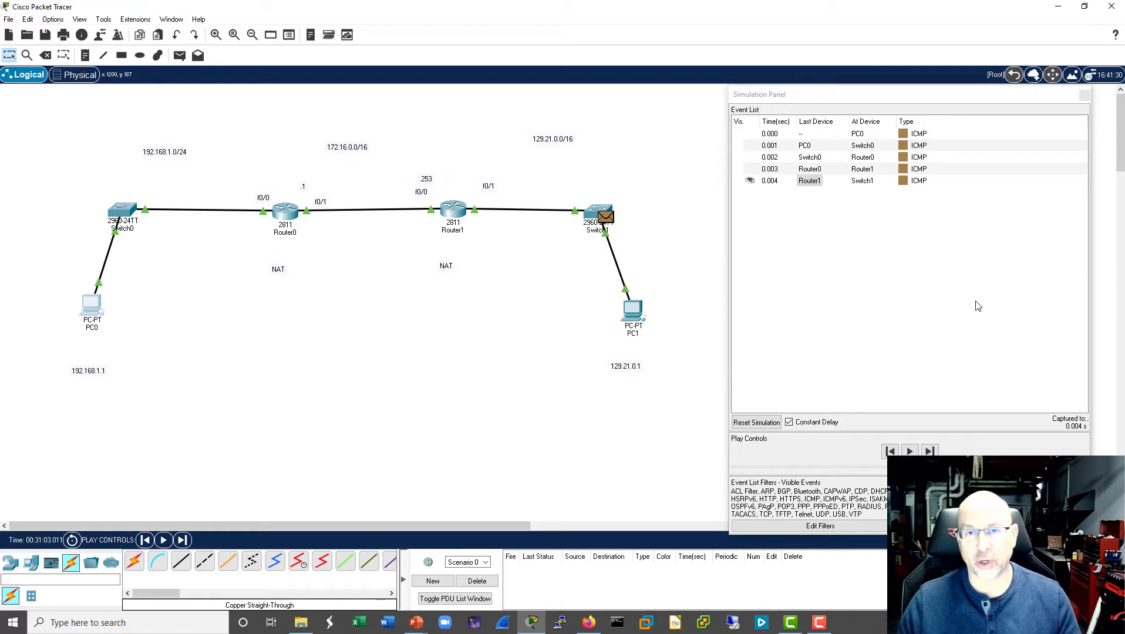
- Advance the simulation through PC1 until the ICMP reply gets back to PC0, and return to realtime mode
{"action": "left_click", "coordinate": [929, 451]}
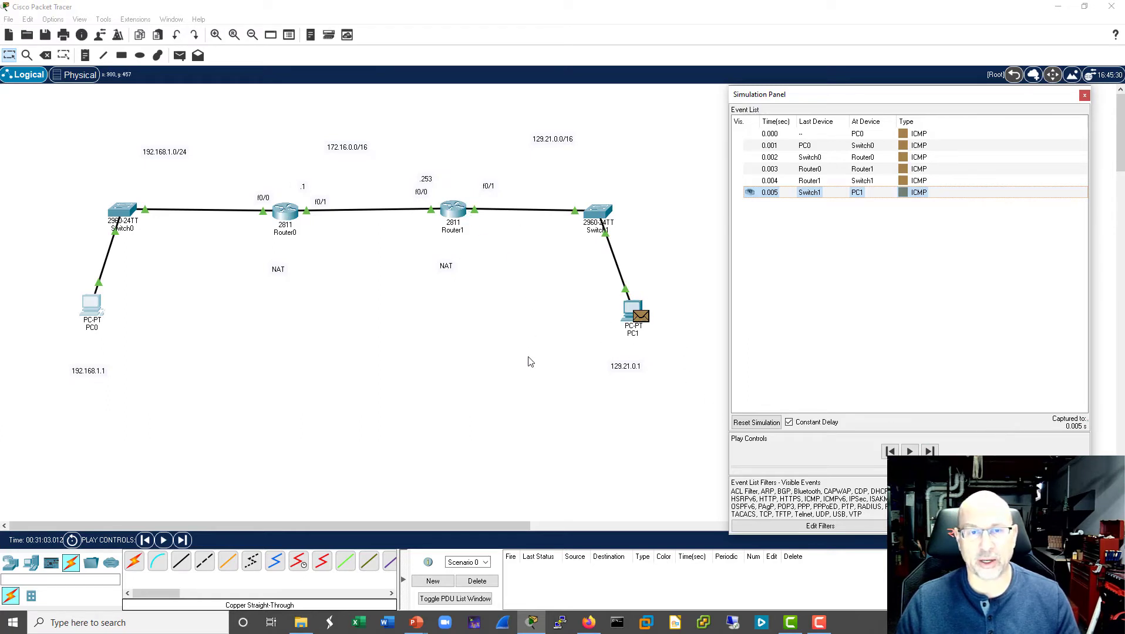
{"action": "left_click", "coordinate": [931, 451]}
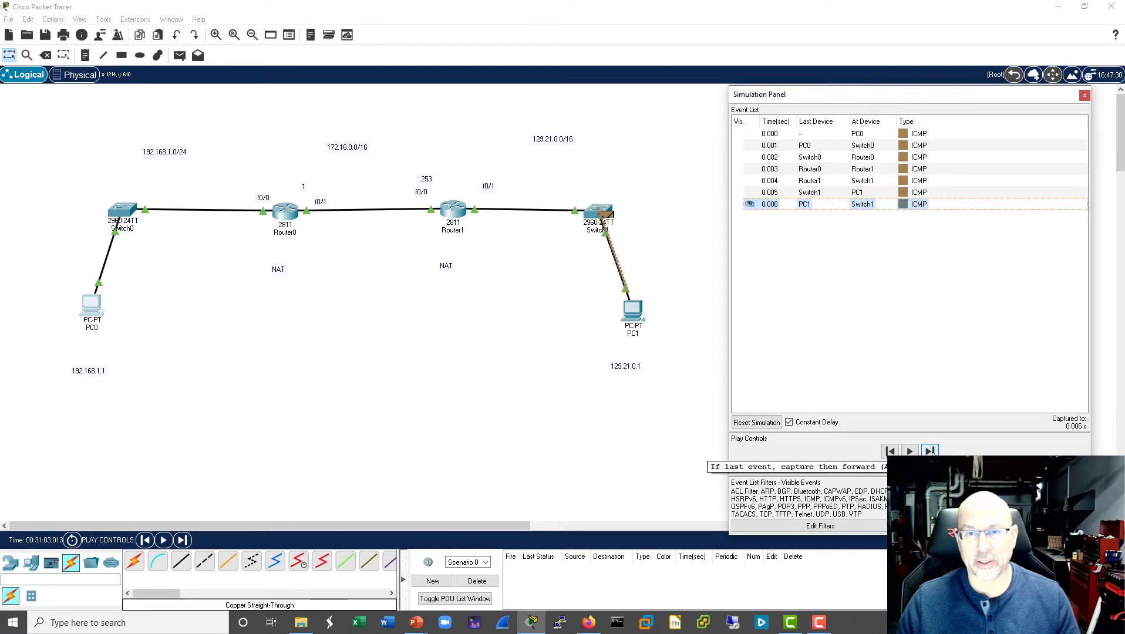
{"action": "left_click", "coordinate": [931, 451]}
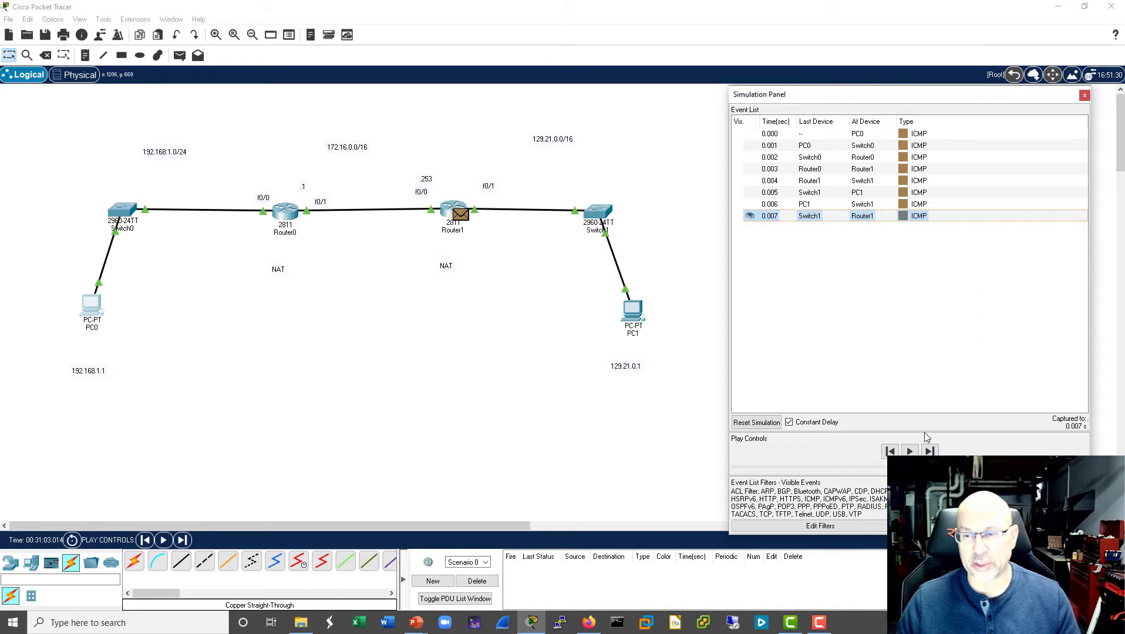
{"action": "left_click", "coordinate": [928, 451]}
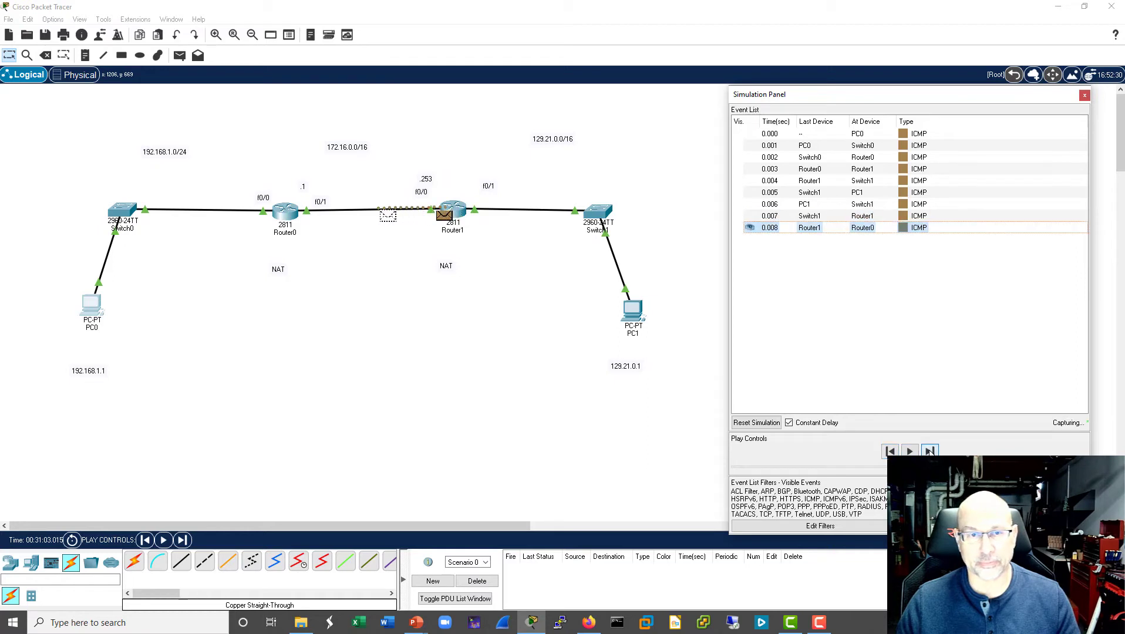
{"action": "left_click", "coordinate": [929, 451]}
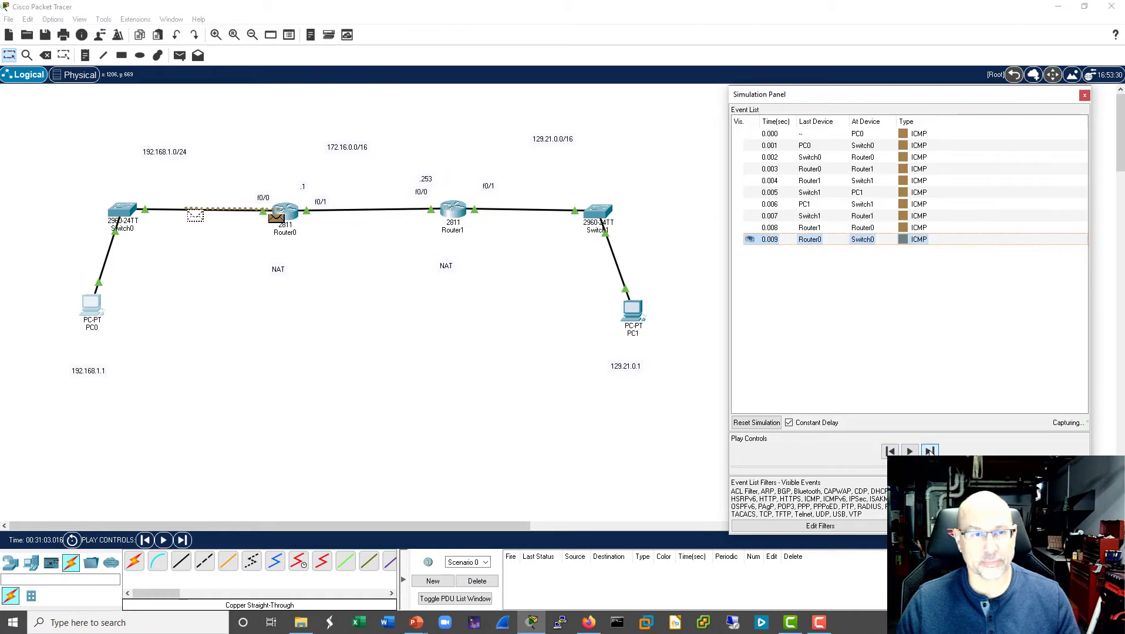
{"action": "left_click", "coordinate": [930, 451]}
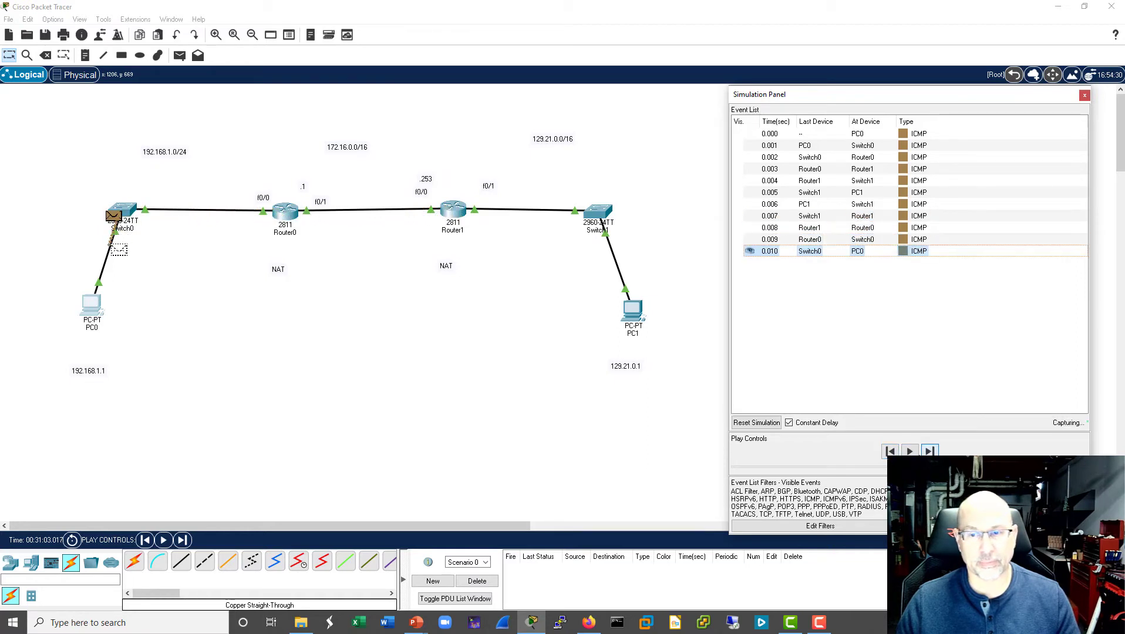
{"action": "left_click", "coordinate": [1046, 540]}
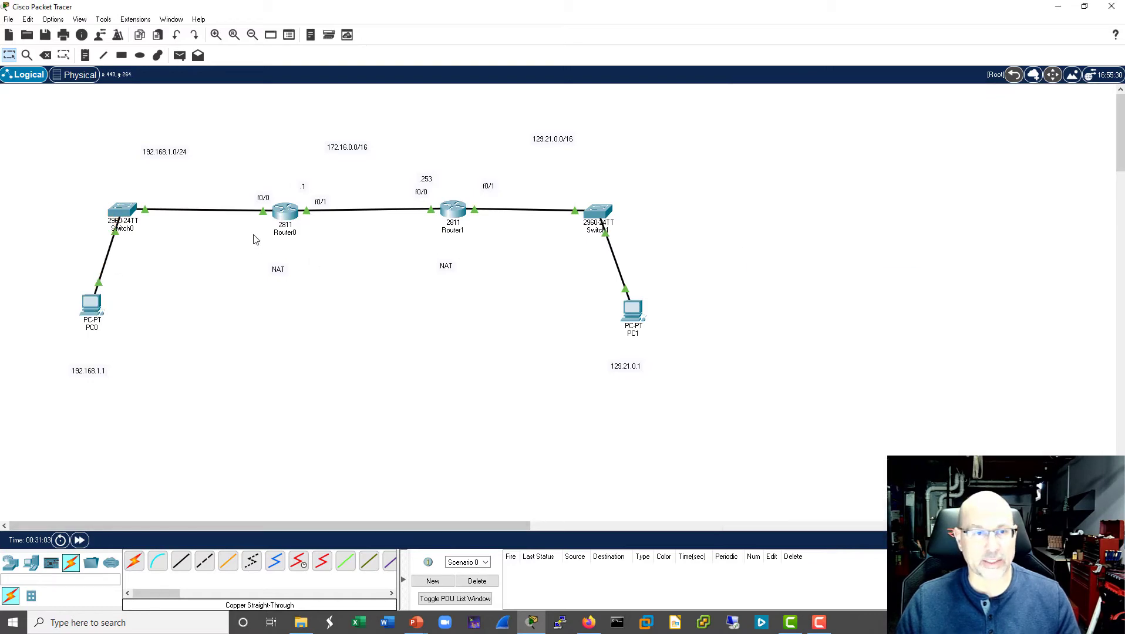
- Display the NAT translation table in Router0's CLI with sh ip nat translation
{"action": "left_click", "coordinate": [287, 214]}
{"action": "left_click_drag", "start_coordinate": [586, 99], "coordinate": [863, 104]}
{"action": "type", "text": "s"}
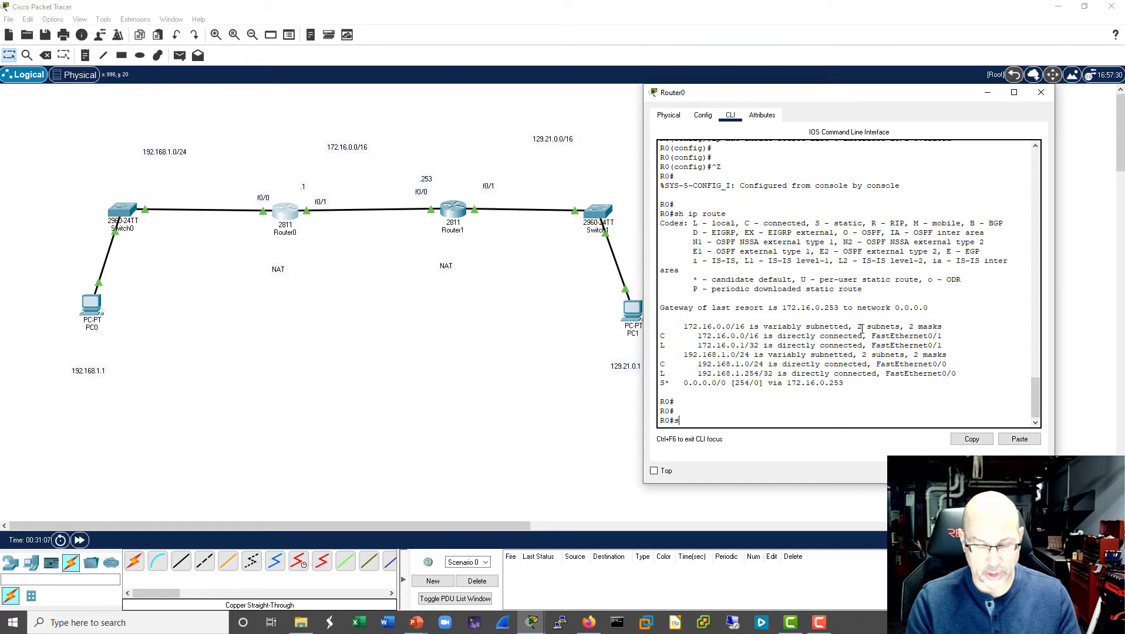
{"action": "type", "text": "h ip nat"}
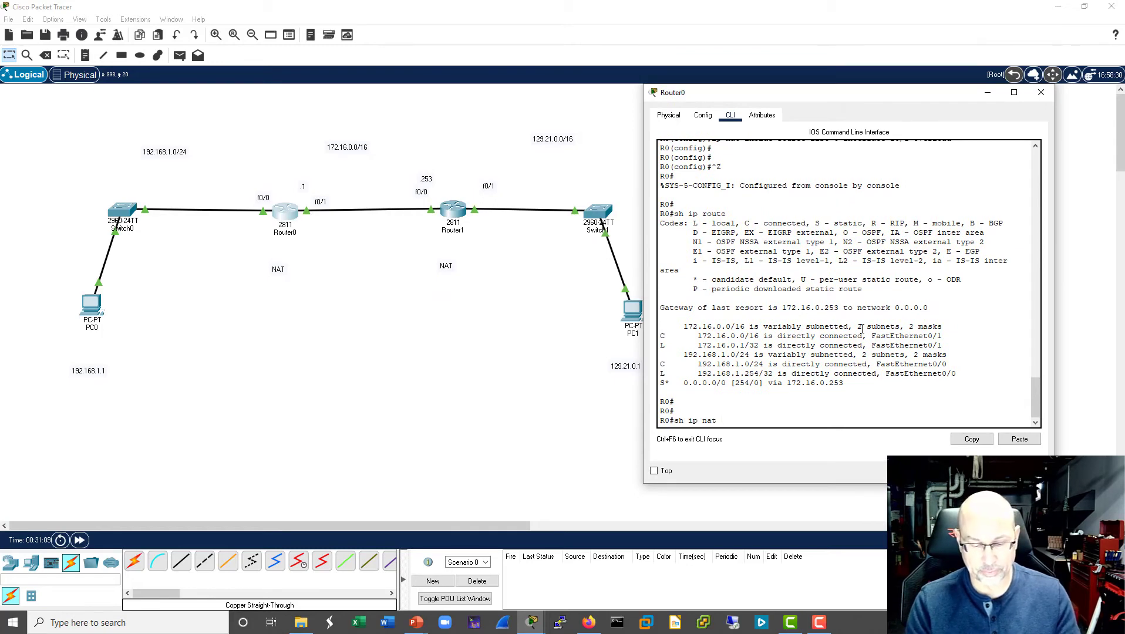
{"action": "type", "text": " translation"}
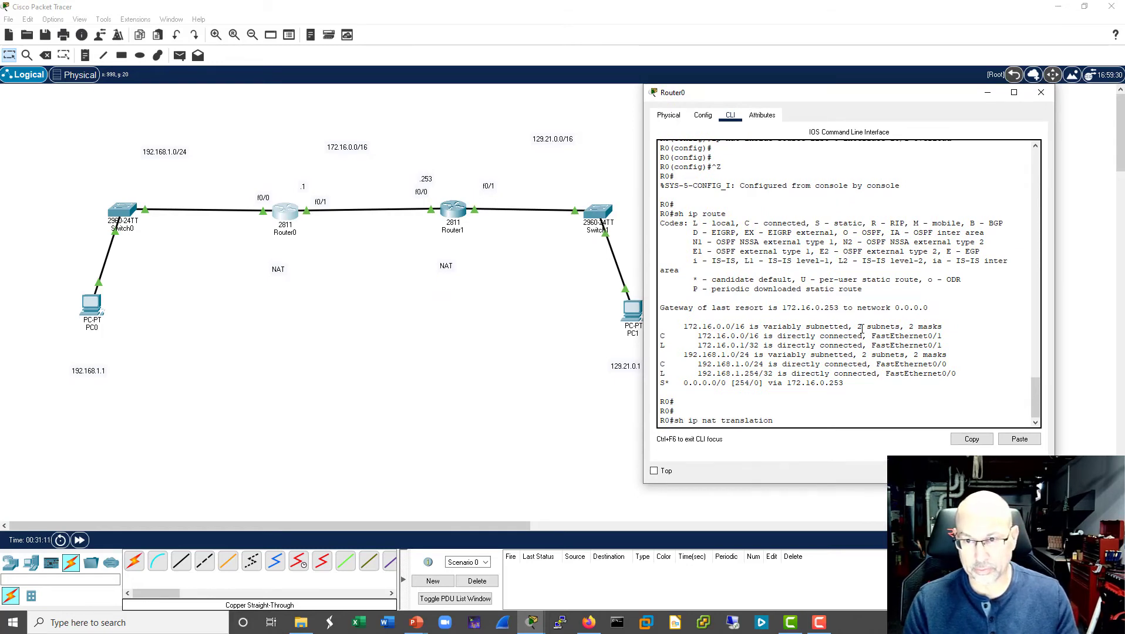
{"action": "key", "text": "Return"}
{"action": "key", "text": "Return"}
{"action": "key", "text": "Return"}
{"action": "key", "text": "Return"}
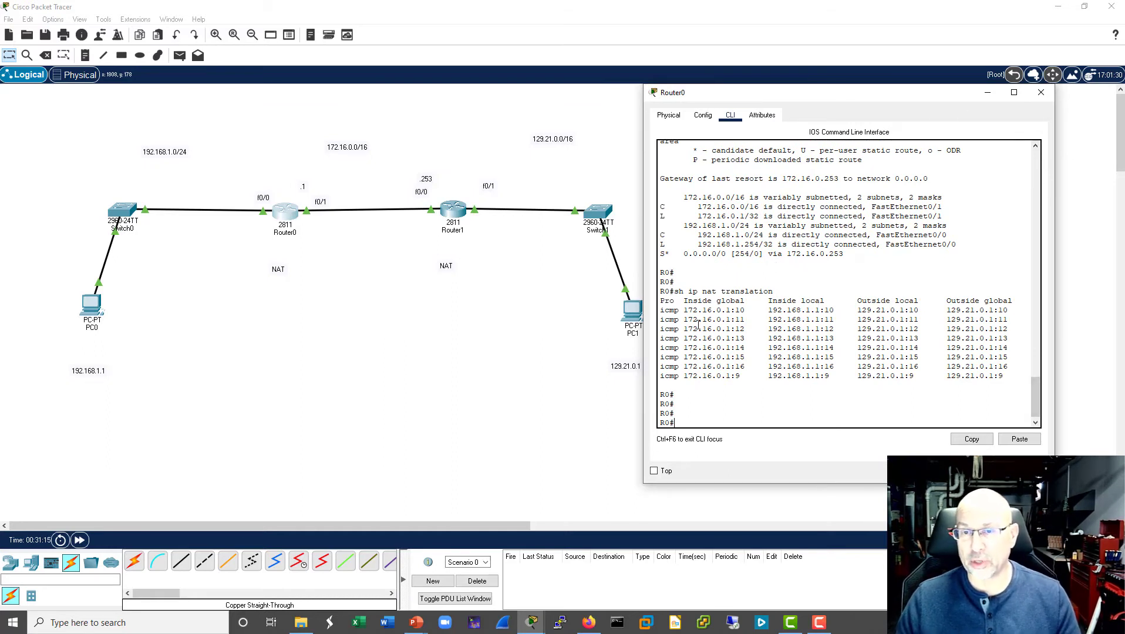
- Compare the inside local, inside global and outside global addresses of the first ICMP translation entry, and close the Router0 window
{"action": "left_click_drag", "start_coordinate": [769, 310], "coordinate": [831, 309]}
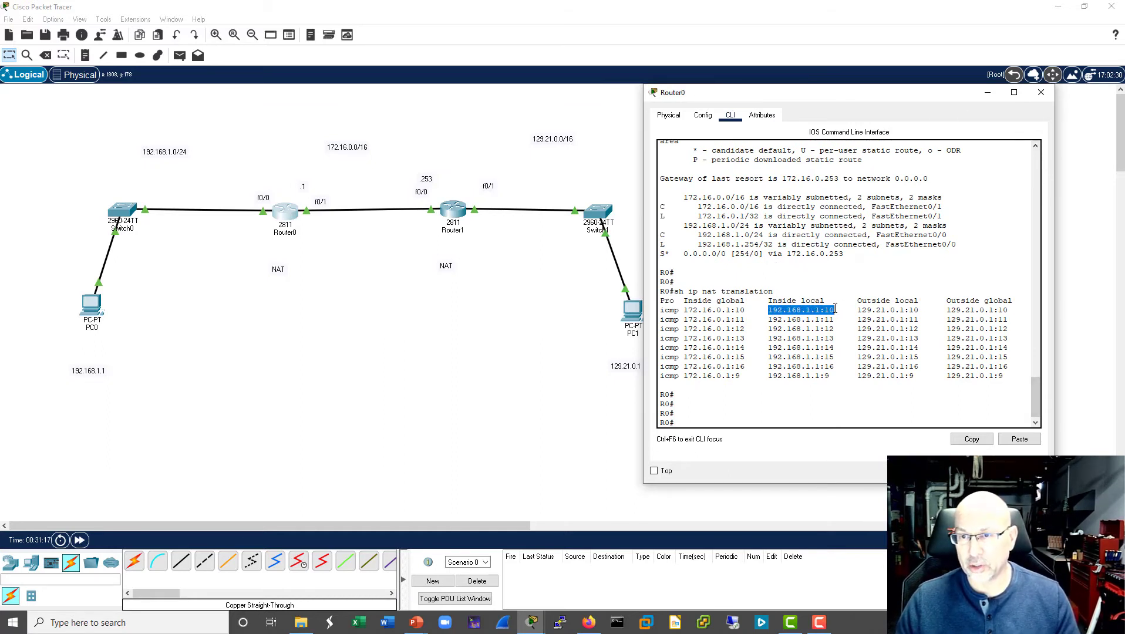
{"action": "left_click_drag", "start_coordinate": [763, 310], "coordinate": [927, 310]}
{"action": "left_click_drag", "start_coordinate": [684, 311], "coordinate": [751, 310]}
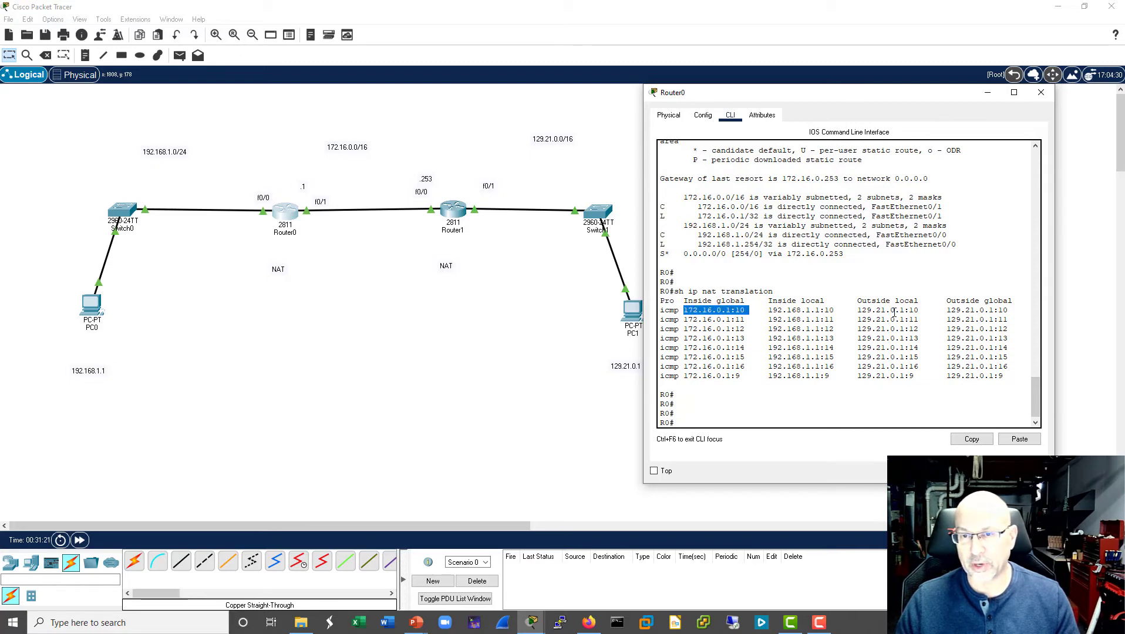
{"action": "left_click_drag", "start_coordinate": [945, 309], "coordinate": [1006, 309]}
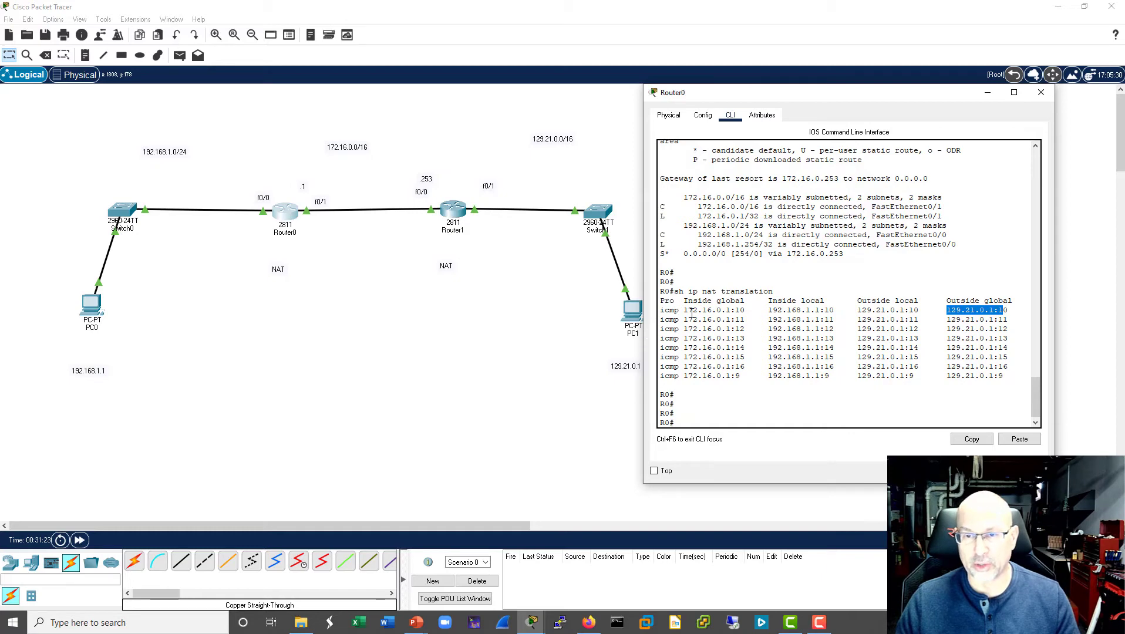
{"action": "left_click_drag", "start_coordinate": [685, 311], "coordinate": [742, 313]}
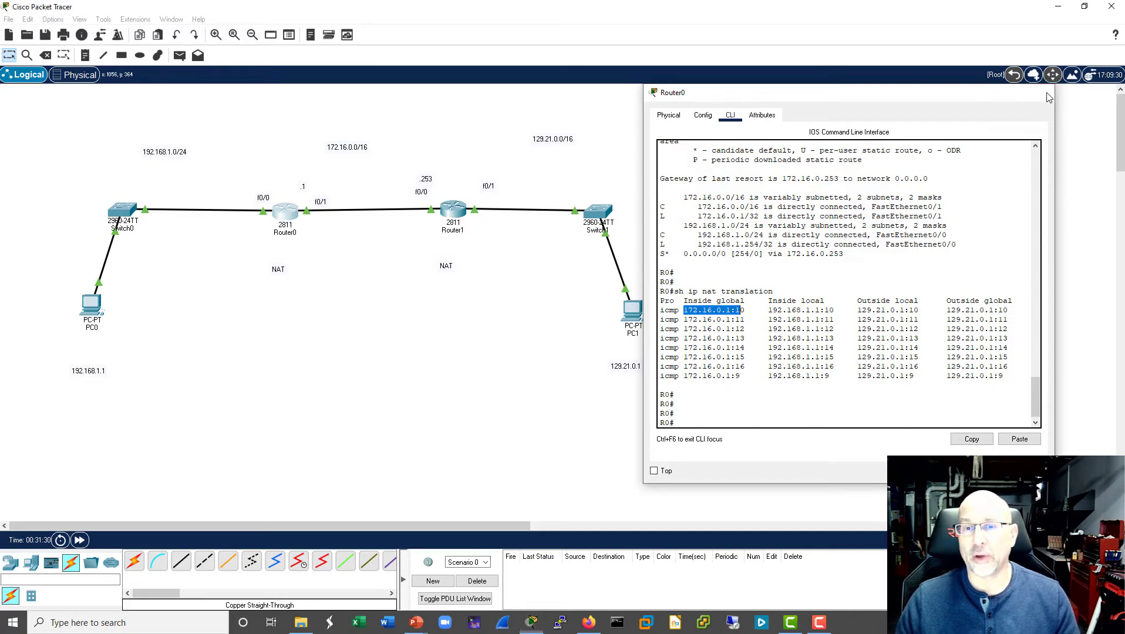
{"action": "left_click", "coordinate": [1047, 94]}
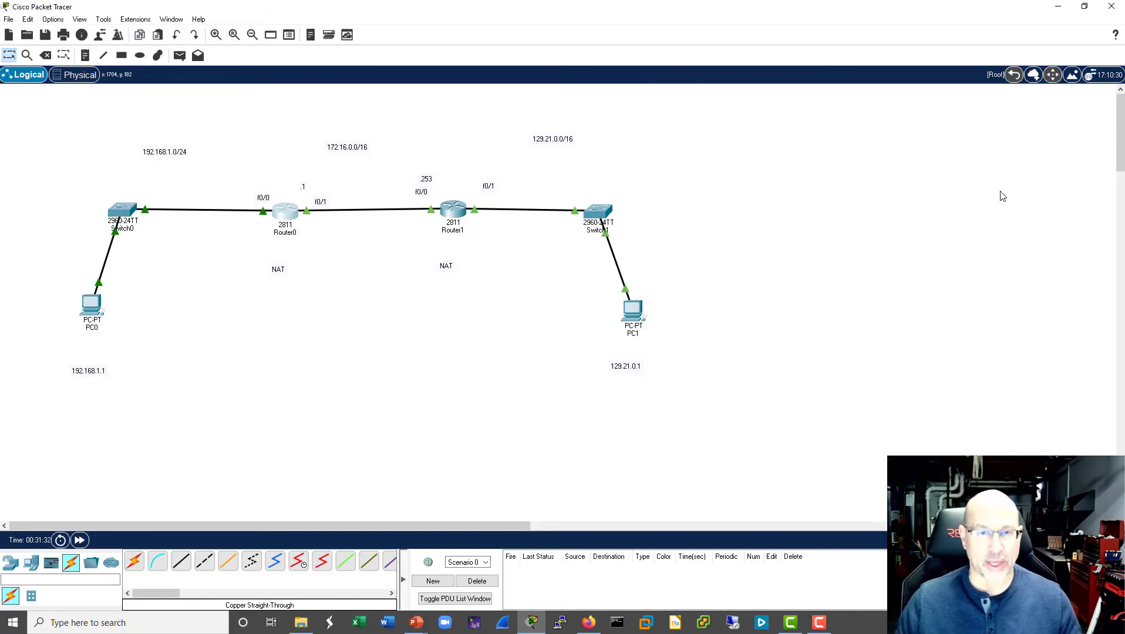